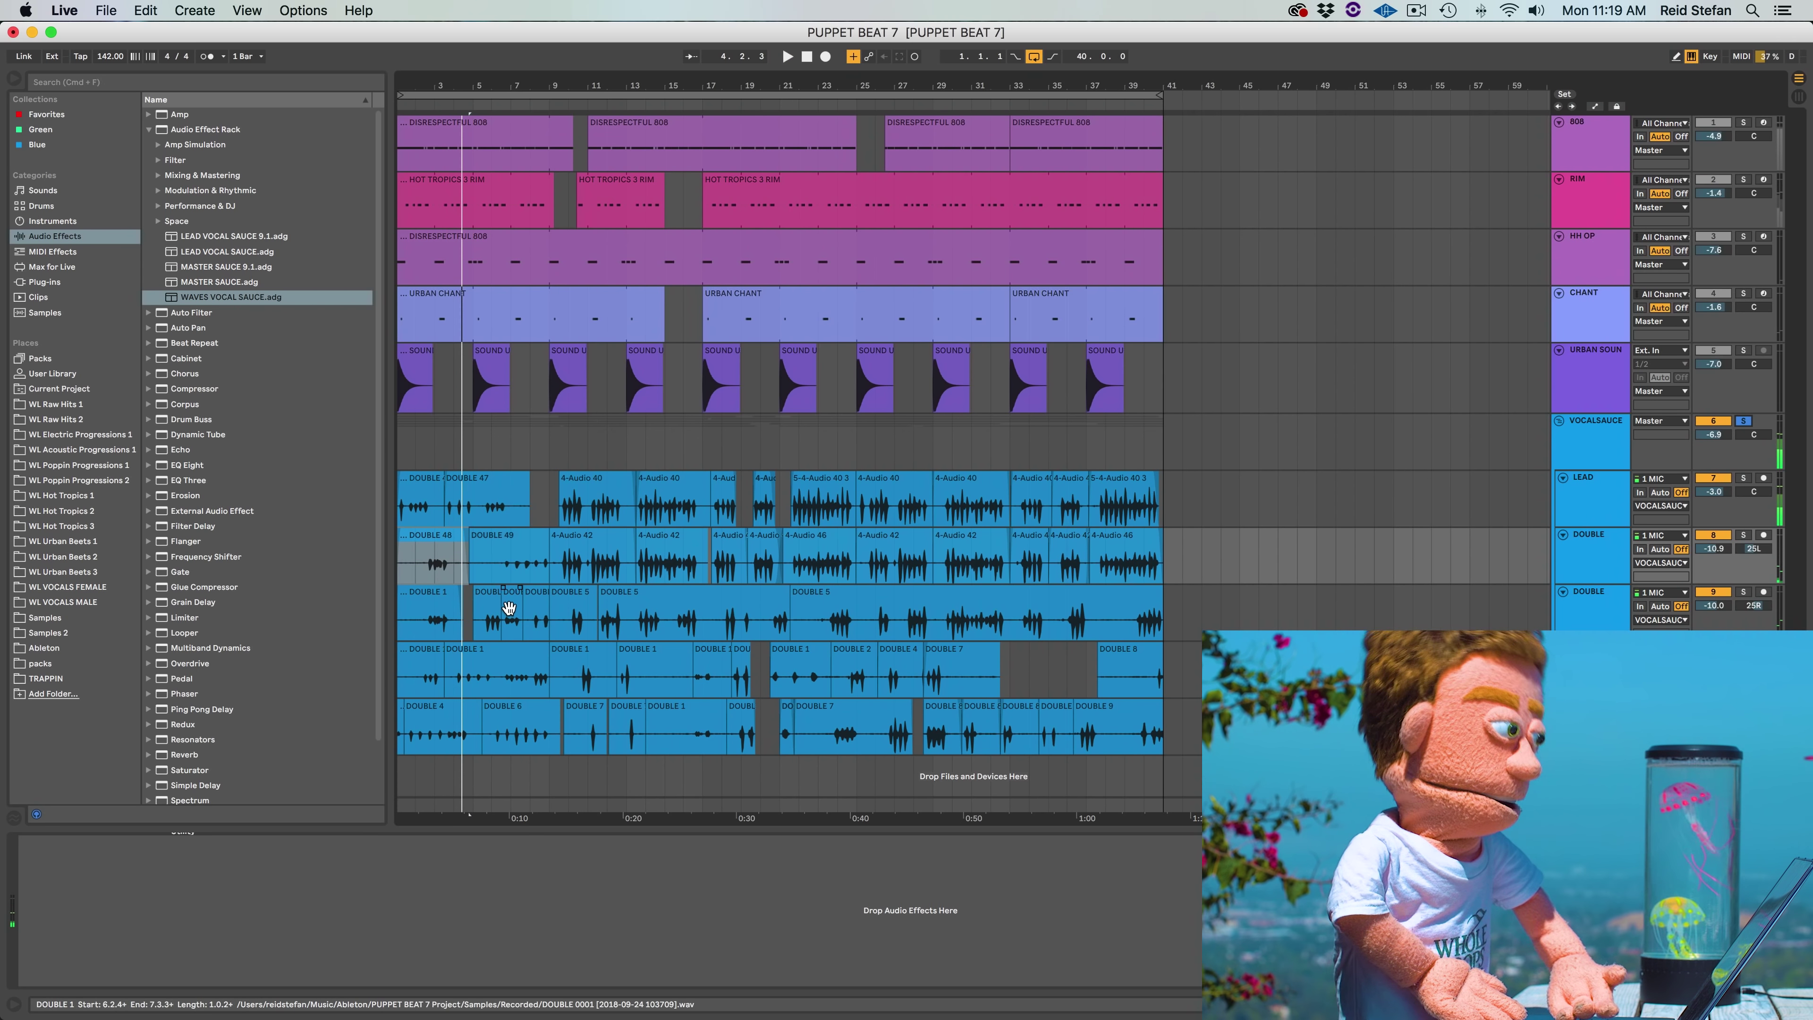
Trim the silent parts off the first lead clip's end and the starts of DOUBLE 48 and DOUBLE 49 on the first double track
left_click_drag(406, 82, 412, 204)
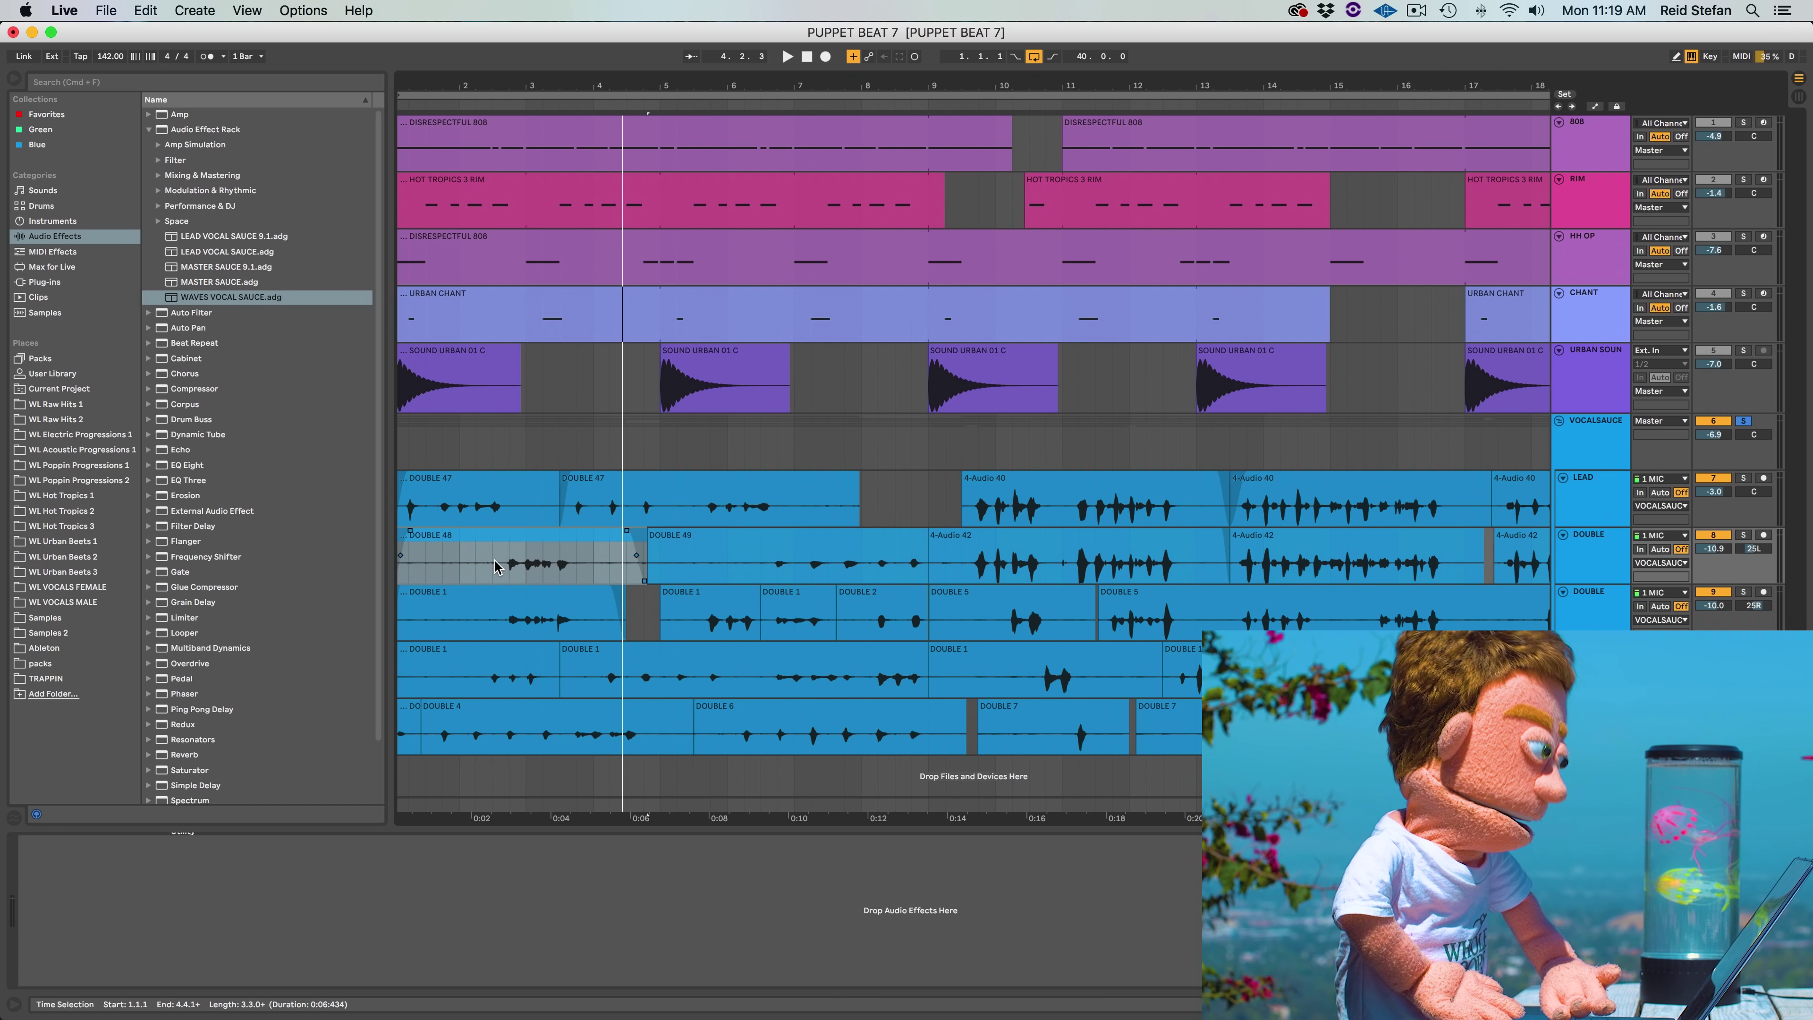
left_click_drag(410, 531, 505, 546)
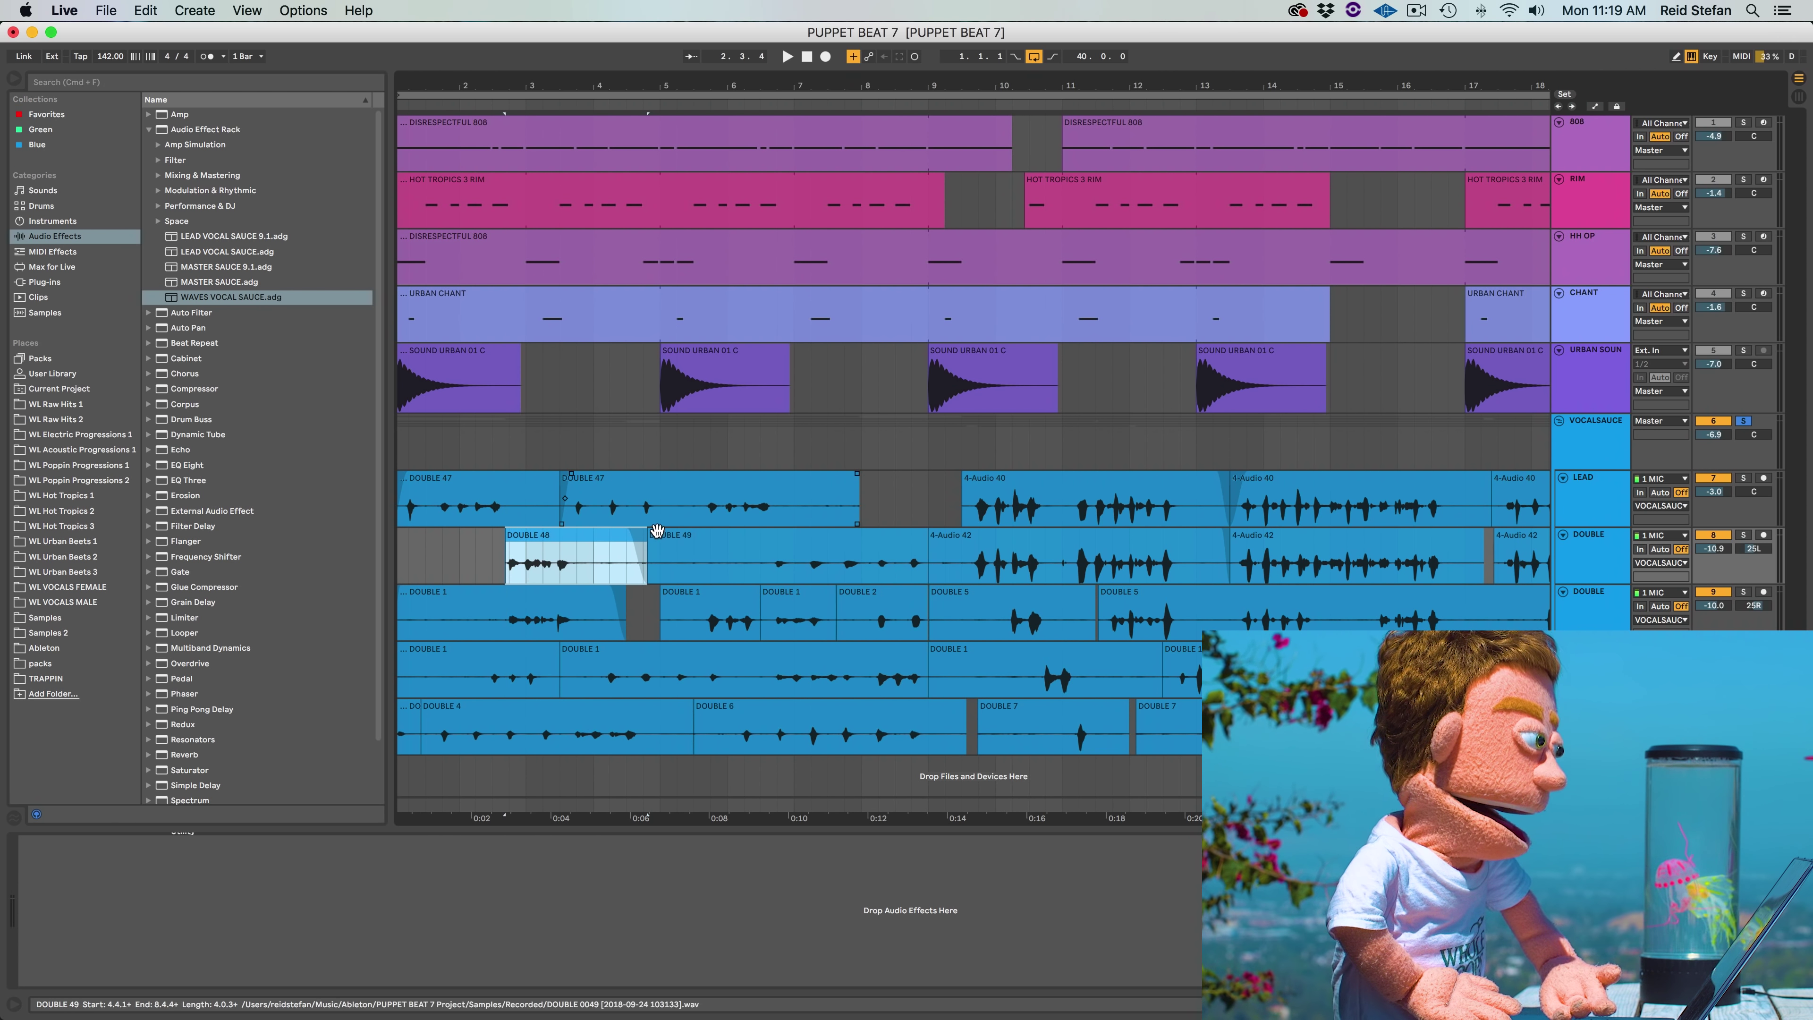
left_click_drag(643, 534, 776, 537)
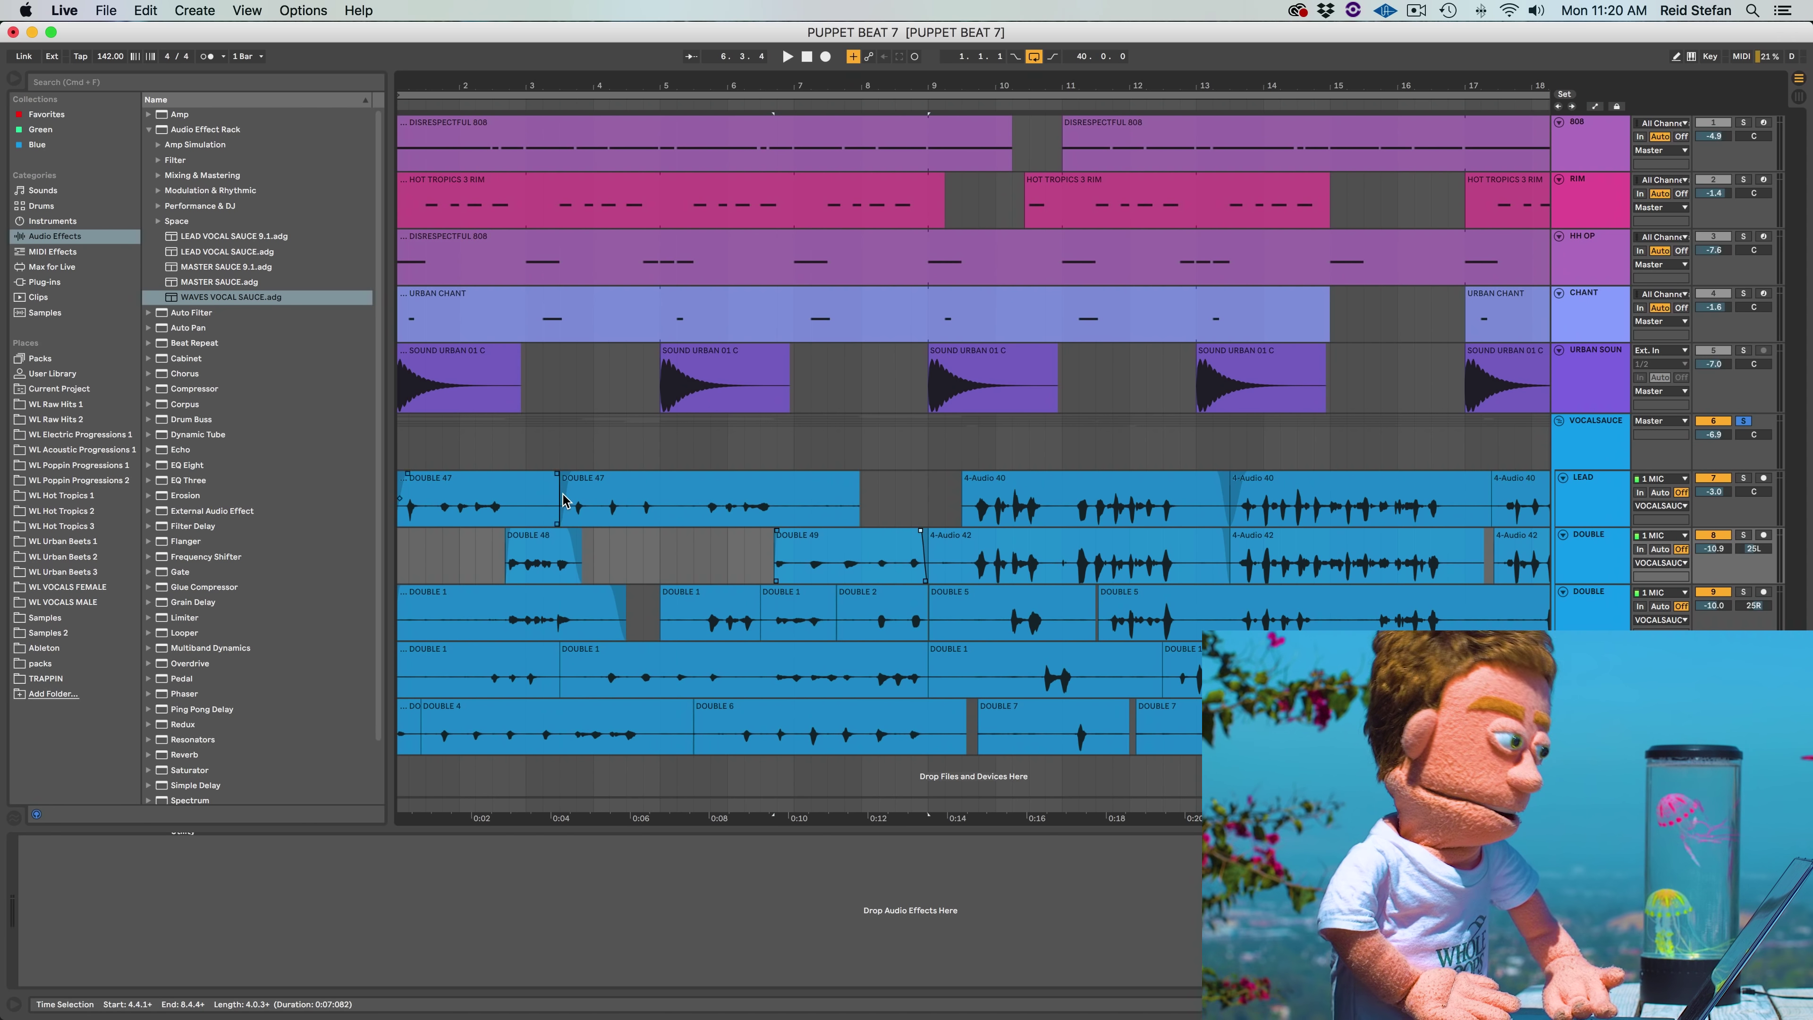
left_click_drag(558, 497, 494, 472)
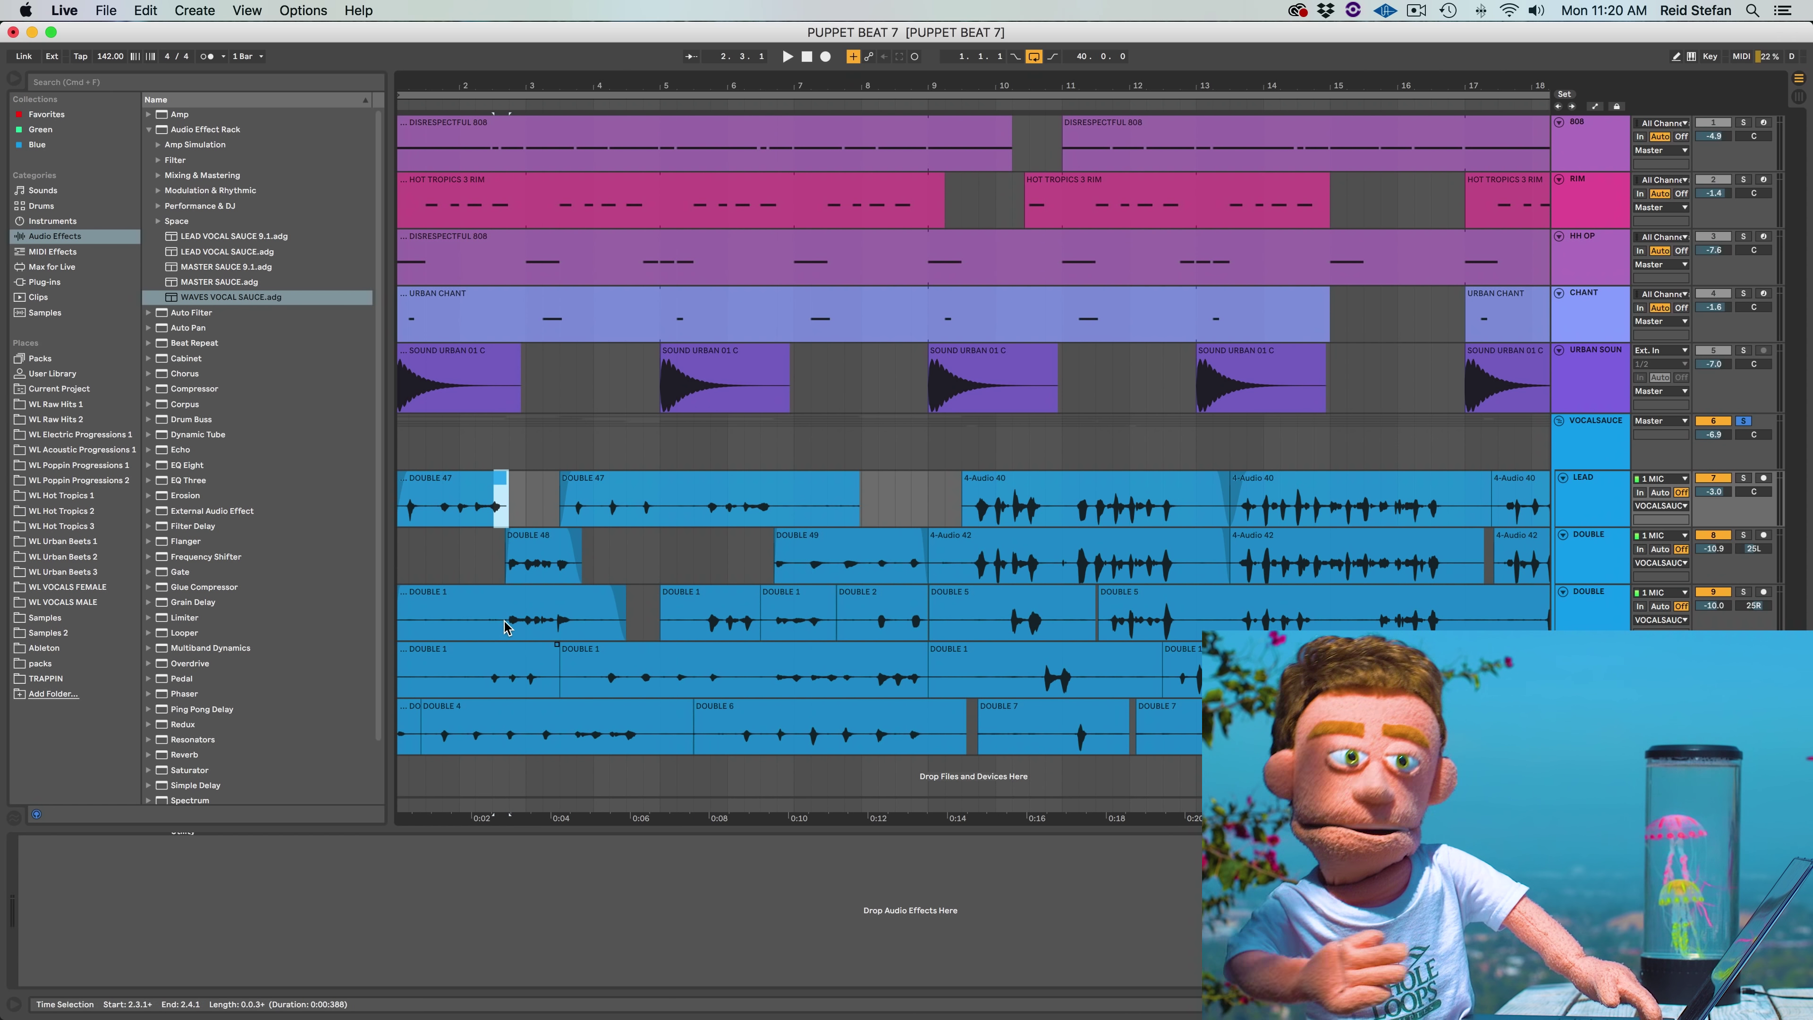
Trim the silence off the opening clips on the three lowest vocal tracks, cutting both ends of DOUBLE 4 and fading out its end
left_click(402, 598)
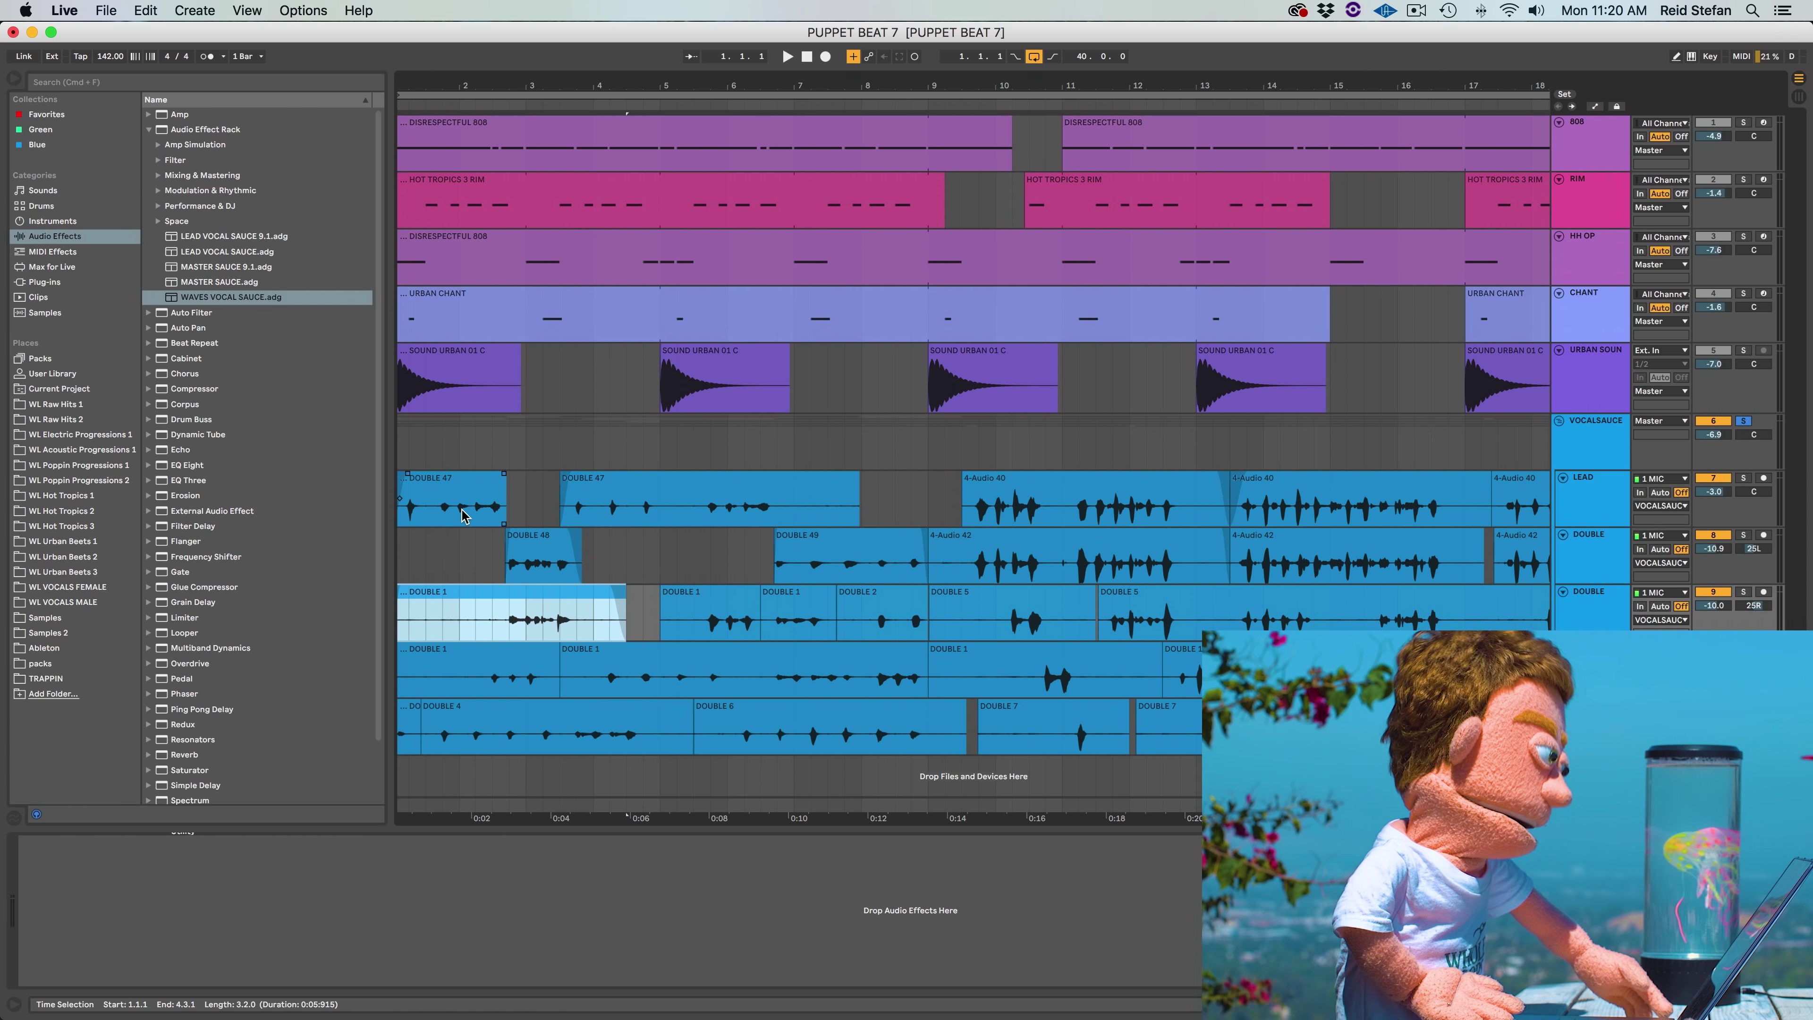
left_click_drag(400, 602, 502, 607)
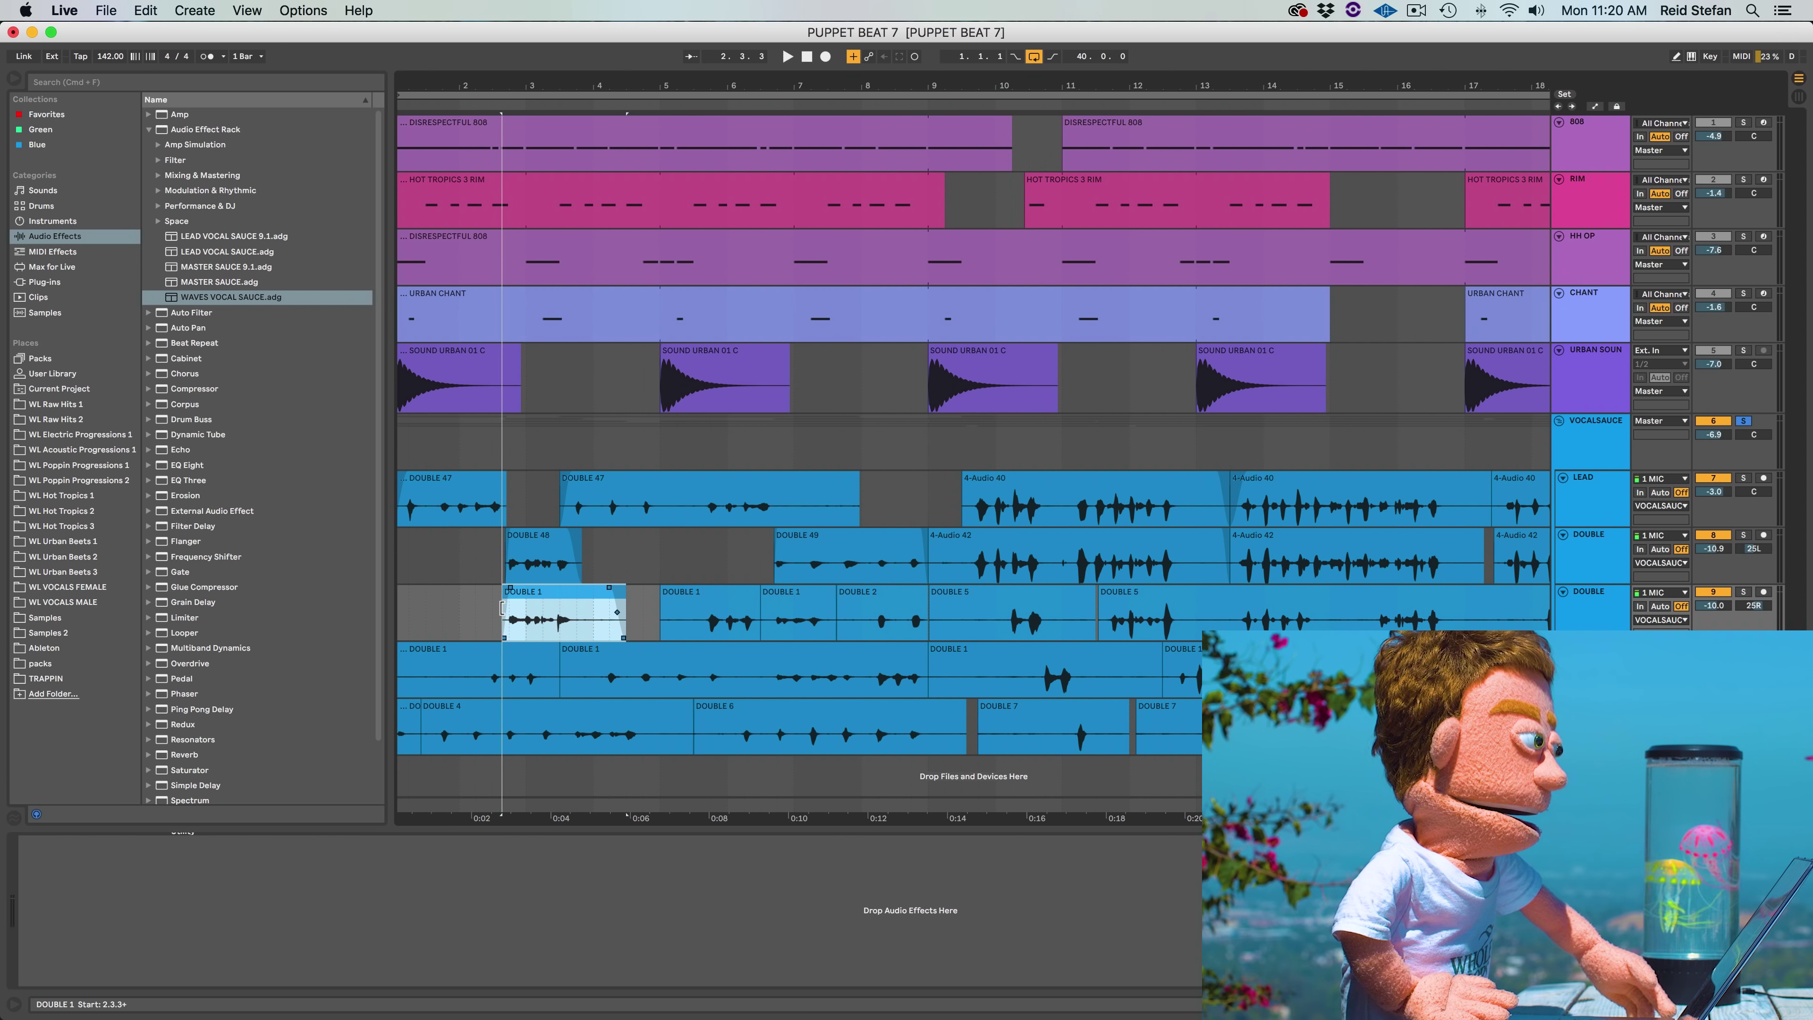
left_click_drag(399, 653, 496, 650)
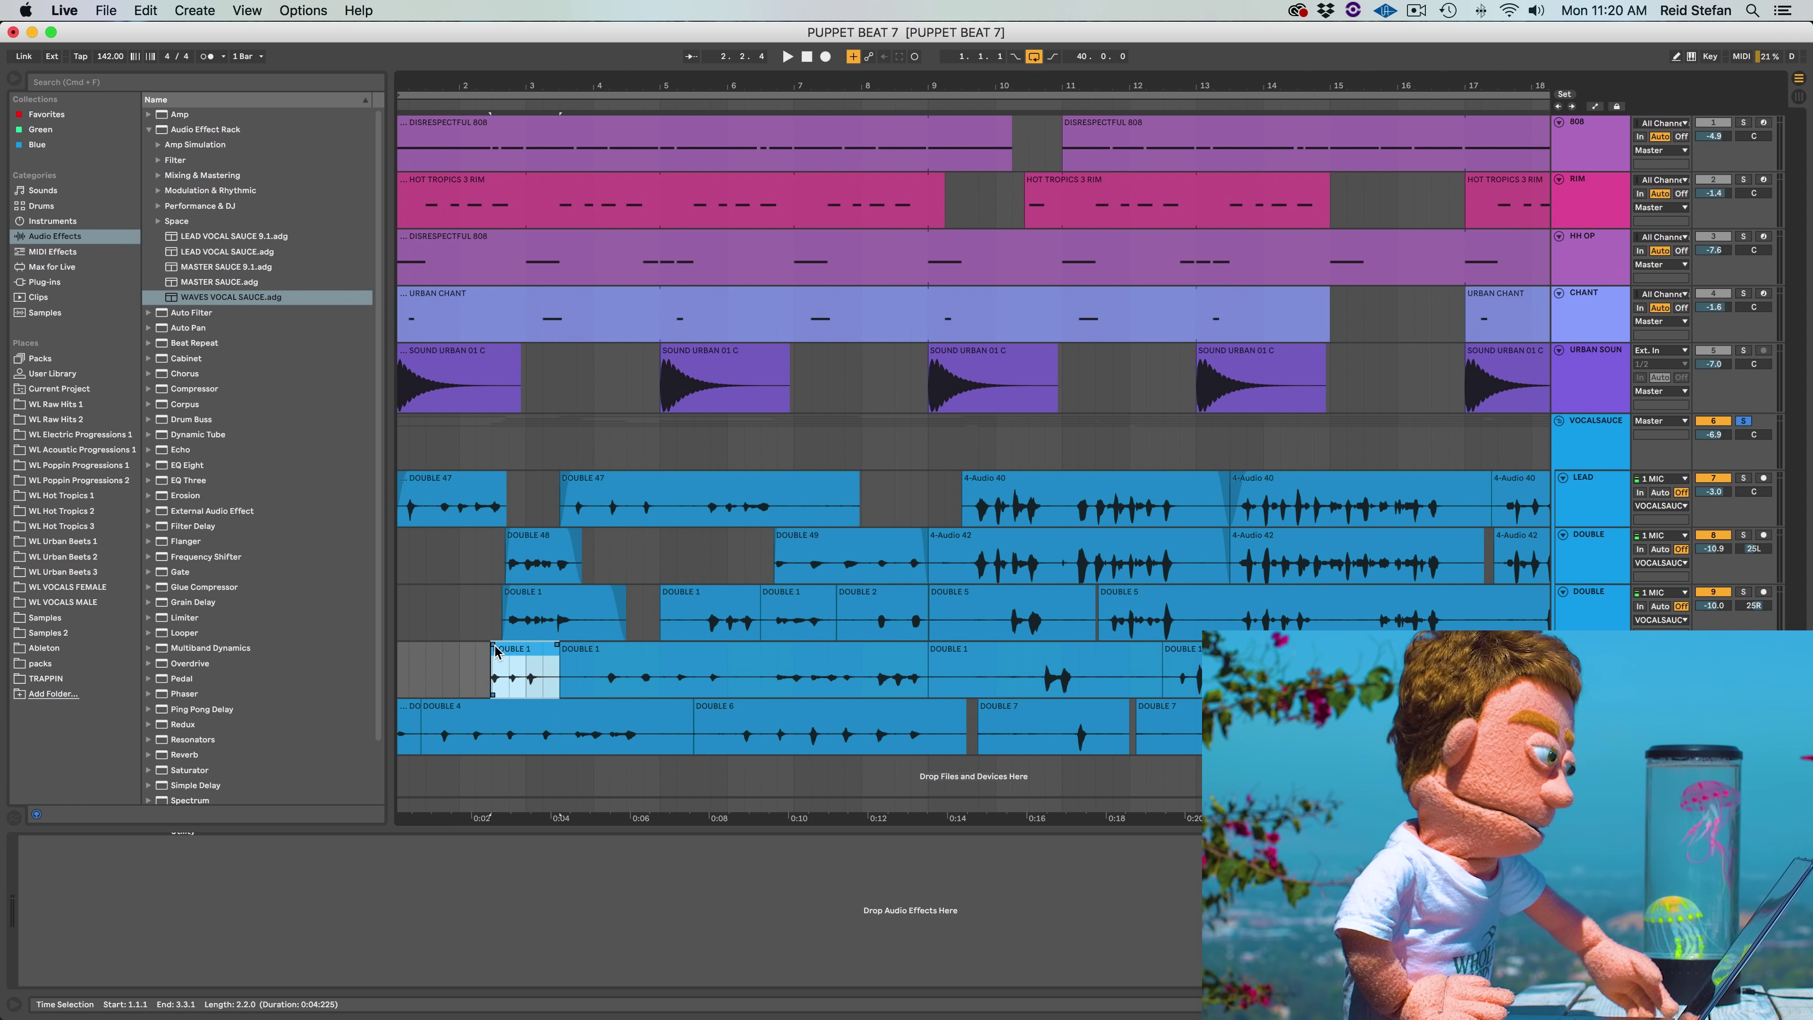
left_click(497, 648)
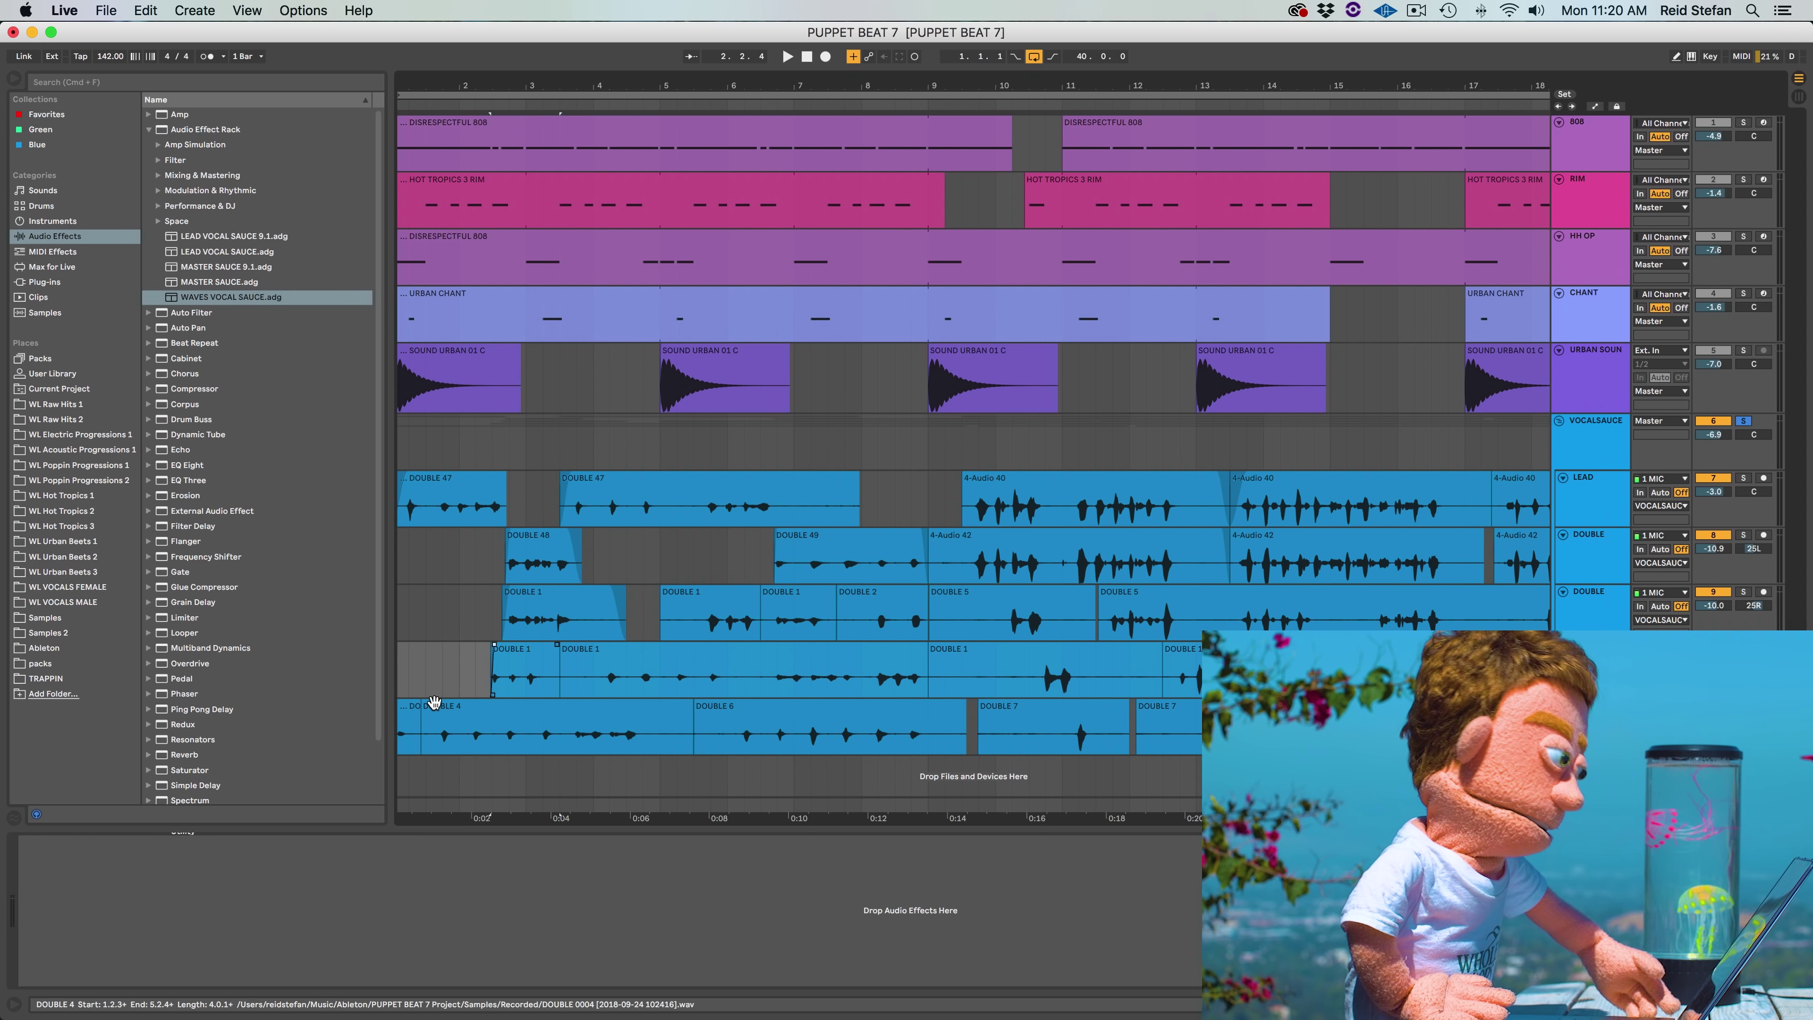
left_click_drag(412, 712, 445, 704)
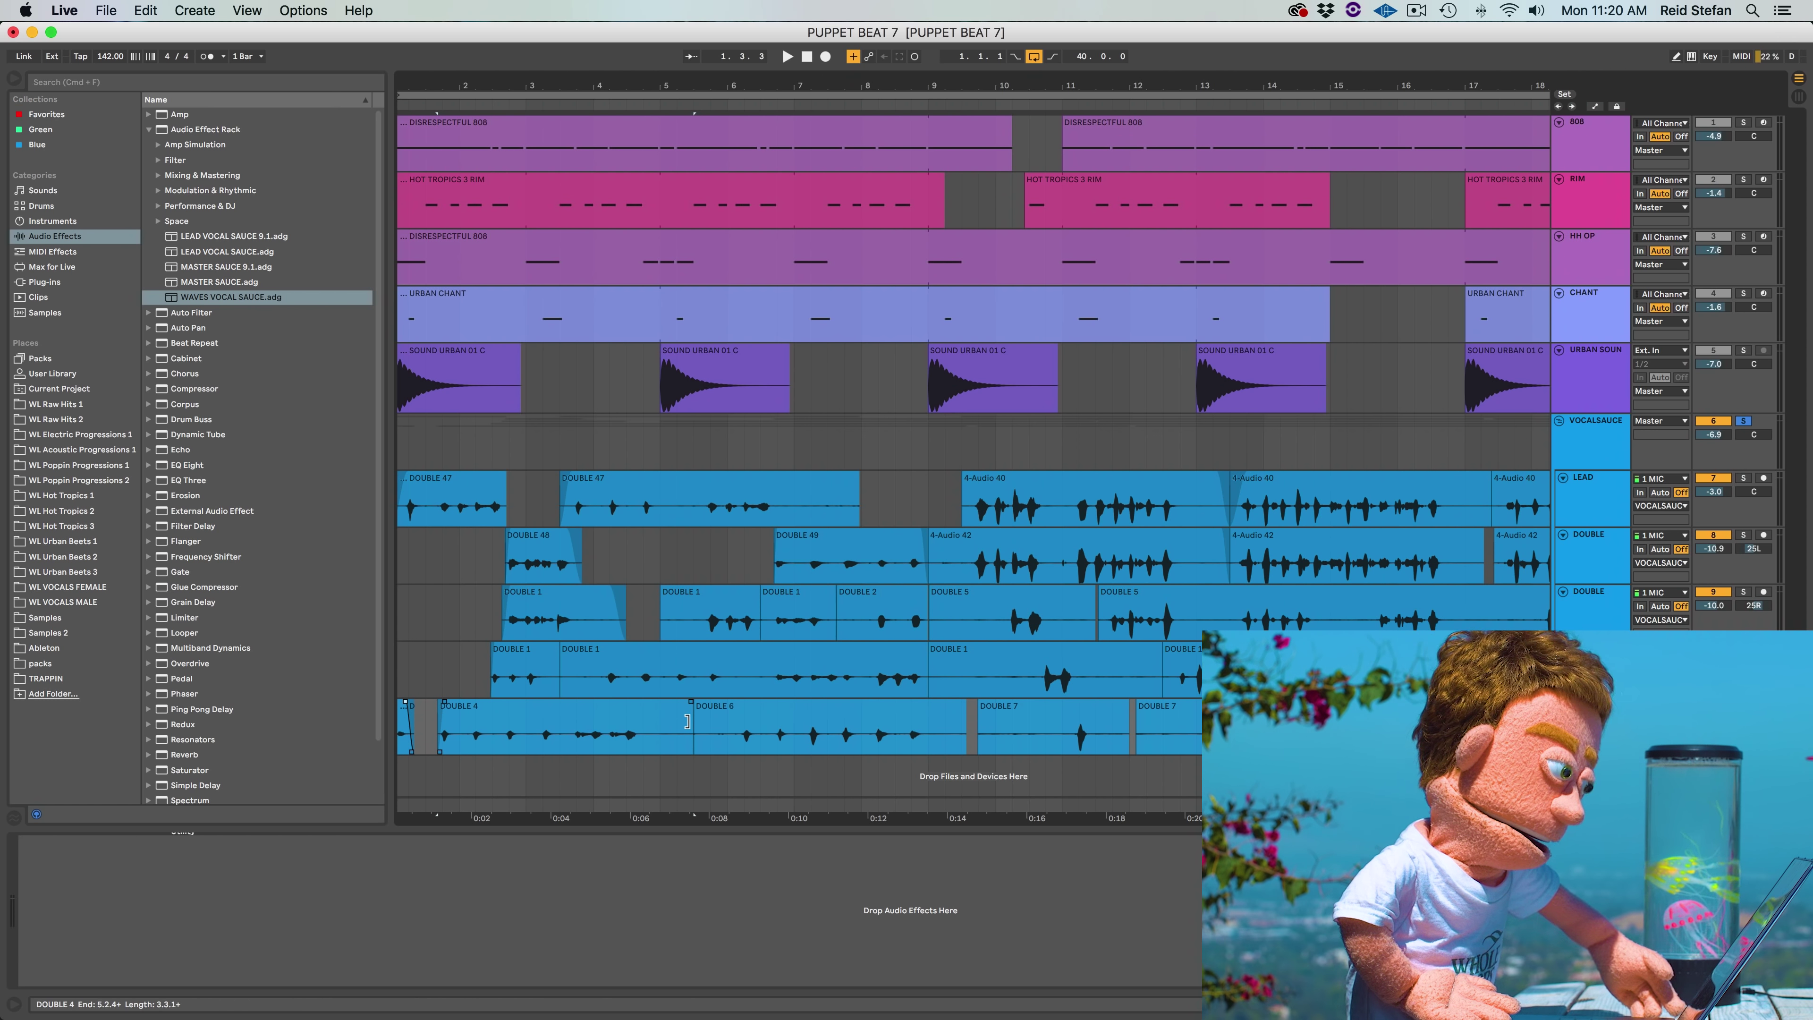
left_click_drag(692, 733, 630, 702)
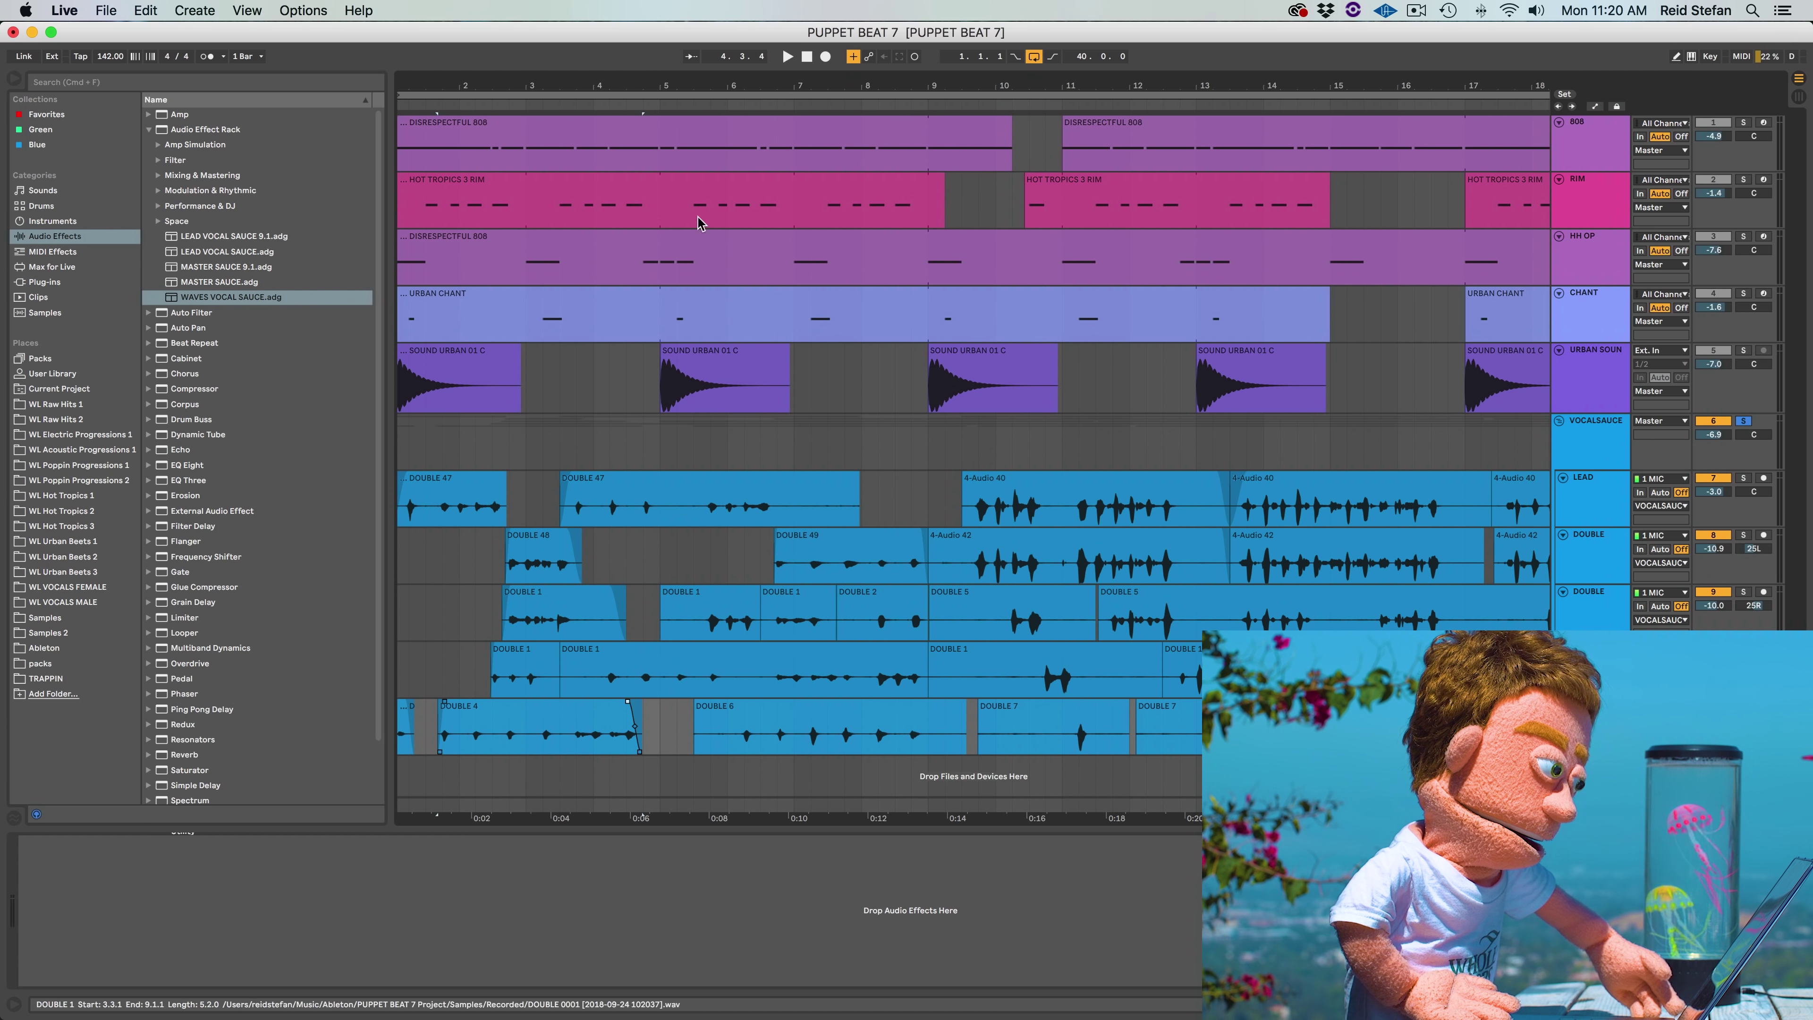
Shorten the end of the opening DOUBLE 1 clip on the second double track to about bar 3.4
left_click_drag(528, 90, 531, 401)
left_click(571, 625)
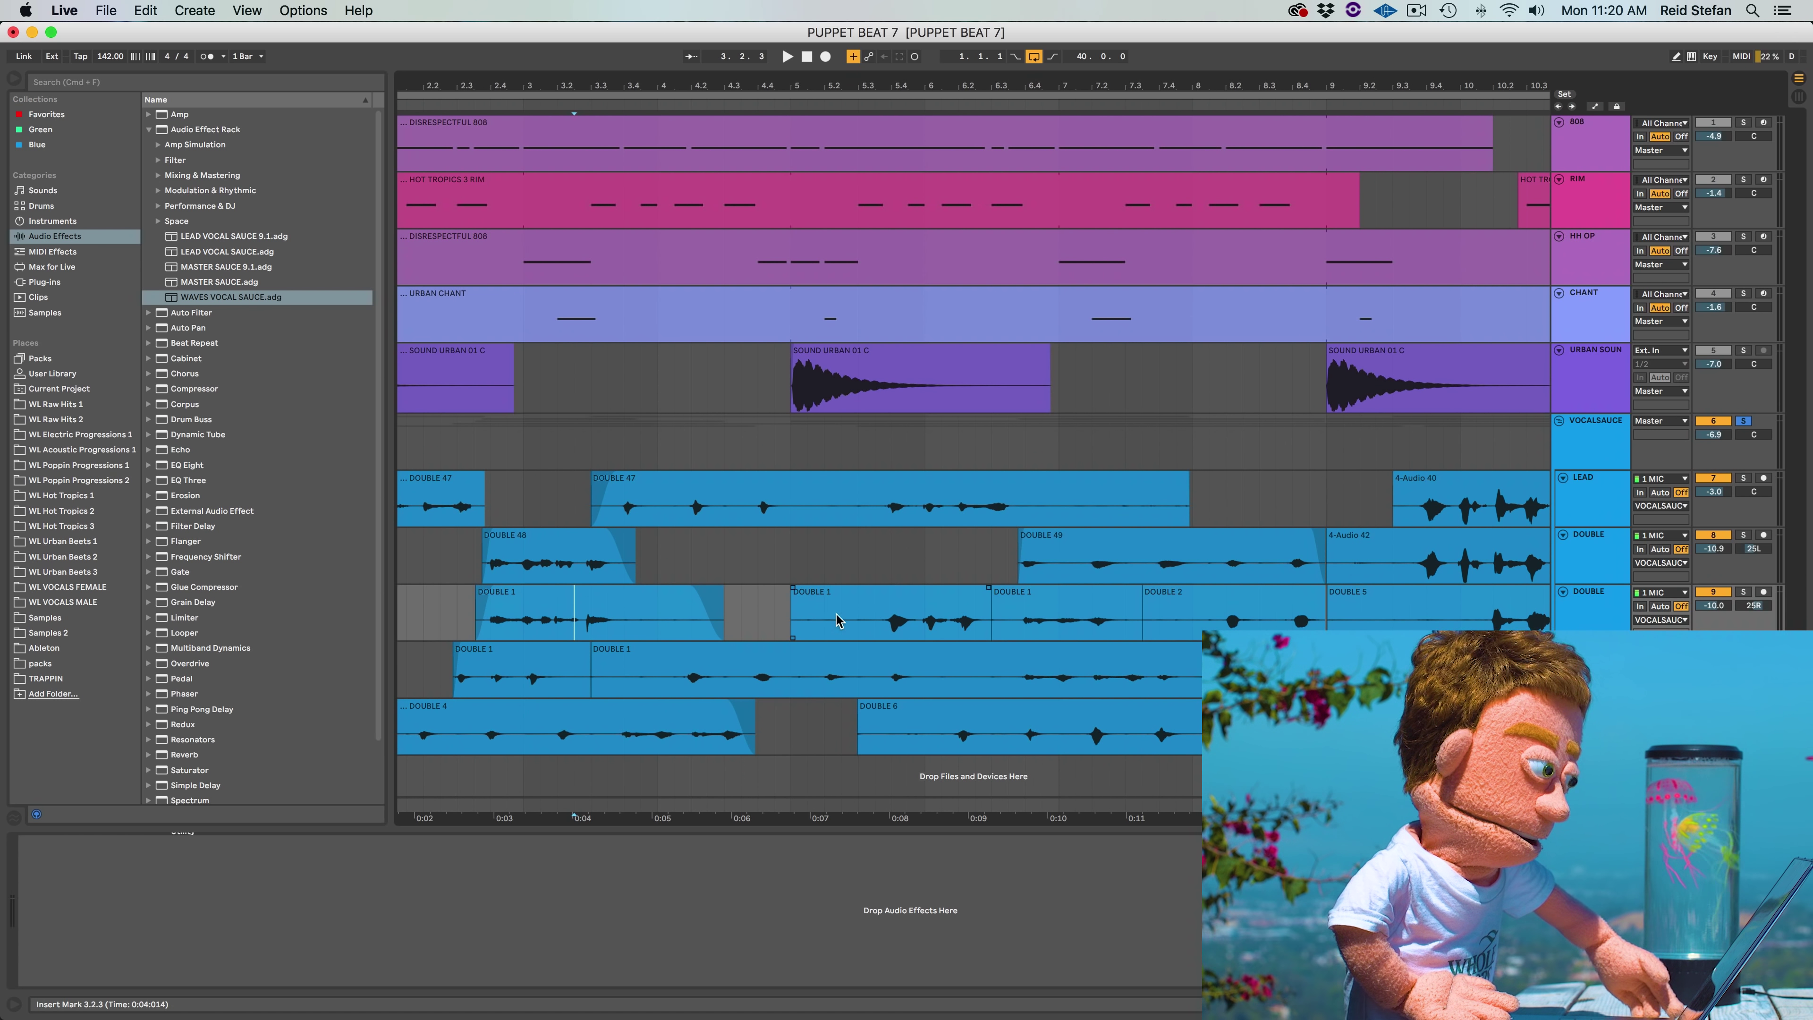
left_click_drag(720, 595, 623, 607)
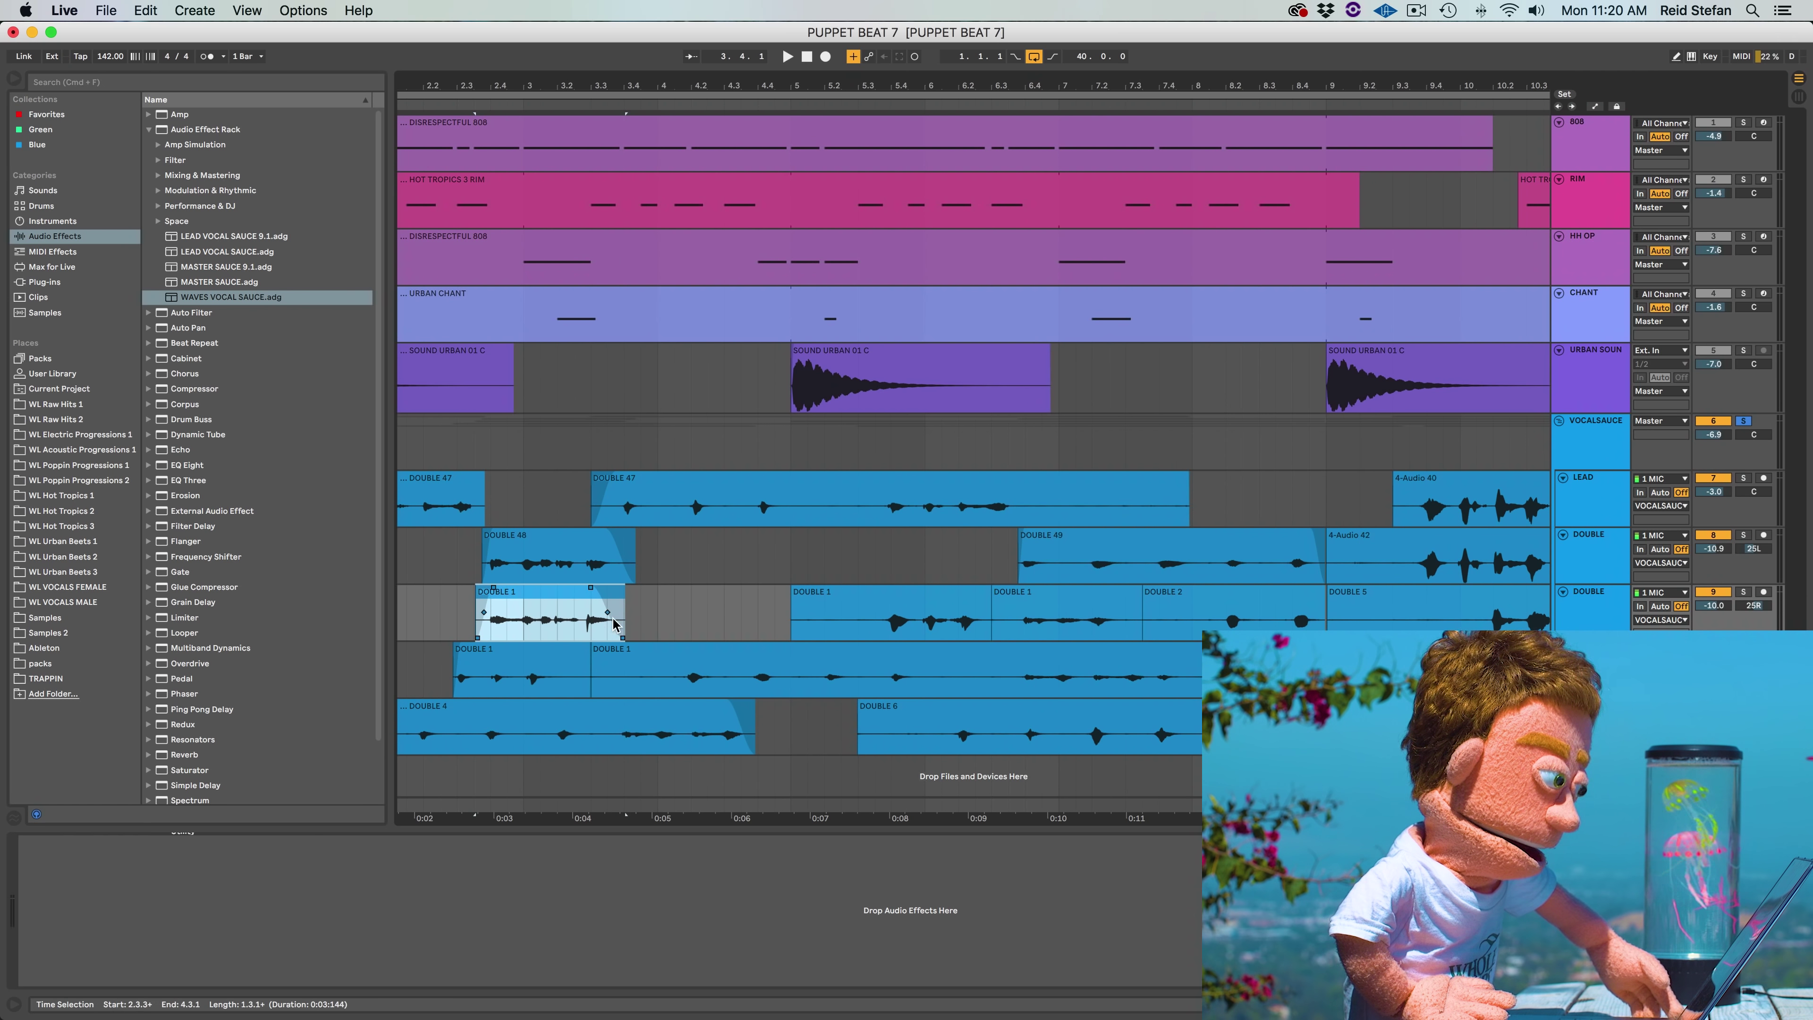
Audition the second double track in solo from bar 3.2.1 and fine-trim the end of its opening clip to bar 3.4.1
left_click(558, 637)
key("space")
left_click(1744, 593)
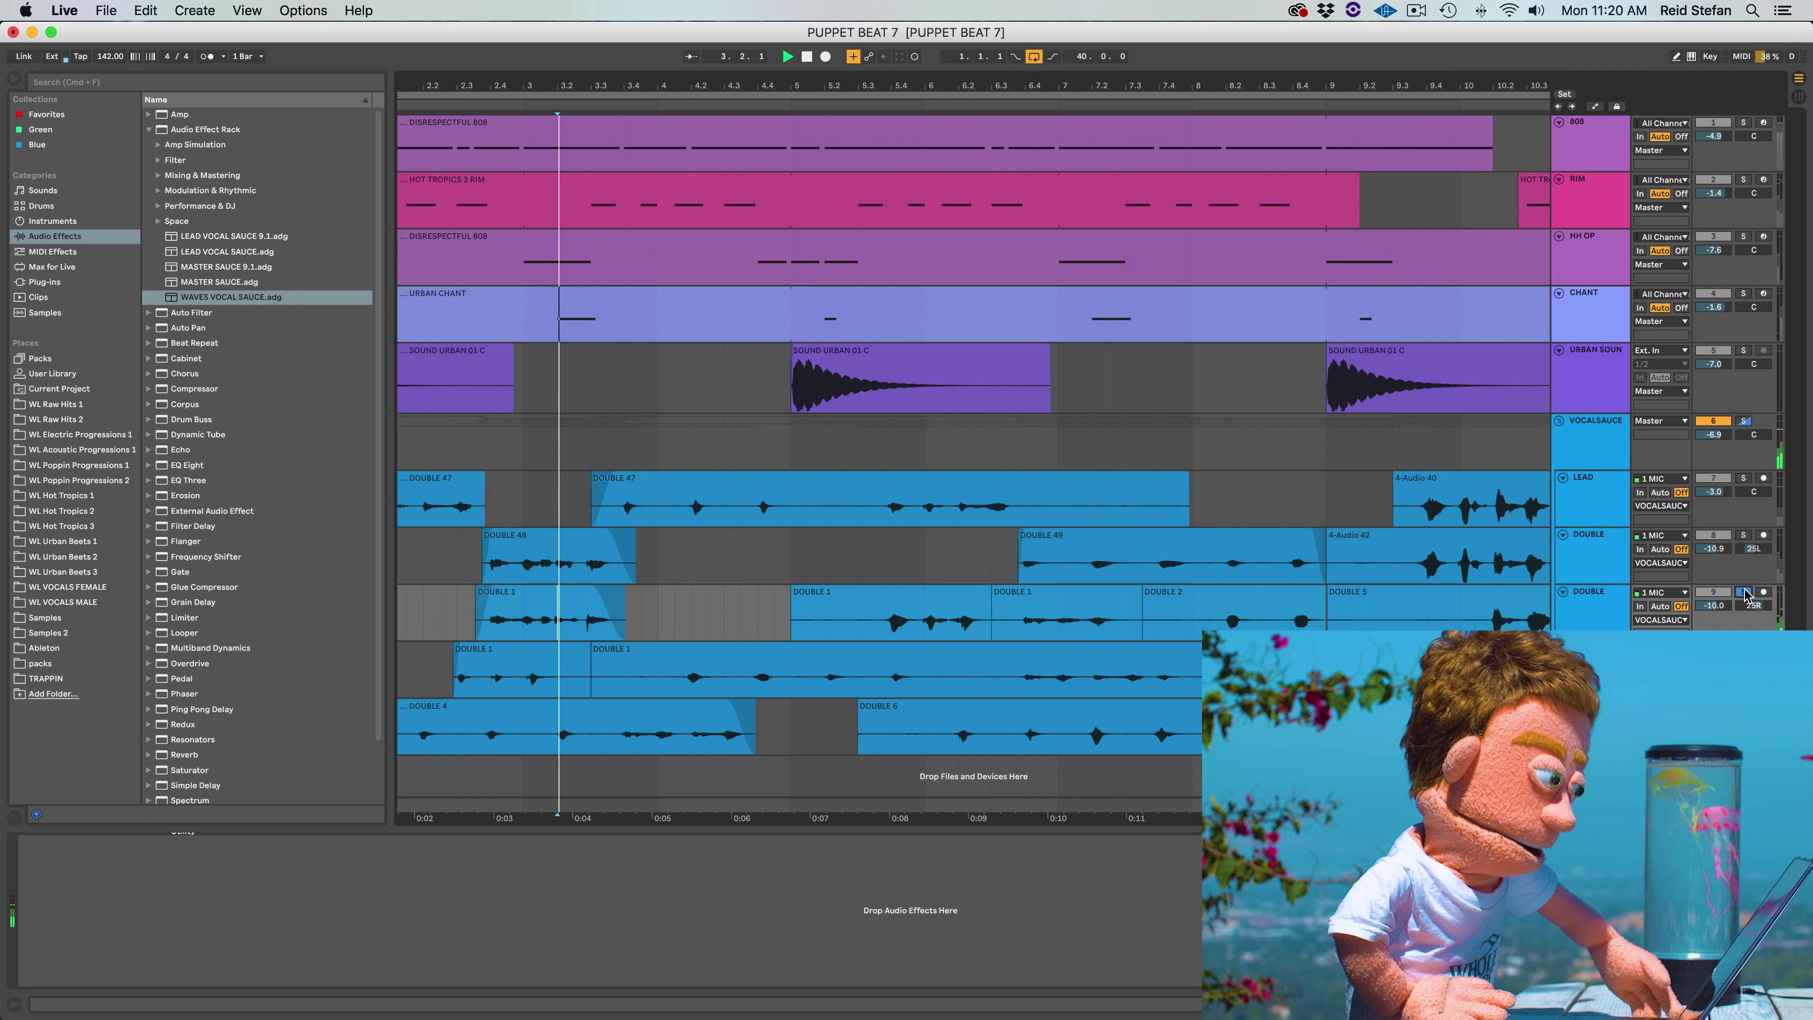
left_click_drag(622, 601, 623, 603)
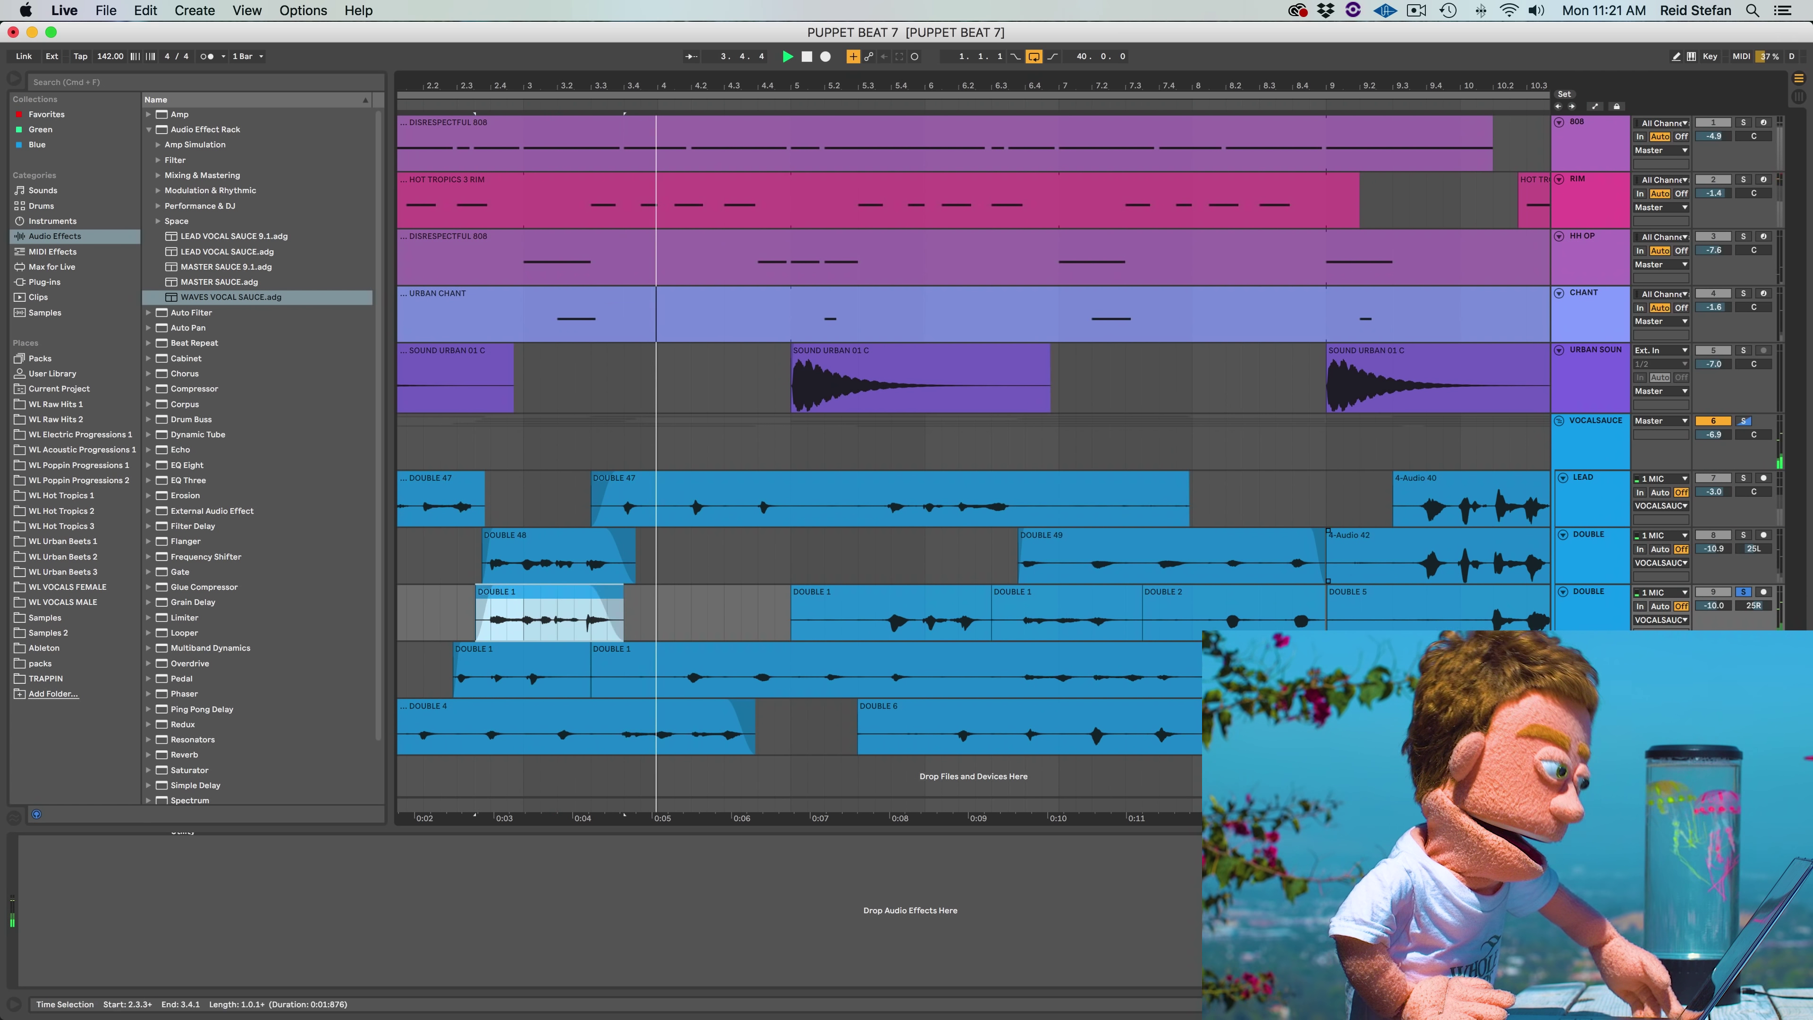
left_click(1742, 594)
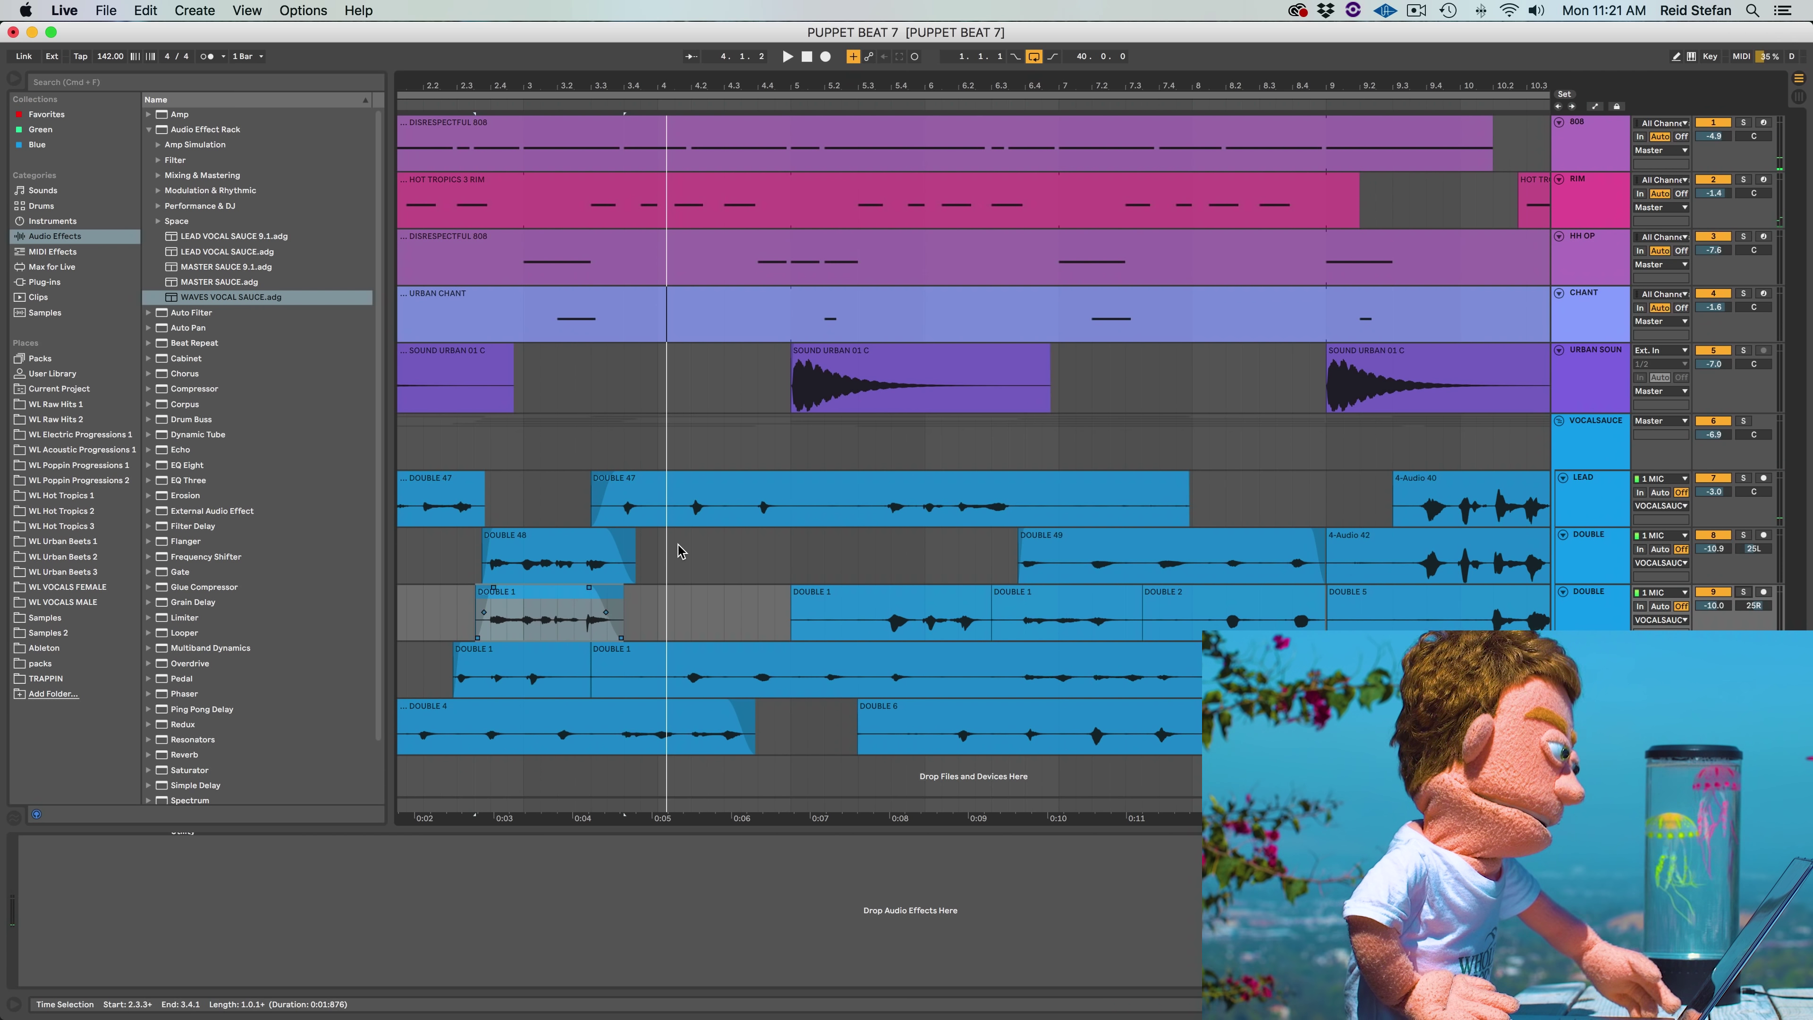
left_click(625, 537)
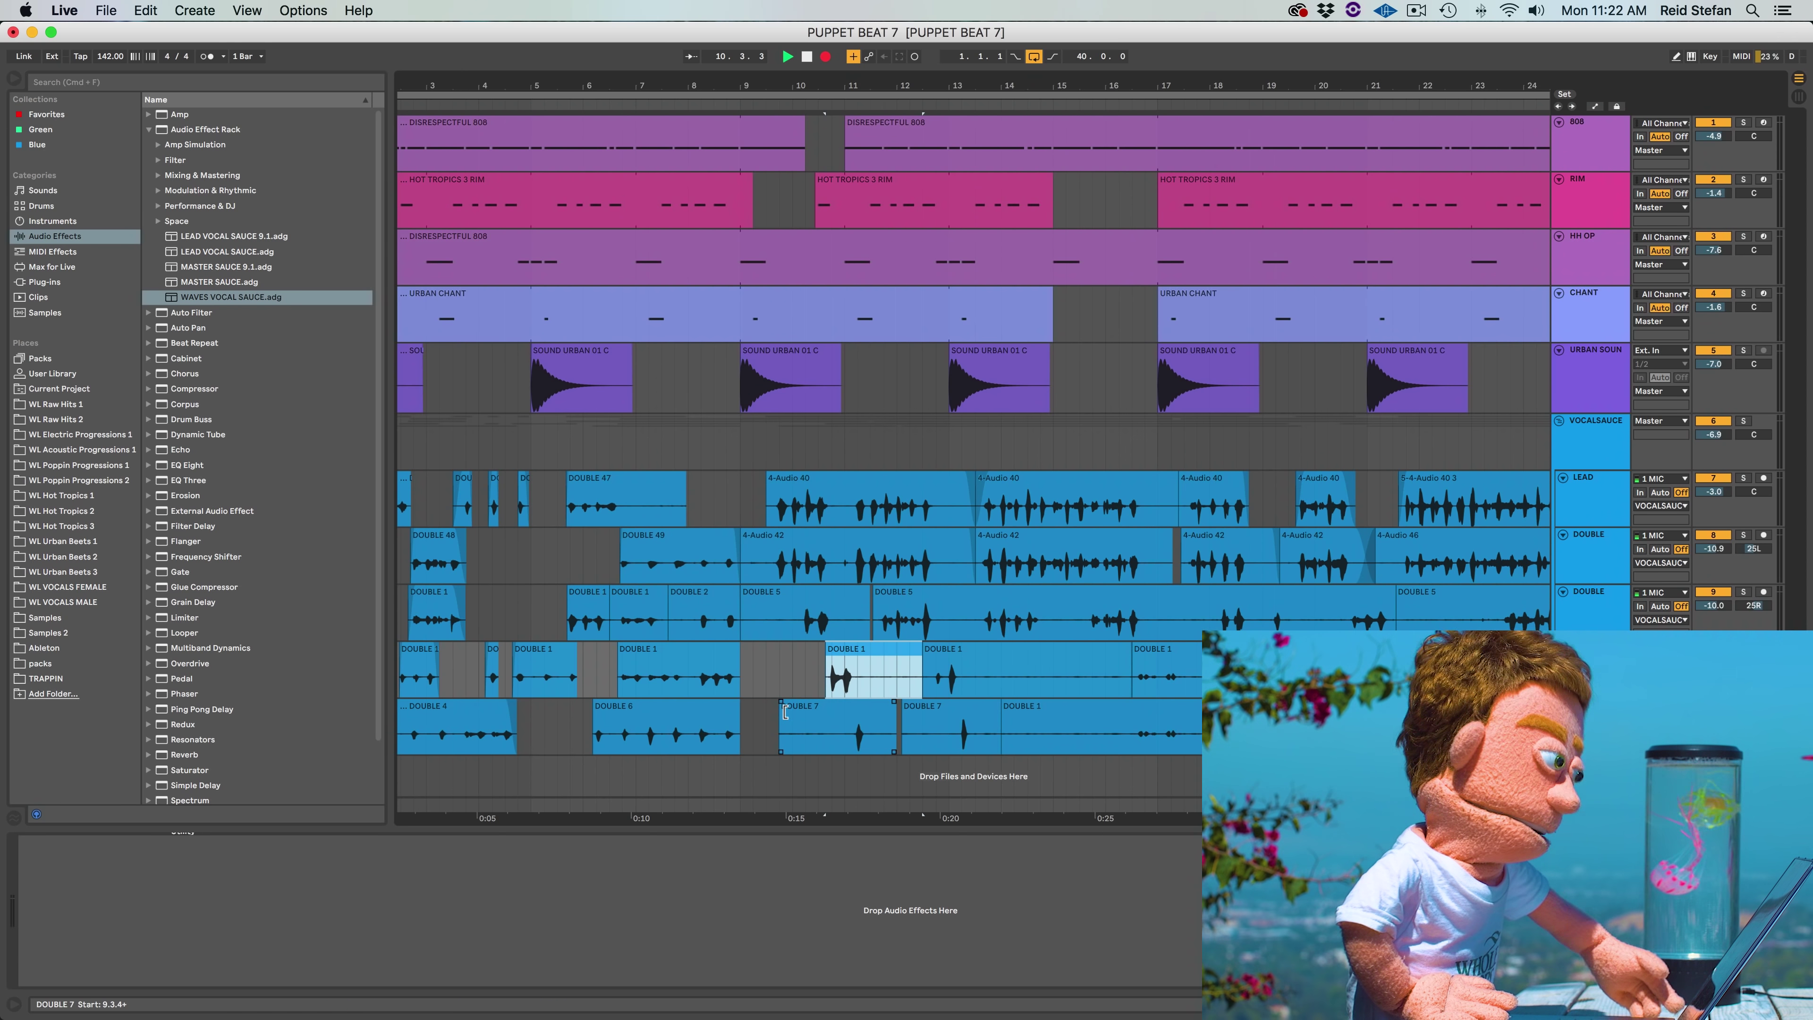
Trim the DOUBLE 7 and DOUBLE 1 clips around bar 11 on the two lowest vocal tracks to their audible parts, with fades at both ends
left_click(861, 721)
mouse_move(858, 717)
left_mouse_down()
mouse_move(893, 714)
mouse_move(864, 707)
left_mouse_up()
key("plus")
key("plus")
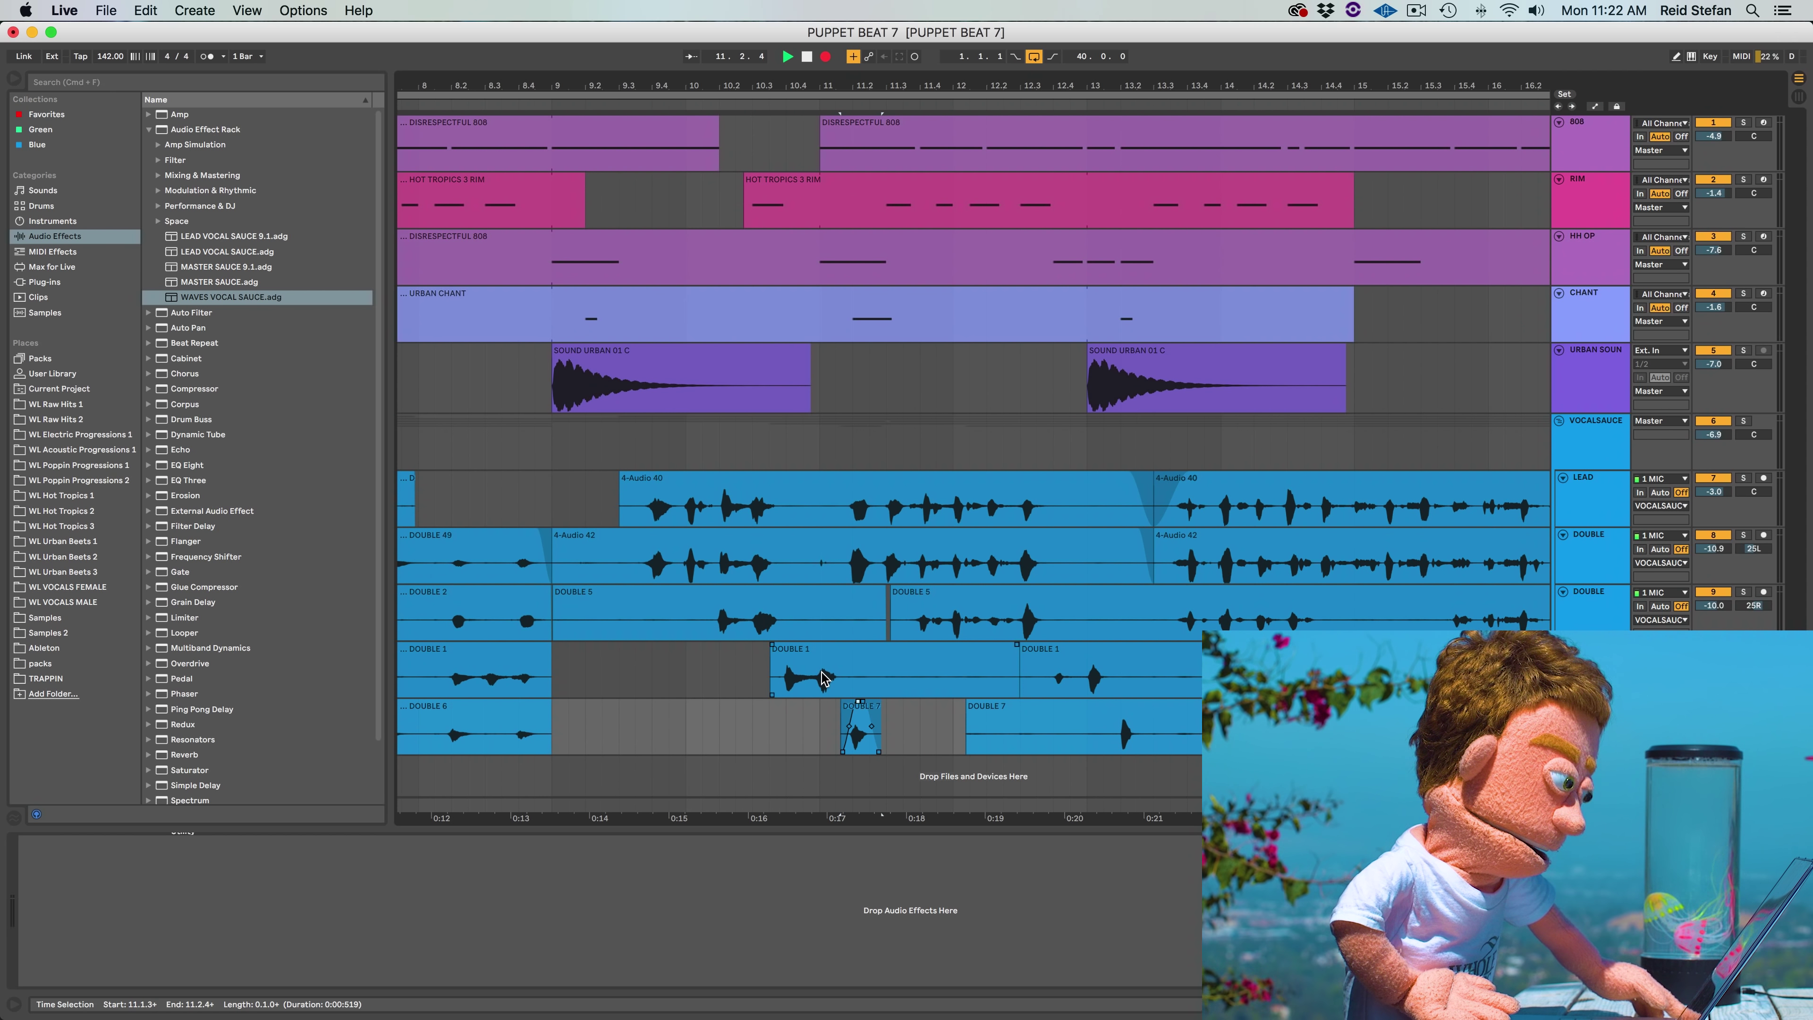
left_click_drag(771, 646, 785, 654)
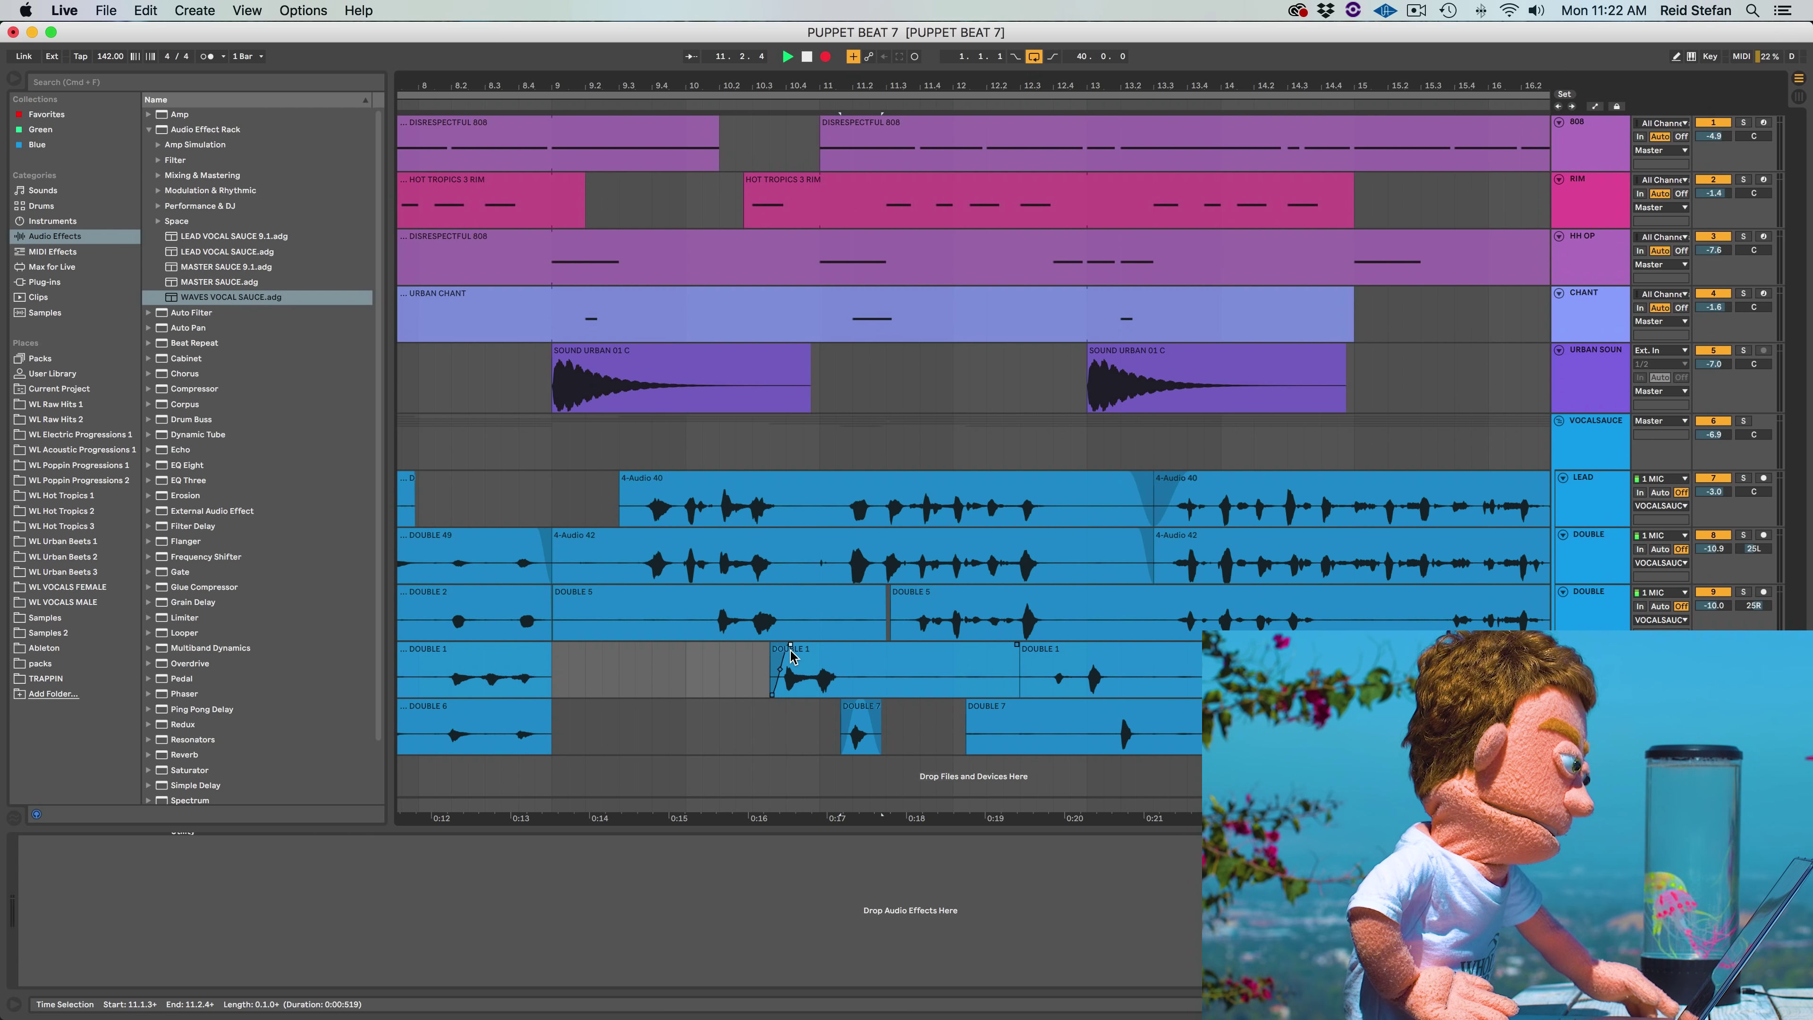
left_click_drag(1017, 676, 829, 659)
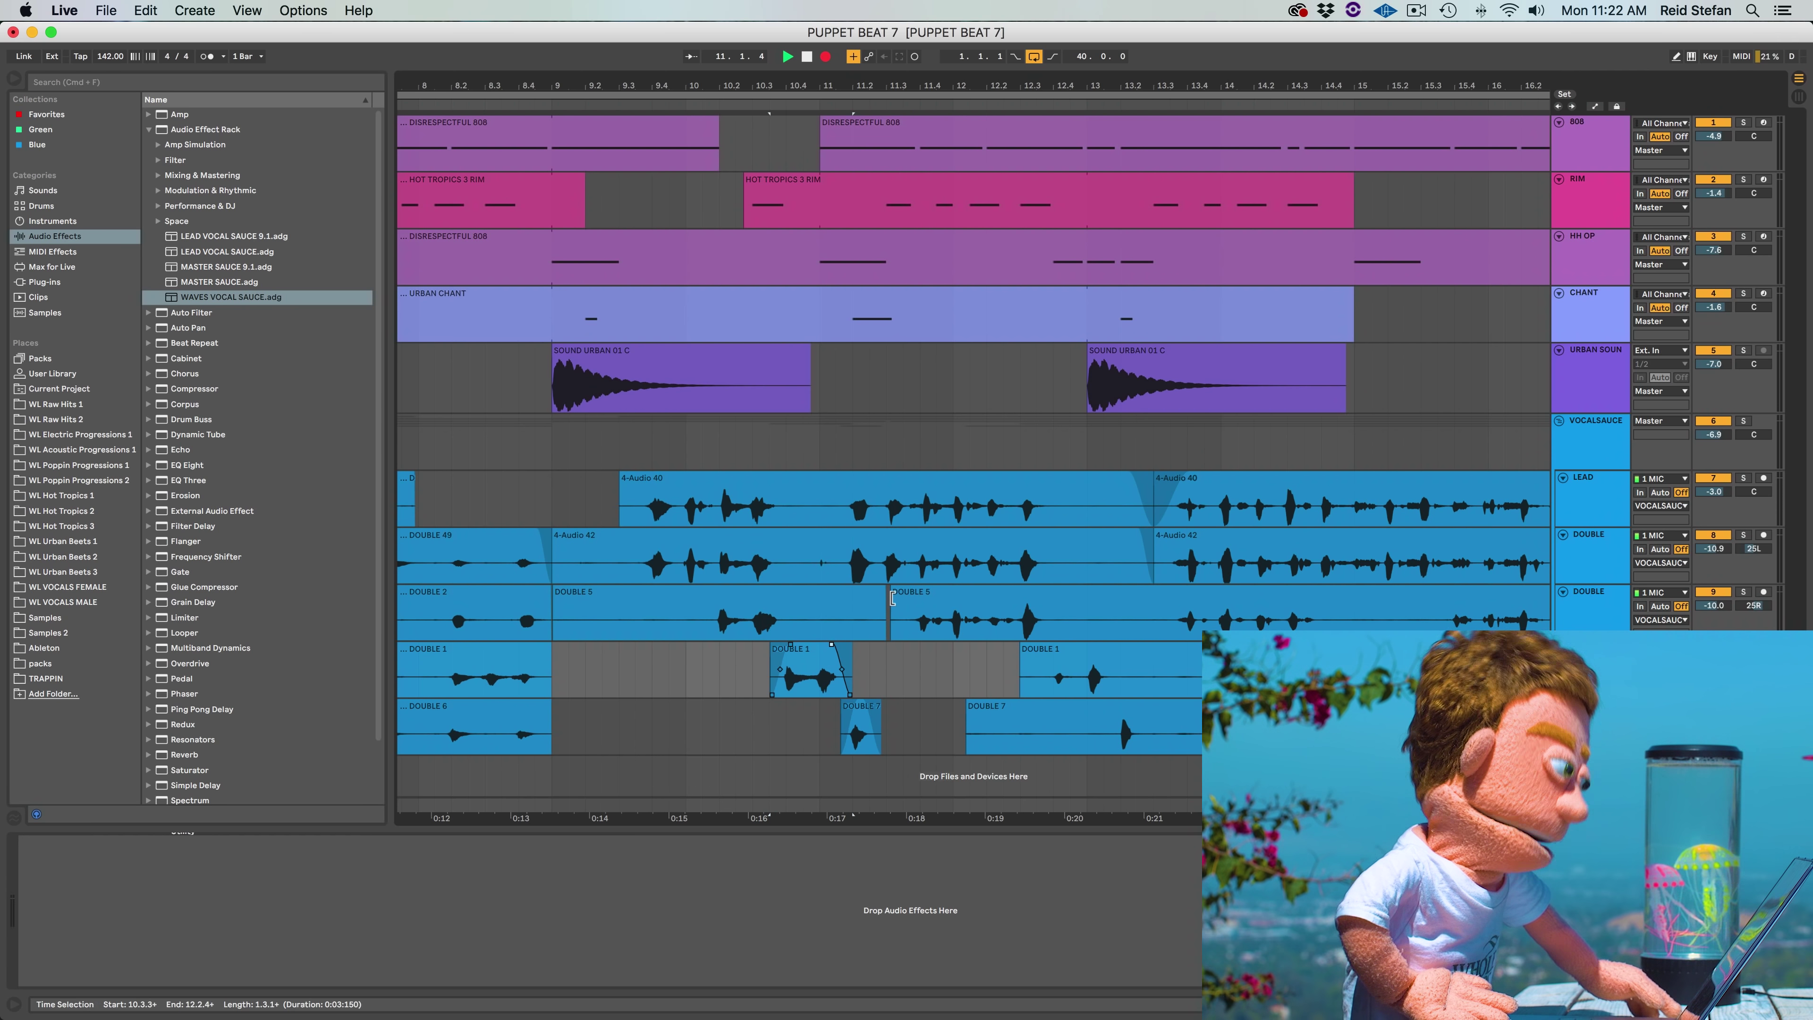
Cut the silence around the DOUBLE 5 phrase after bar 9, fade it in from 10.1.3 to 10.2.1, and fade in the lead and double clips above
left_click_drag(883, 600, 552, 613)
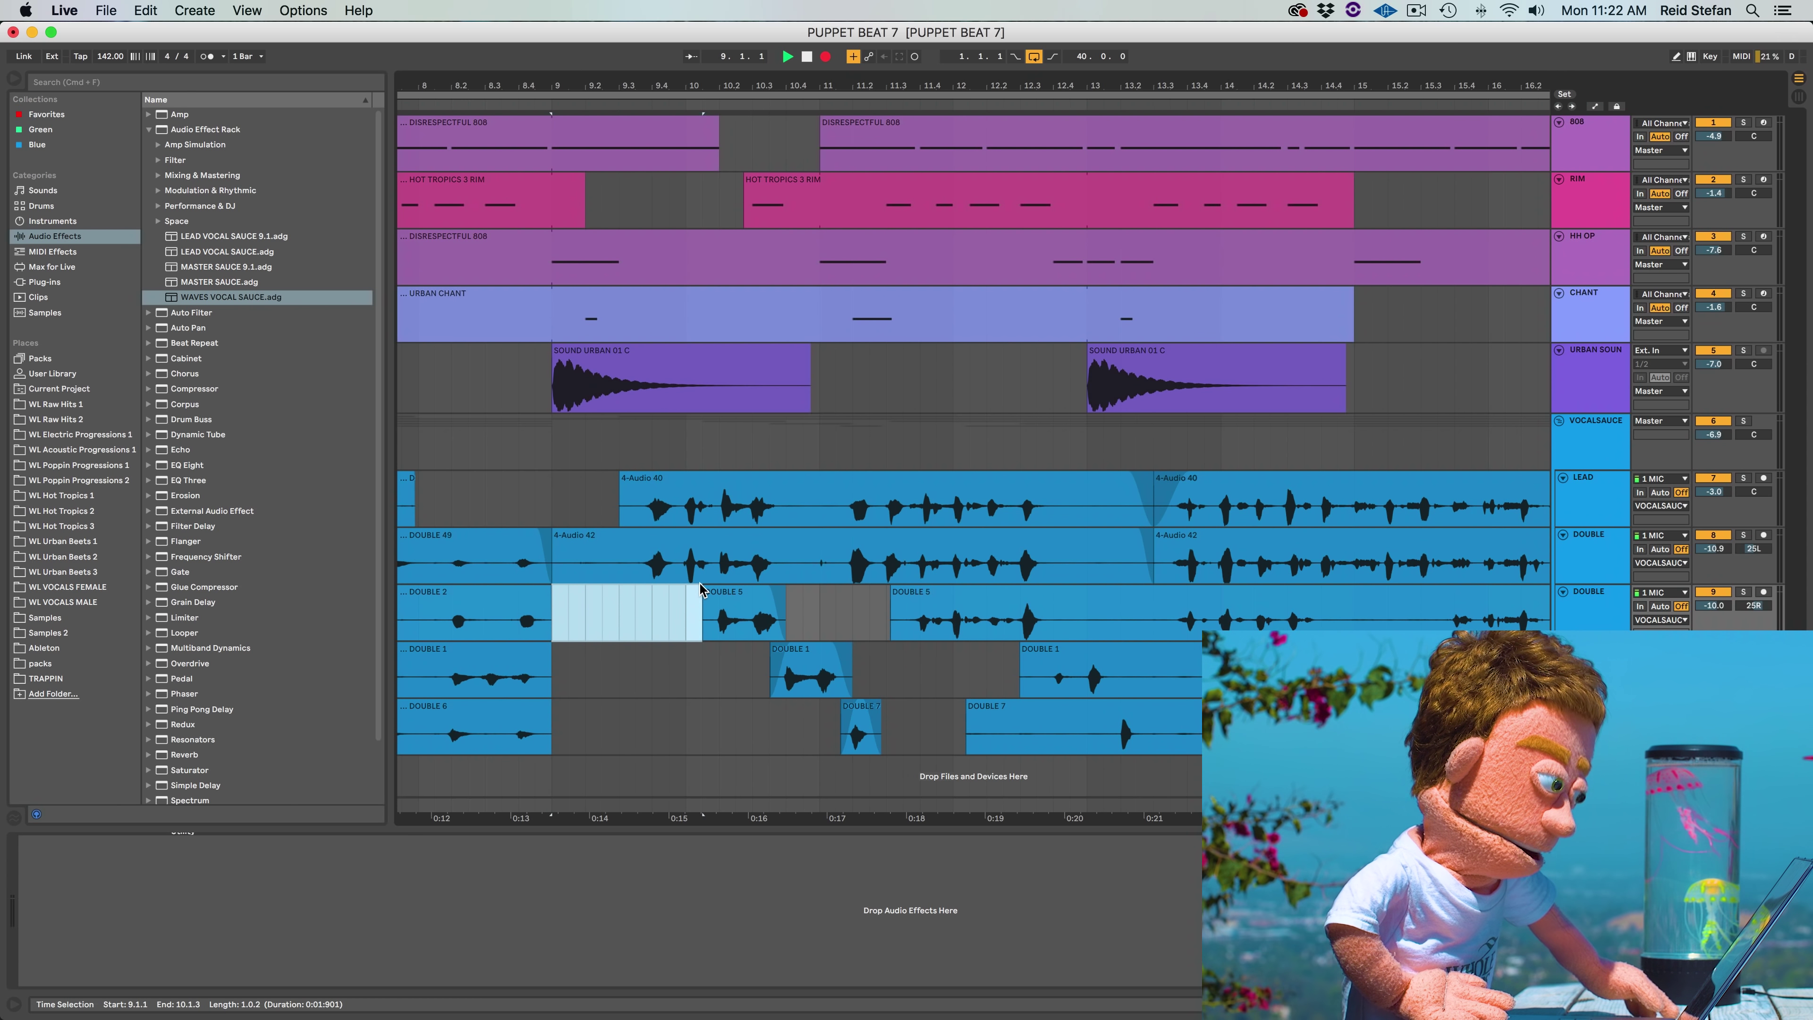
left_click_drag(703, 611, 719, 612)
key("super+alt+f")
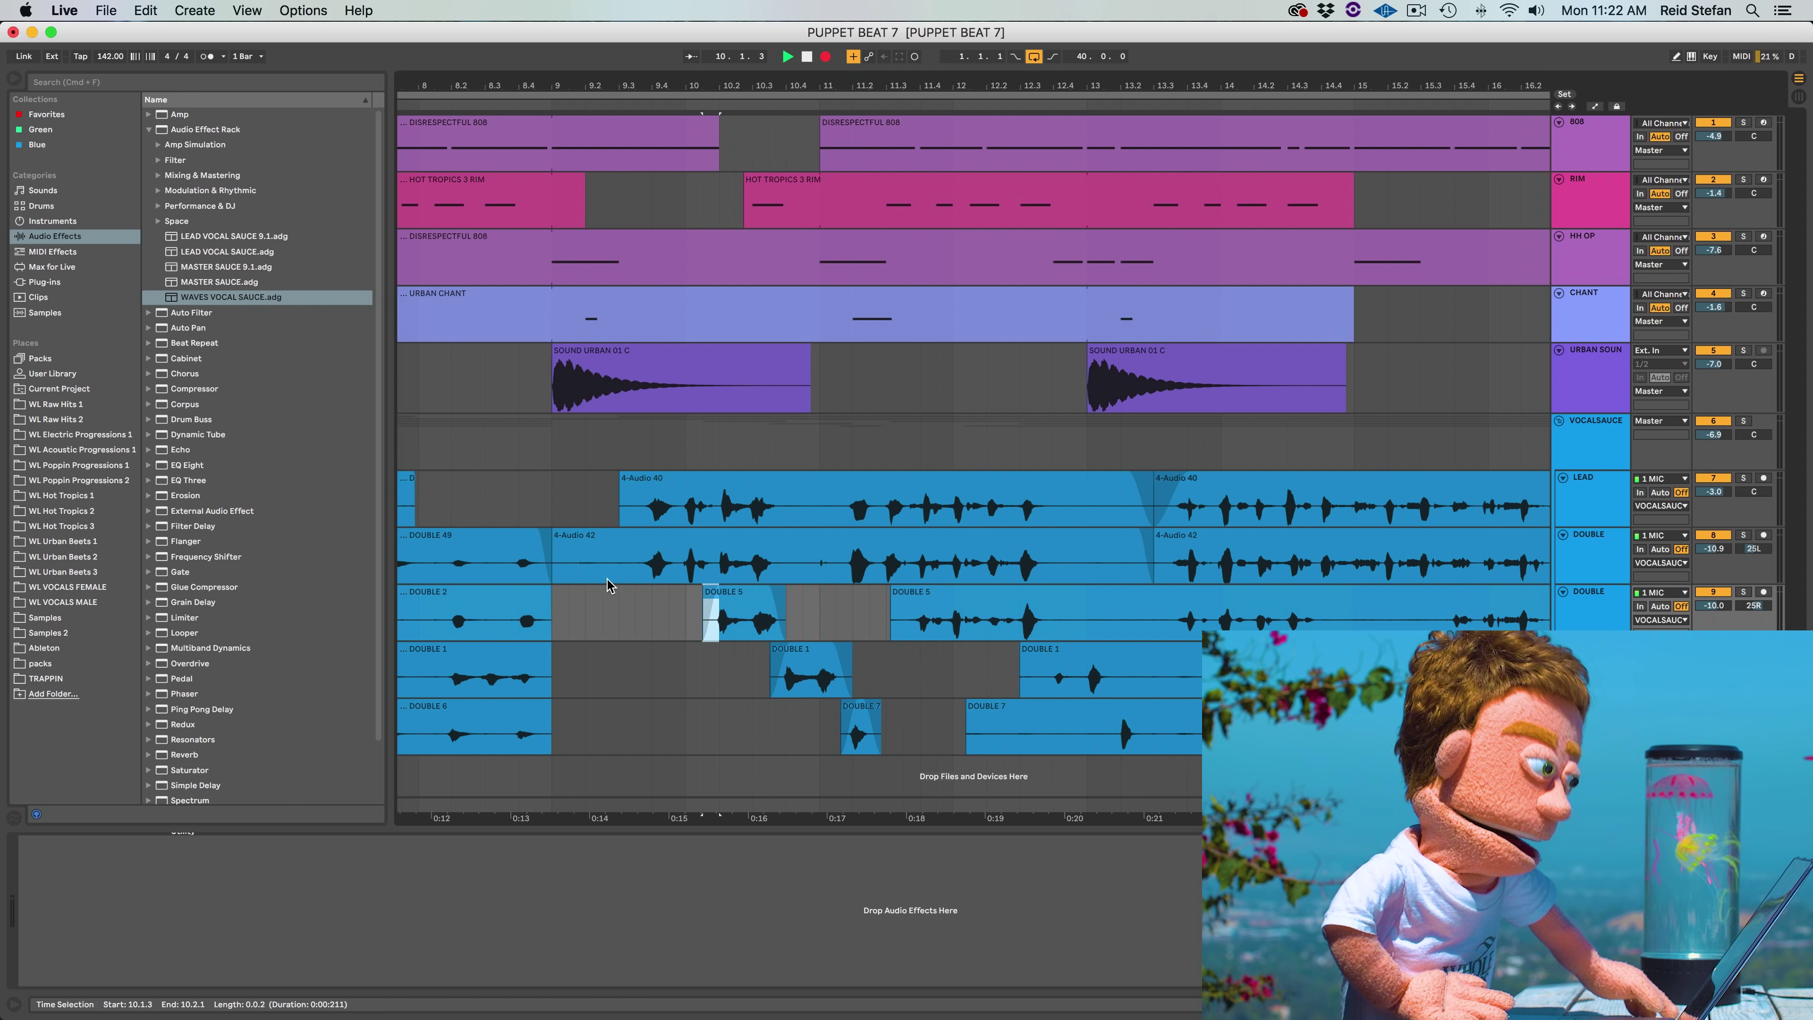
left_click_drag(553, 558, 634, 498)
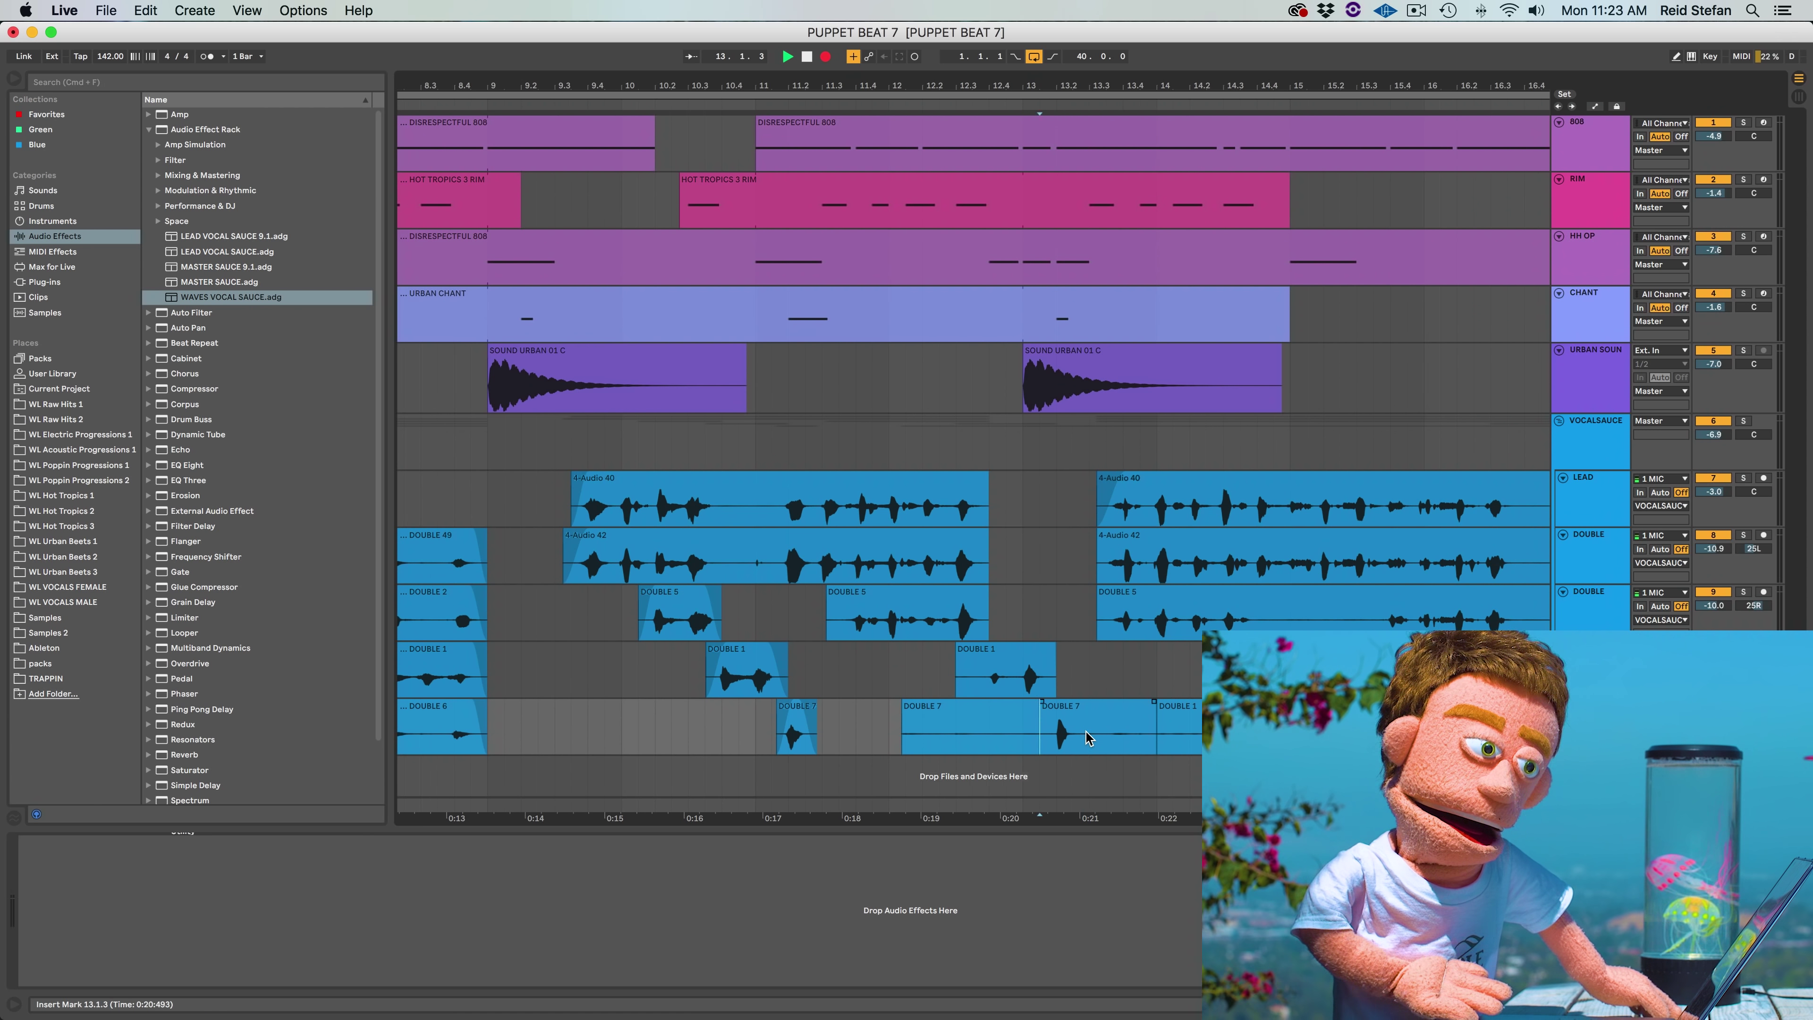
Split the DOUBLE 7 clip on the lowest vocal track at 13.2.3, then delete its silent tail and the silent DOUBLE 7 clip before it
left_click(1078, 738)
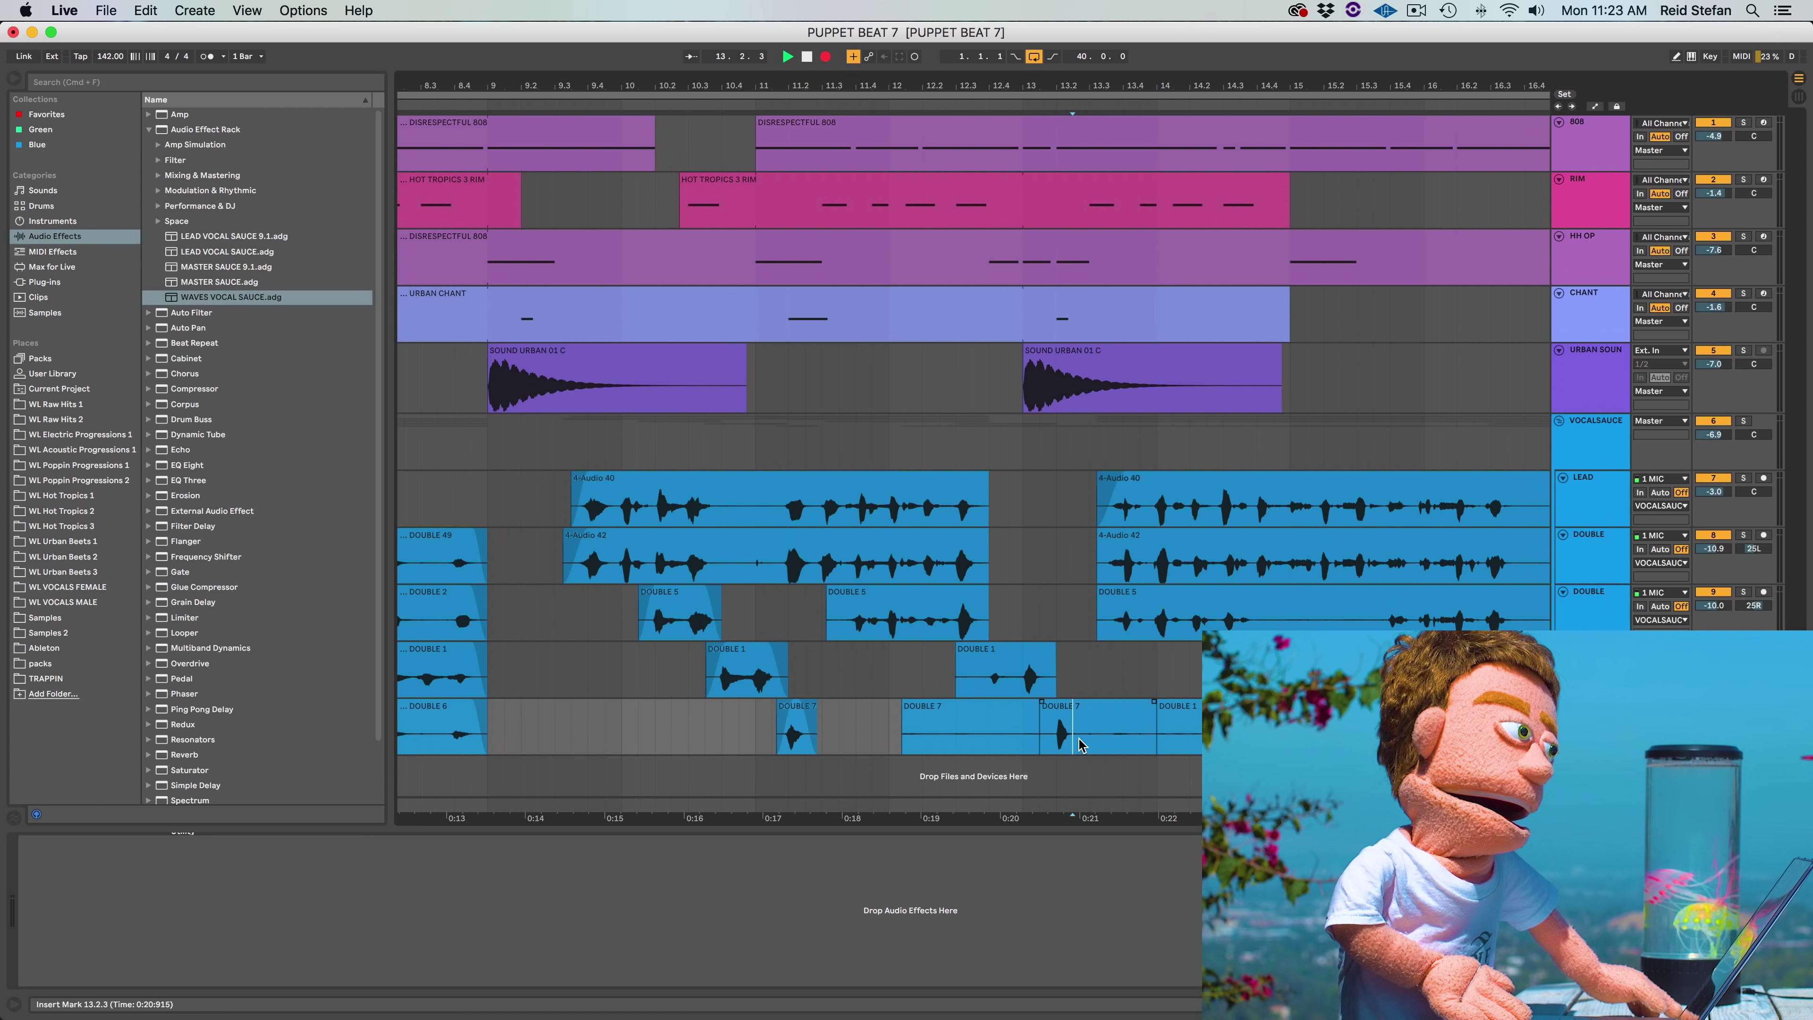
key("super+e")
left_click(1097, 708)
key("Delete")
left_click(1005, 723)
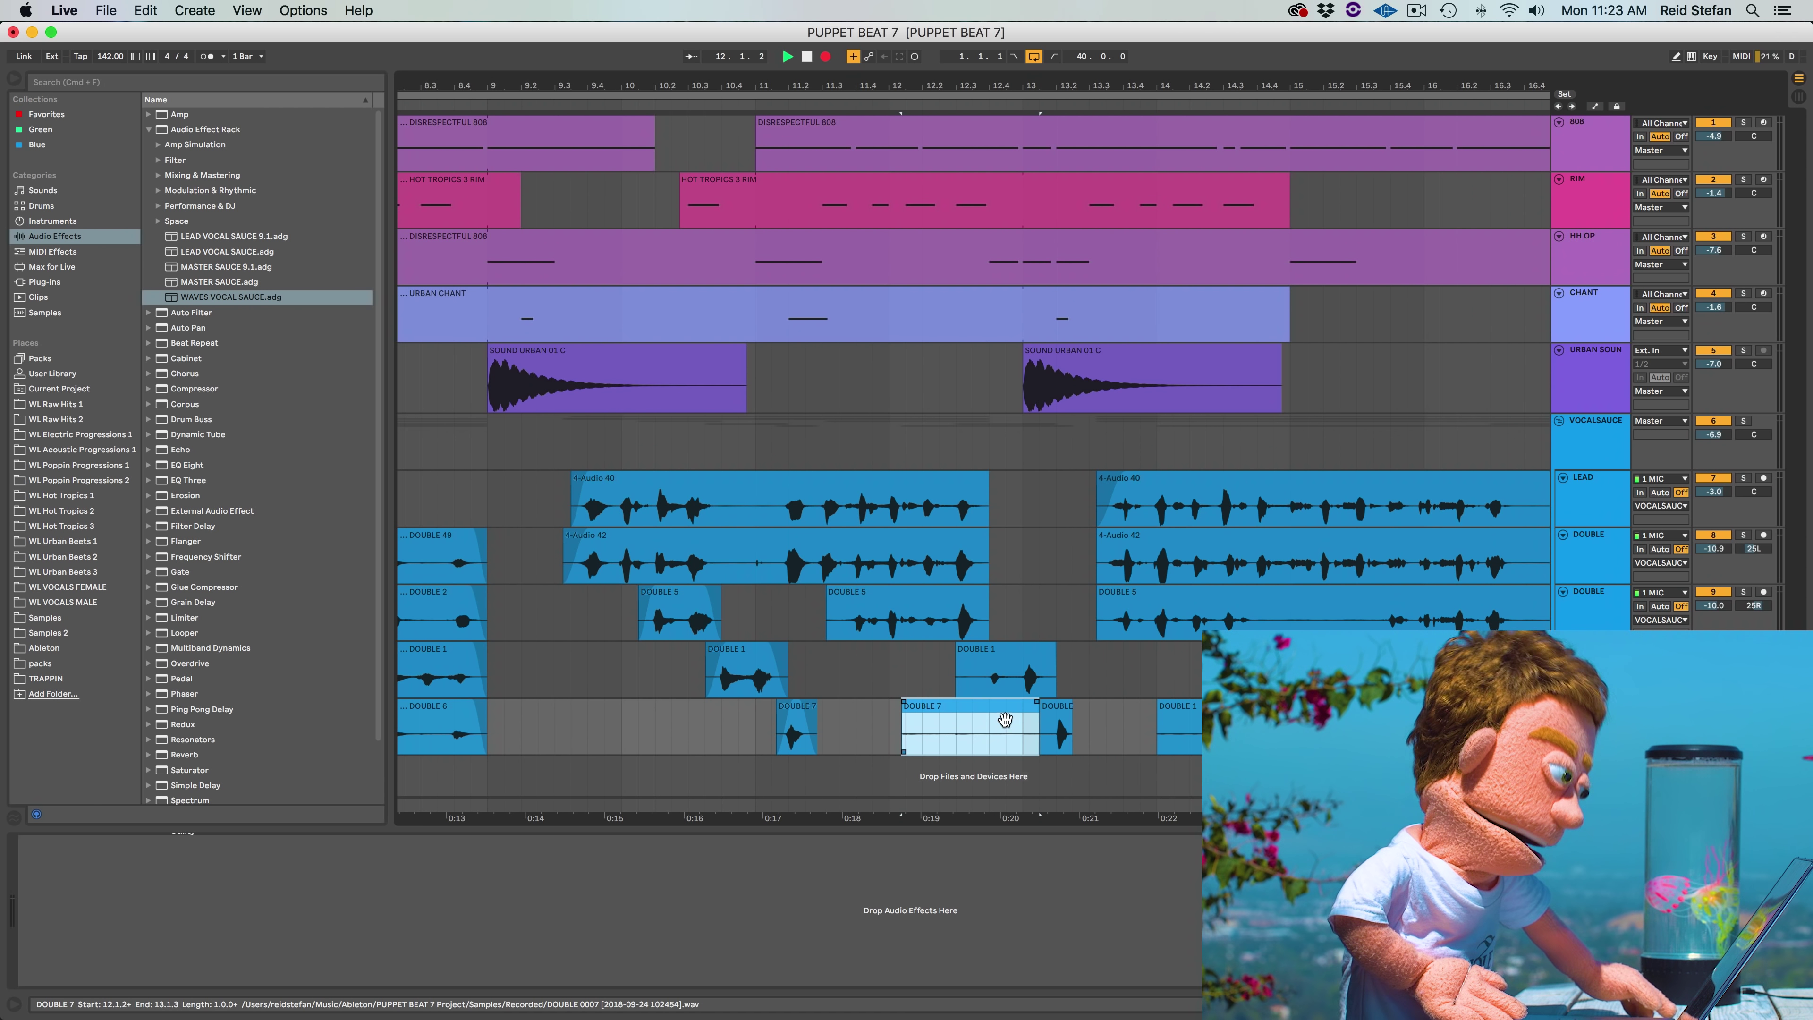
key("Delete")
Split the DOUBLE 1 clip on the adlibs track at 12.4.1 and delete the silent part before the split
left_click(986, 682)
key("super+e")
left_click(971, 650)
key("Delete")
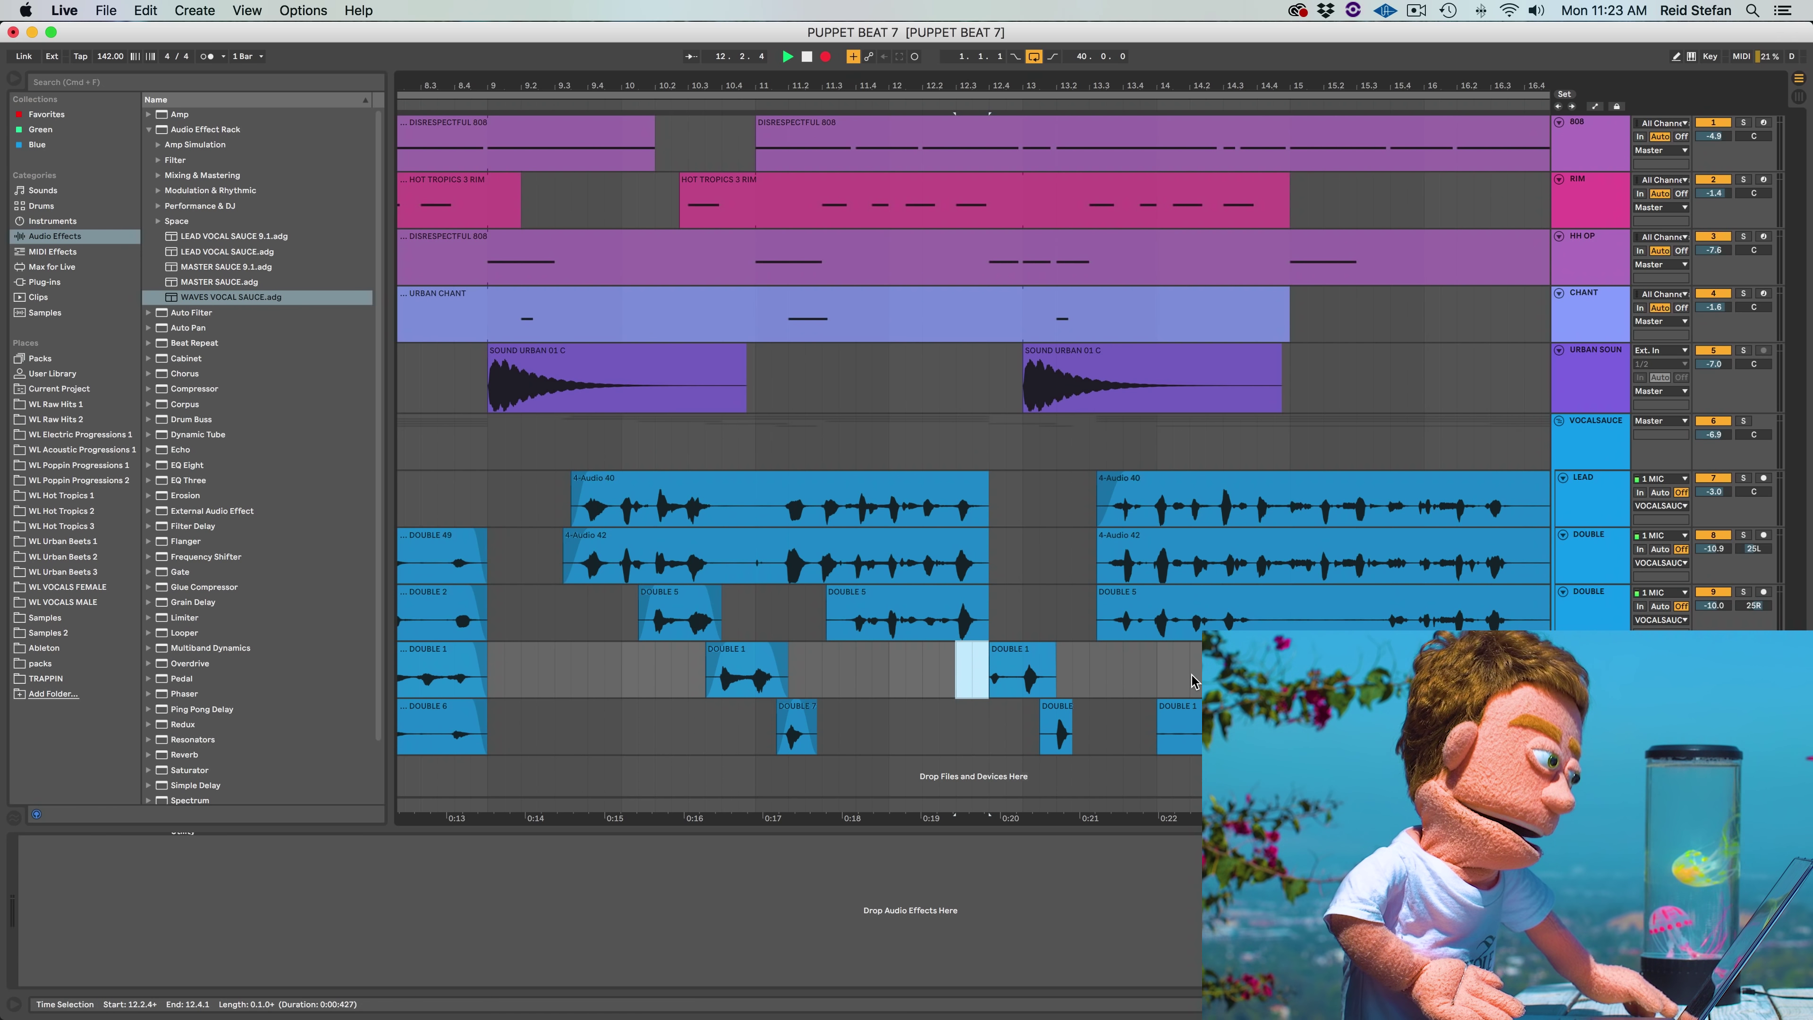
Split the DOUBLE 5 clip on the second double track at 14.4.1 and delete the silent section from there to 15.3.3
scroll(1195, 694, "right", 2)
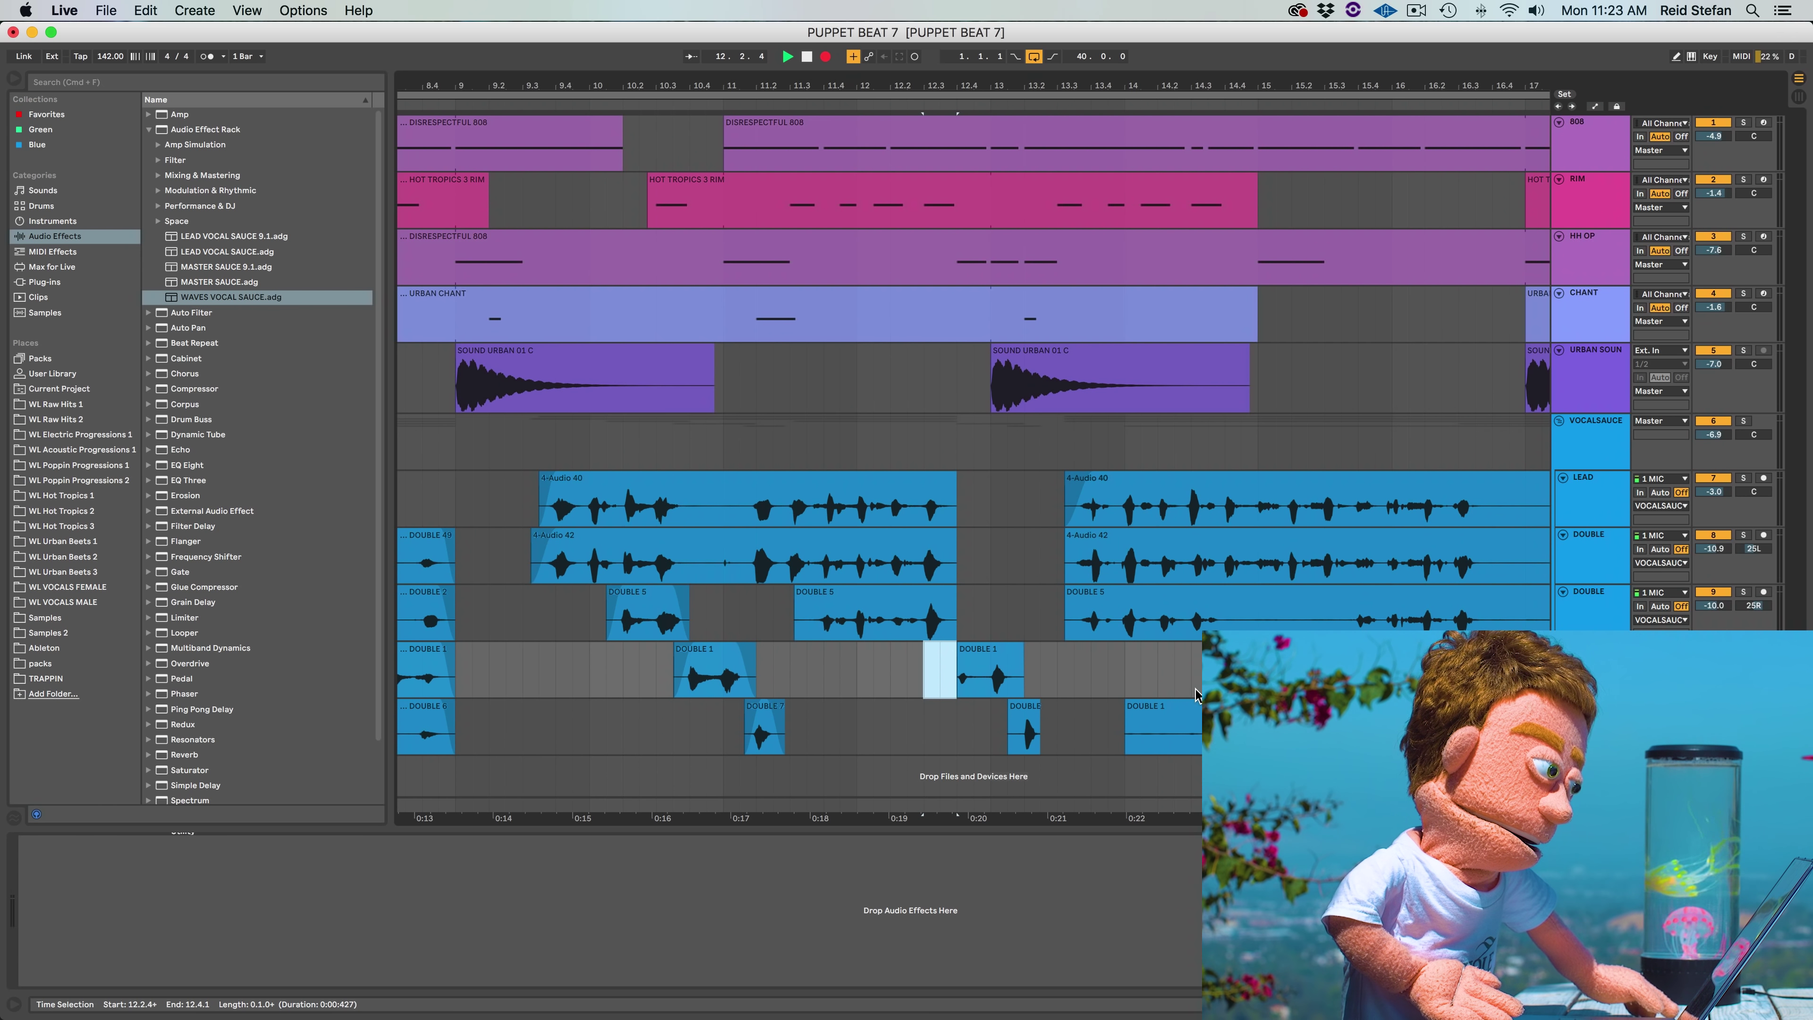
left_click(1226, 624)
key("super+e")
left_click(1288, 596)
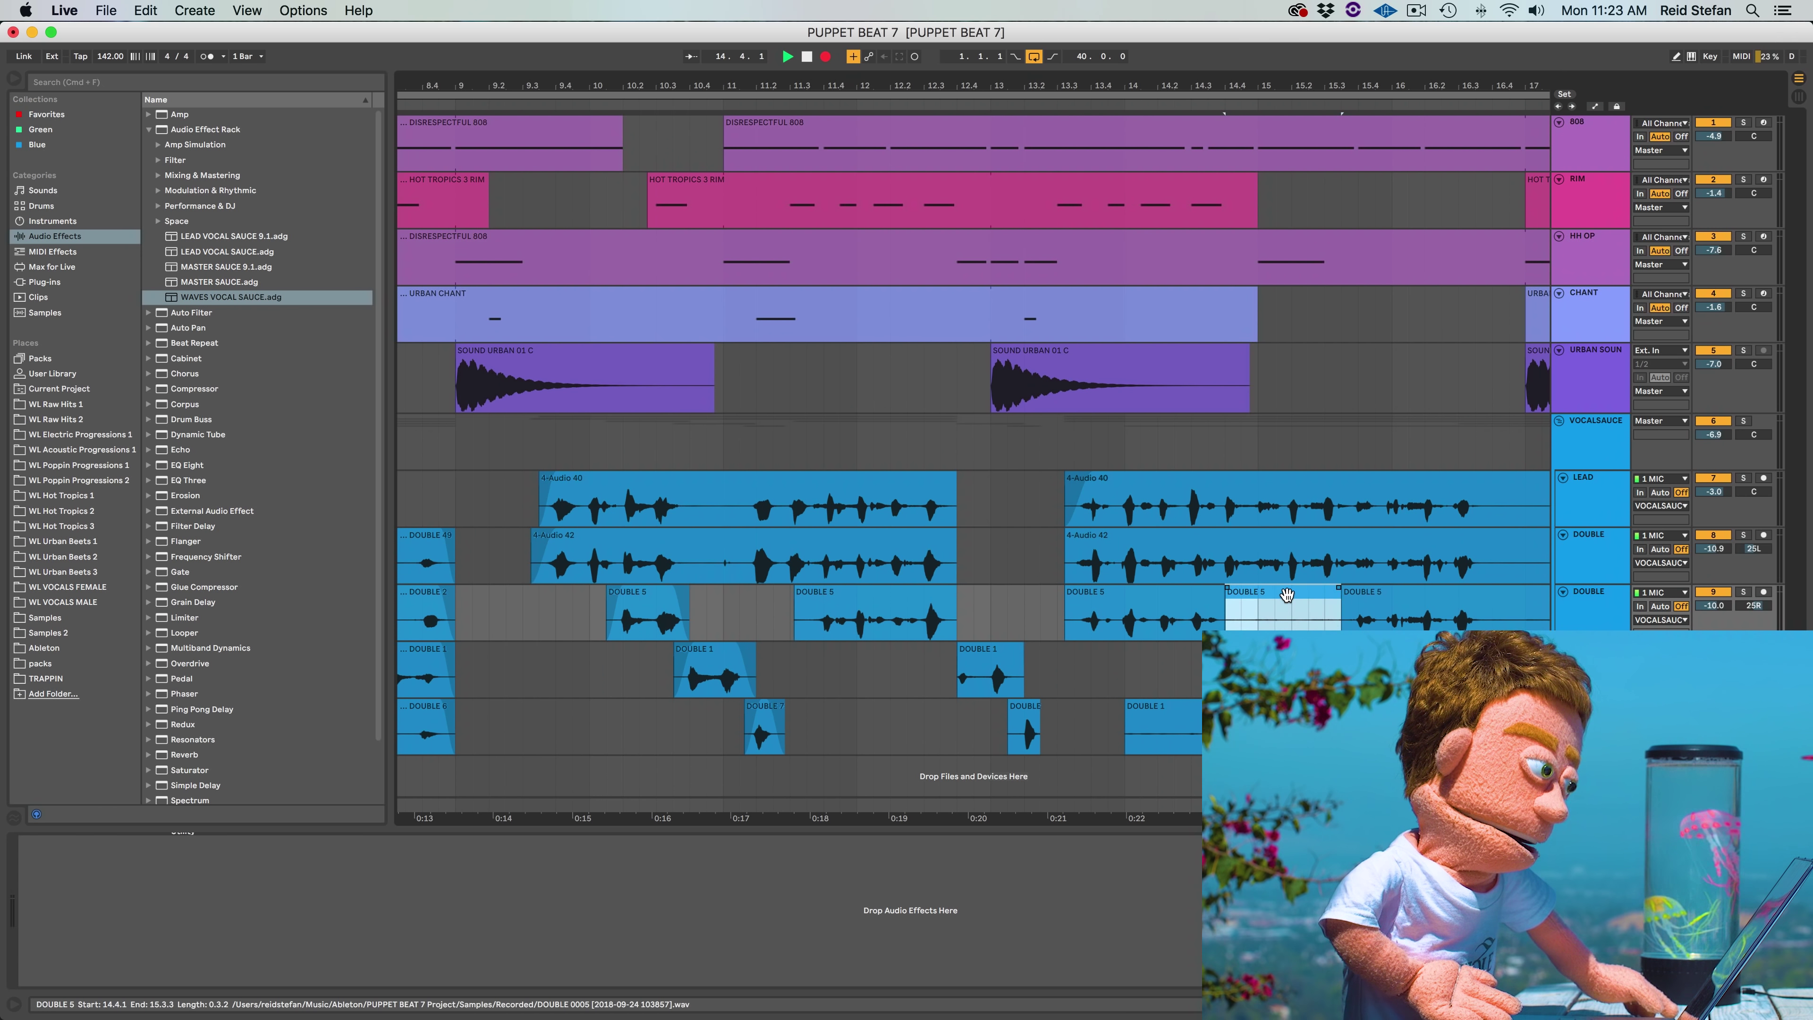
key("Delete")
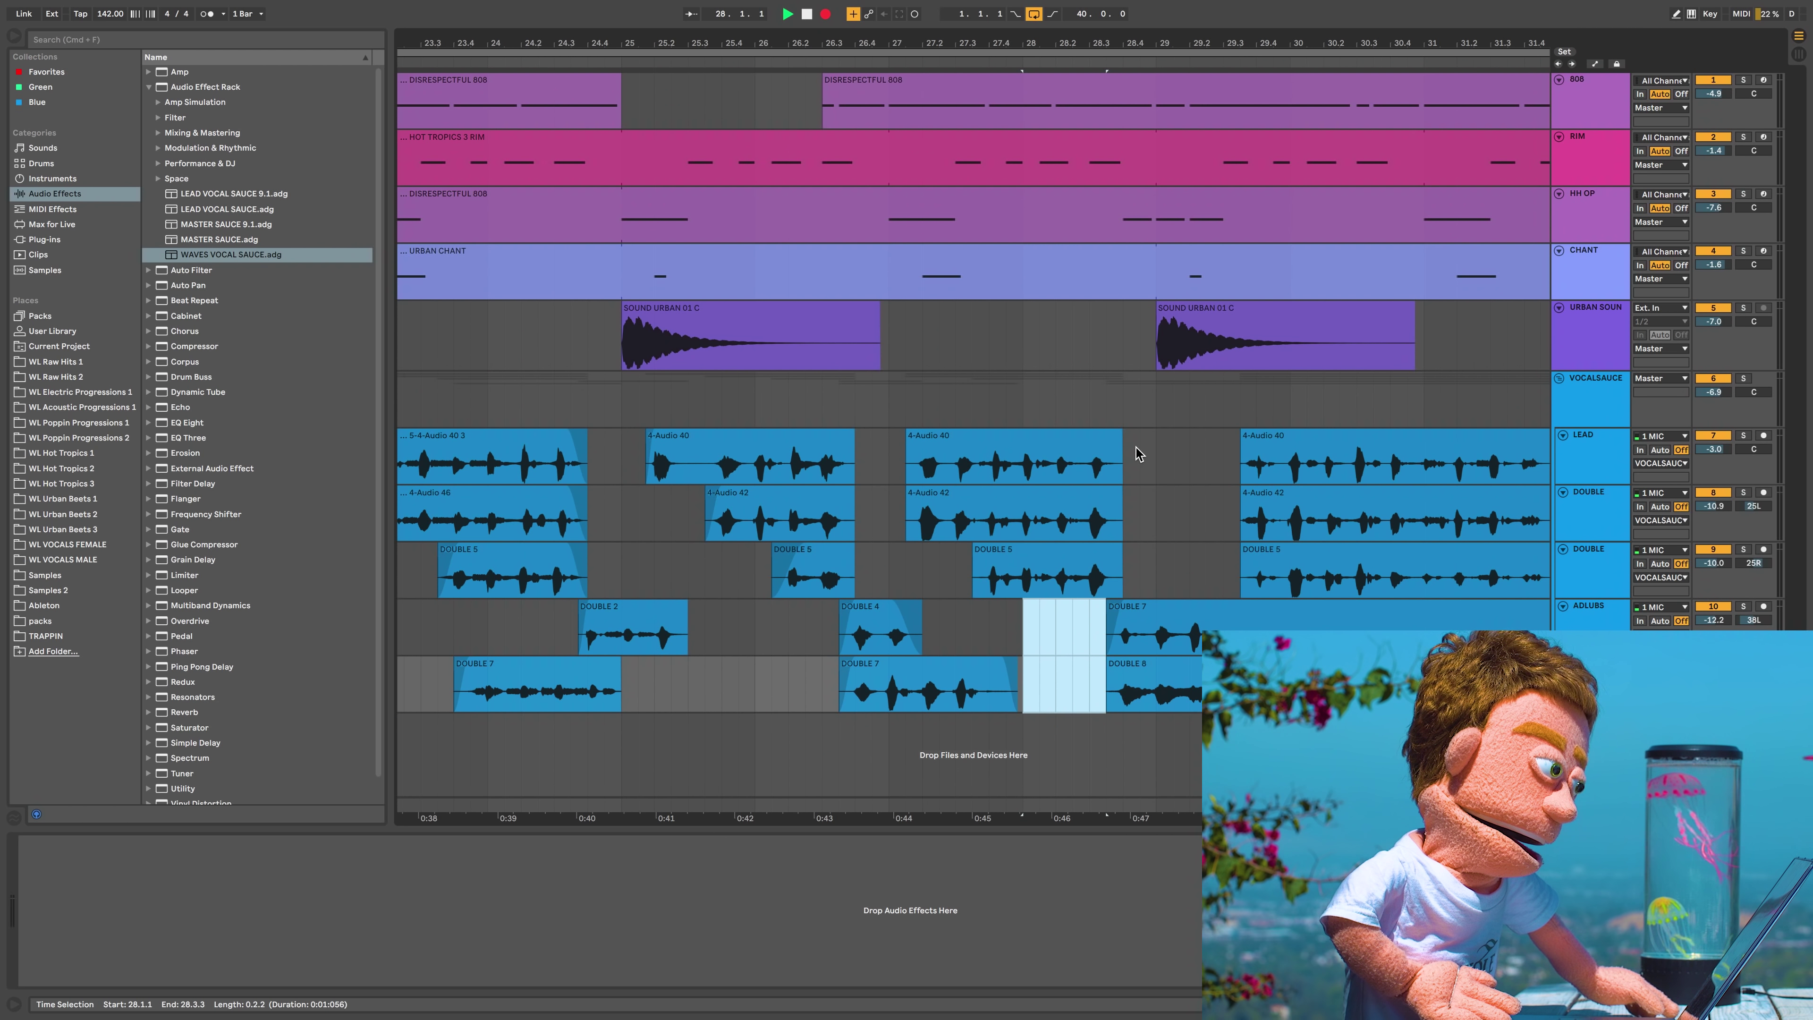
Fade out the lead and both double clips ending at bar 28.4.1, and fade in the two clips starting on the lowest vocal tracks
left_click(1137, 455)
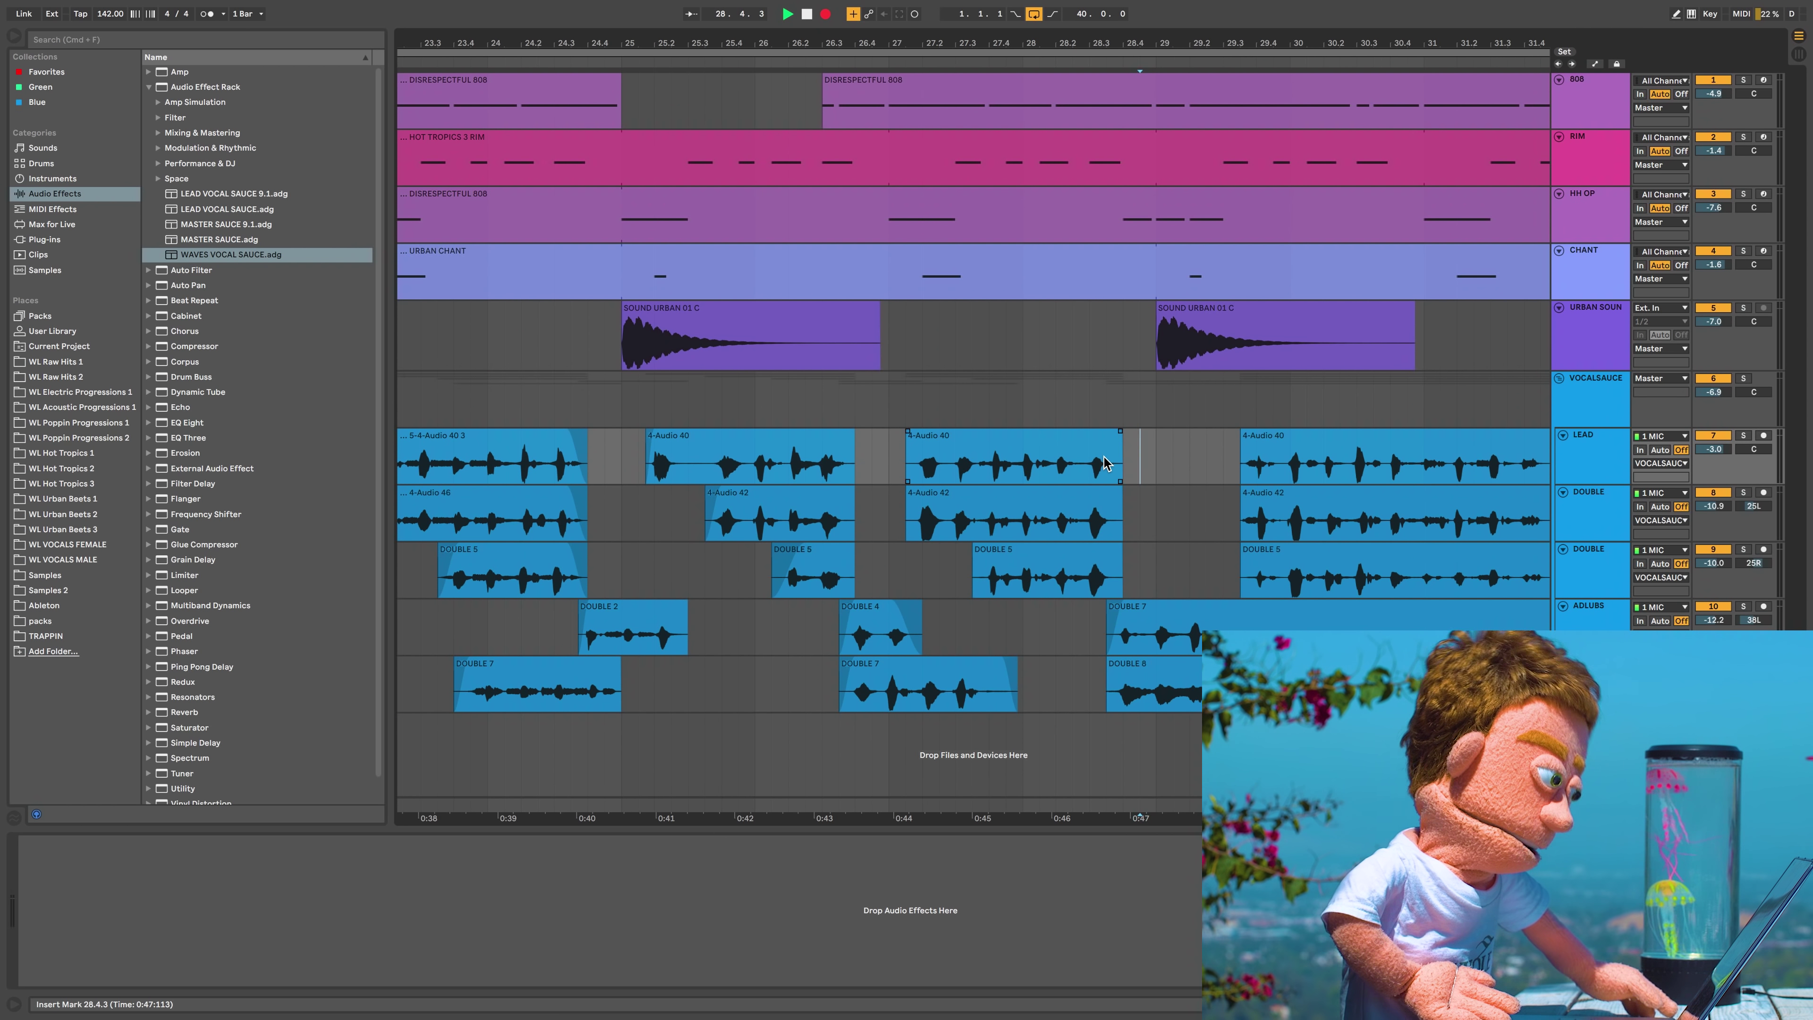
left_click_drag(1124, 527, 1128, 679)
left_click_drag(1140, 457, 1106, 546)
left_click_drag(1093, 642, 1120, 676)
key("super+alt+f")
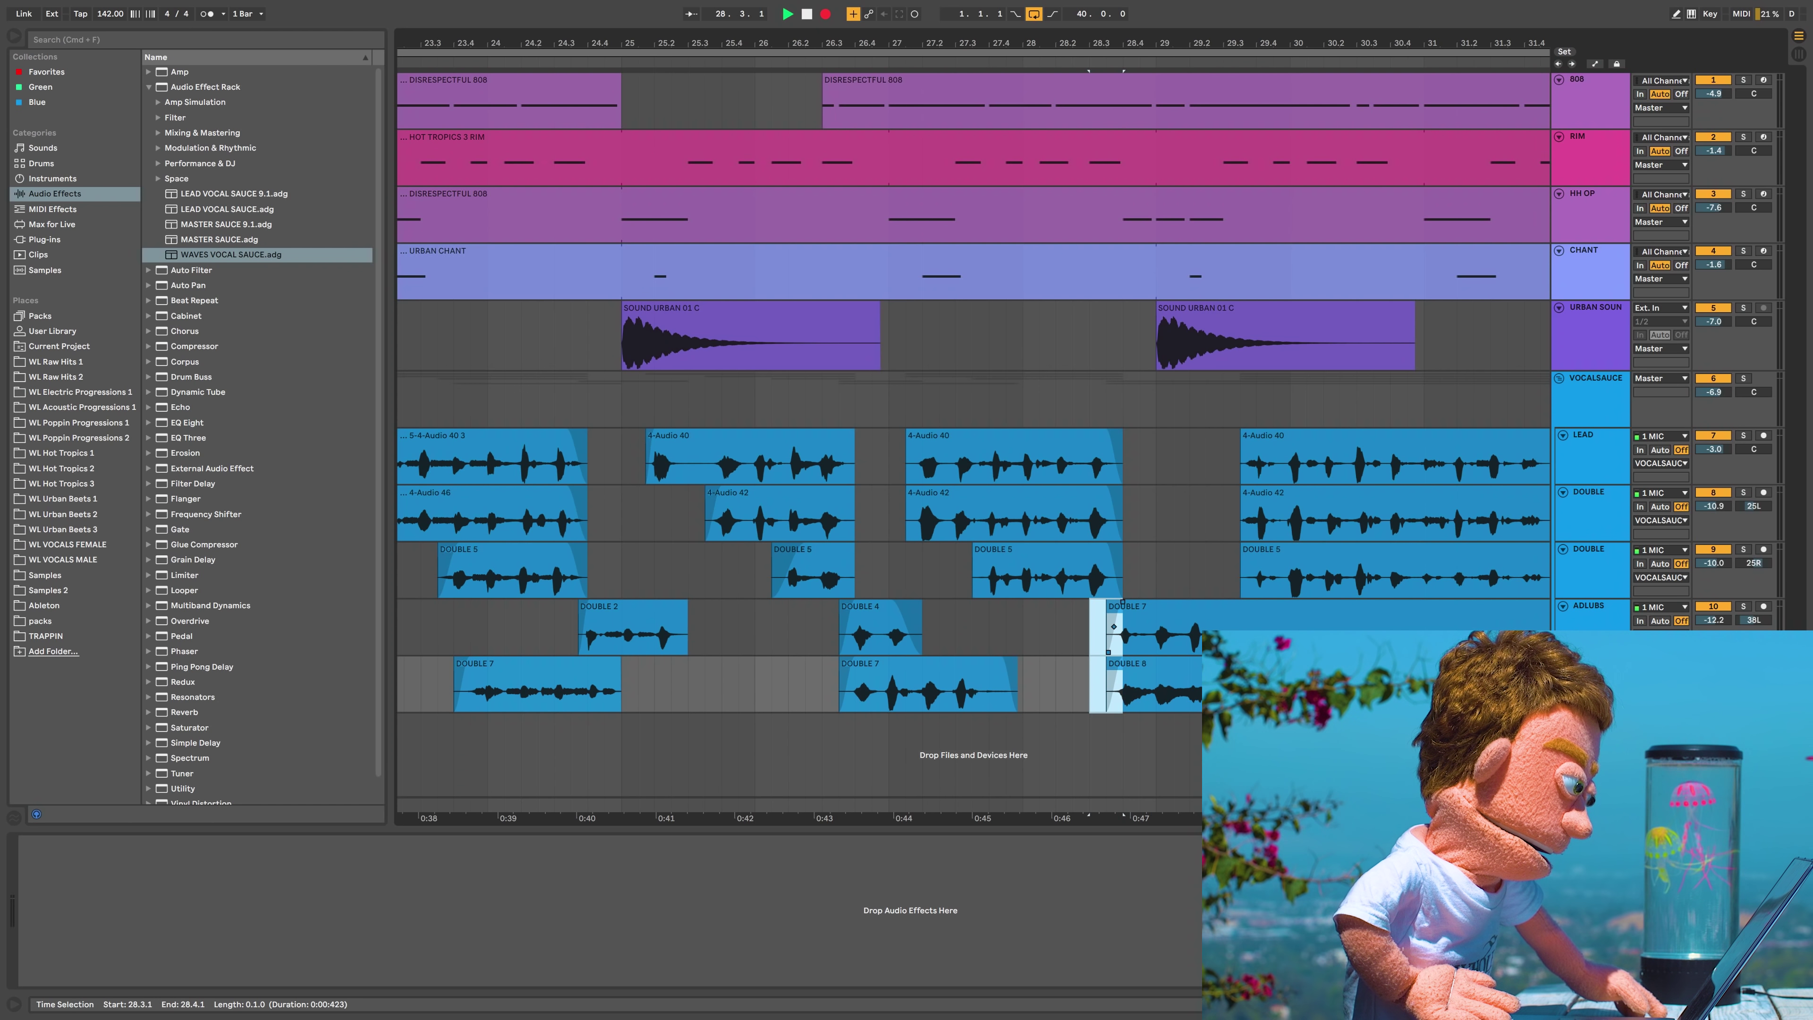
Cut the silent stretch out of the adlibs DOUBLE 7 clip between bars 29 and 31, and select the starts of the next lead and double clips
mouse_move(1241, 617)
left_mouse_down()
mouse_move(1372, 618)
mouse_move(1206, 621)
left_mouse_up()
key("Delete")
key("super+f")
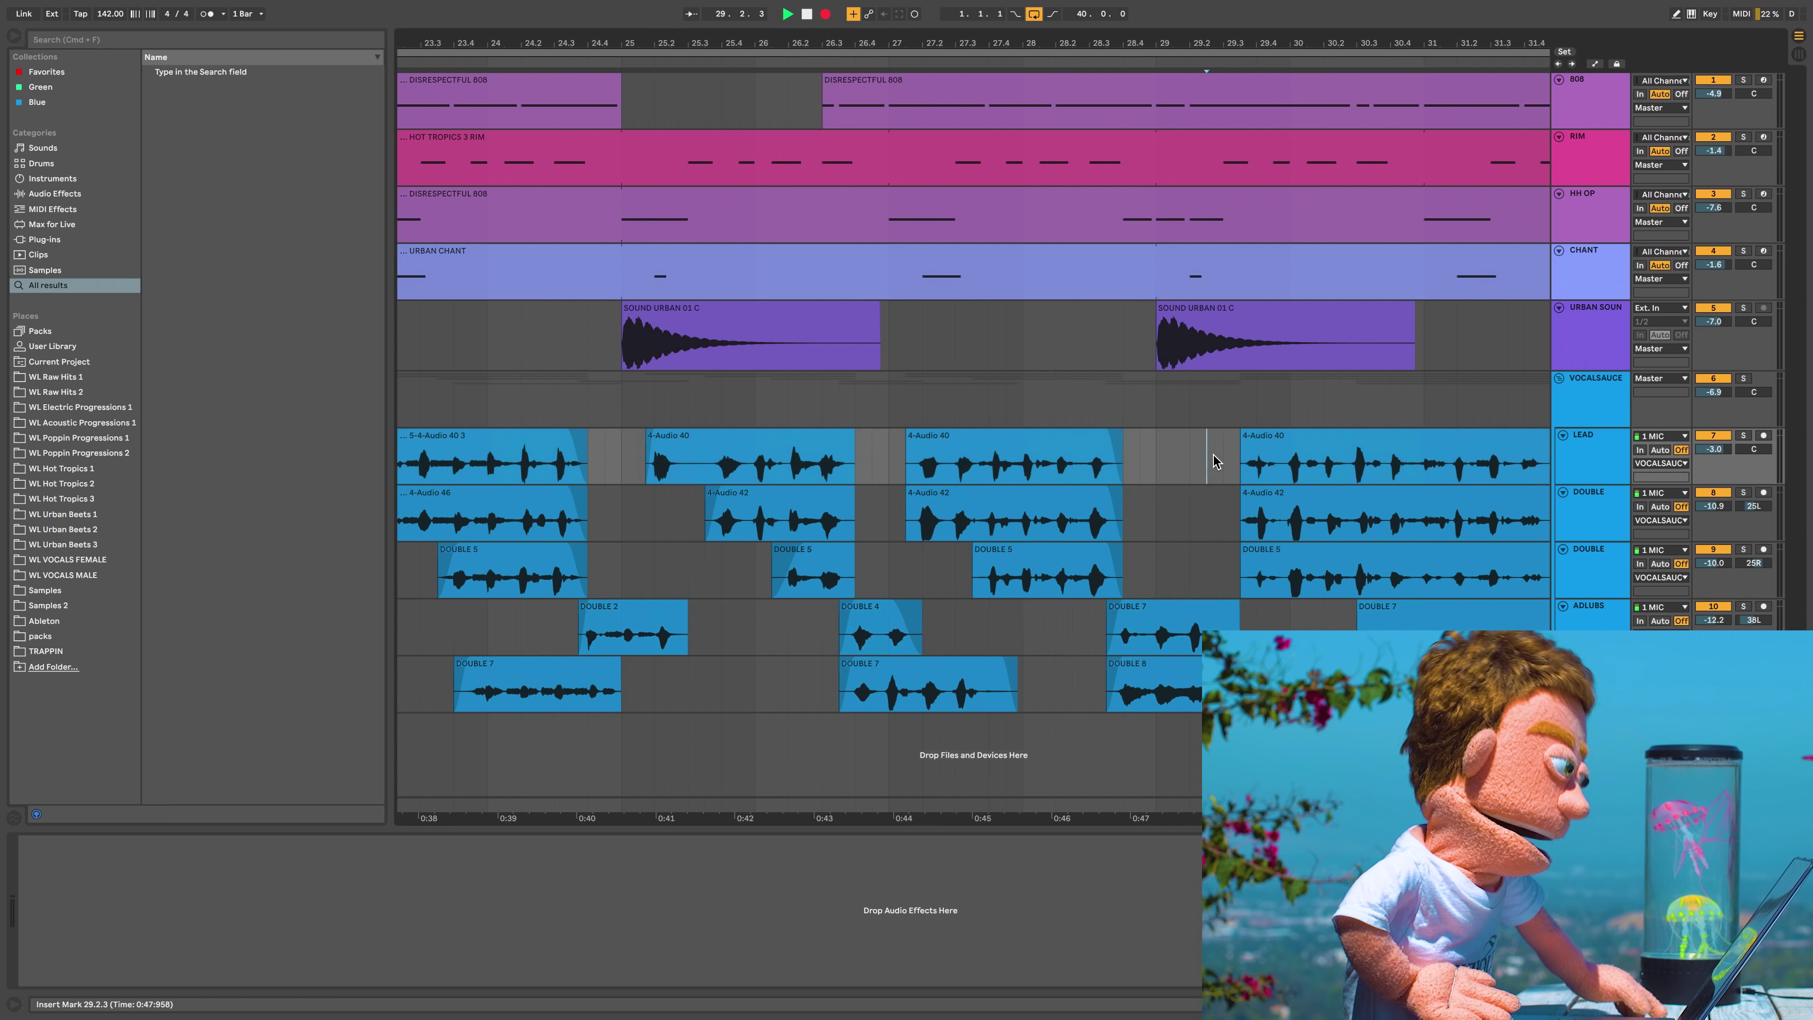
left_click_drag(1208, 457, 1256, 564)
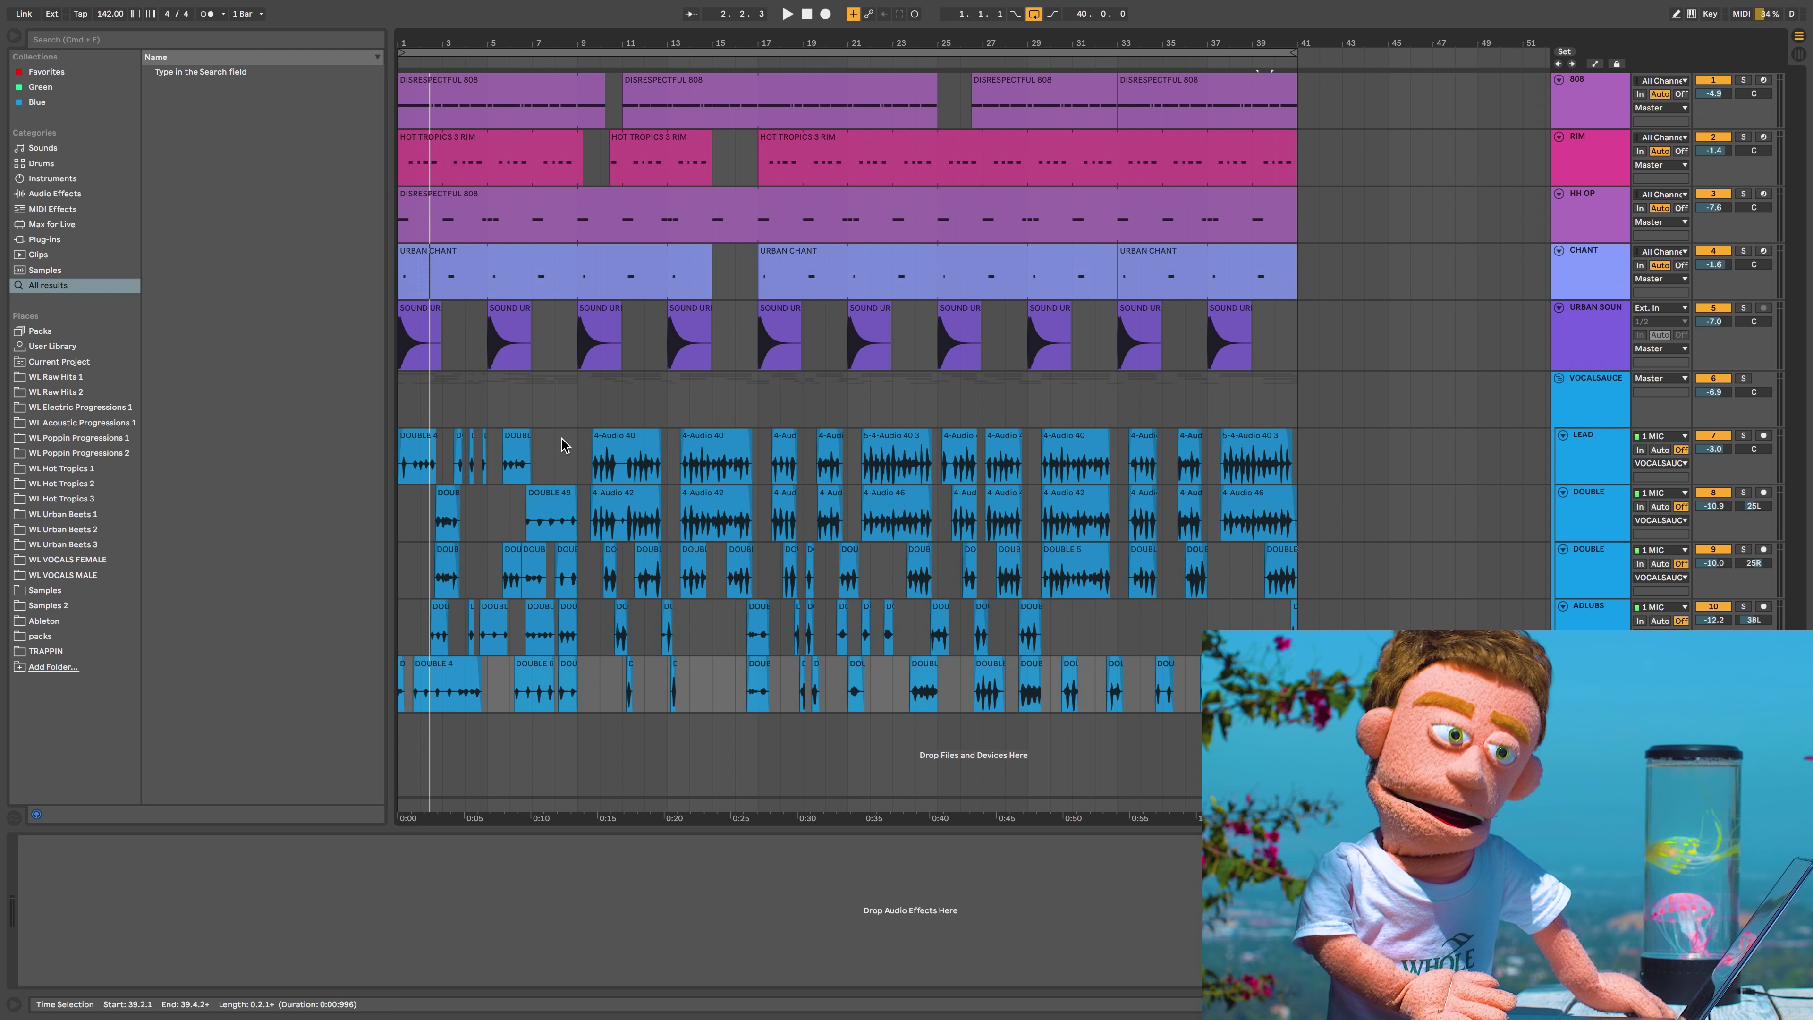
Play the arrangement from bar 8.1.1 to check the cleaned-up vocal edits
left_click(565, 468)
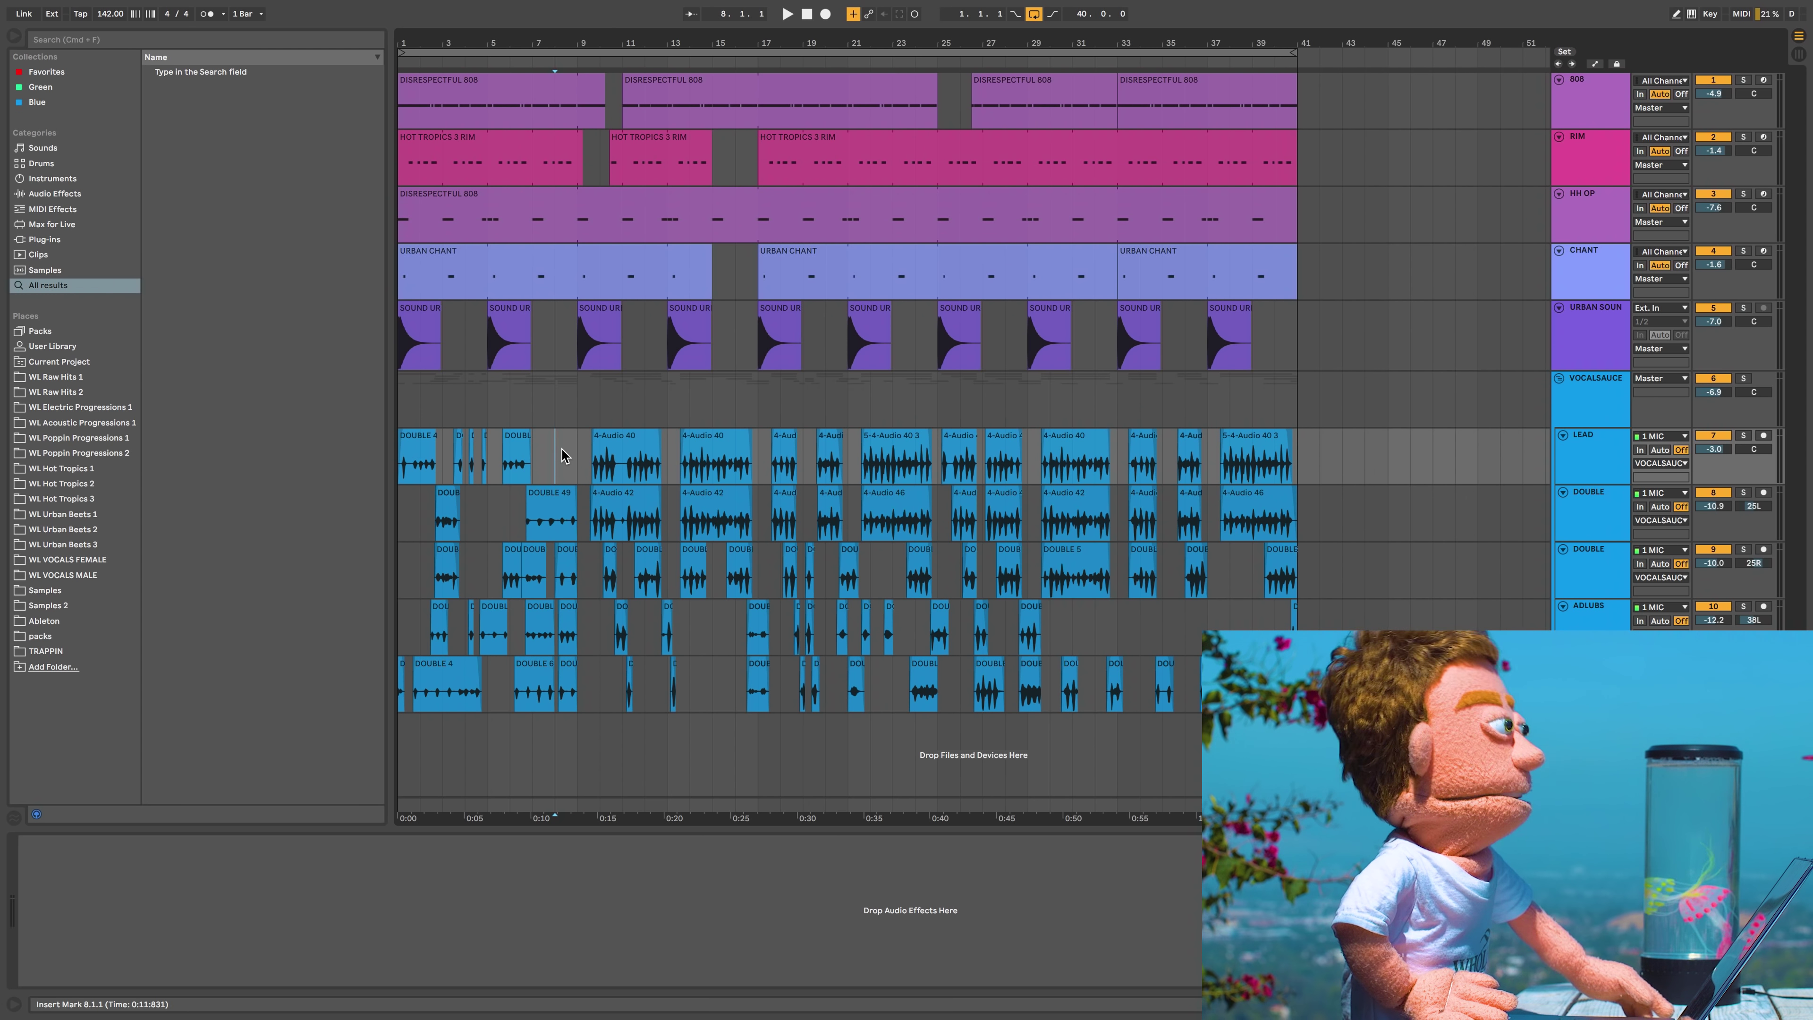
key("space")
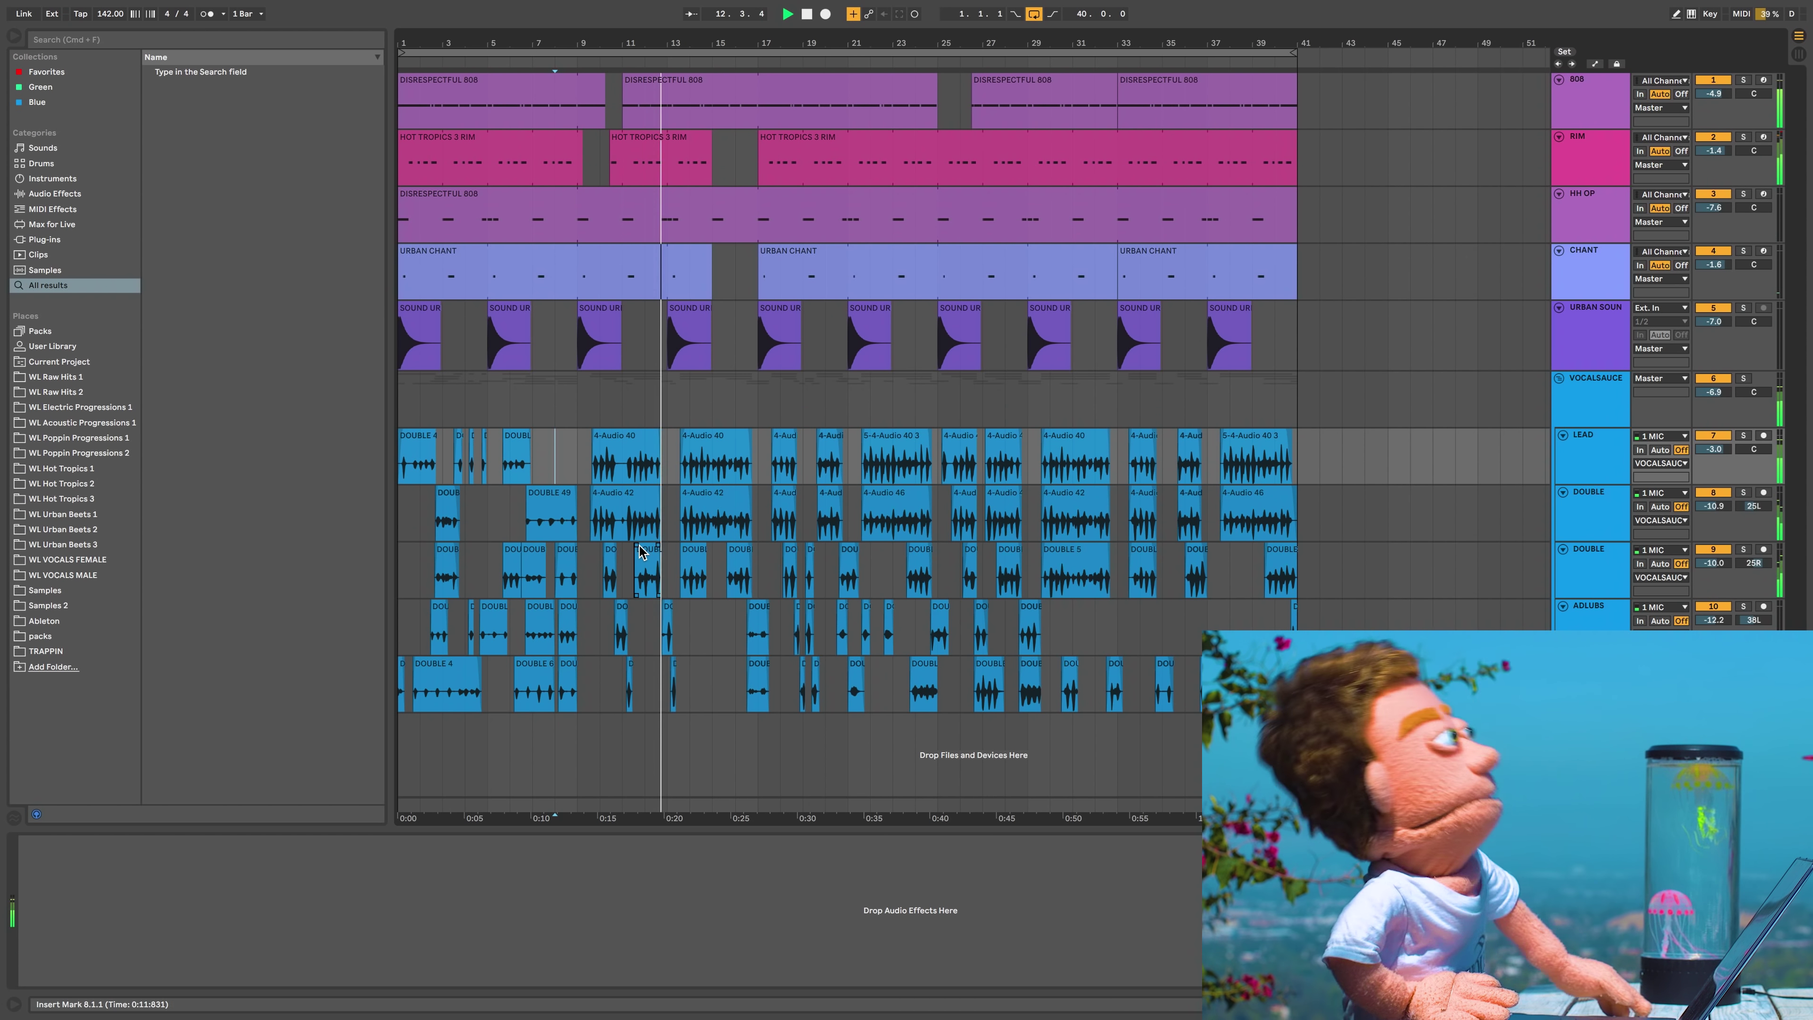
left_click_drag(637, 546, 640, 546)
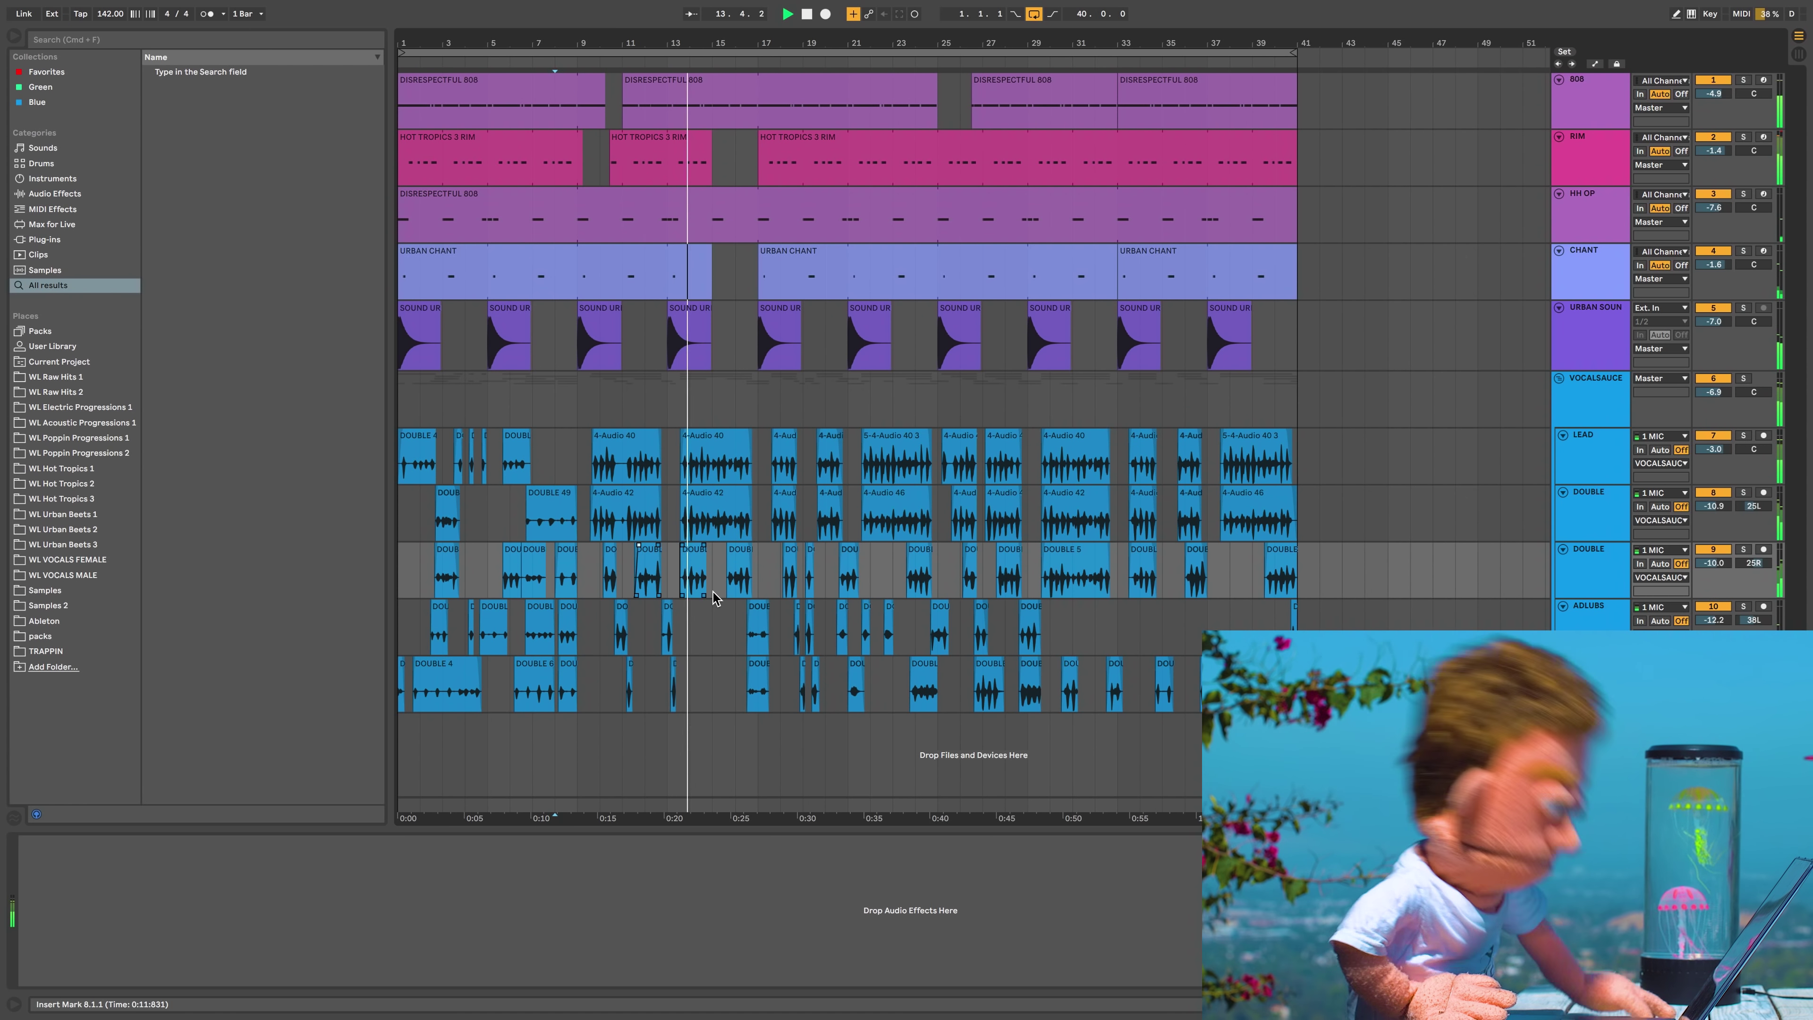
Play the vocals from 13.3.1, where the next lead and double clips start
left_click_drag(557, 457, 685, 565)
key("plus")
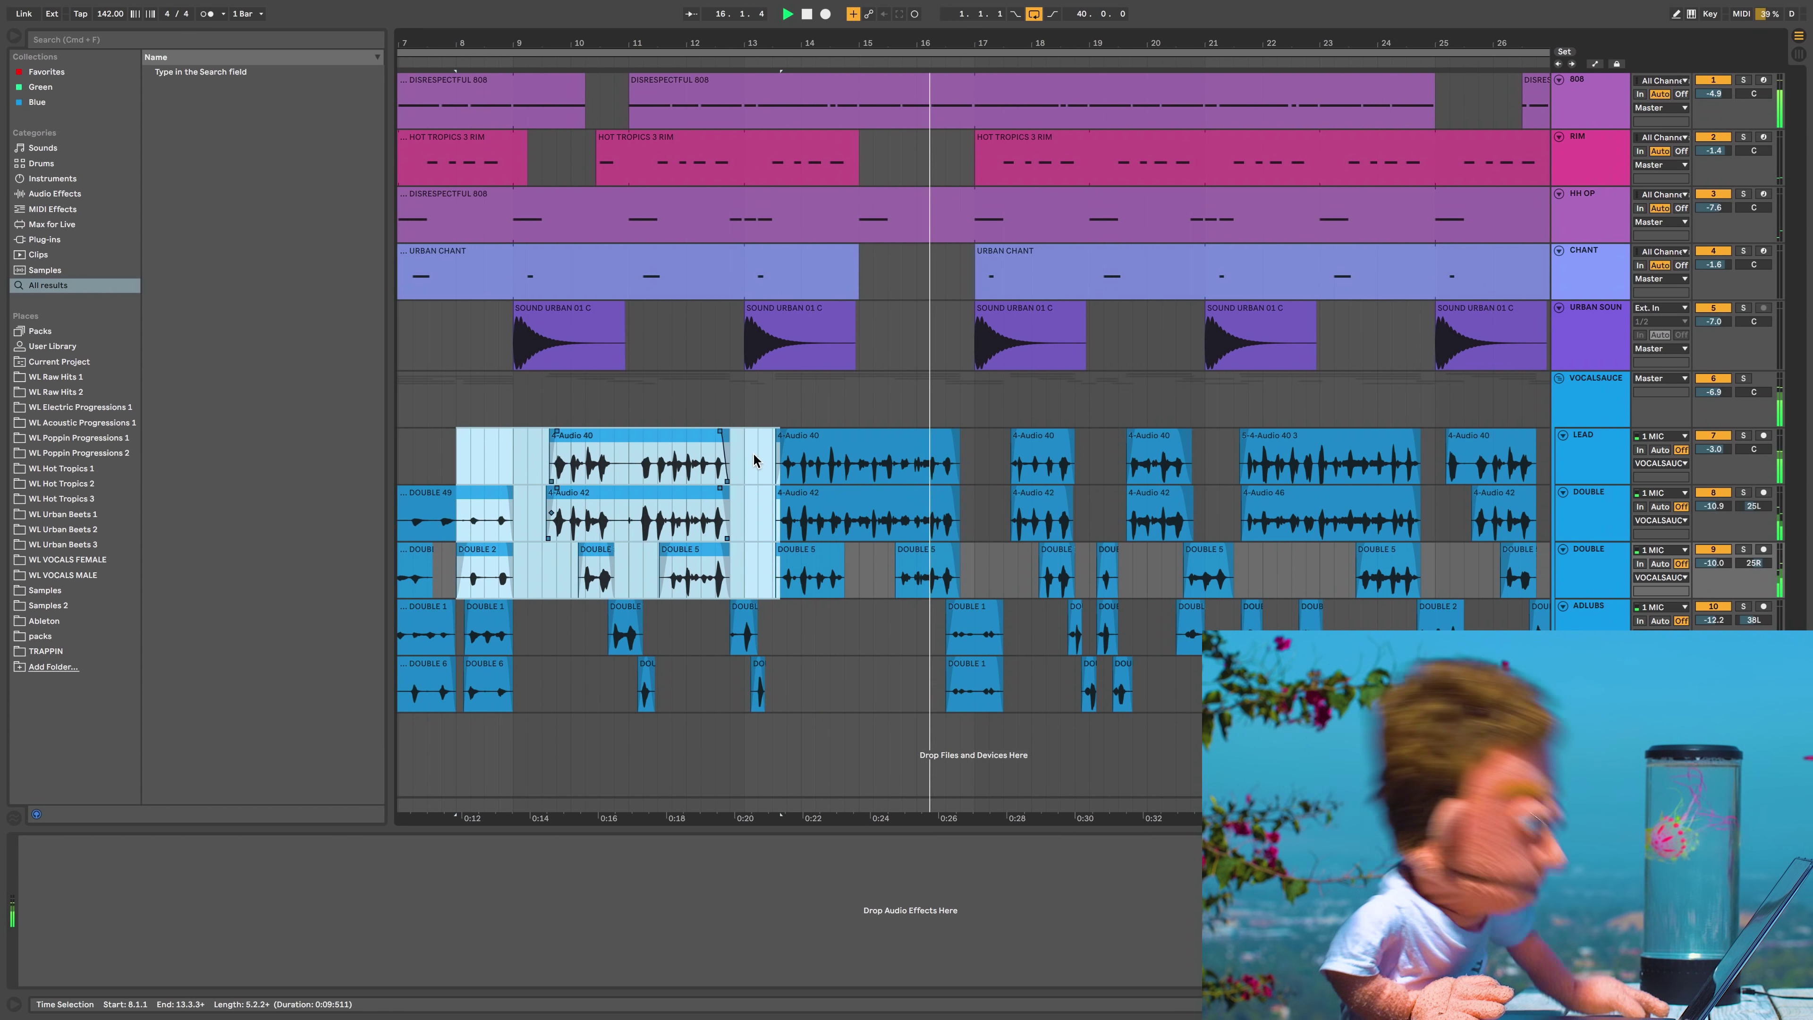
left_click(771, 457)
left_click_drag(773, 459, 779, 554)
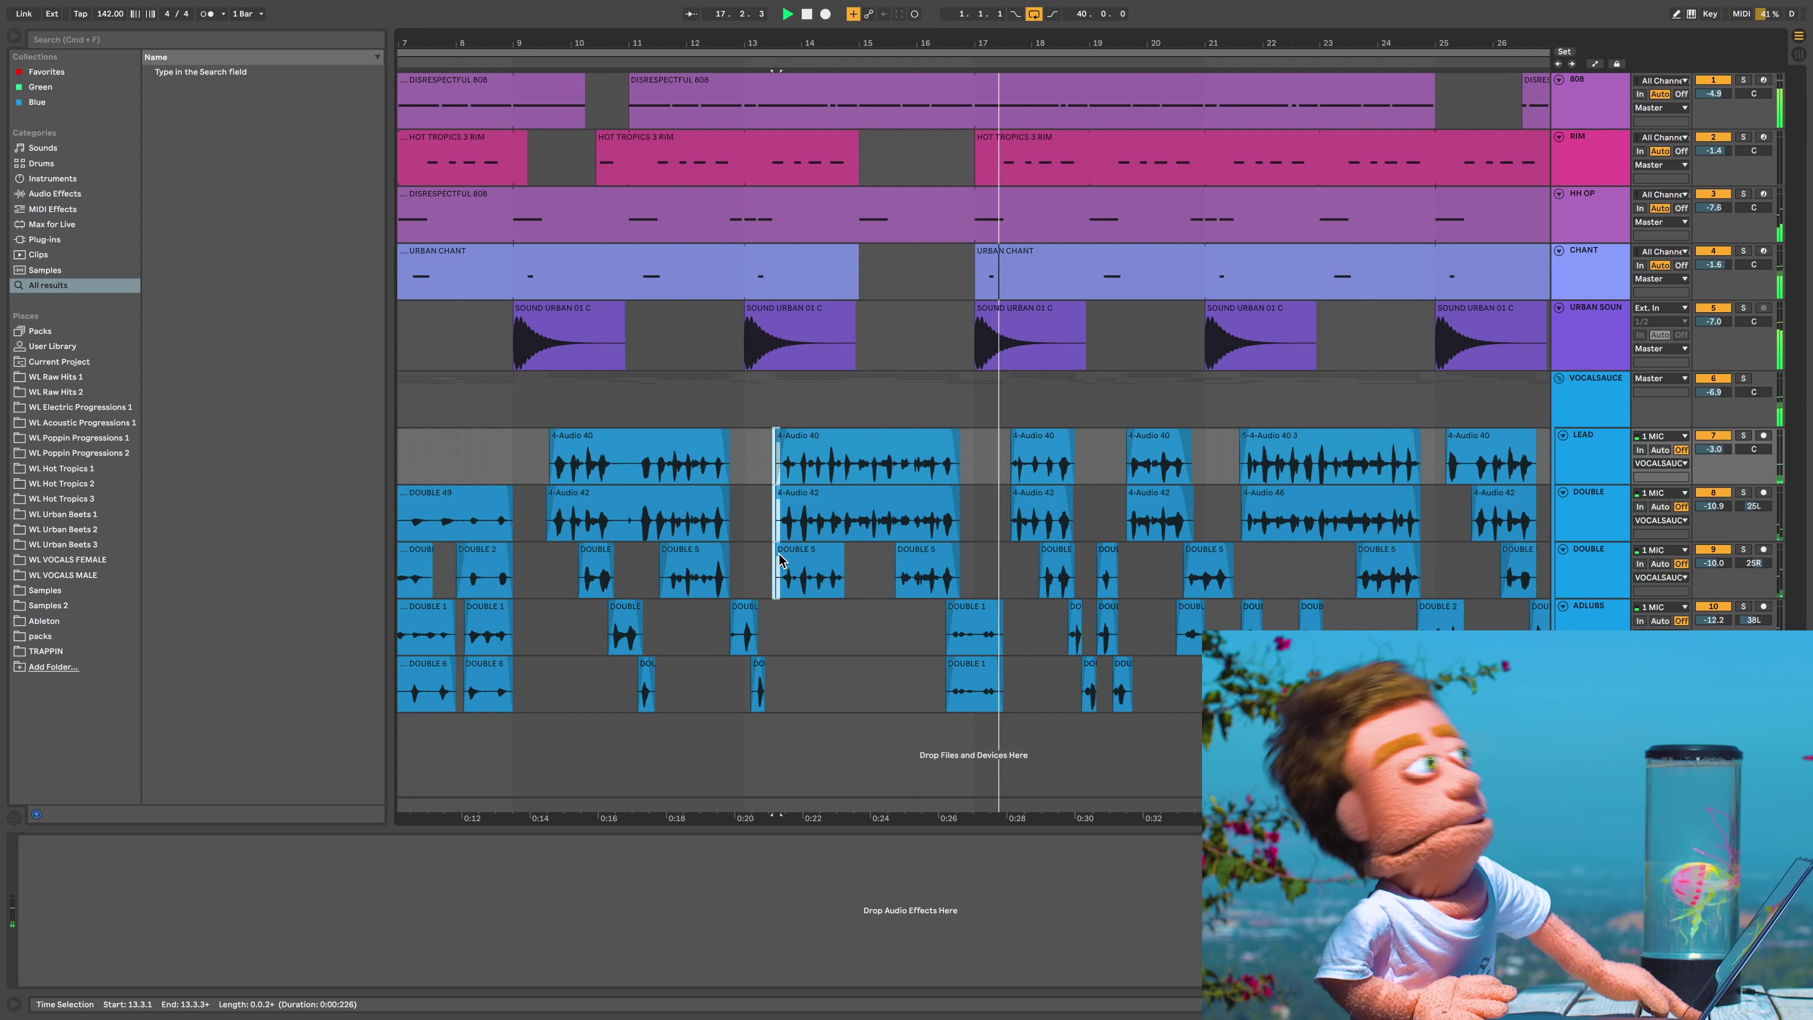
left_click(823, 549)
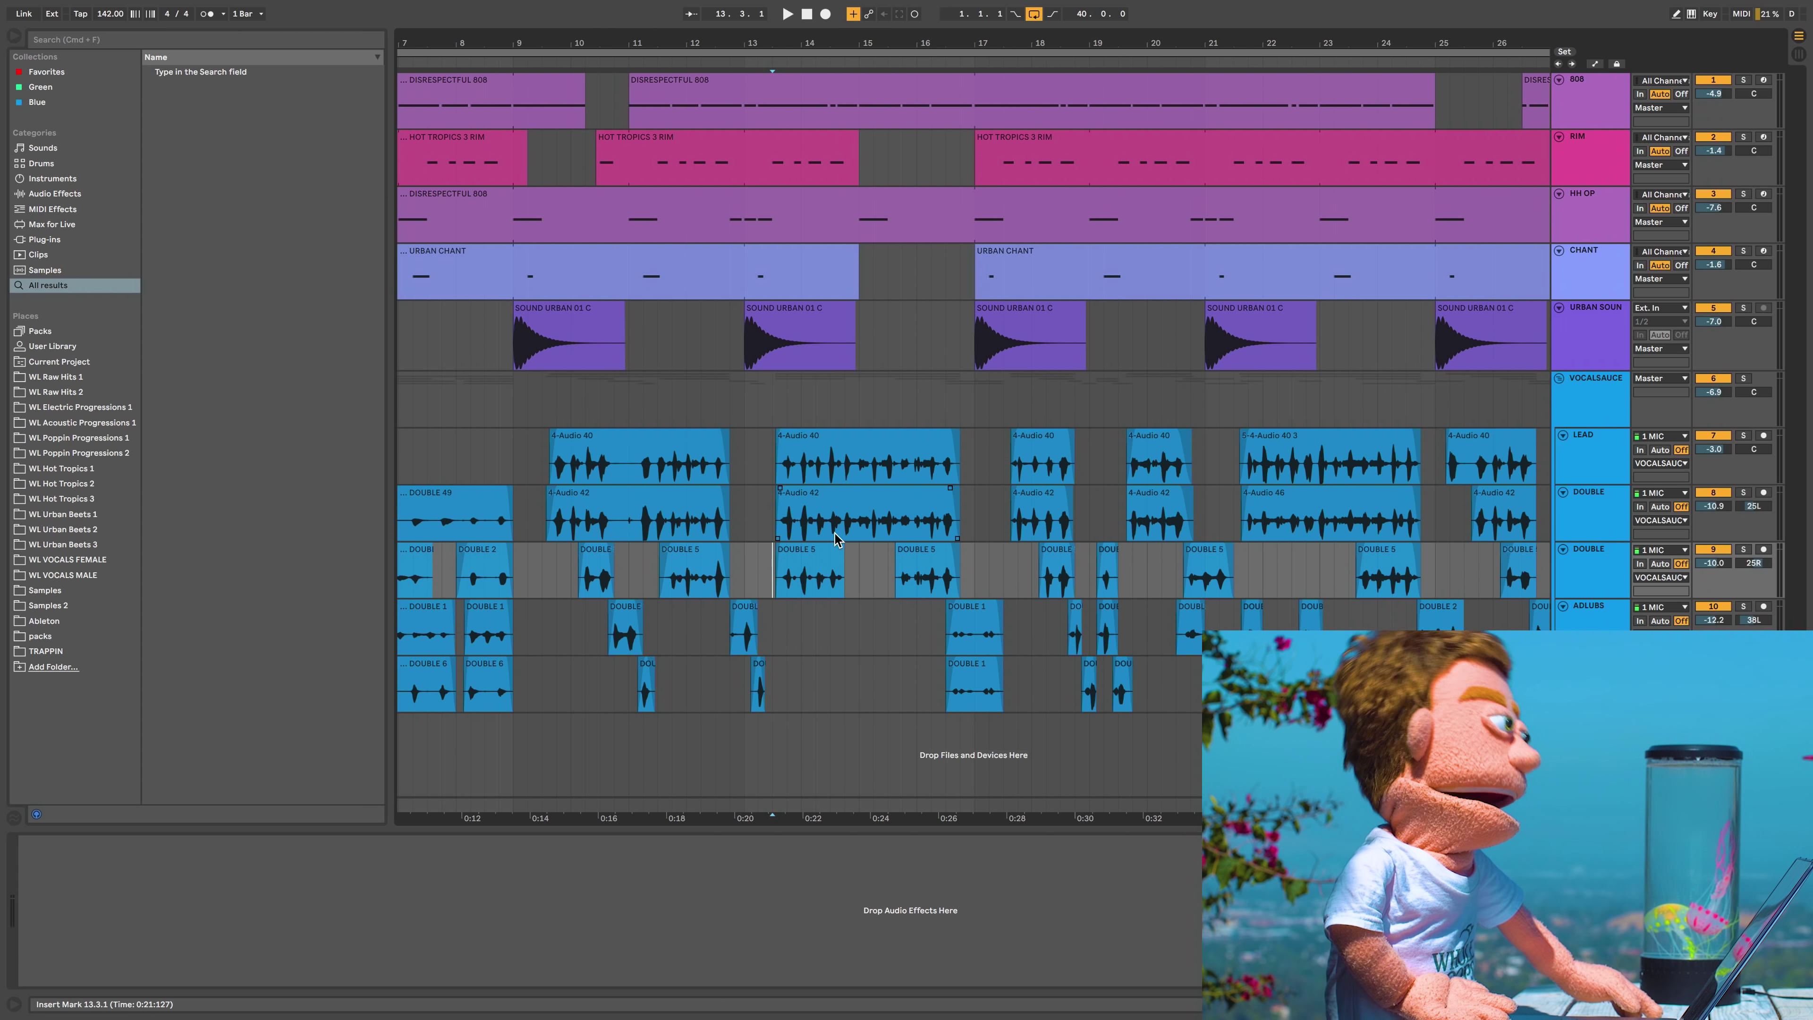
key("plus")
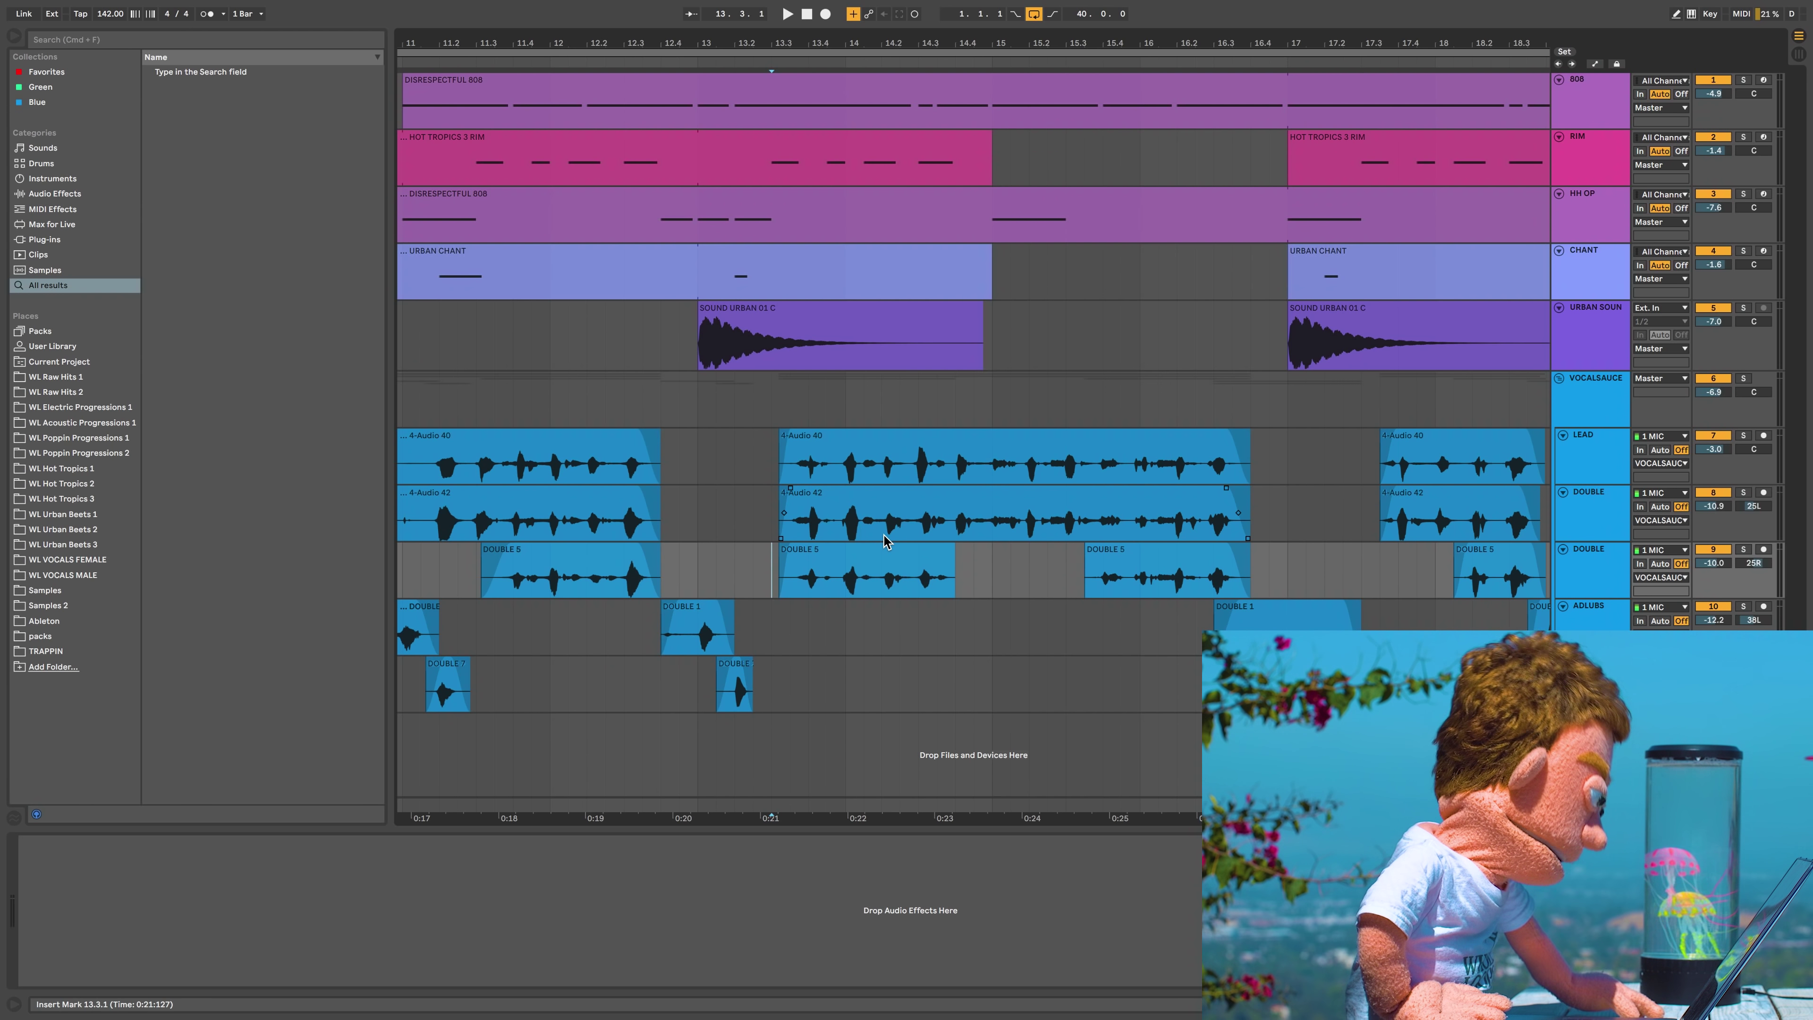
key("space")
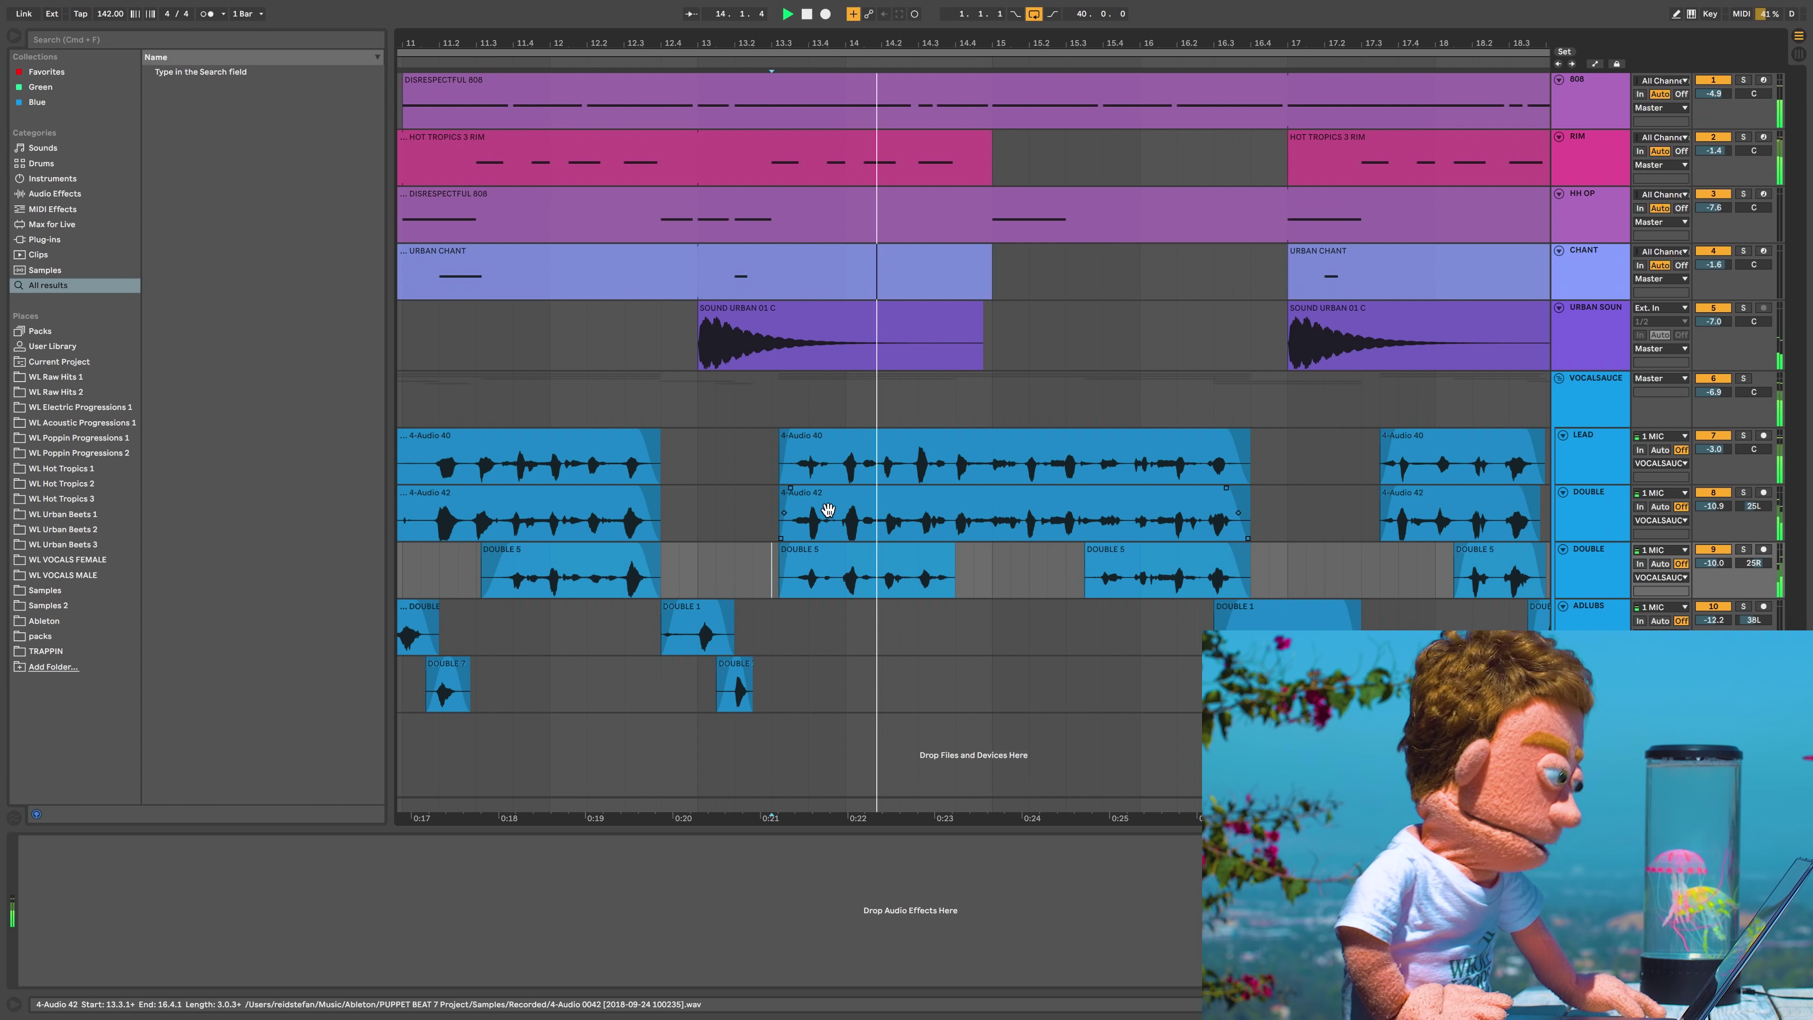
Split the short loud section around 14.1.1 out of the lead and both double clips and set its clip gain to -3 dB
left_click(862, 583)
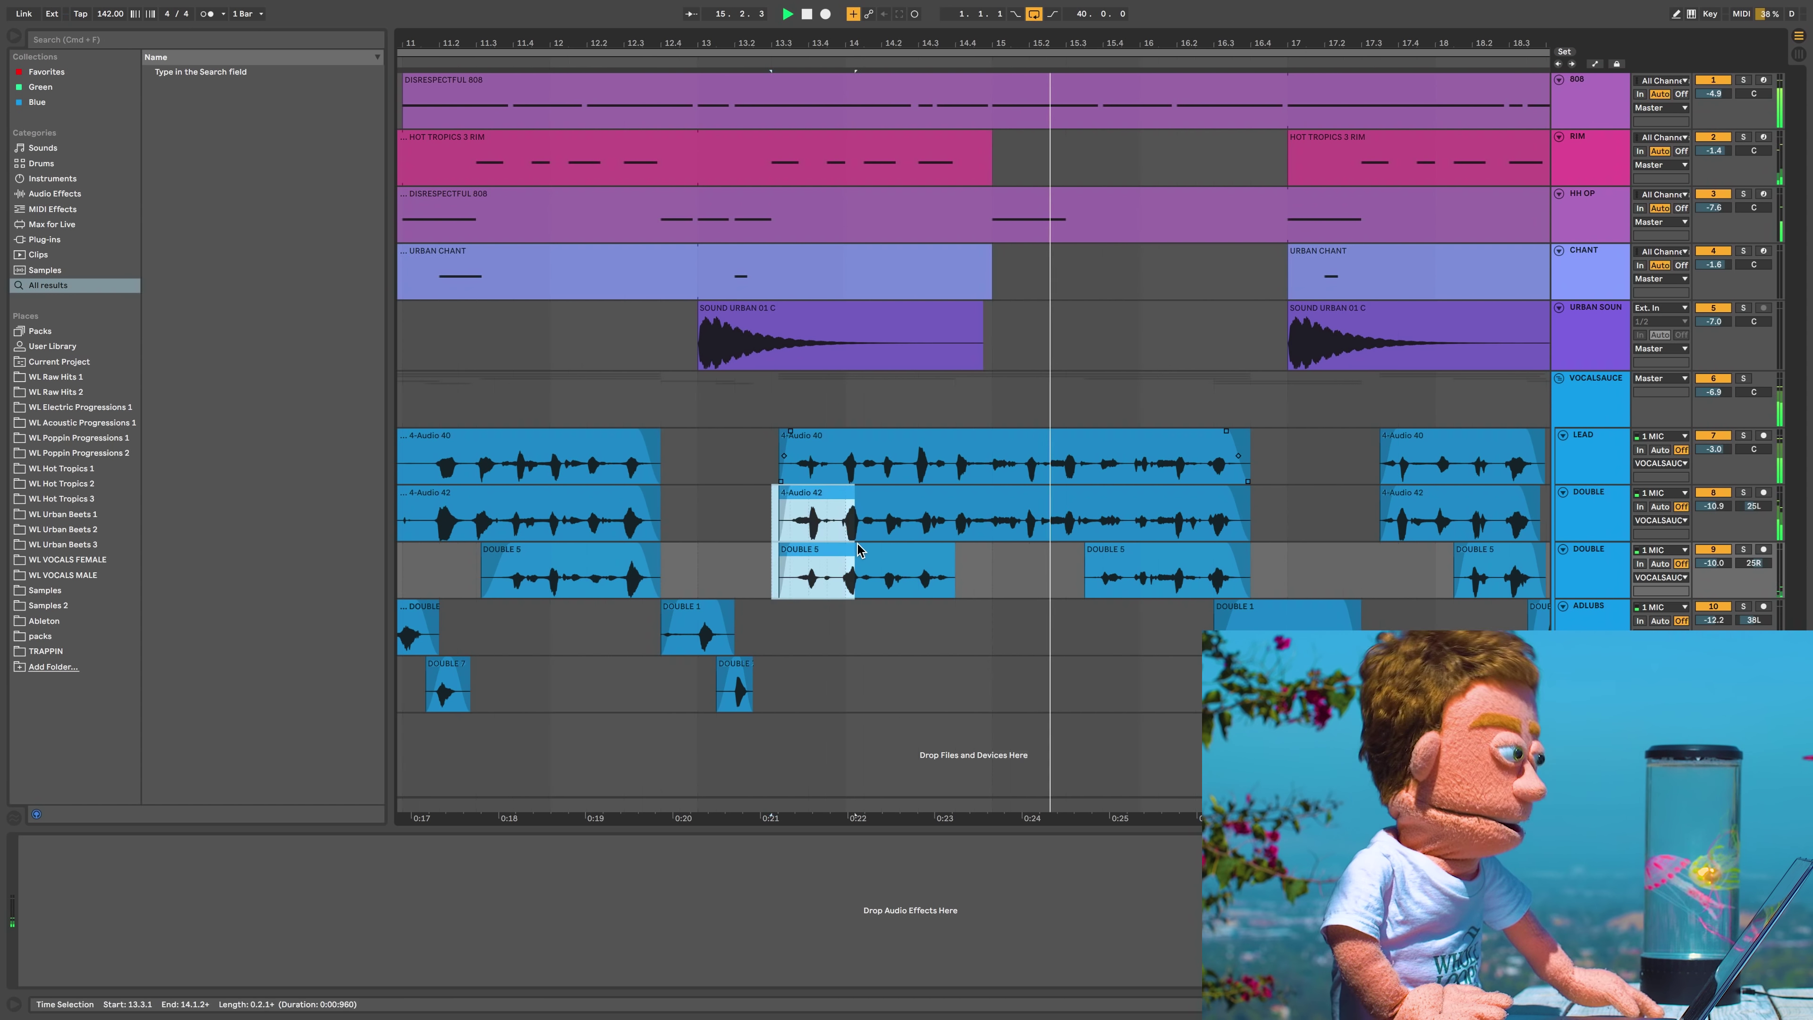
left_click_drag(861, 584, 843, 468)
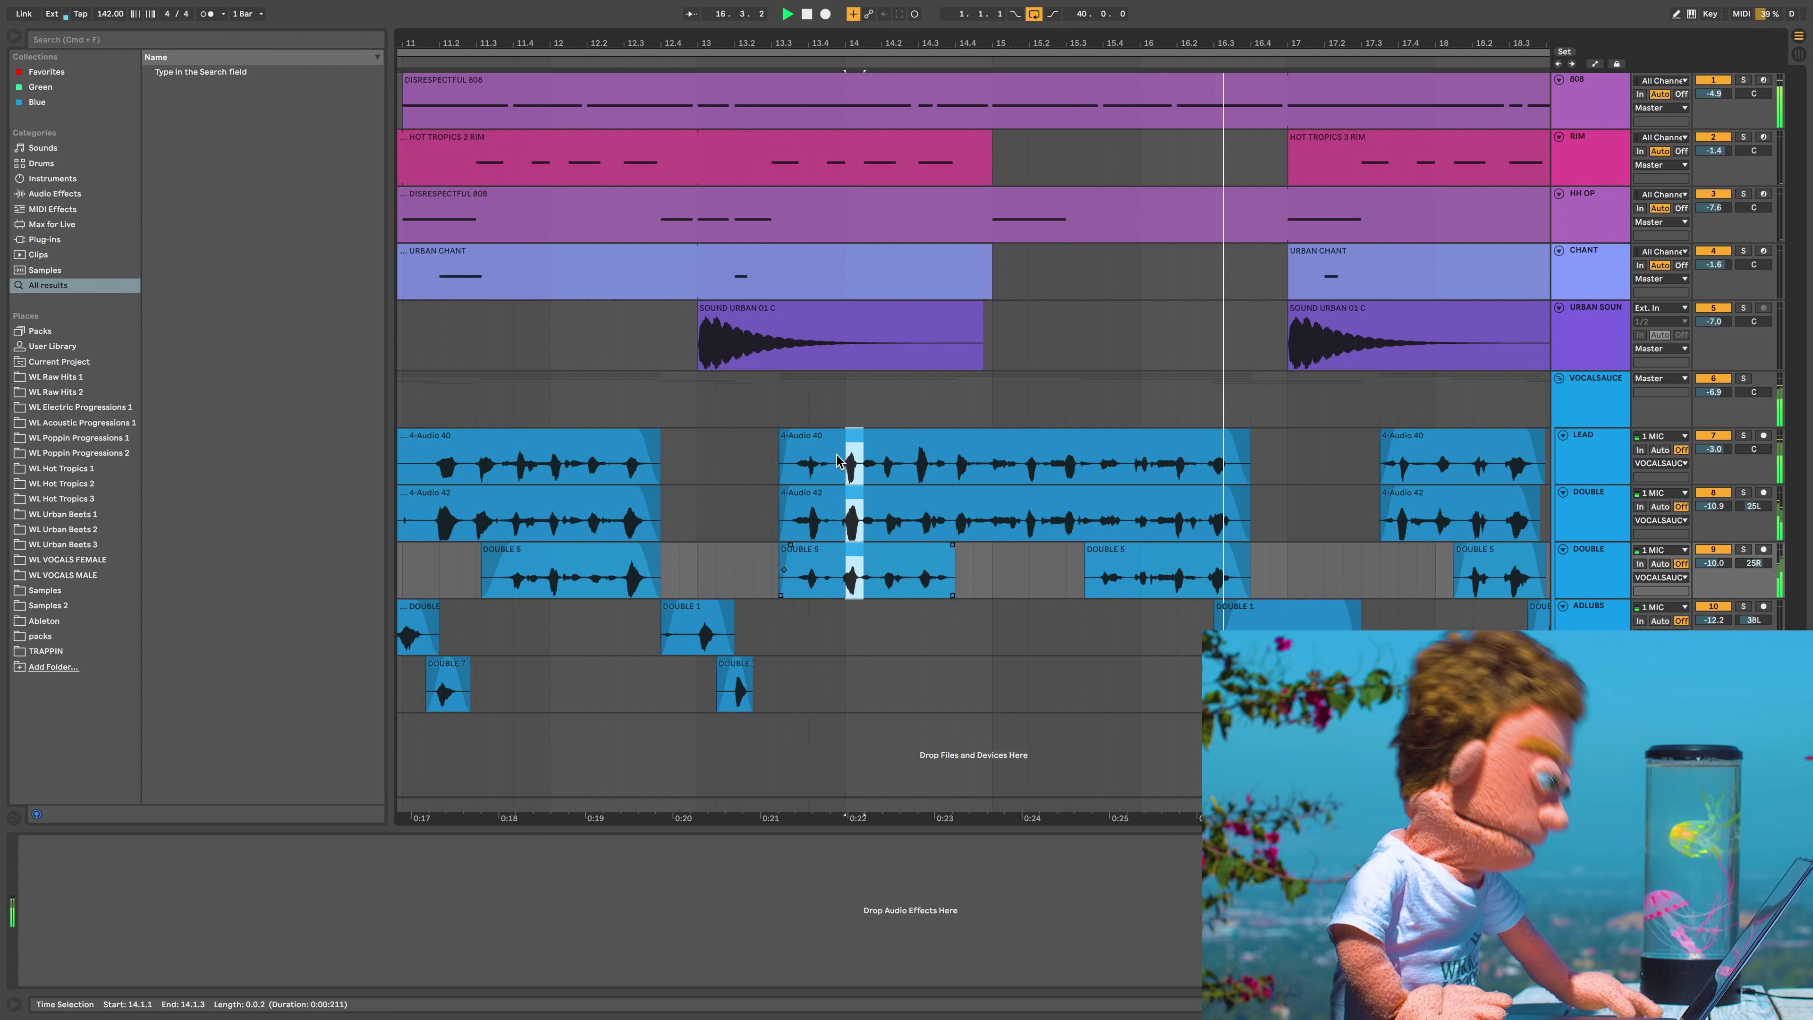
key("space")
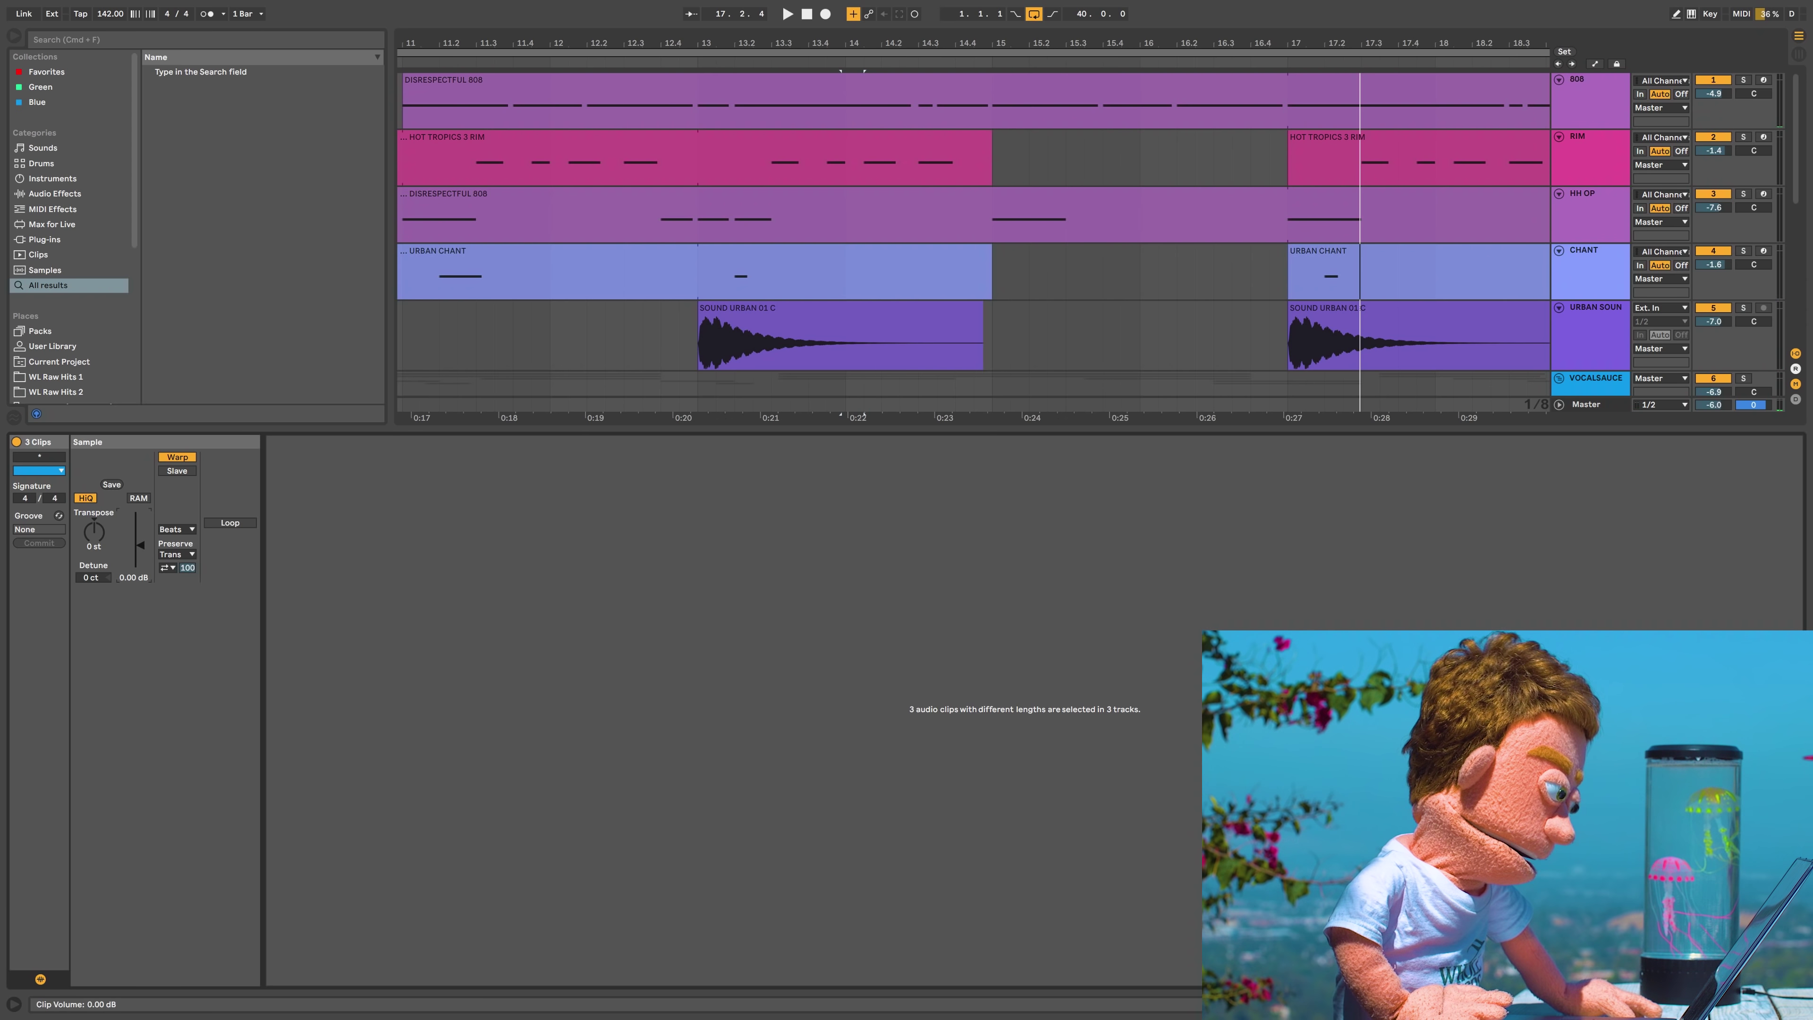
scroll(571, 372, "down", 5)
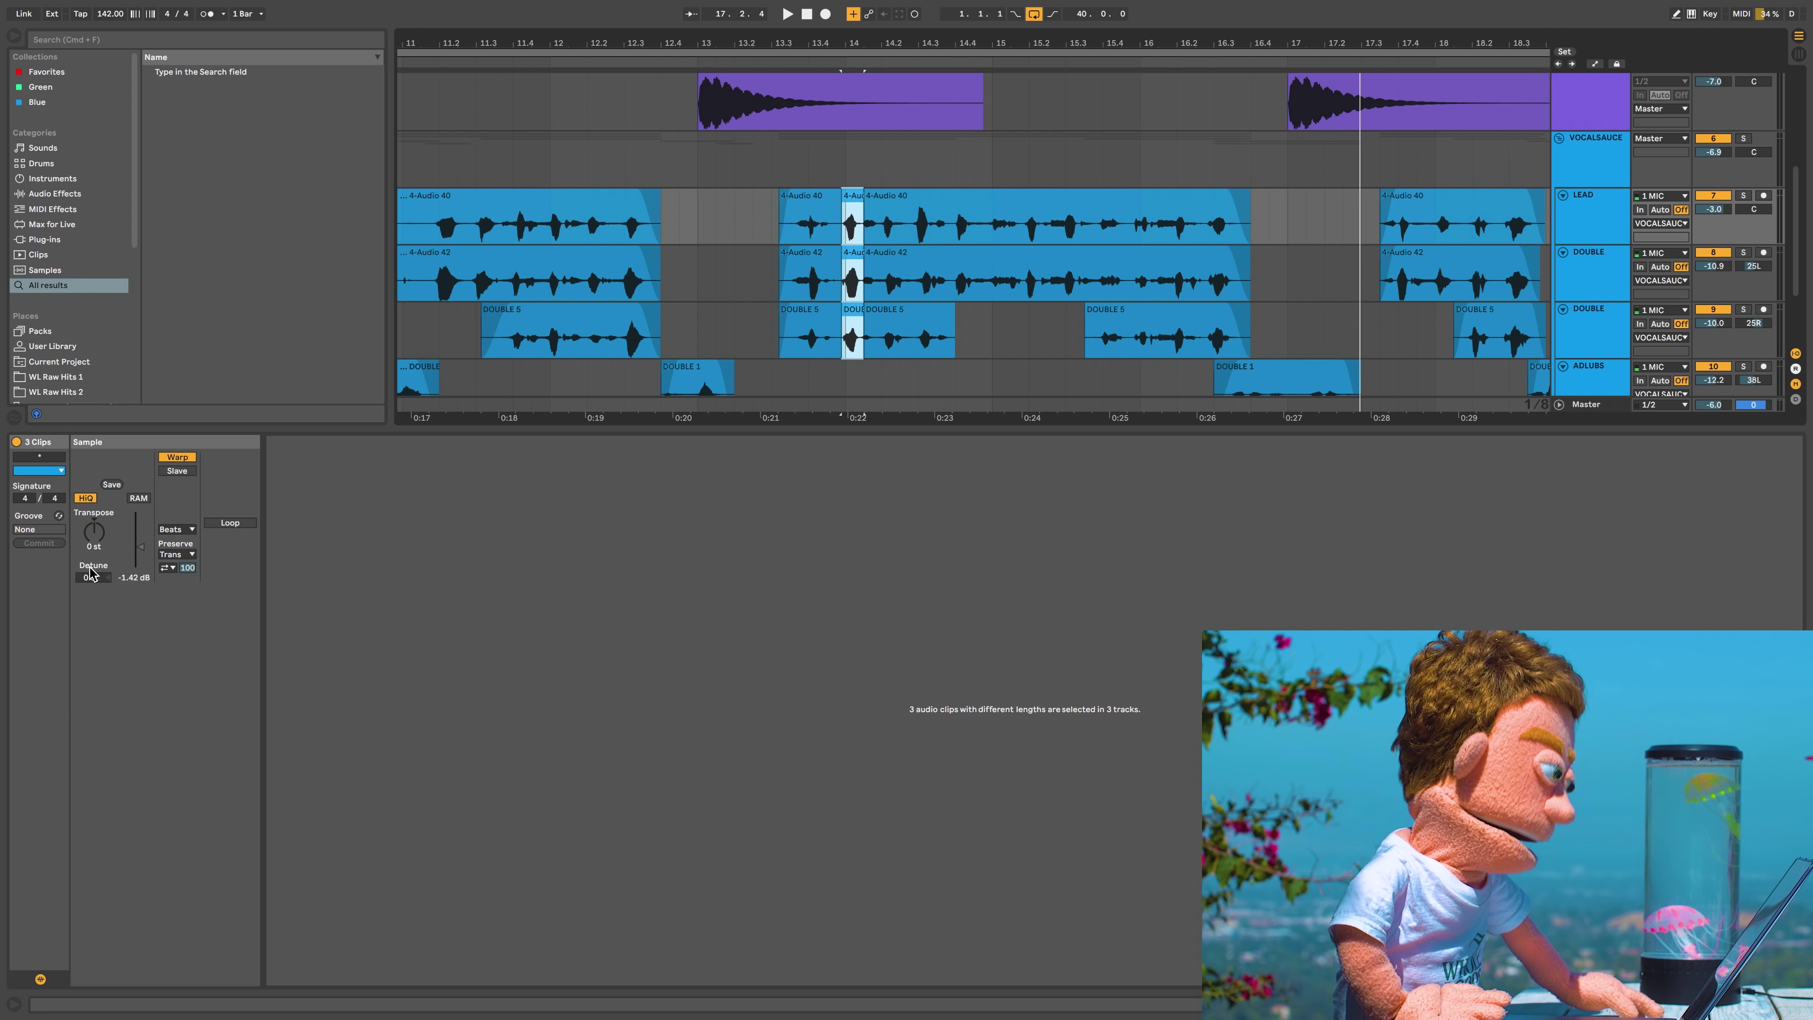
left_click(126, 578)
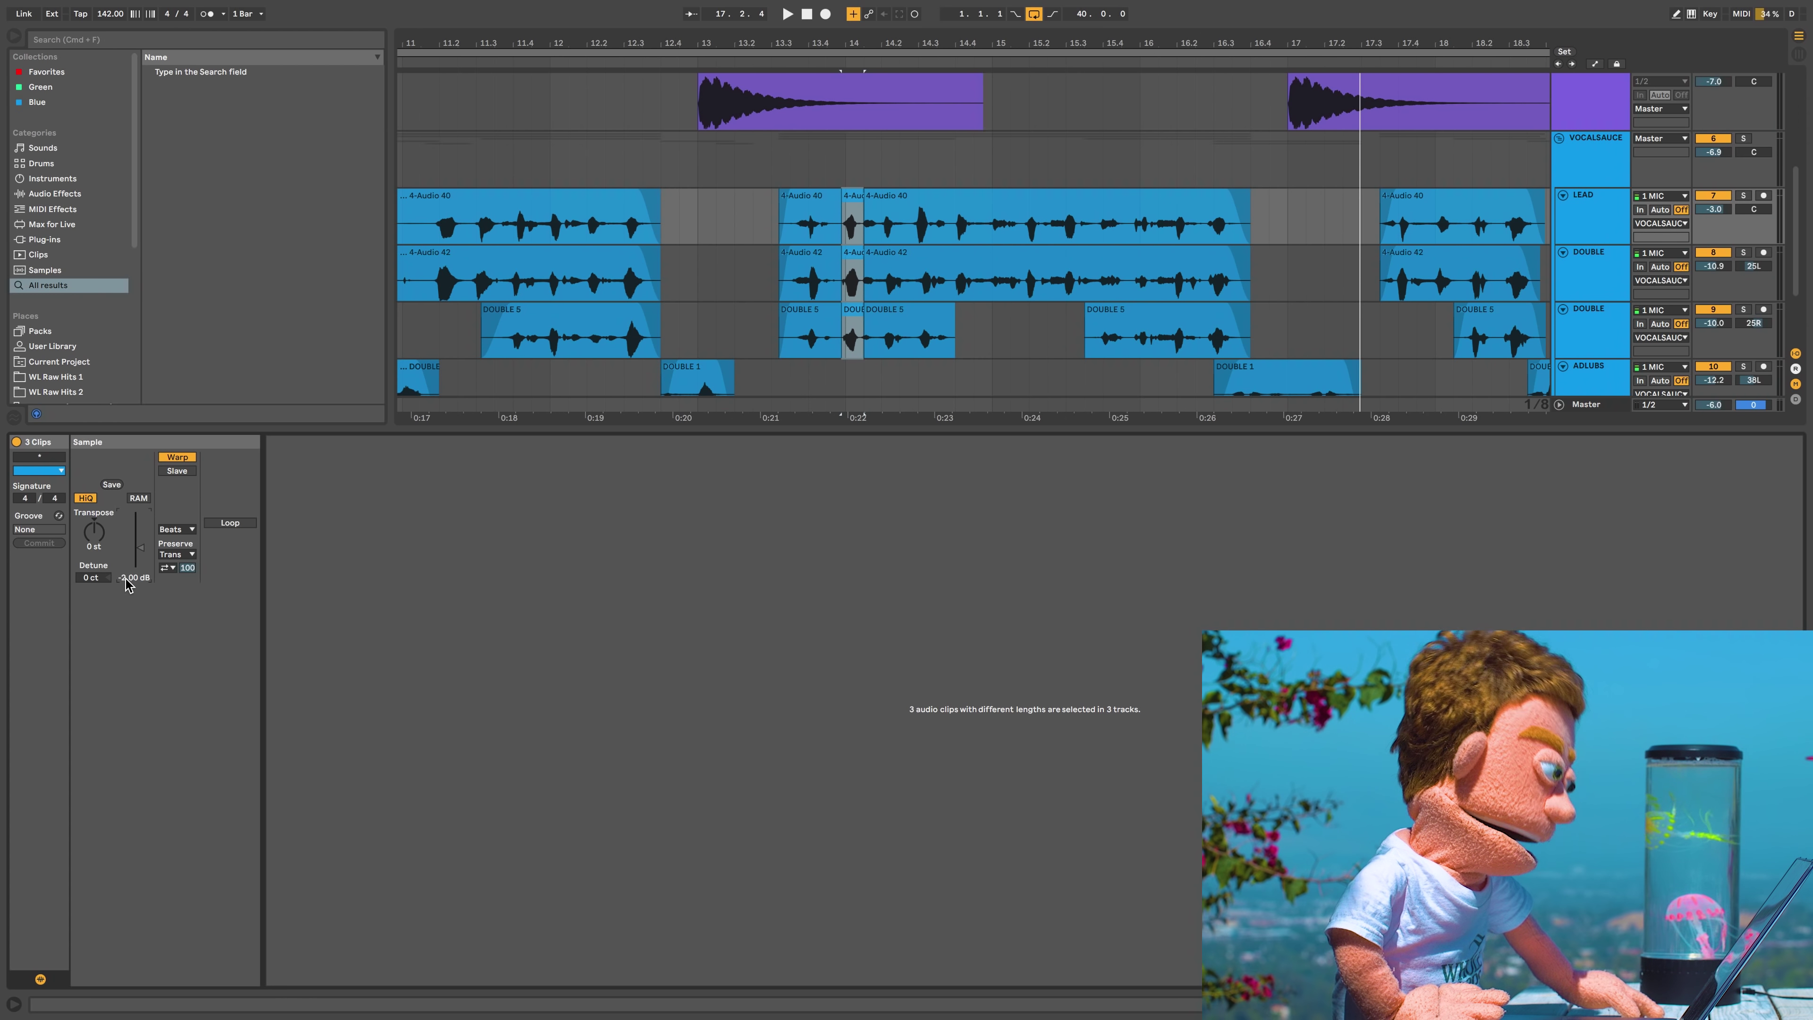
Play the vocals from 13.3.1 through bar 24 and check the lead, double and adlib clips for sections that stand out
left_click(772, 214)
key("space")
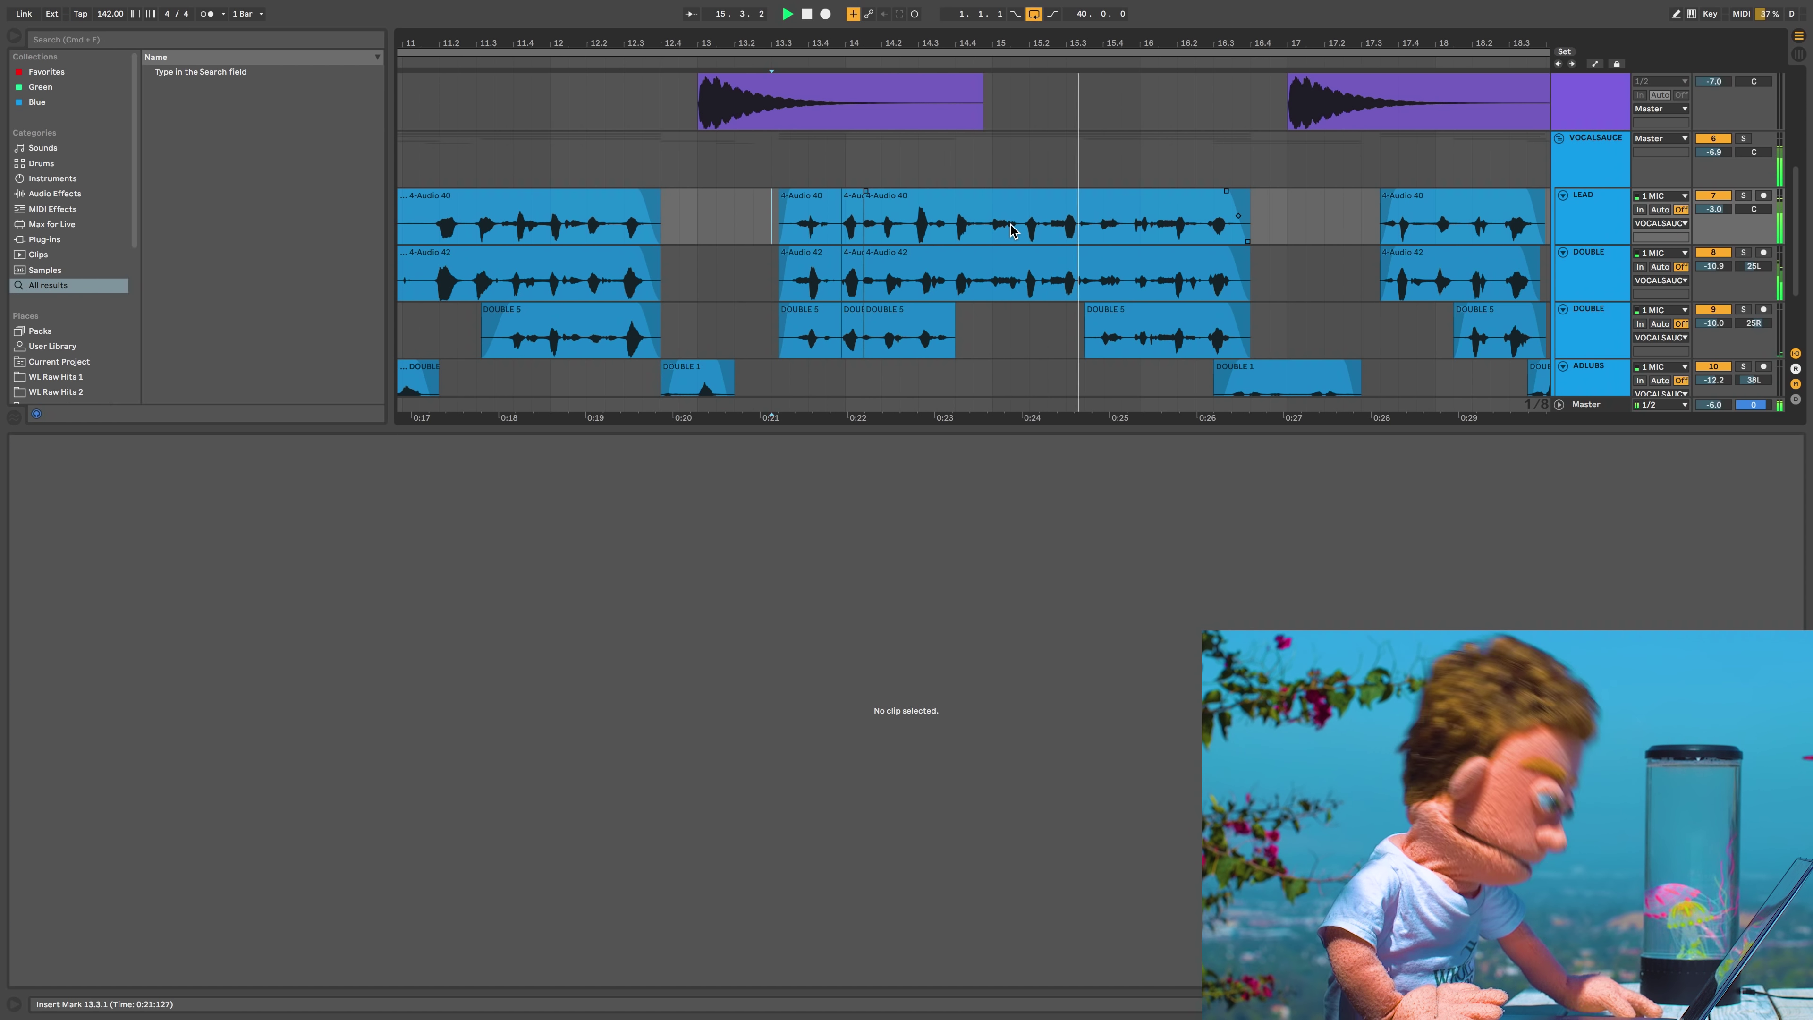
scroll(1014, 228, "right", 5)
scroll(1024, 228, "down", 3)
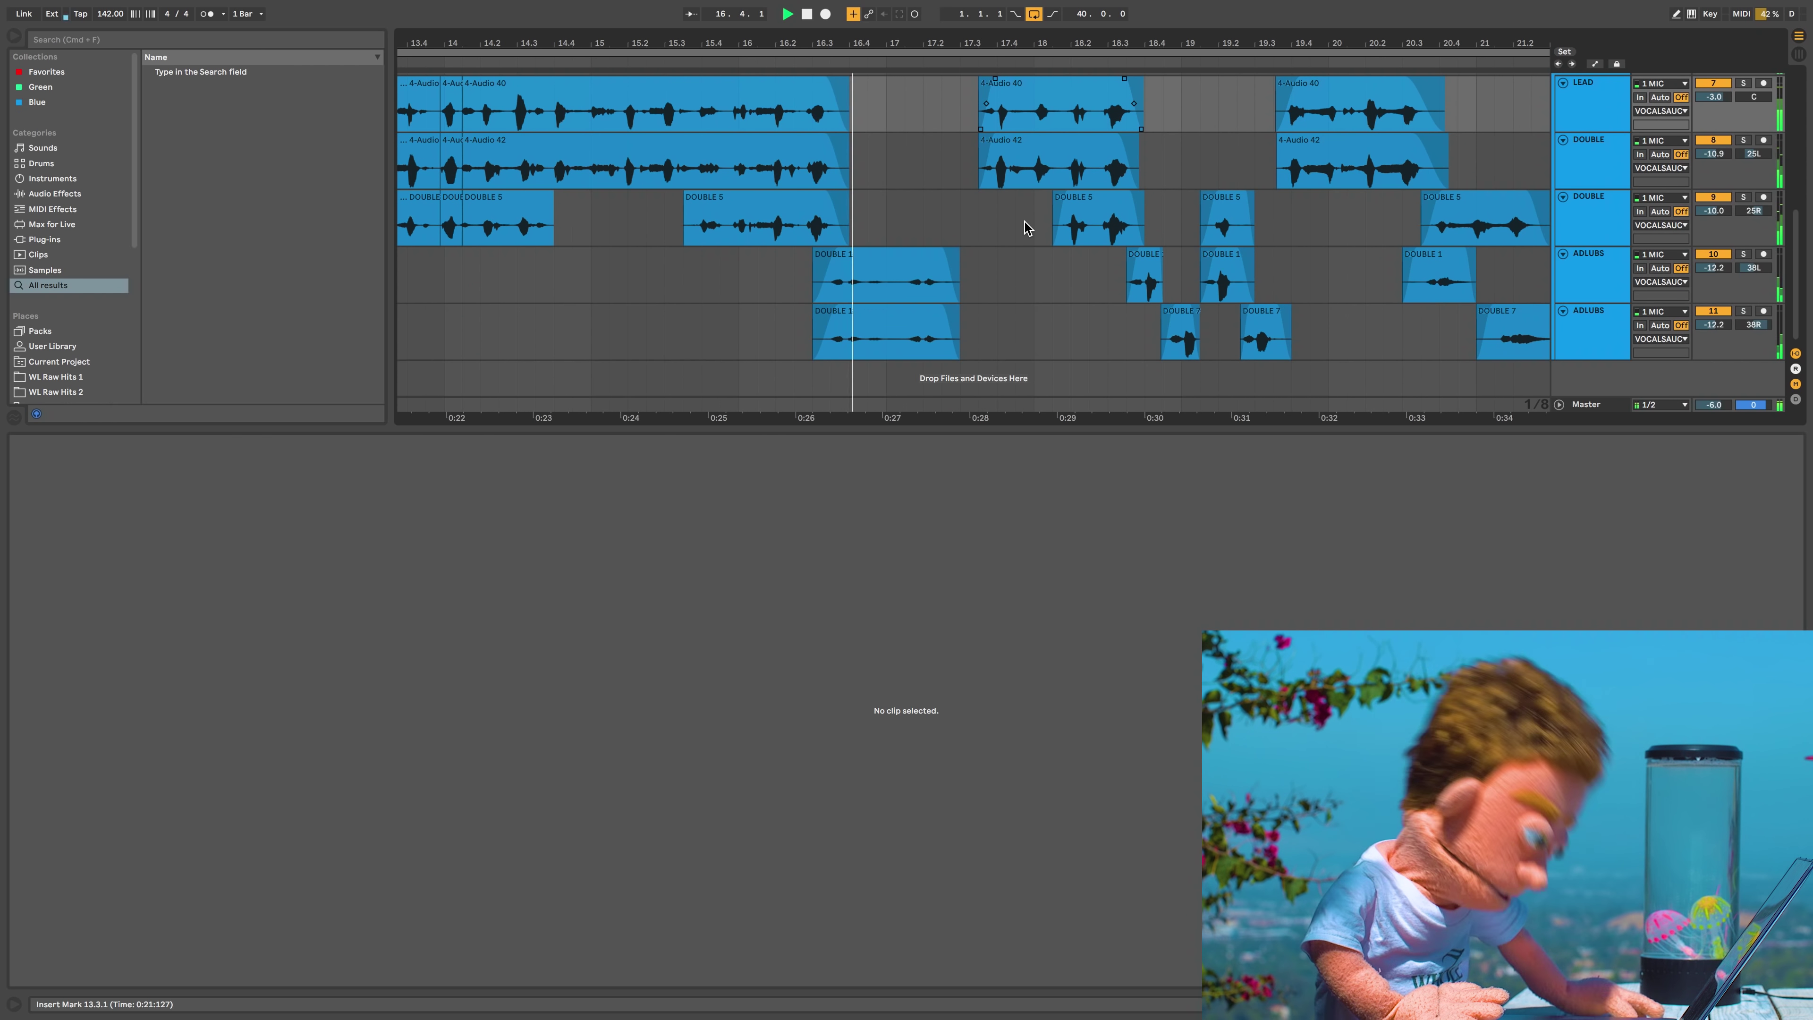
scroll(1025, 228, "up", 1)
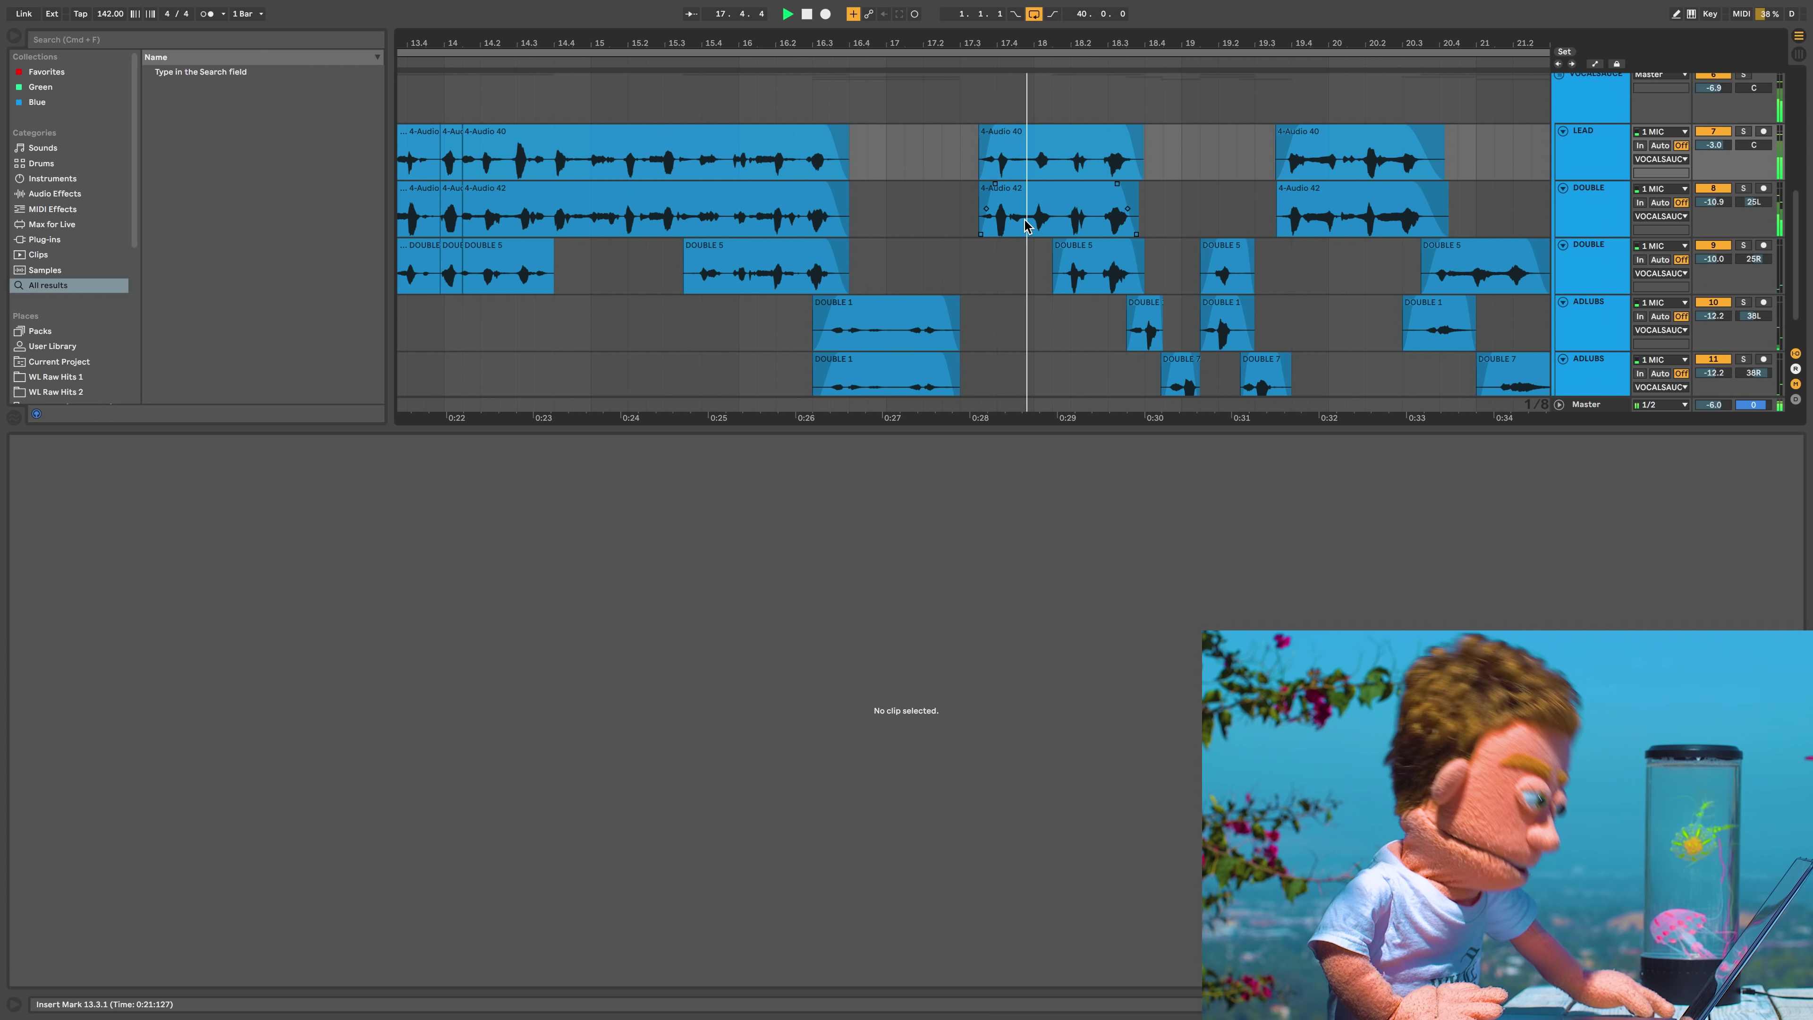
scroll(1056, 207, "right", 2)
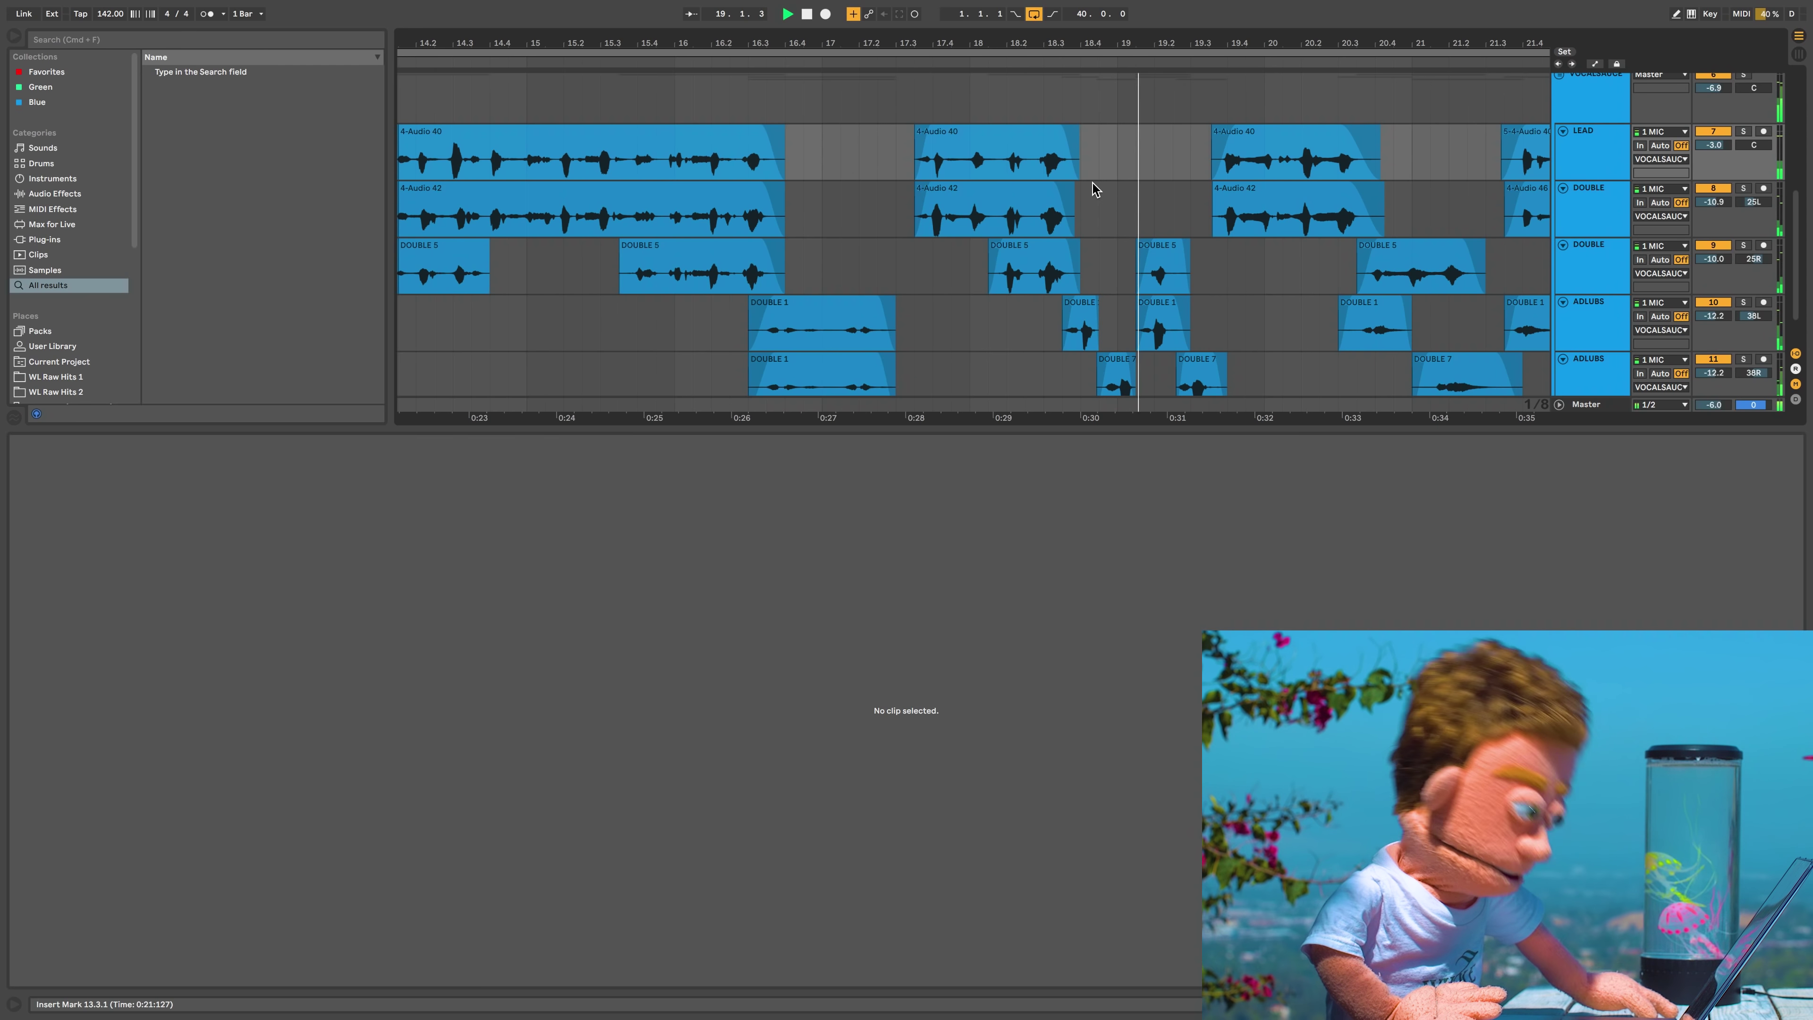
scroll(1100, 186, "right", 2)
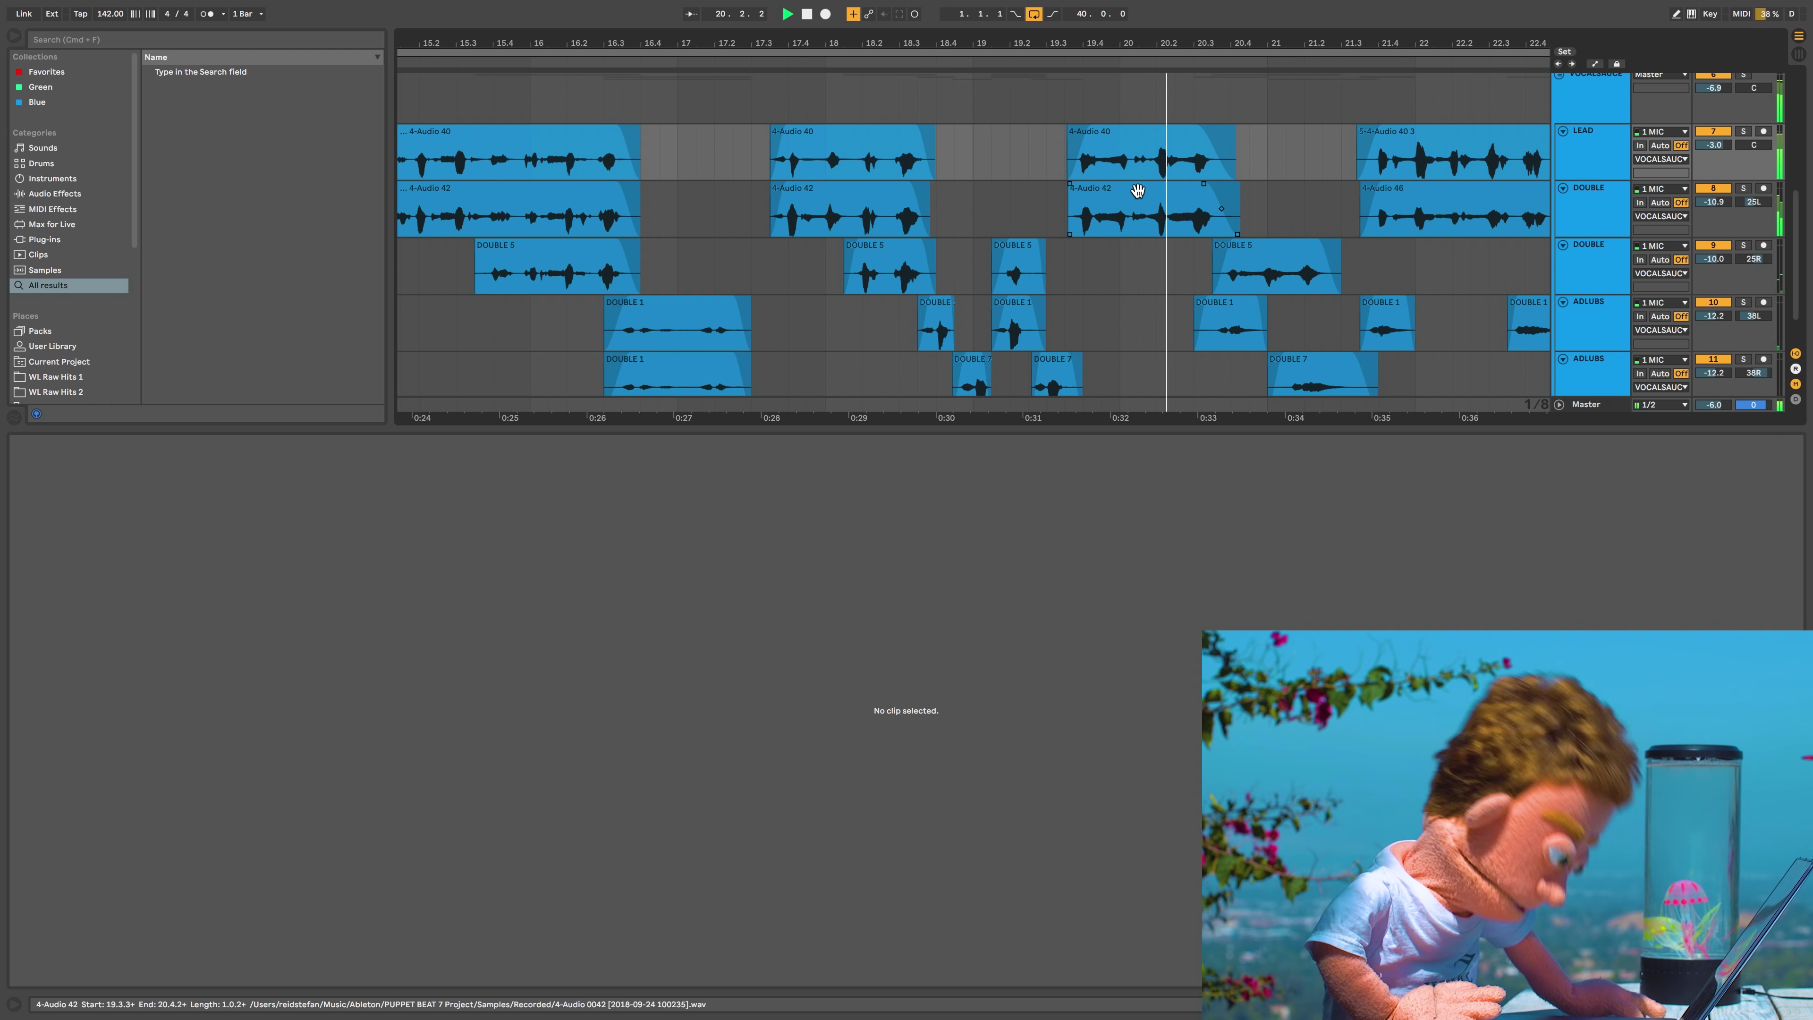
scroll(1150, 190, "right", 4)
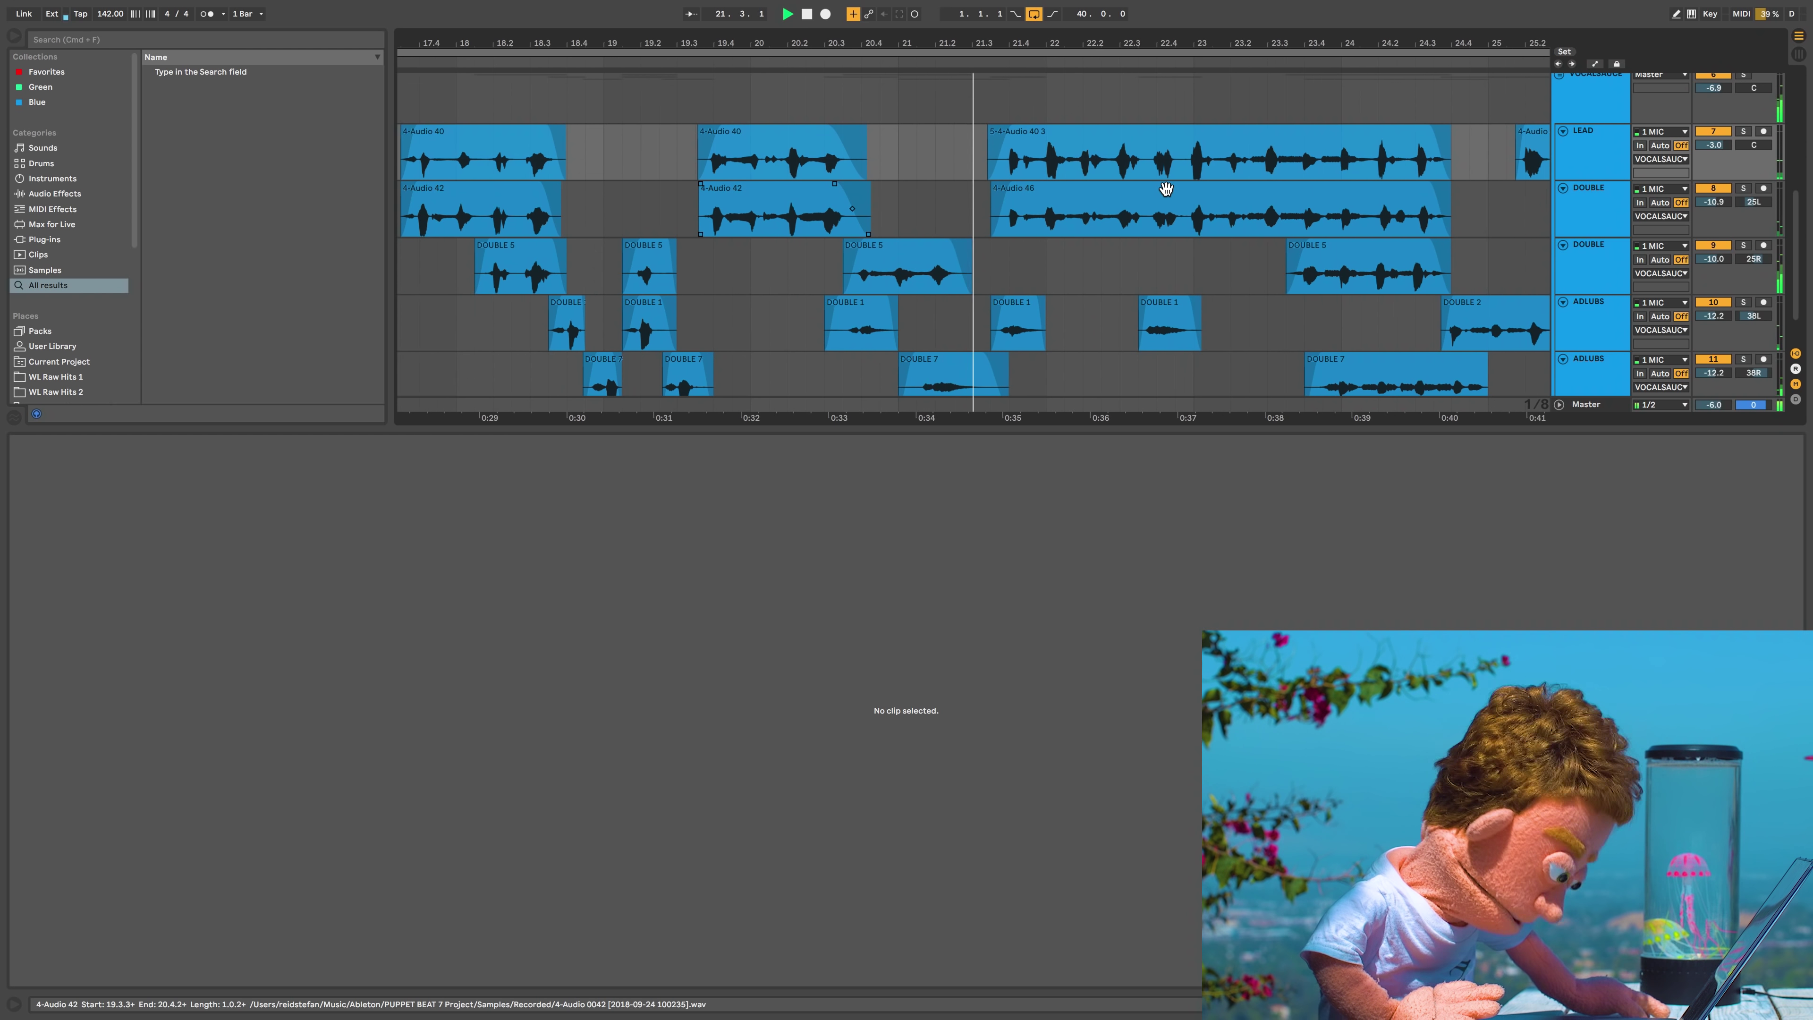
scroll(1166, 189, "right", 2)
scroll(969, 58, "right", 2)
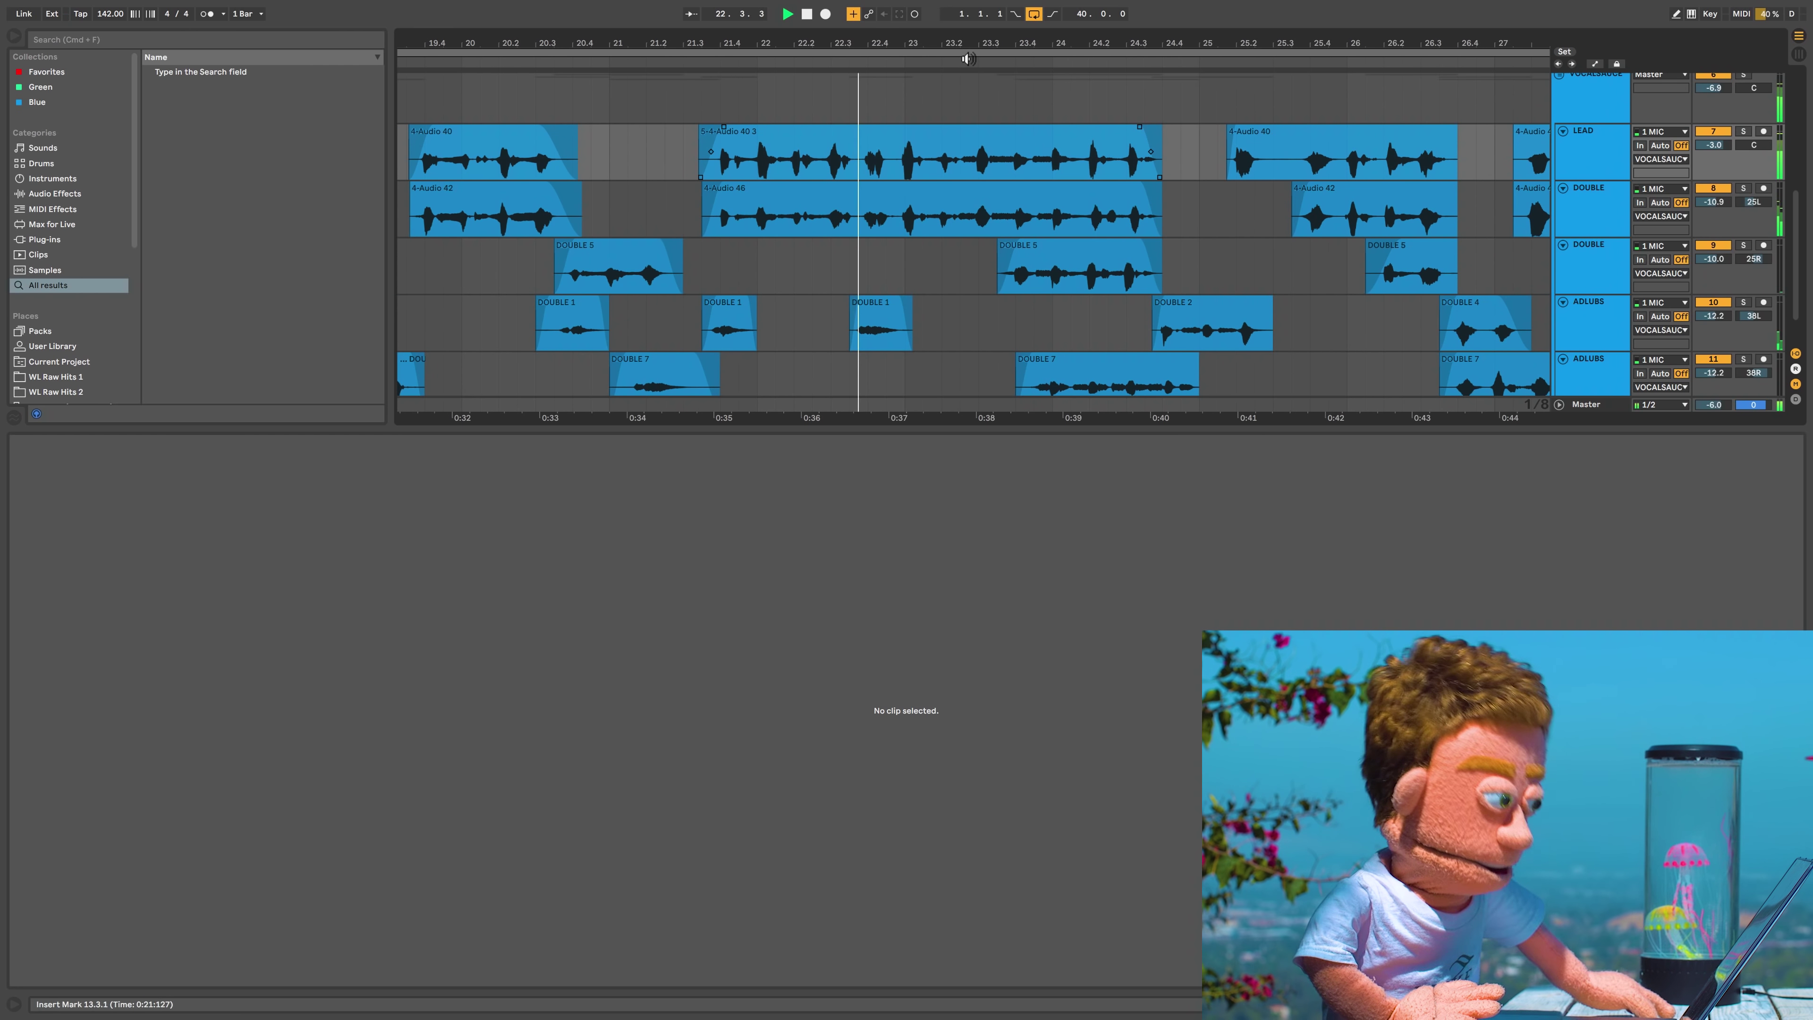
left_click_drag(969, 59, 1019, 177)
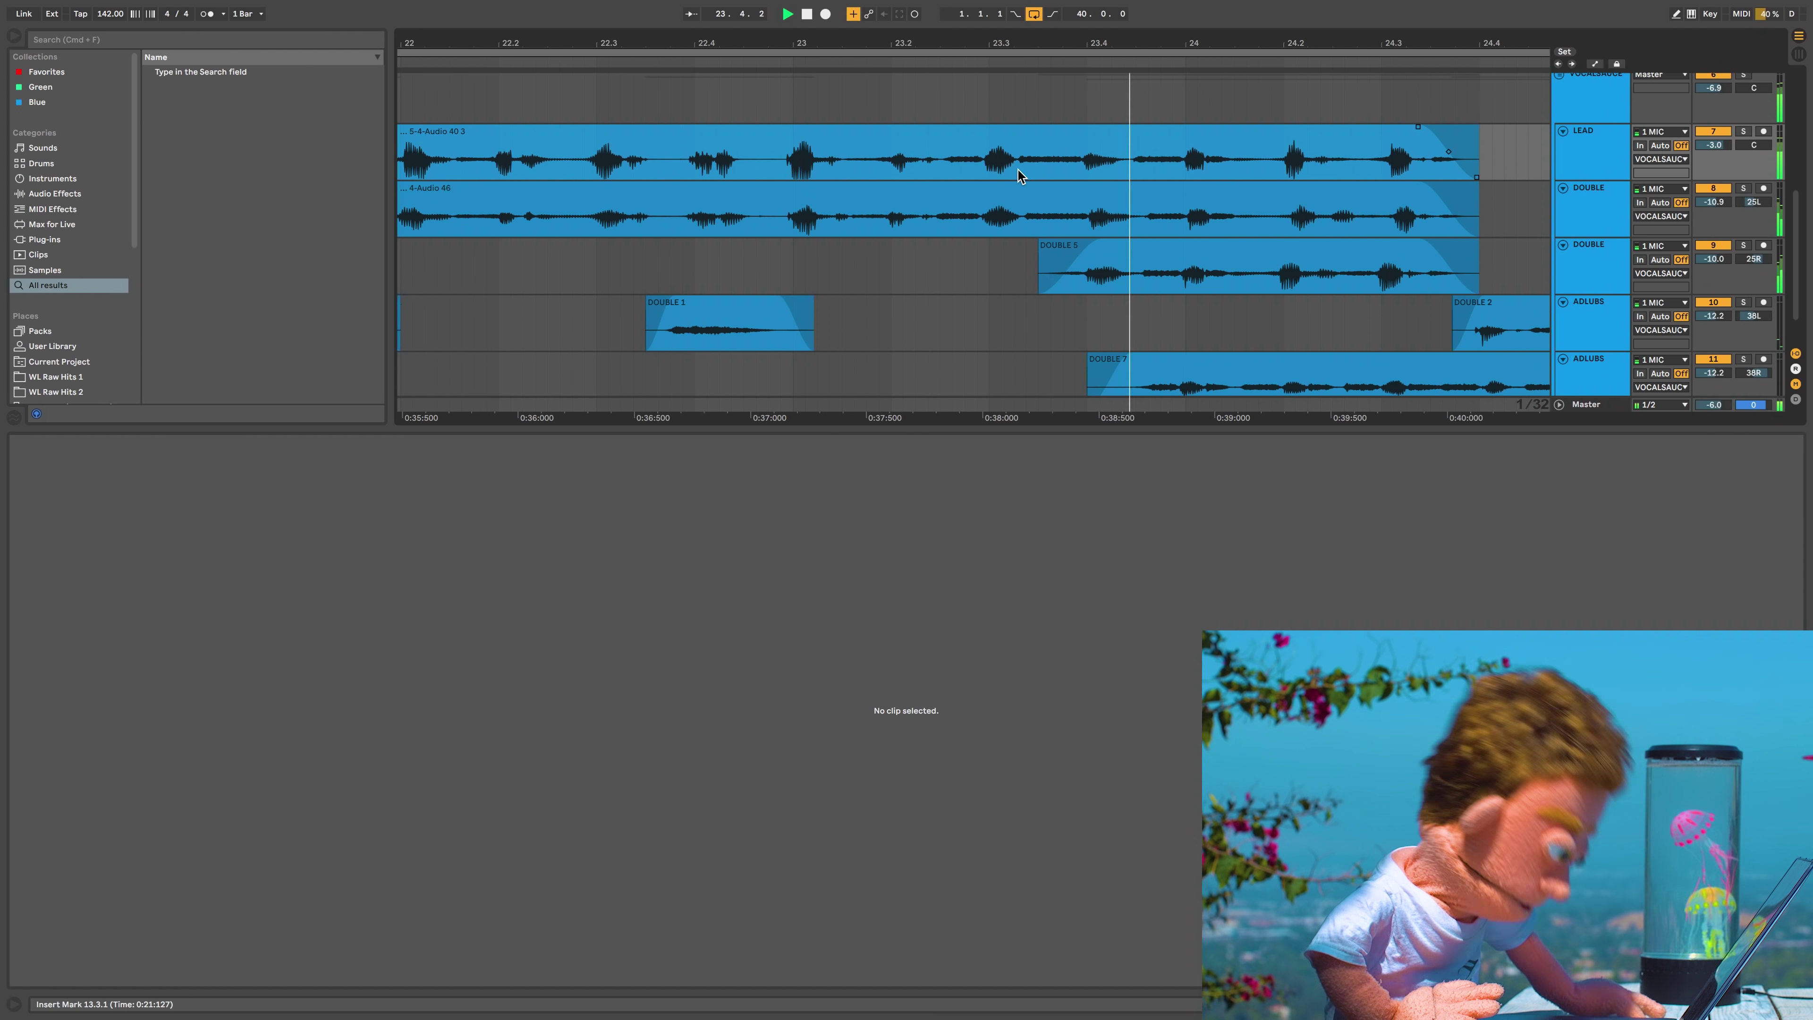
key("space")
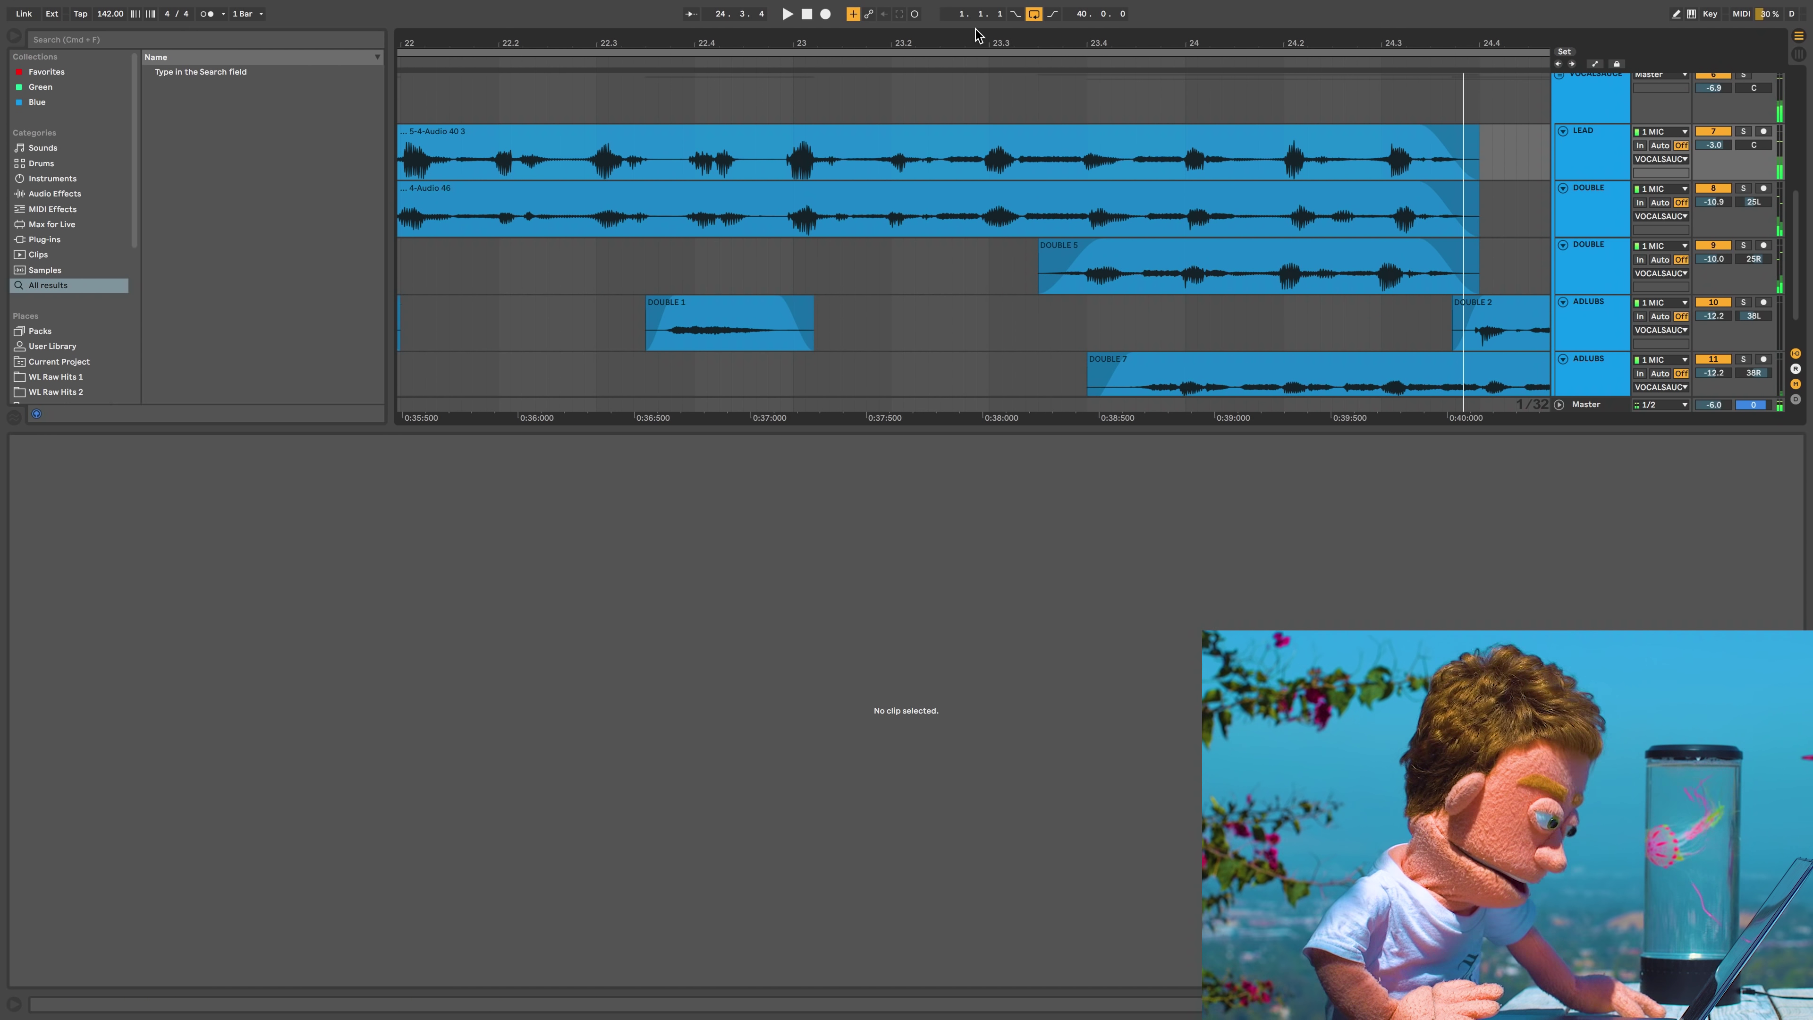
Split the lead and first double clips around the quiet noisy section between about 23.2.3 and 23.3 to isolate it
left_click_drag(982, 37, 959, 159)
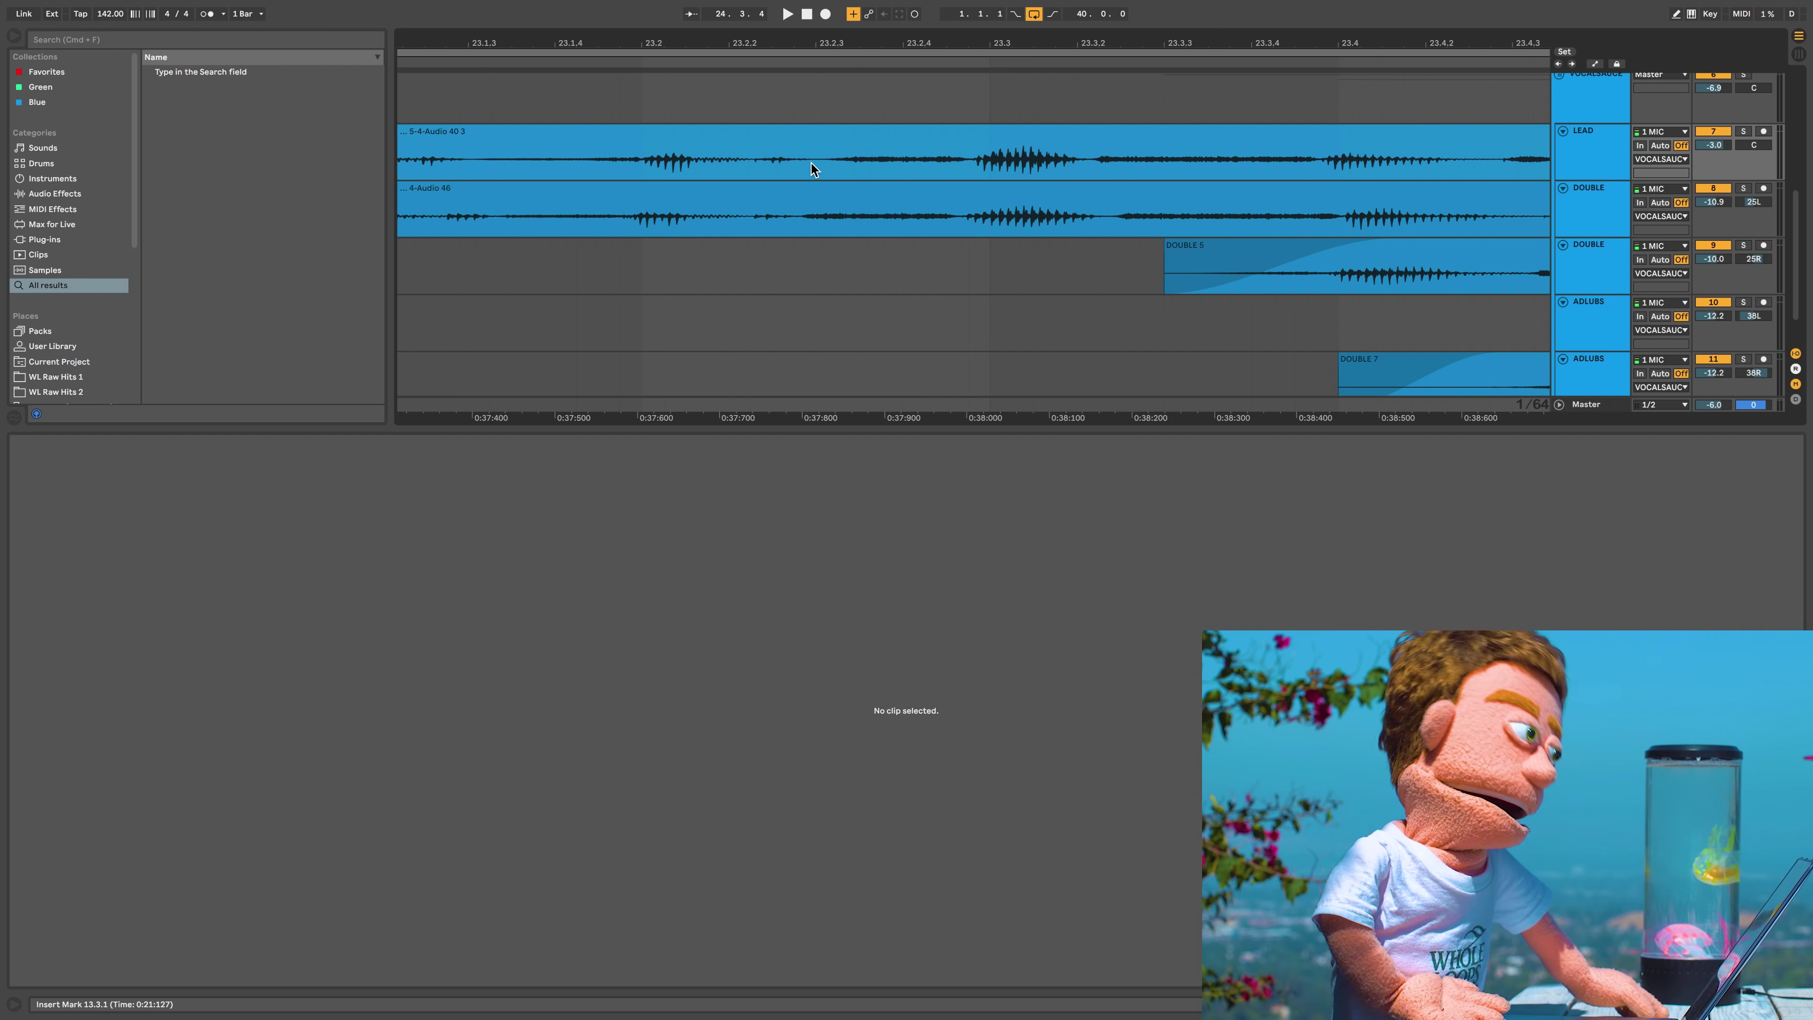
left_click_drag(816, 162, 975, 168)
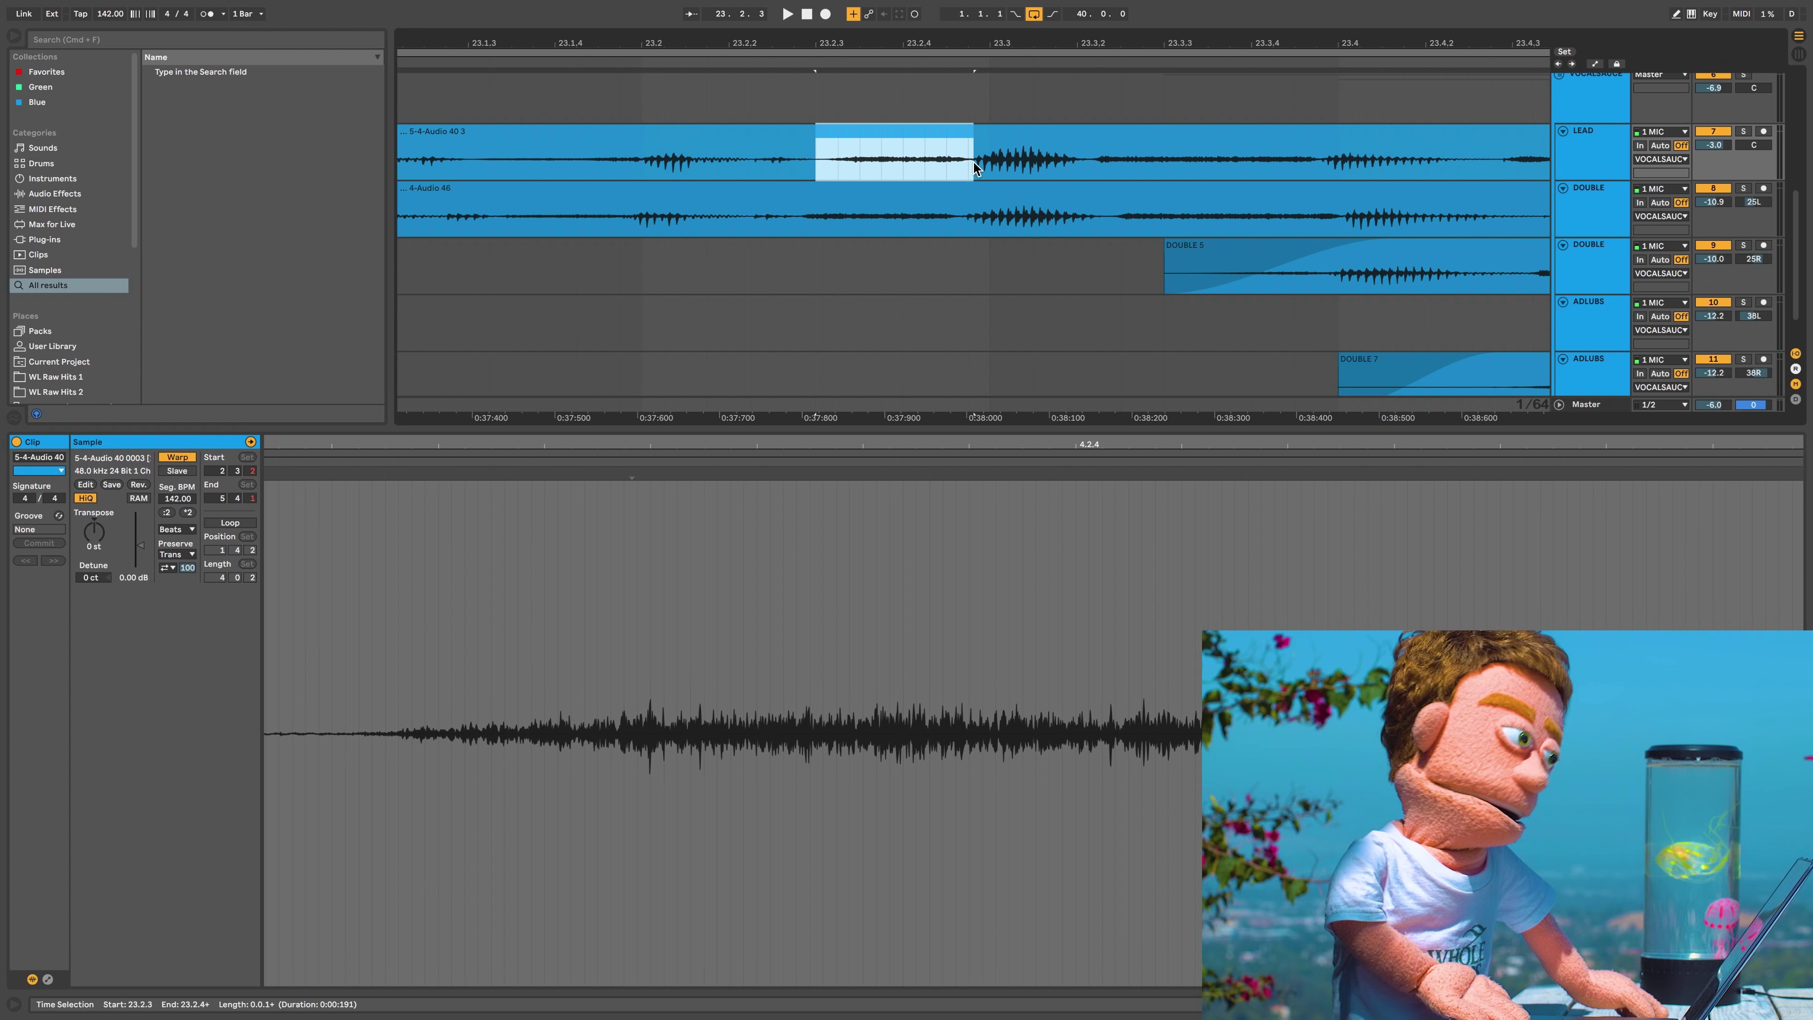
key("super+e")
key("space")
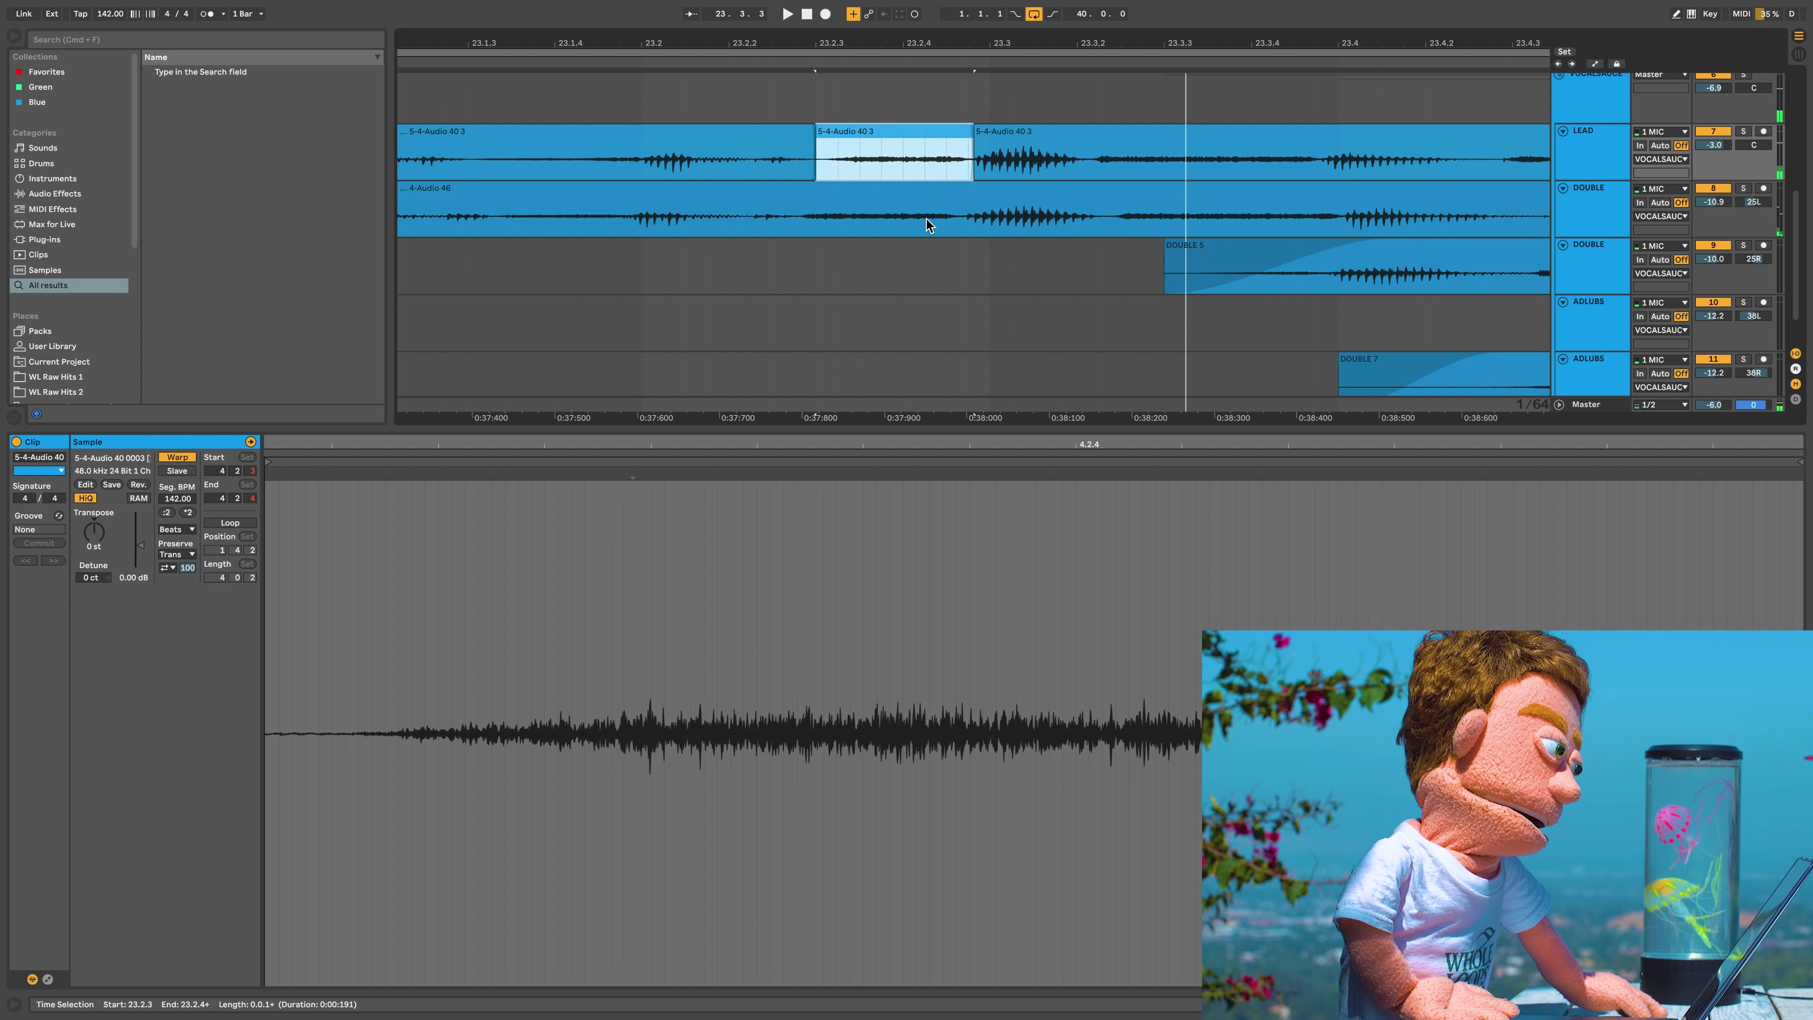
mouse_move(805, 217)
left_mouse_down()
mouse_move(964, 218)
mouse_move(798, 215)
left_mouse_up()
left_click(910, 214)
key("super+e")
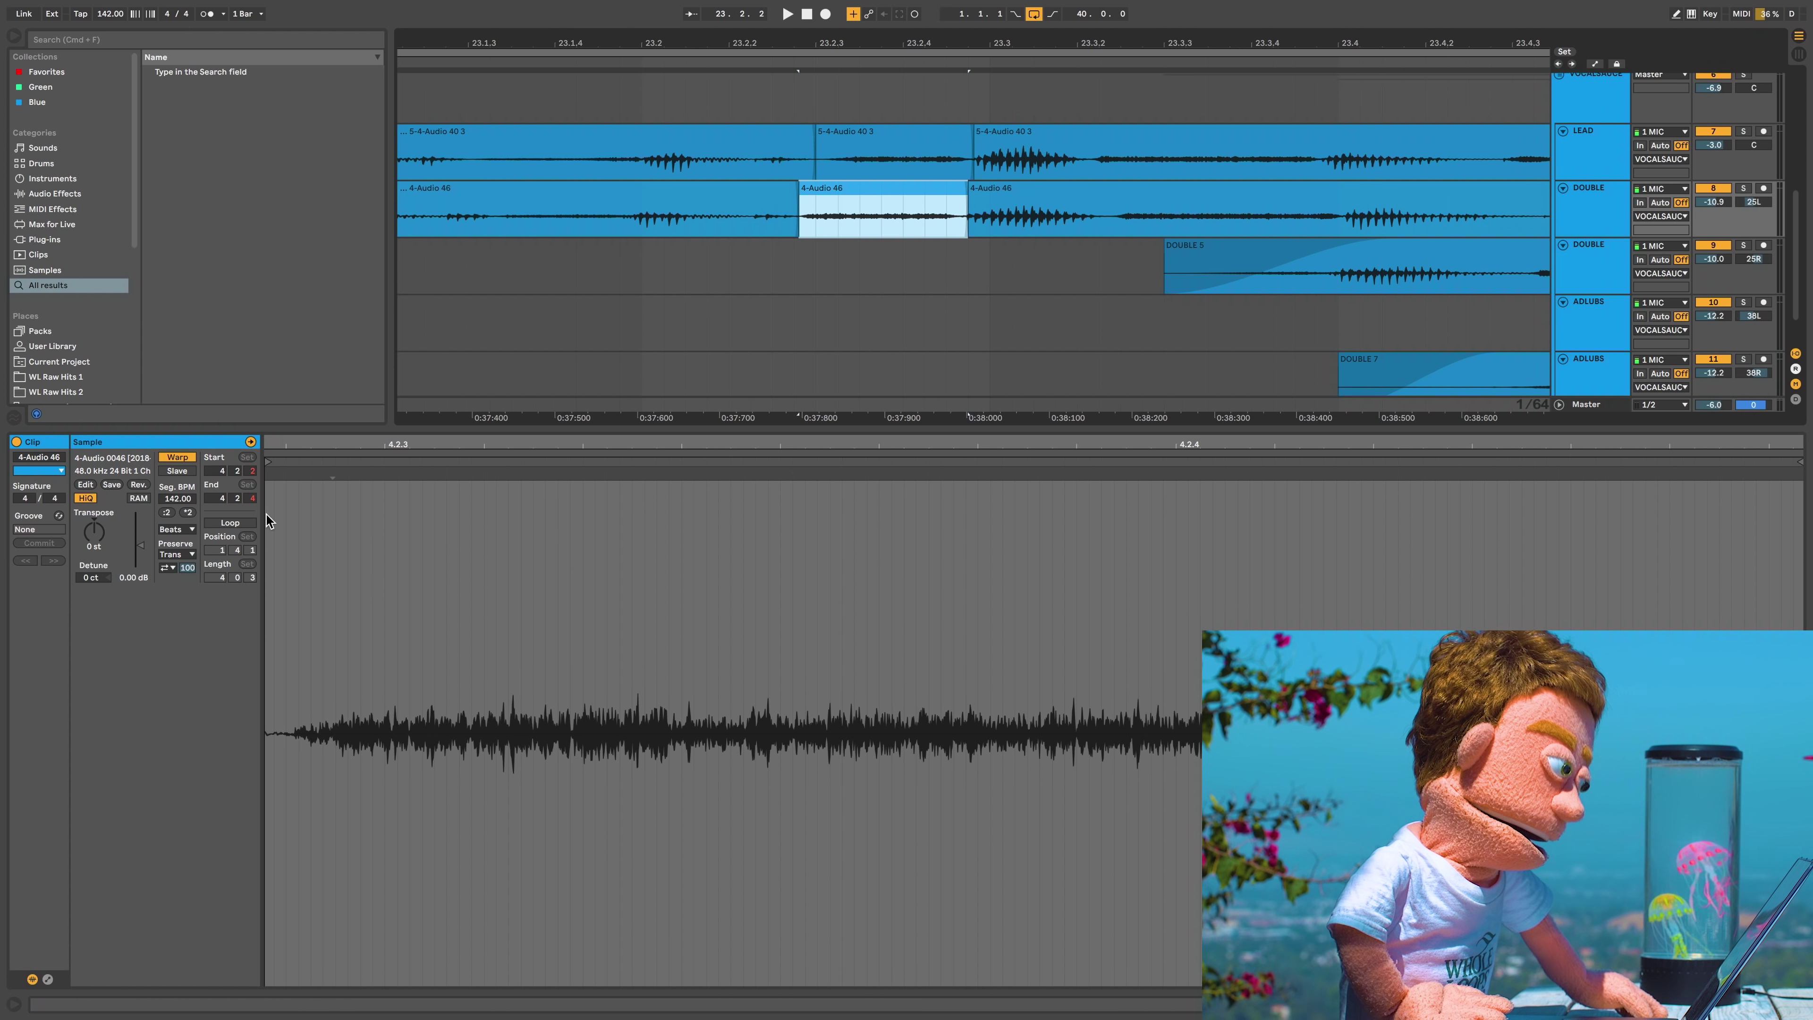
Set the gain of the isolated double and lead clips before 23.3 to -10 dB
left_click(143, 580)
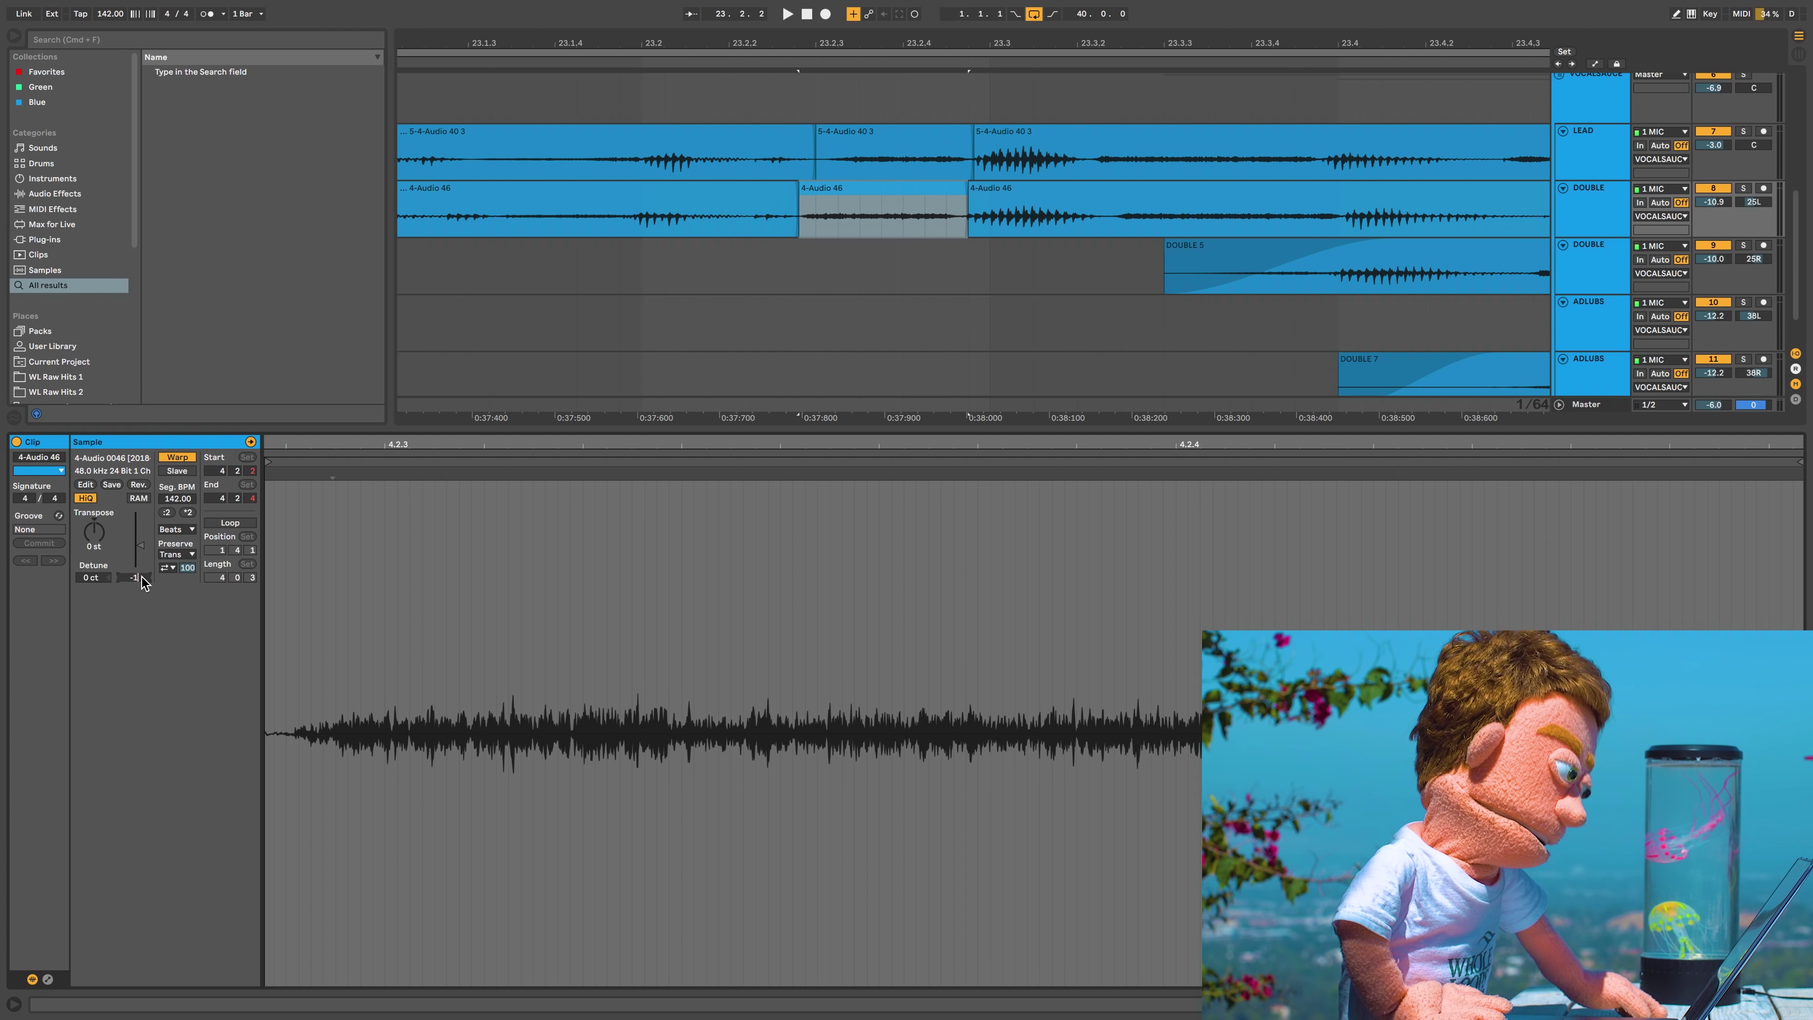
type("-1")
key("Return")
left_click(878, 171)
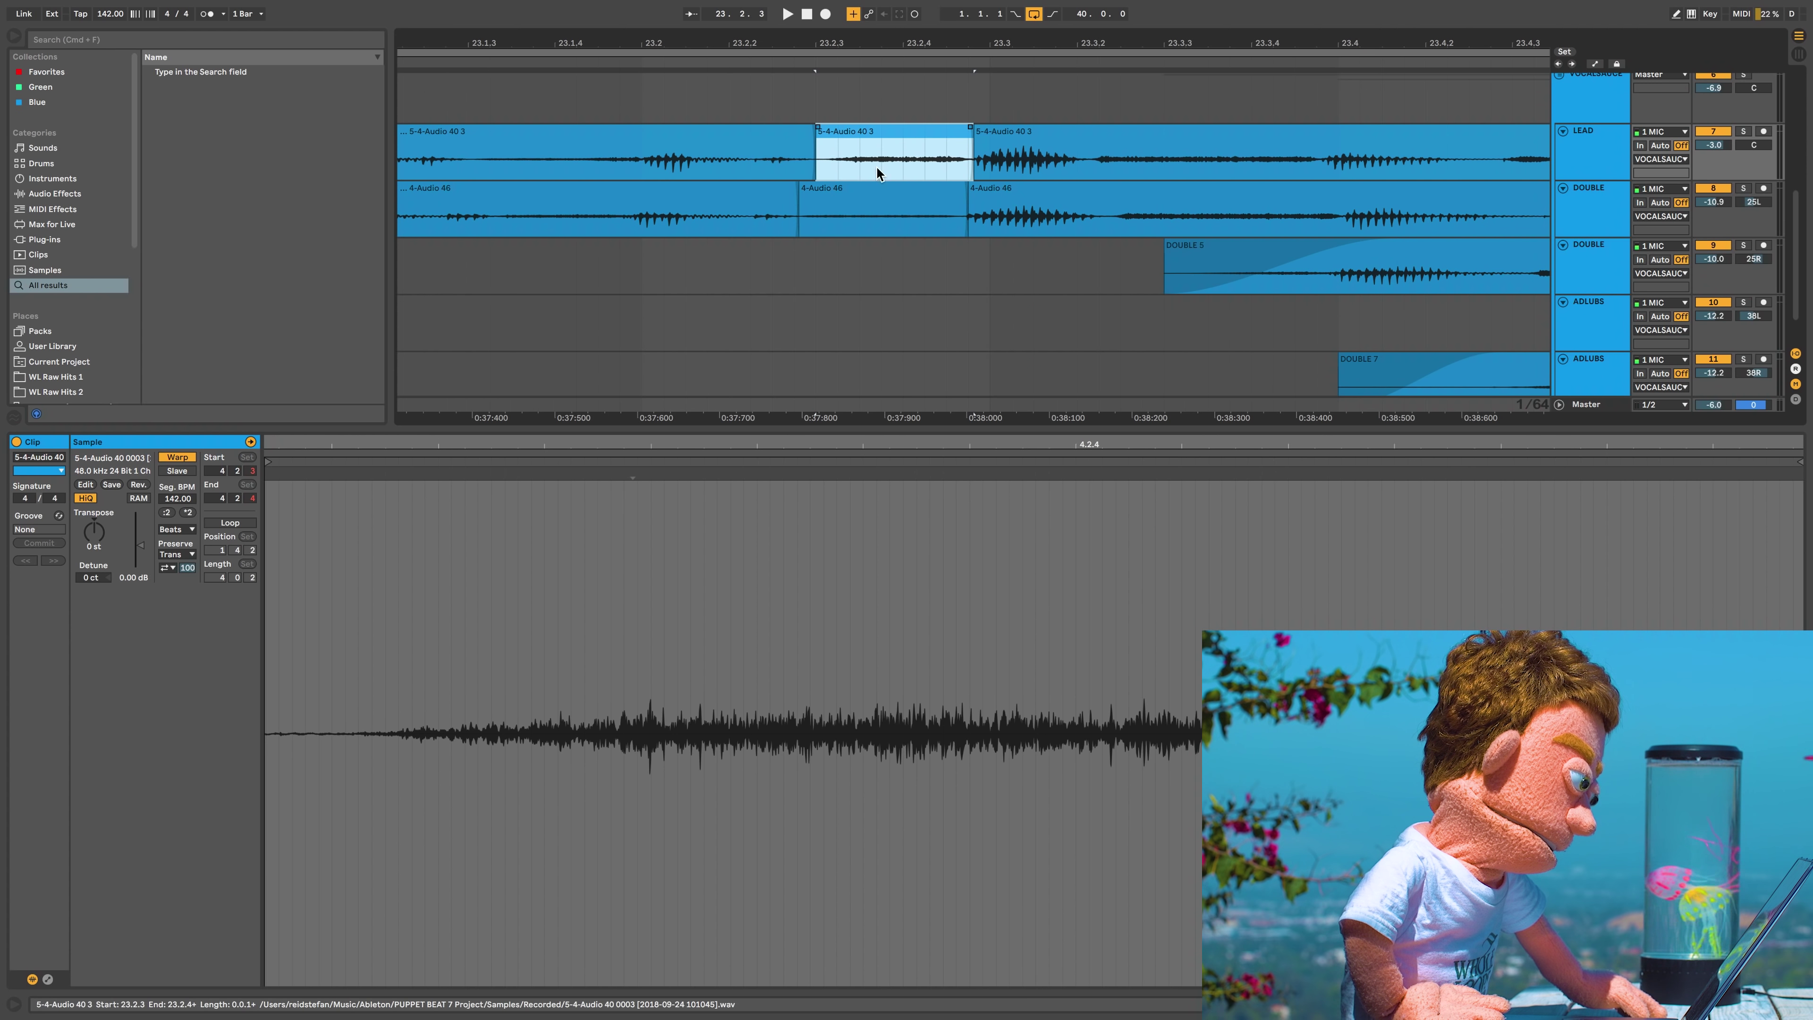
left_click(129, 580)
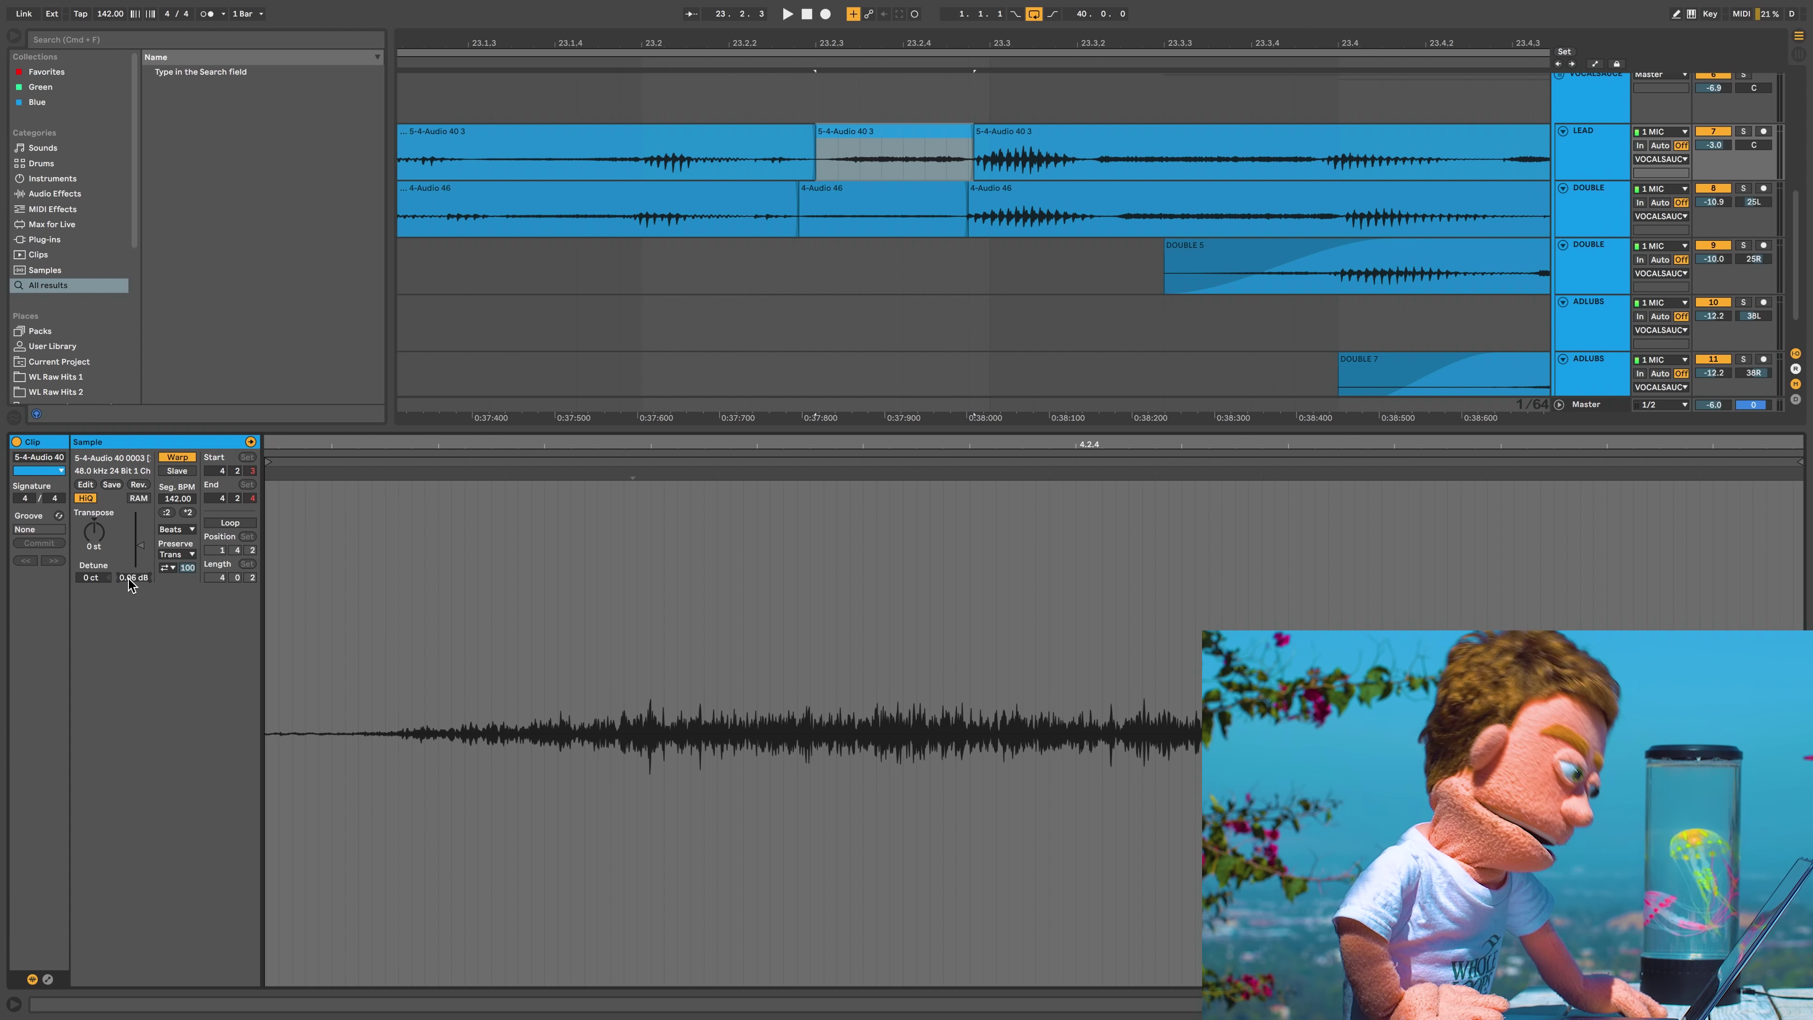
type("-10")
key("Return")
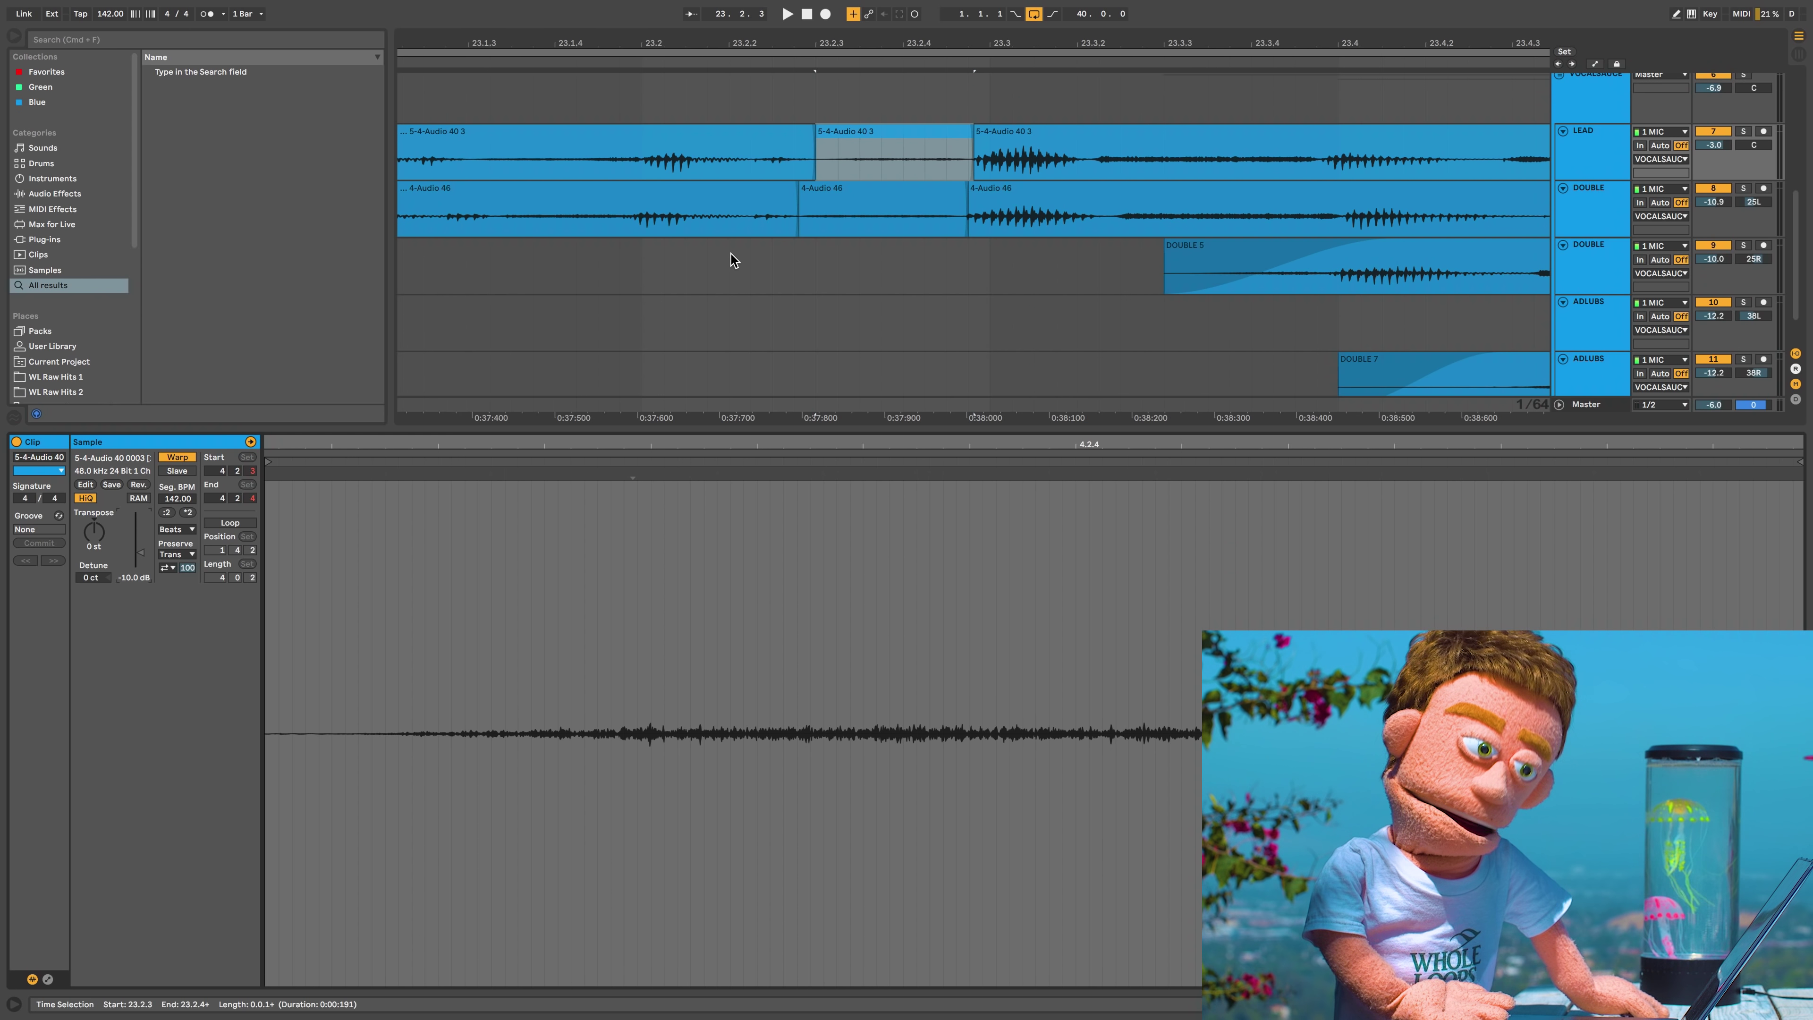
Add short crossfades at the edges of the isolated lead and double clips, and play the passage from 23.1.4
left_click_drag(811, 127, 788, 188)
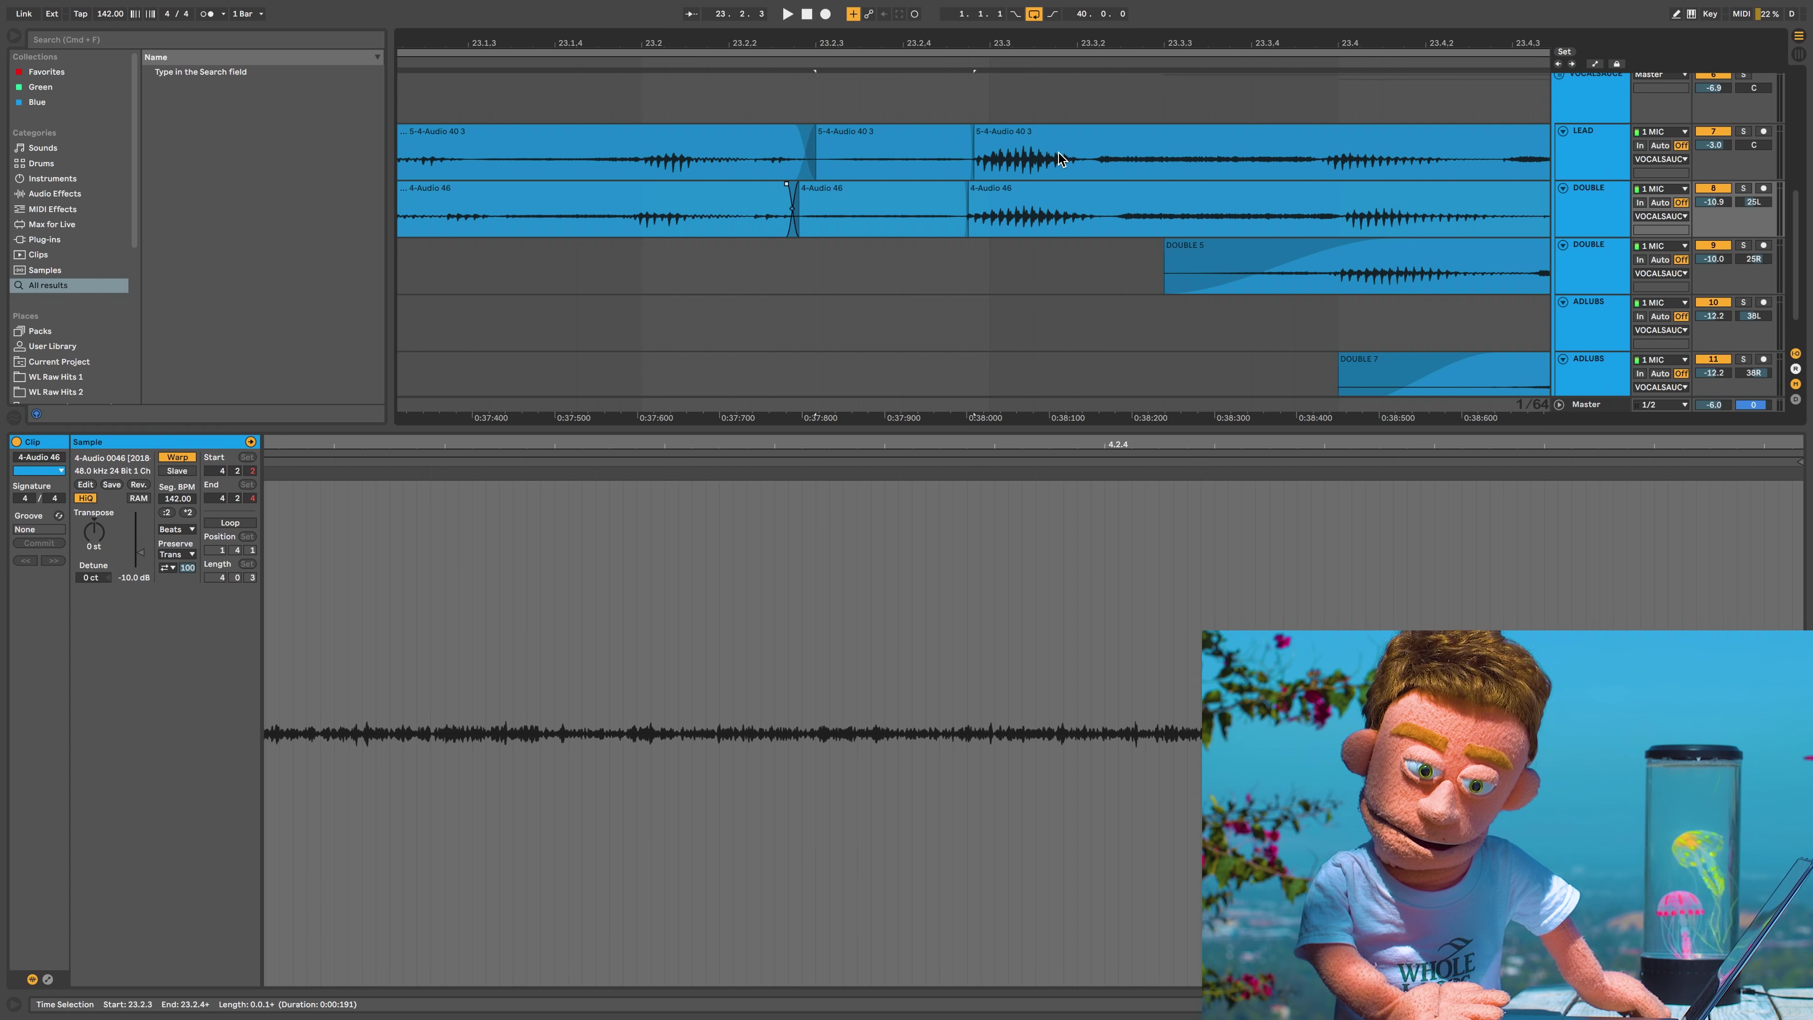
left_click_drag(974, 184, 960, 185)
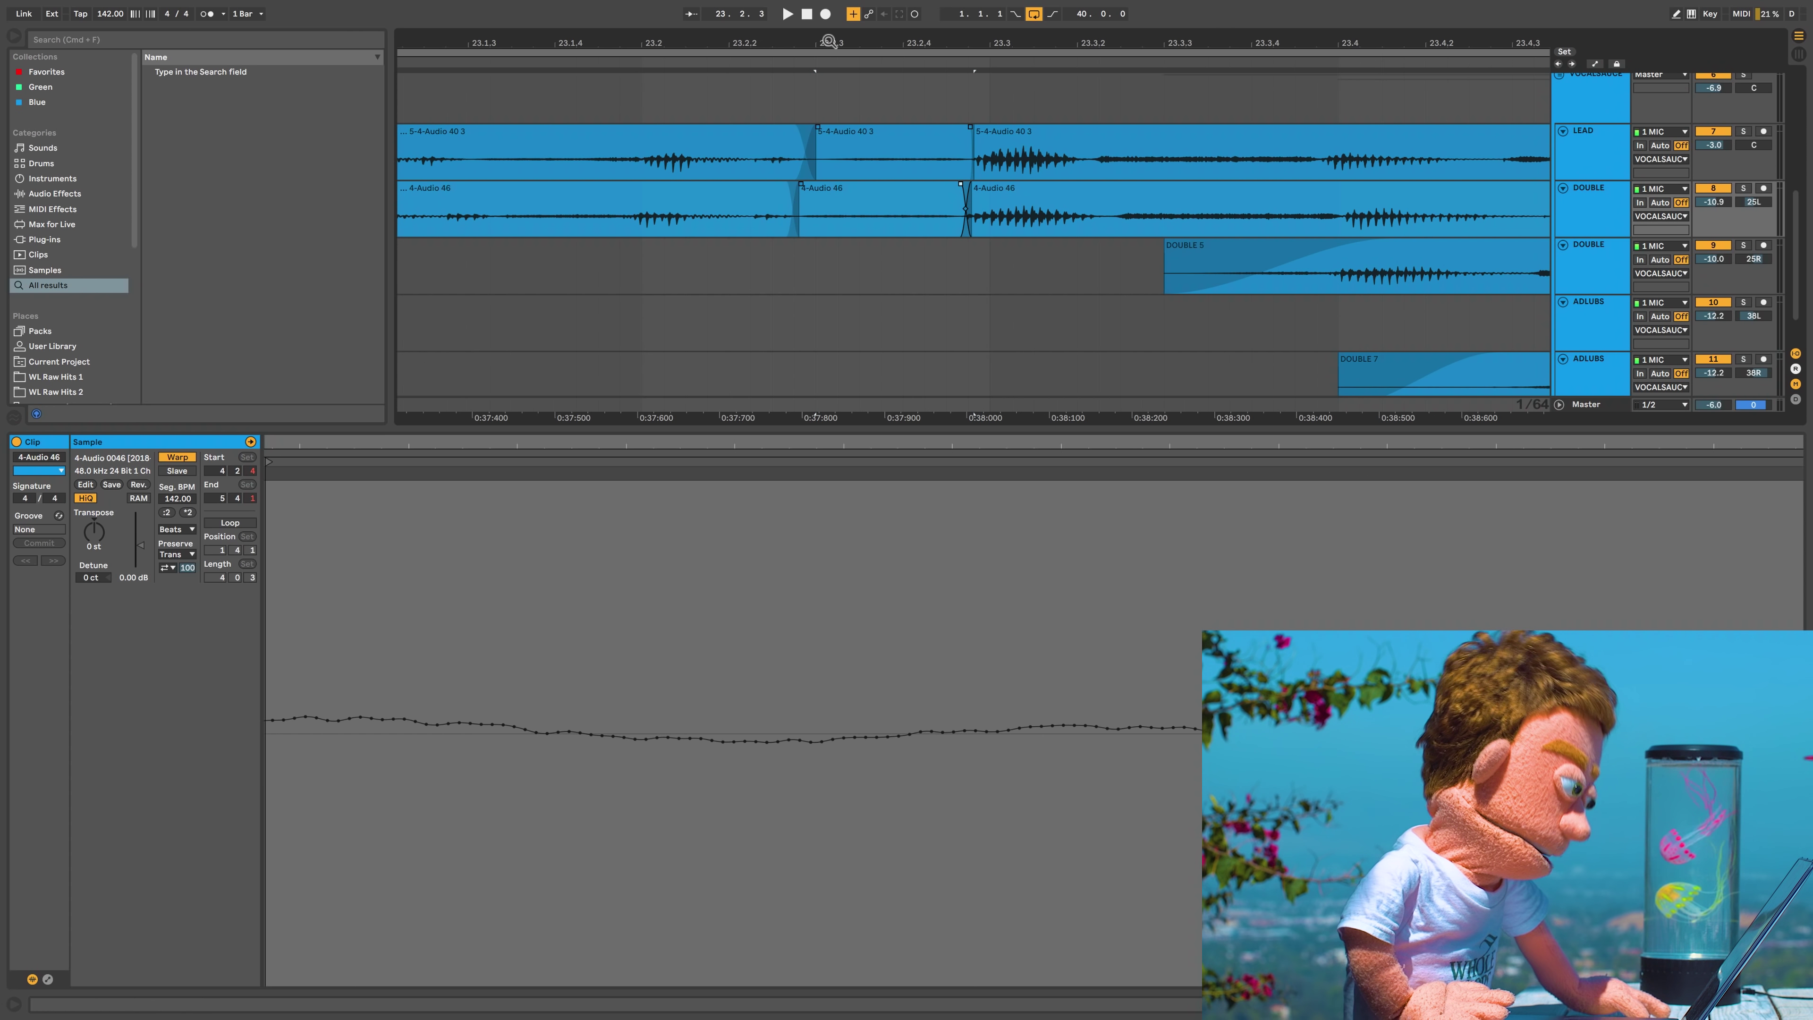
left_click_drag(829, 43, 828, 2)
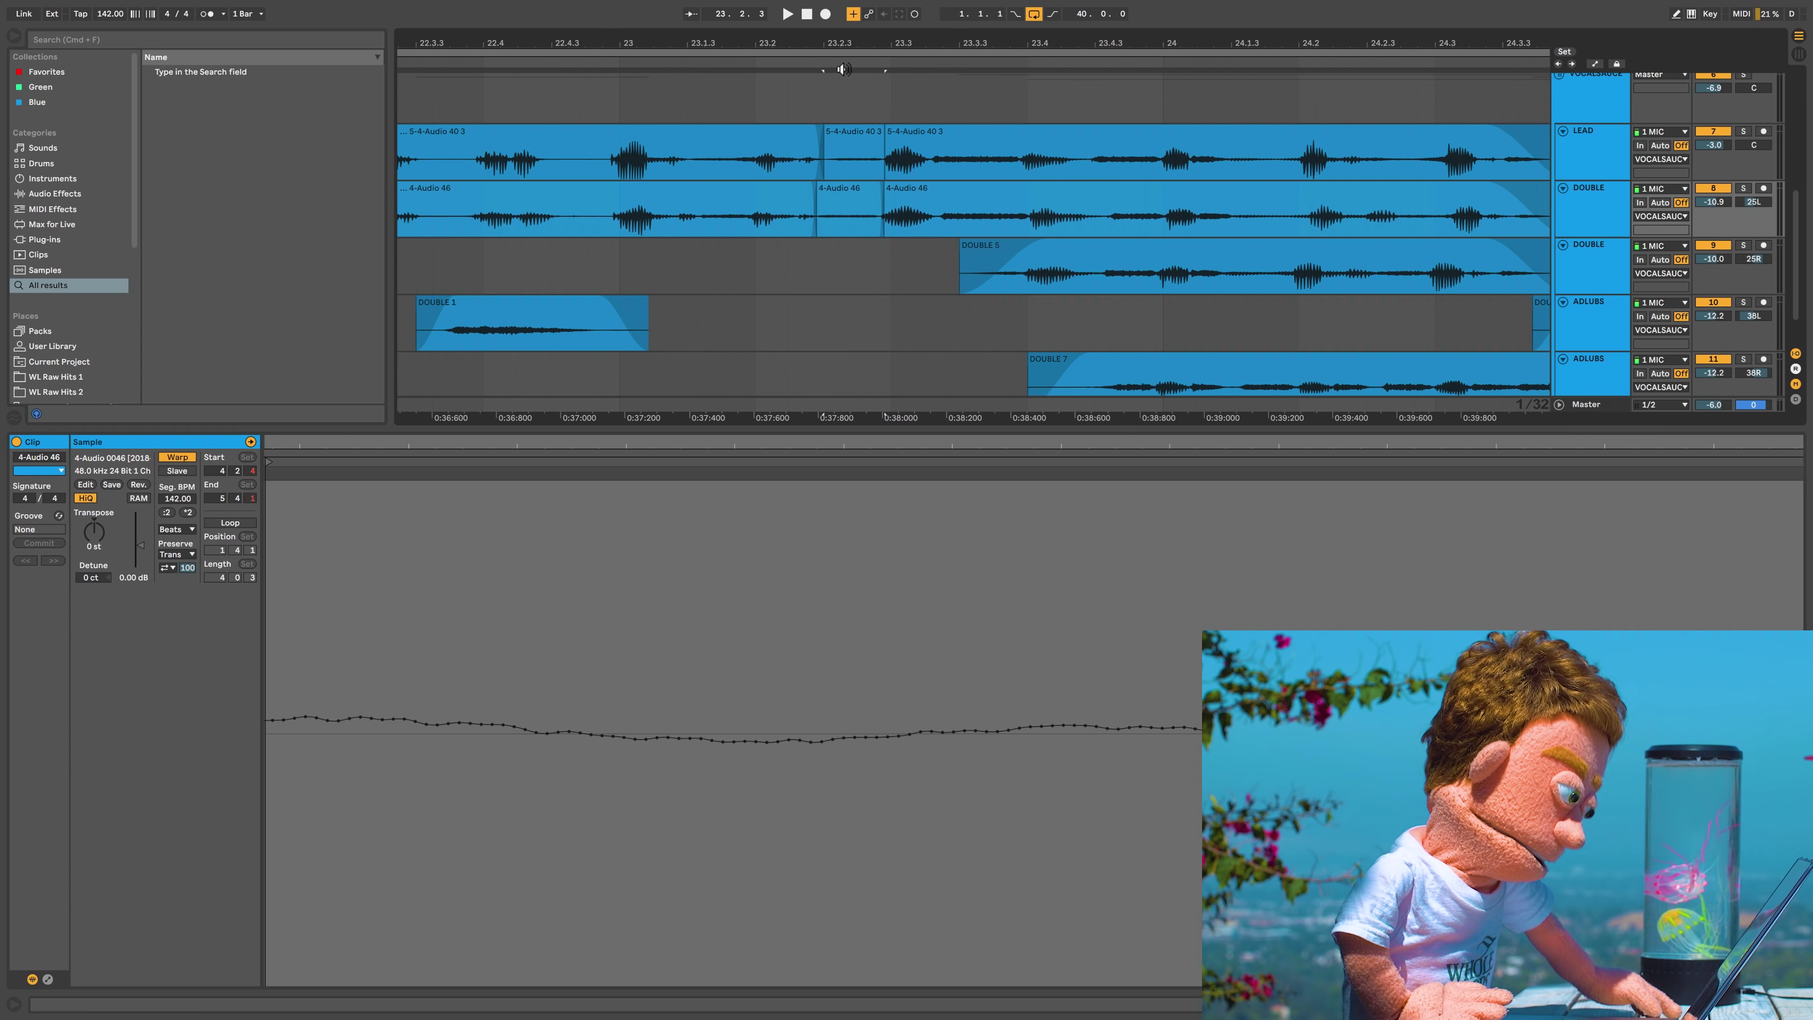
left_click(738, 161)
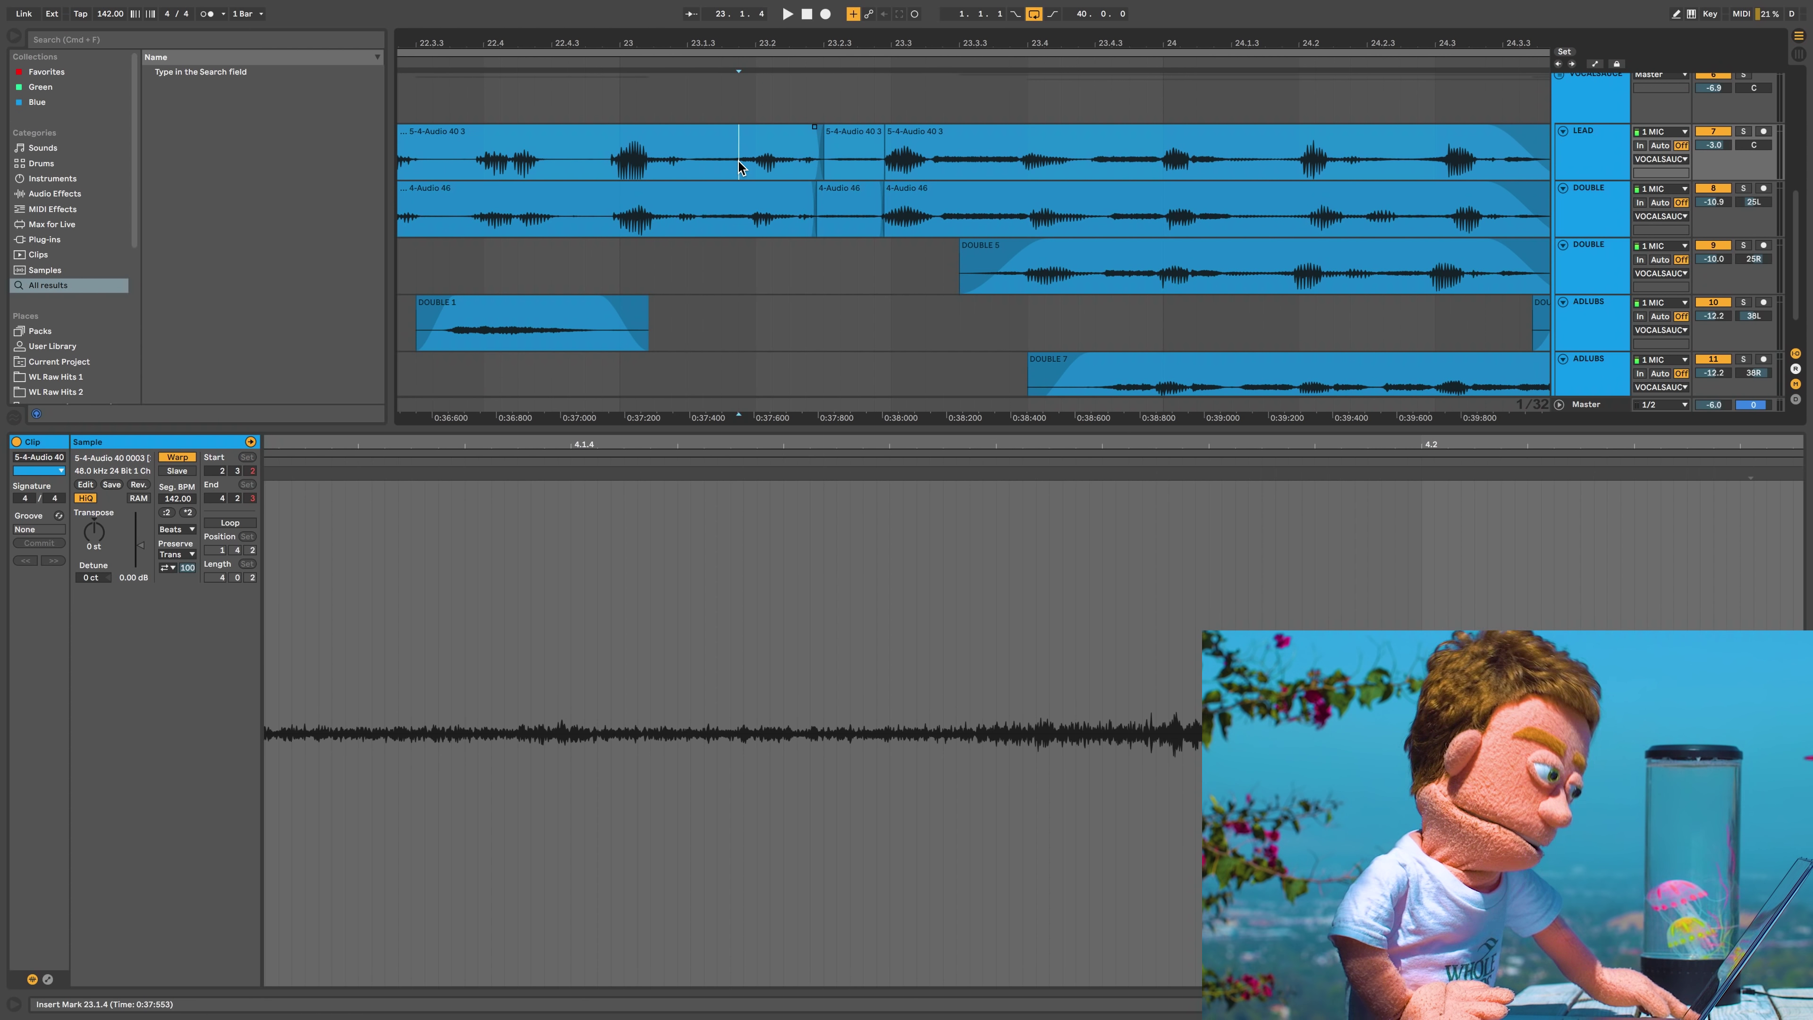
key("space")
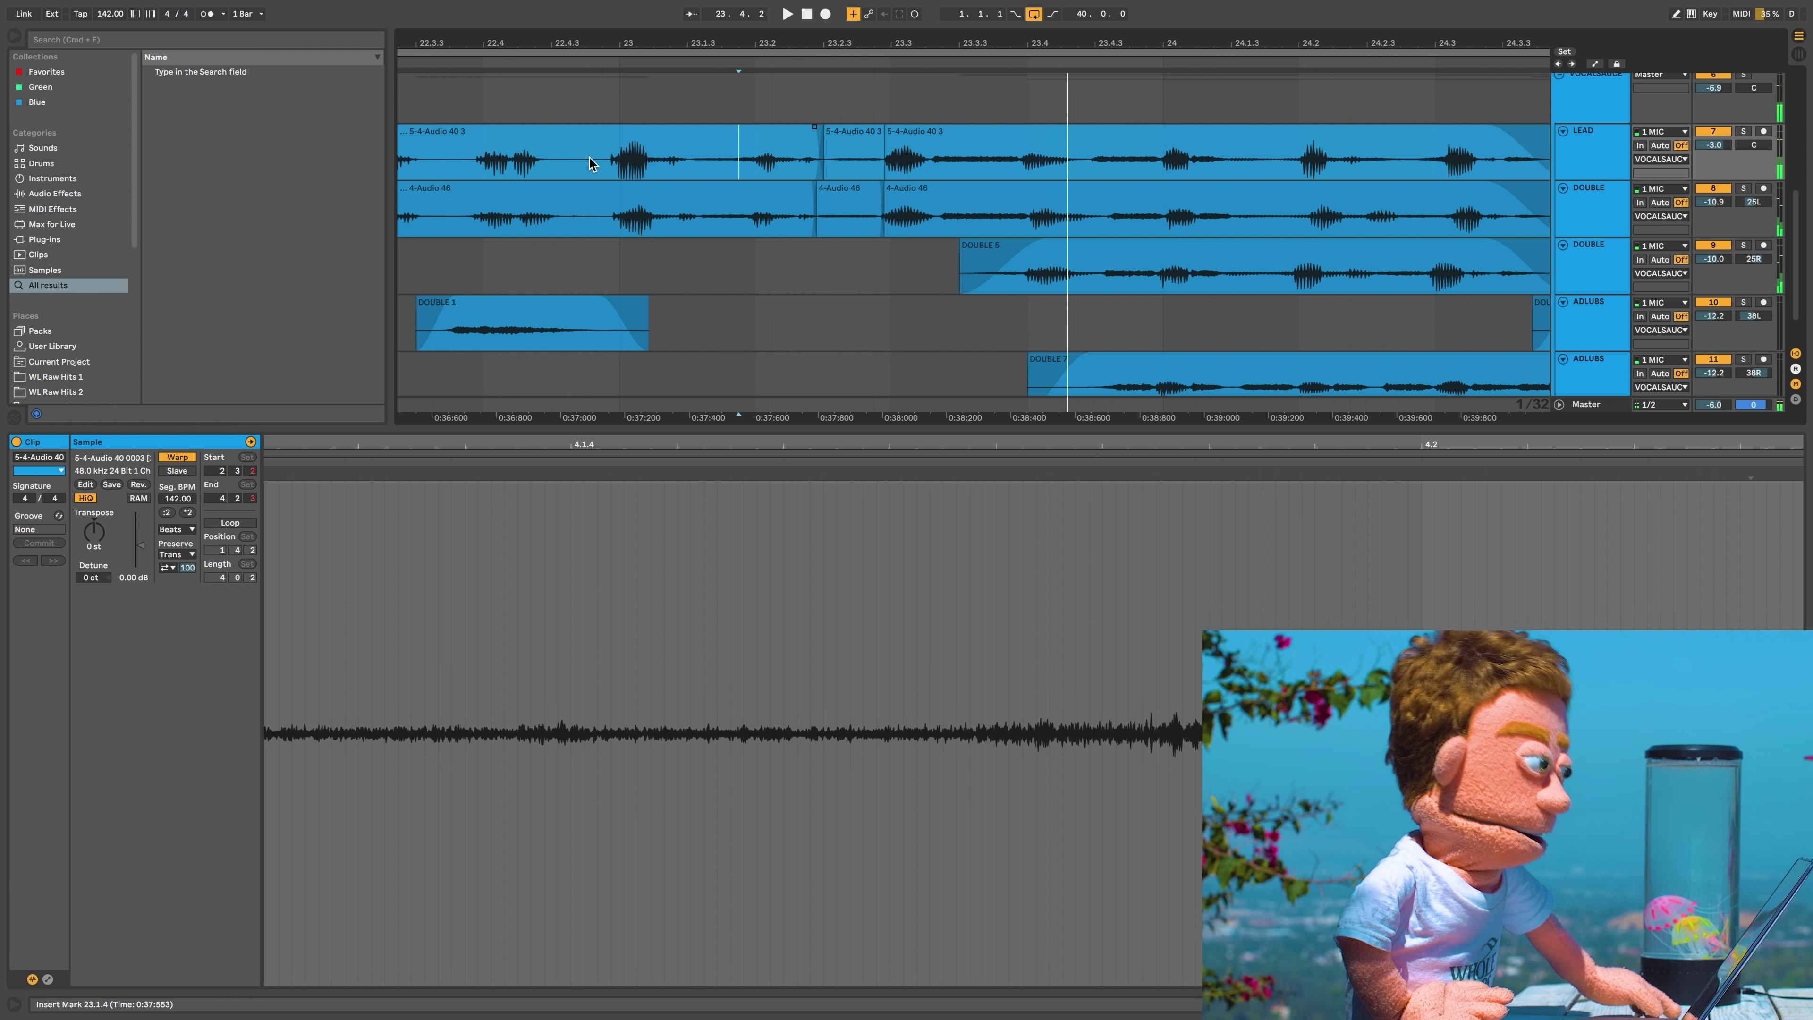
Set the gain of the isolated double and lead clips before 23.3 to -5 dB and play the passage from 23.1.3
left_click(857, 187)
key("space")
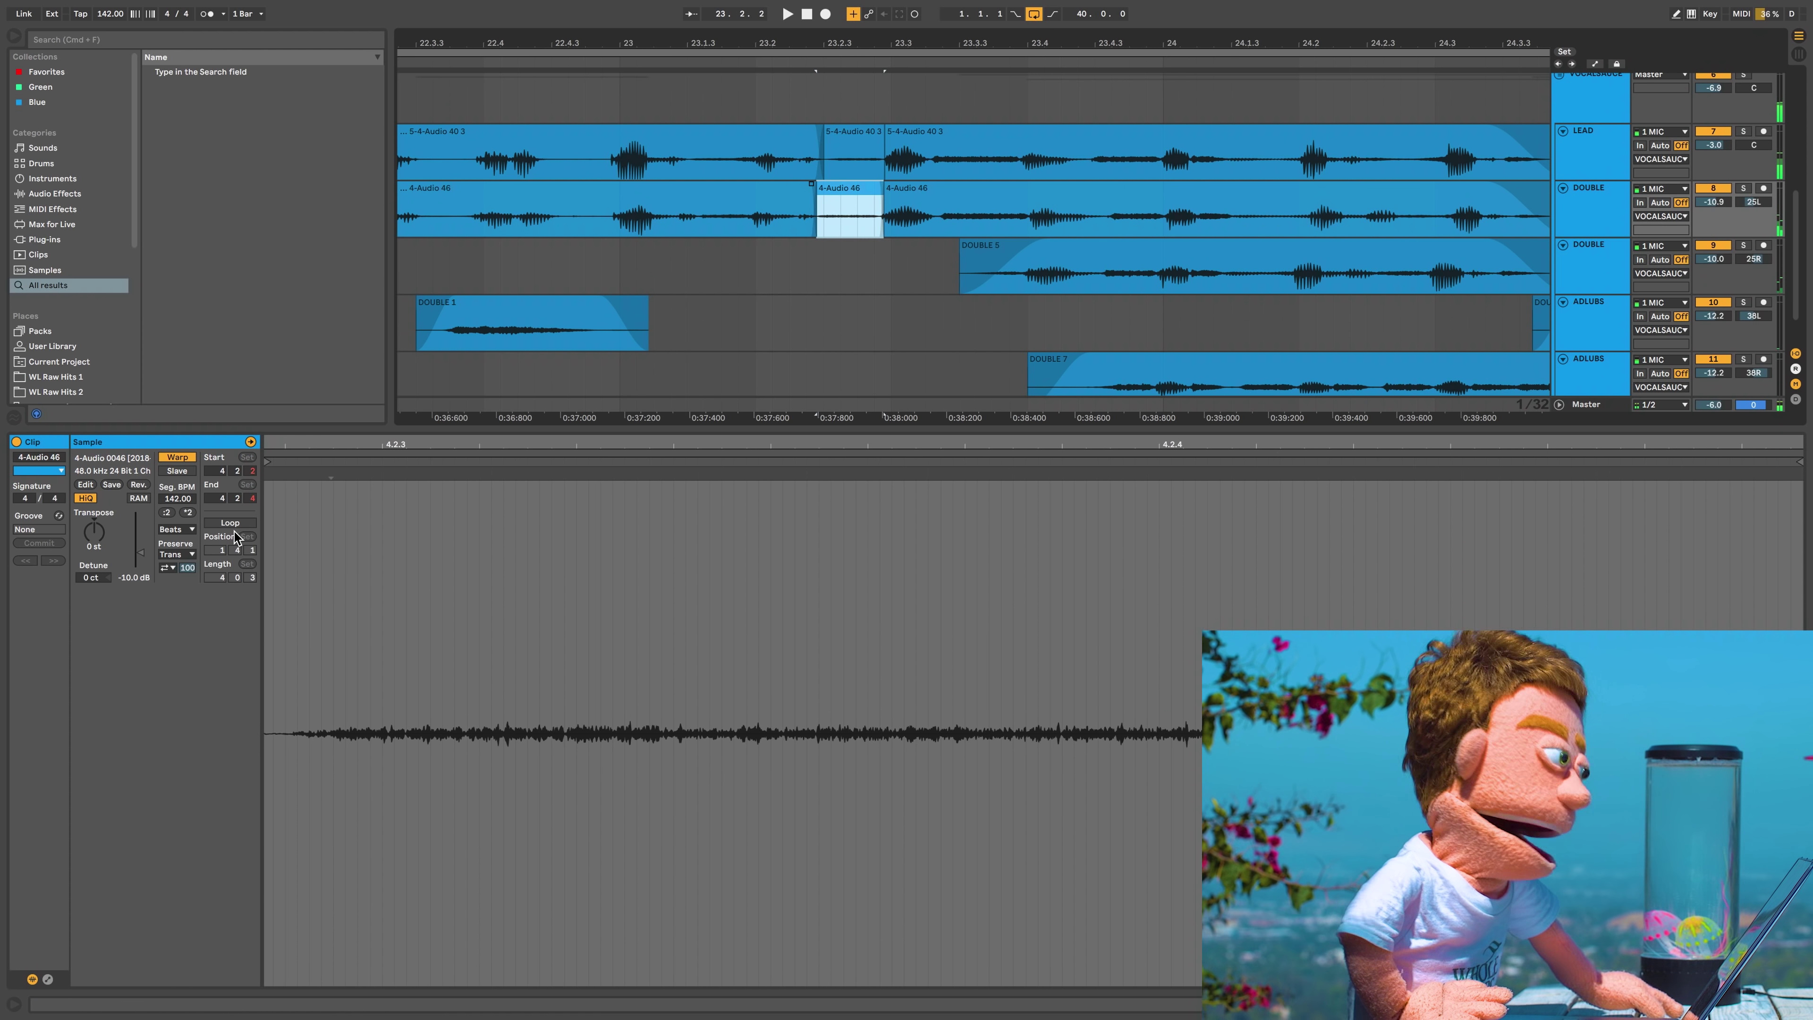
left_click(142, 578)
type("-5")
key("Return")
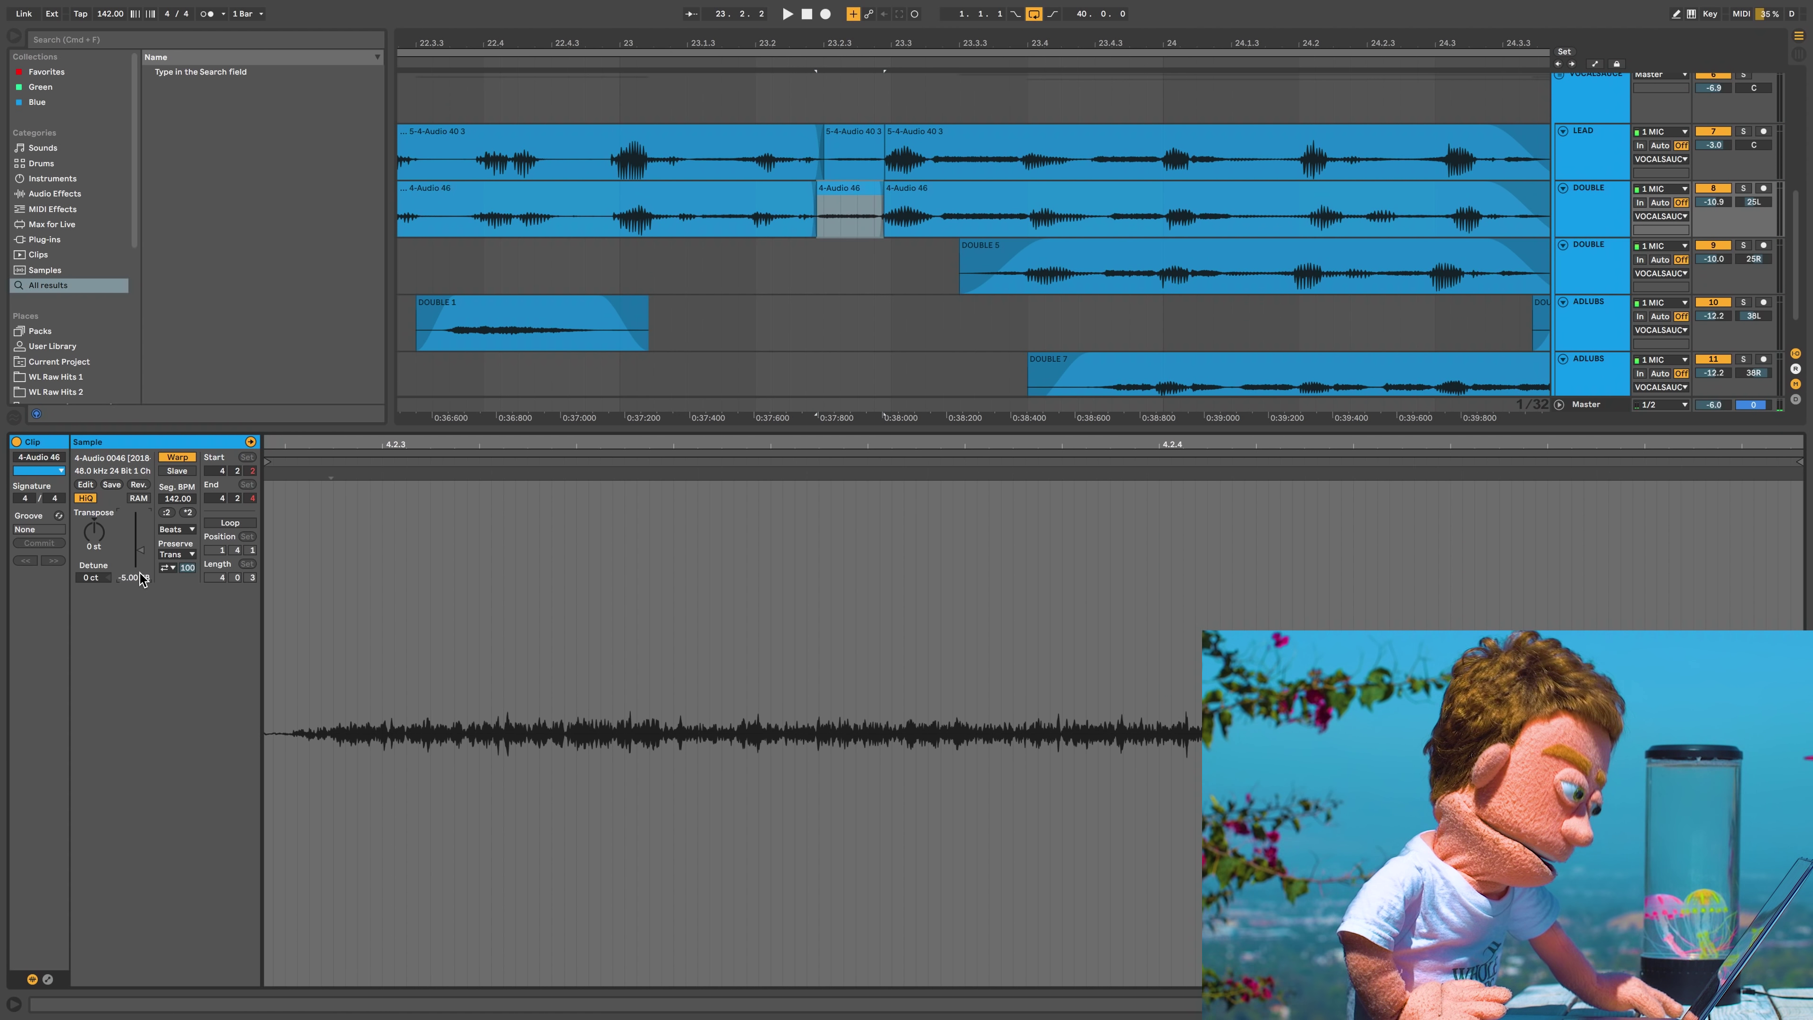
left_click(854, 131)
left_click(136, 578)
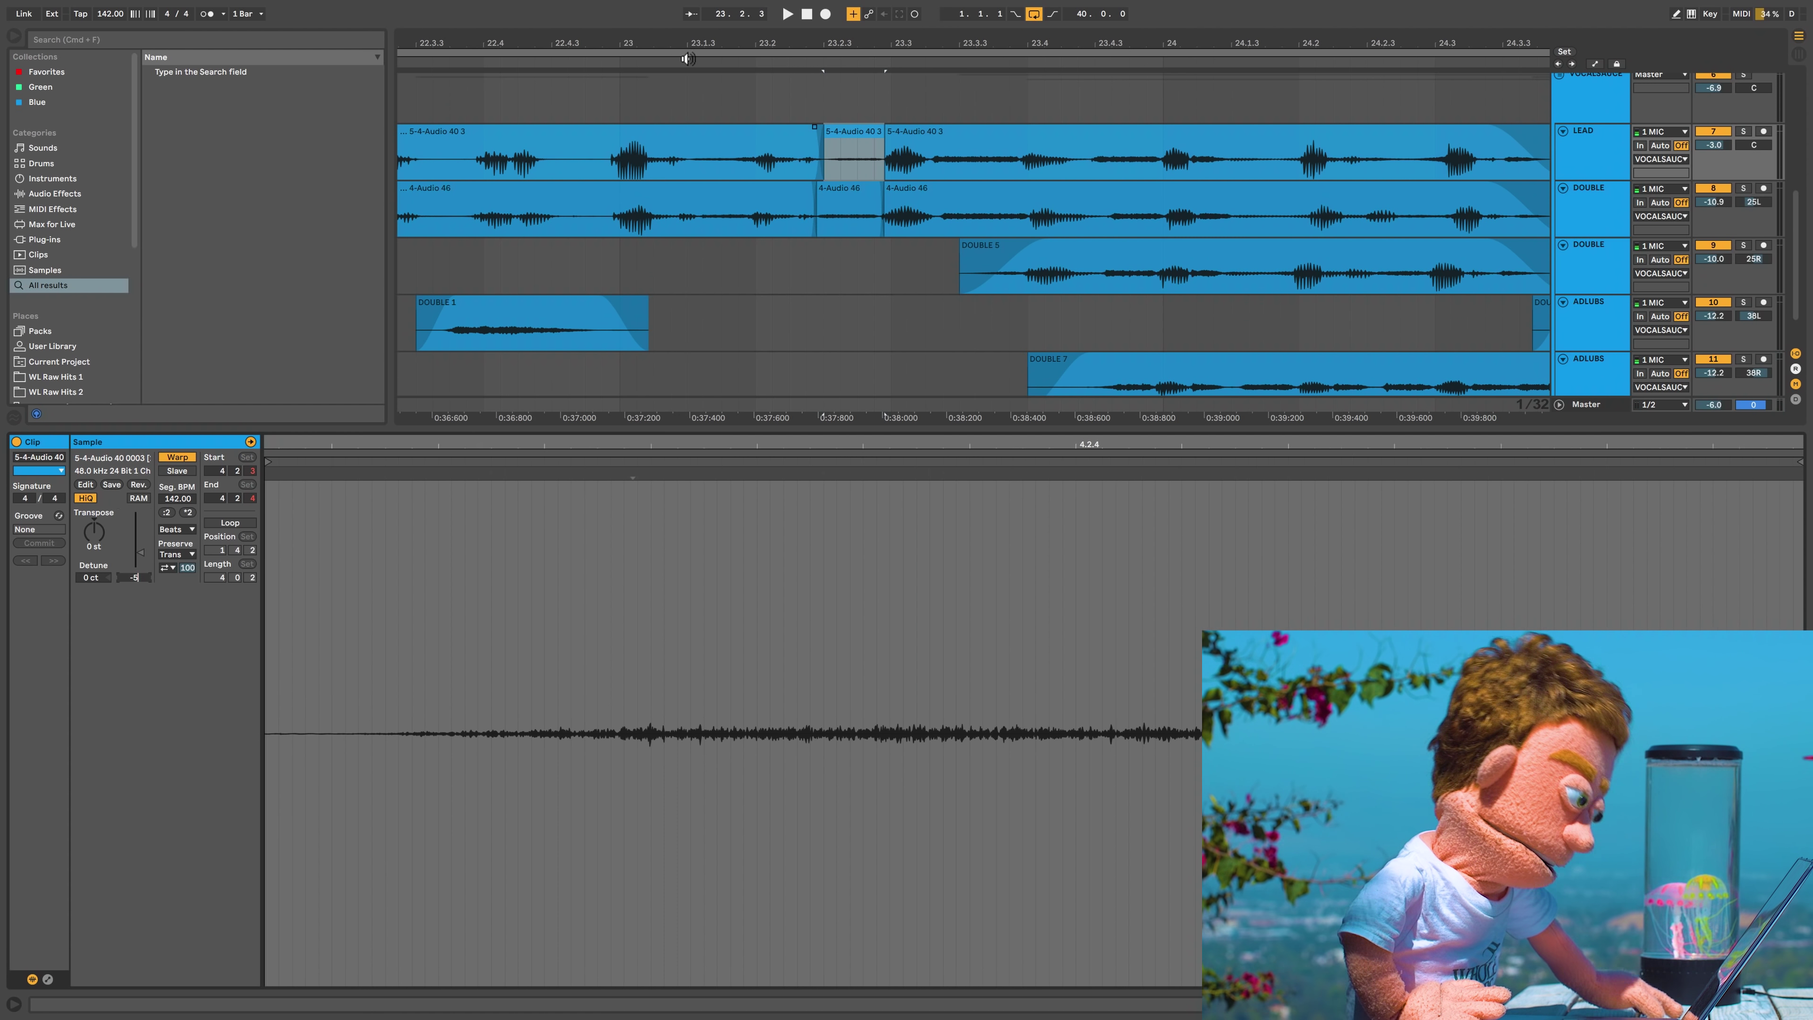
type("-5")
left_click(713, 156)
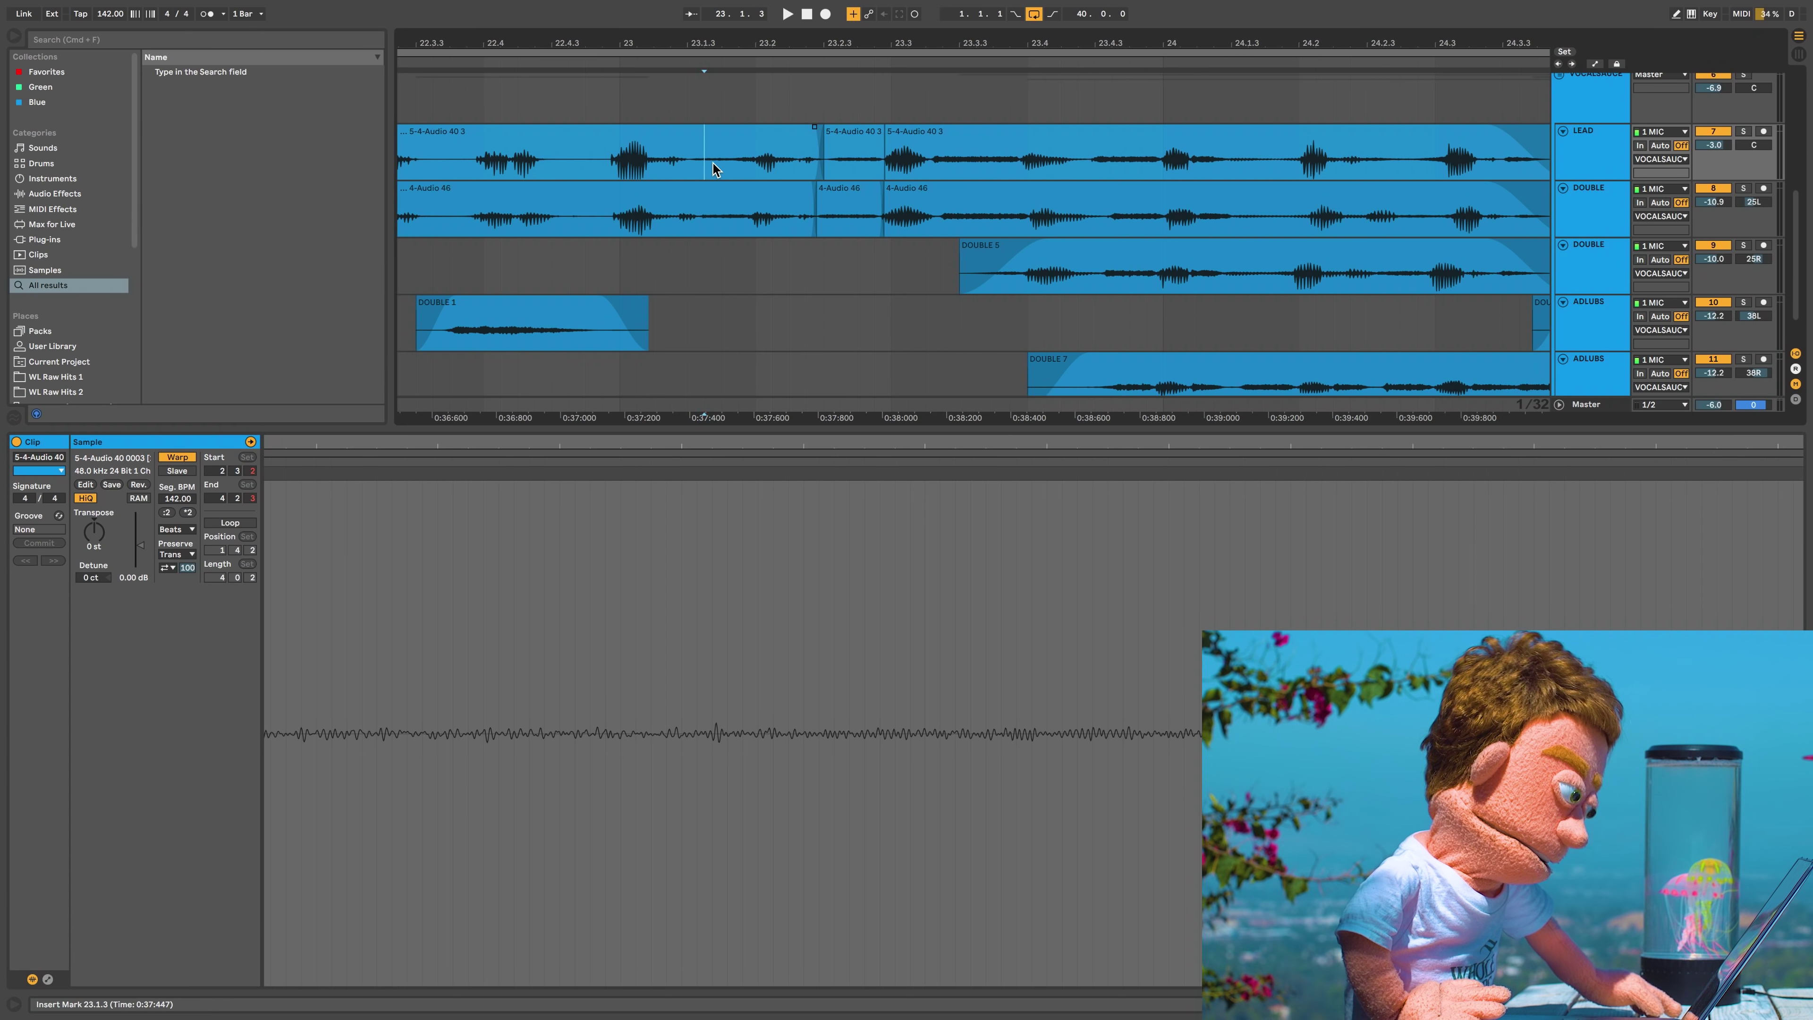
key("space")
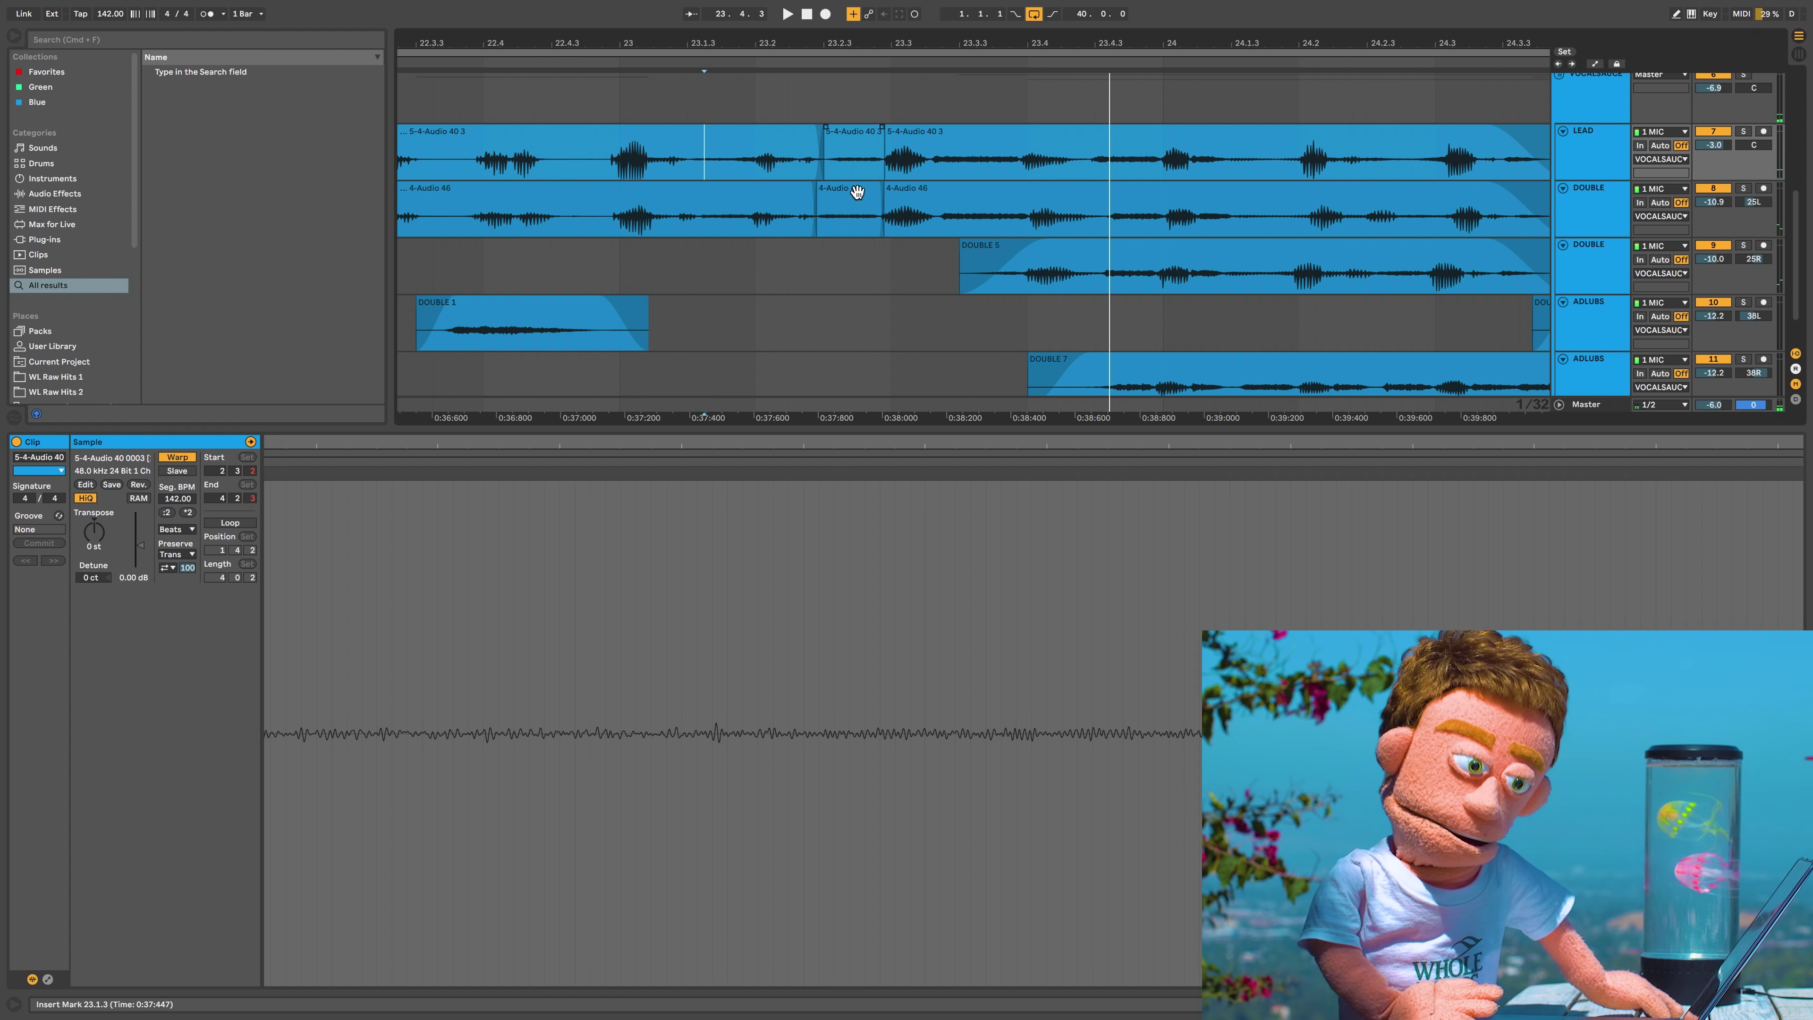
Isolate the quiet section between about 23.3.2 and 23.4 on the lead and first double, and set its gain to -5 dB
left_click_drag(1038, 36, 1024, 89)
left_click_drag(780, 163, 977, 166)
left_click(823, 162)
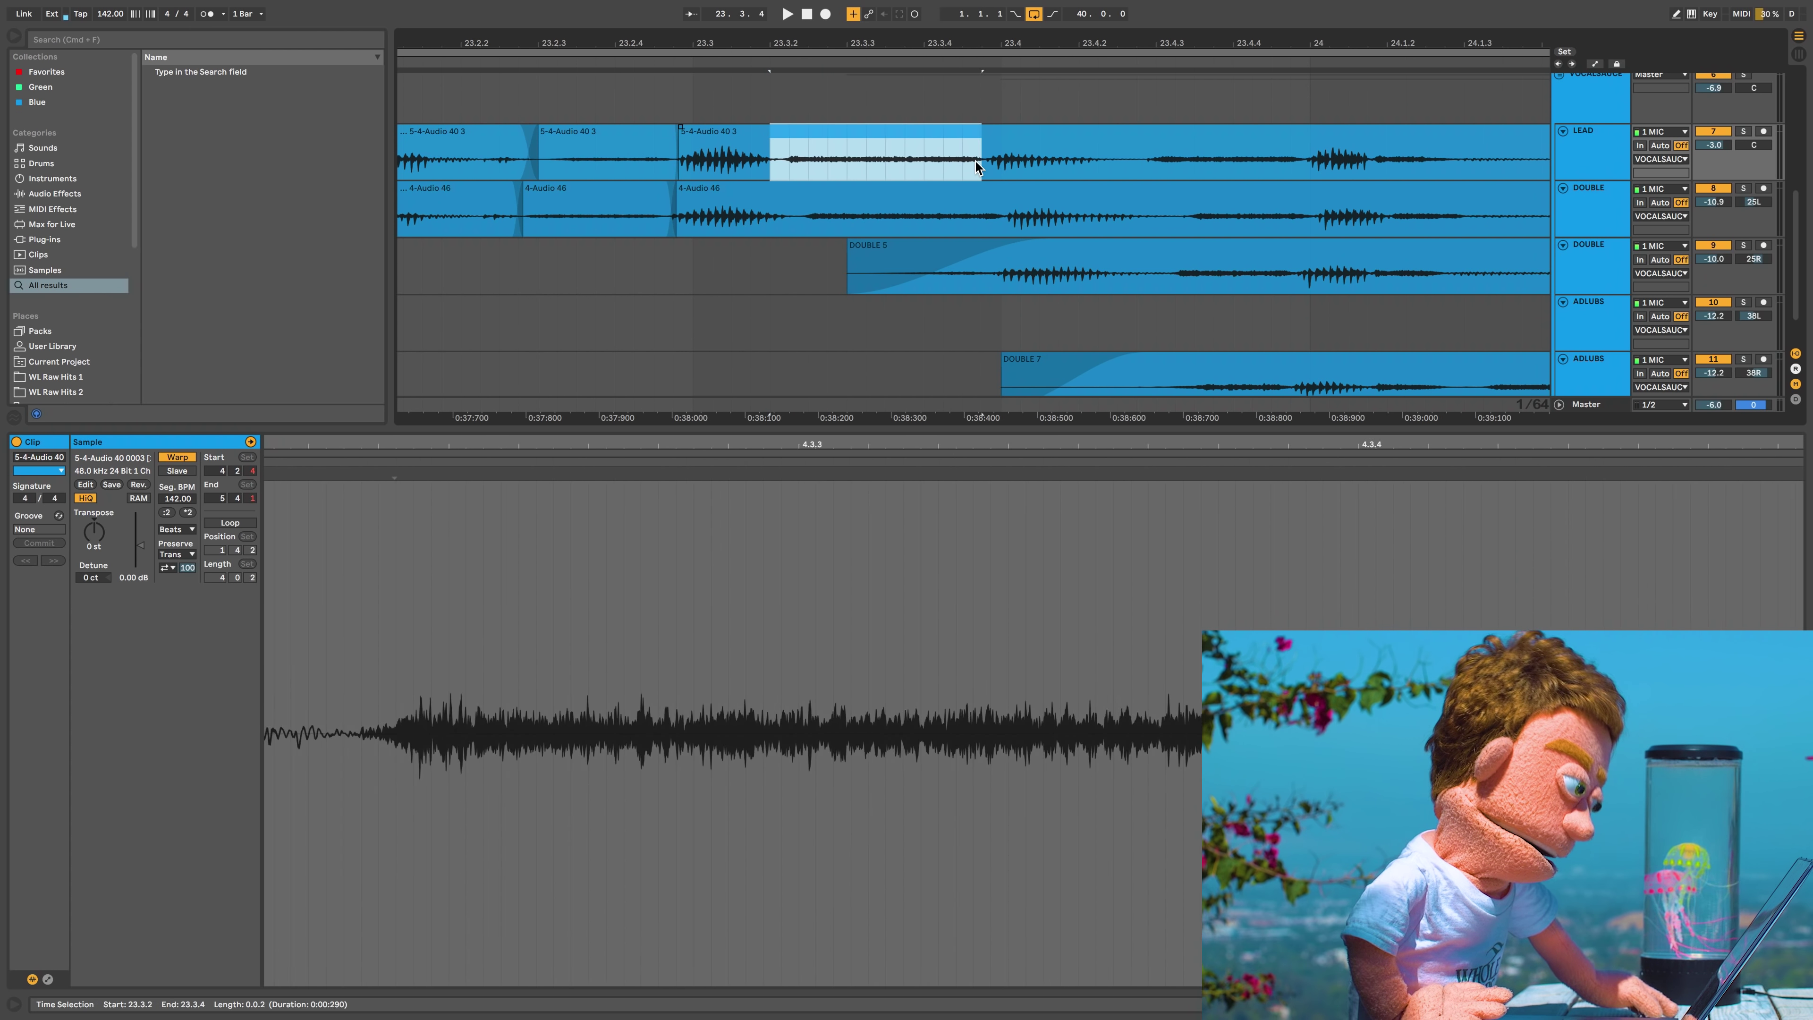
key("super+e")
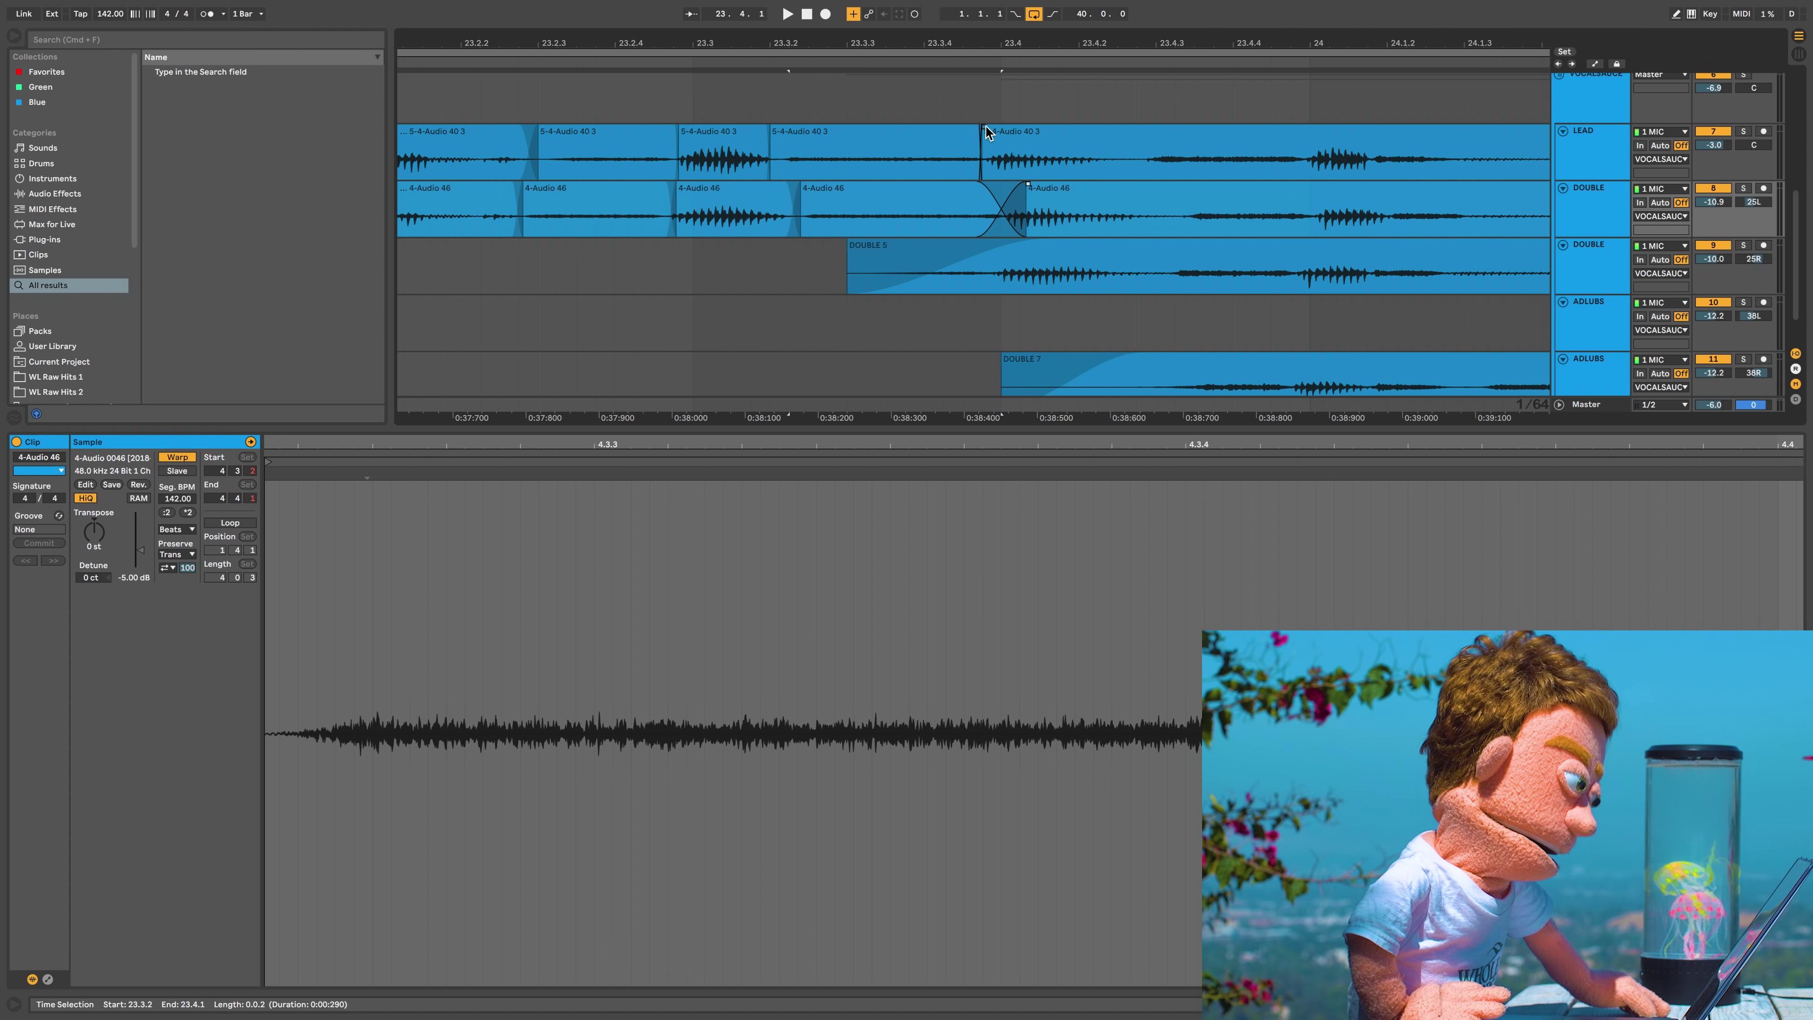
Add short crossfades at both edges of the isolated lead section between 23.3.2 and 23.4
left_click_drag(988, 132, 996, 134)
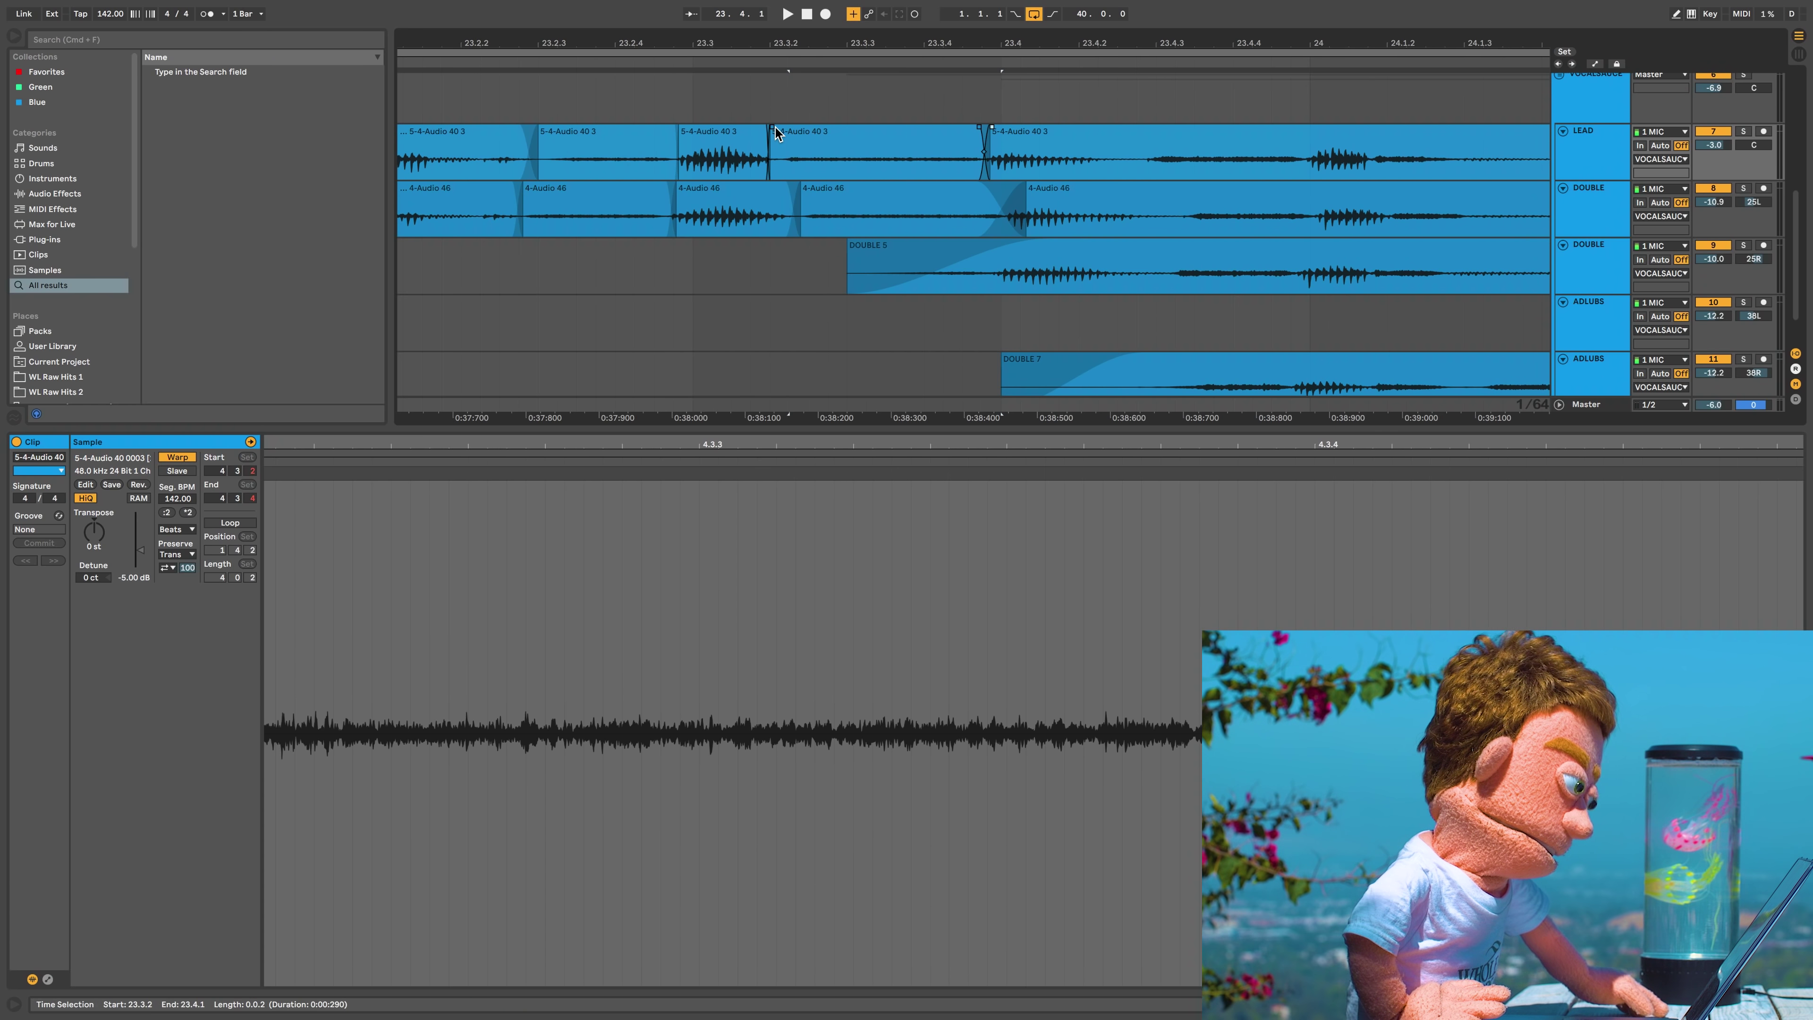
left_click_drag(774, 132, 784, 134)
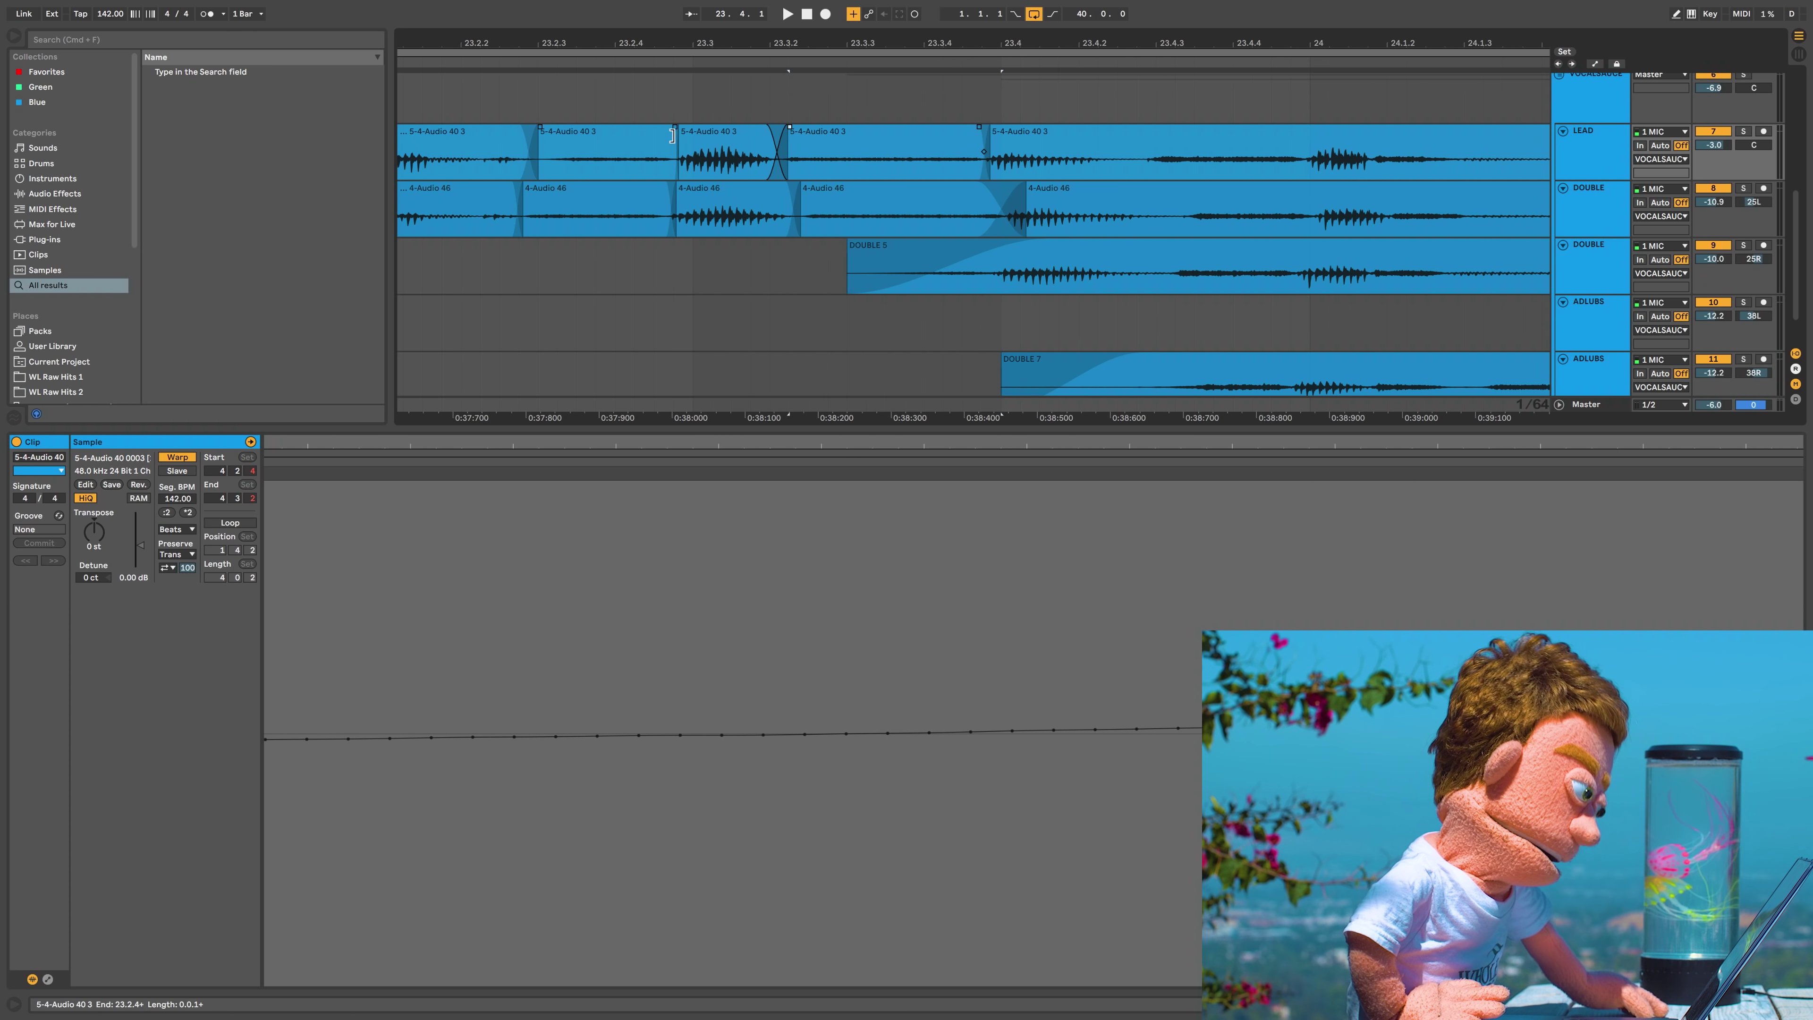
left_click(678, 131)
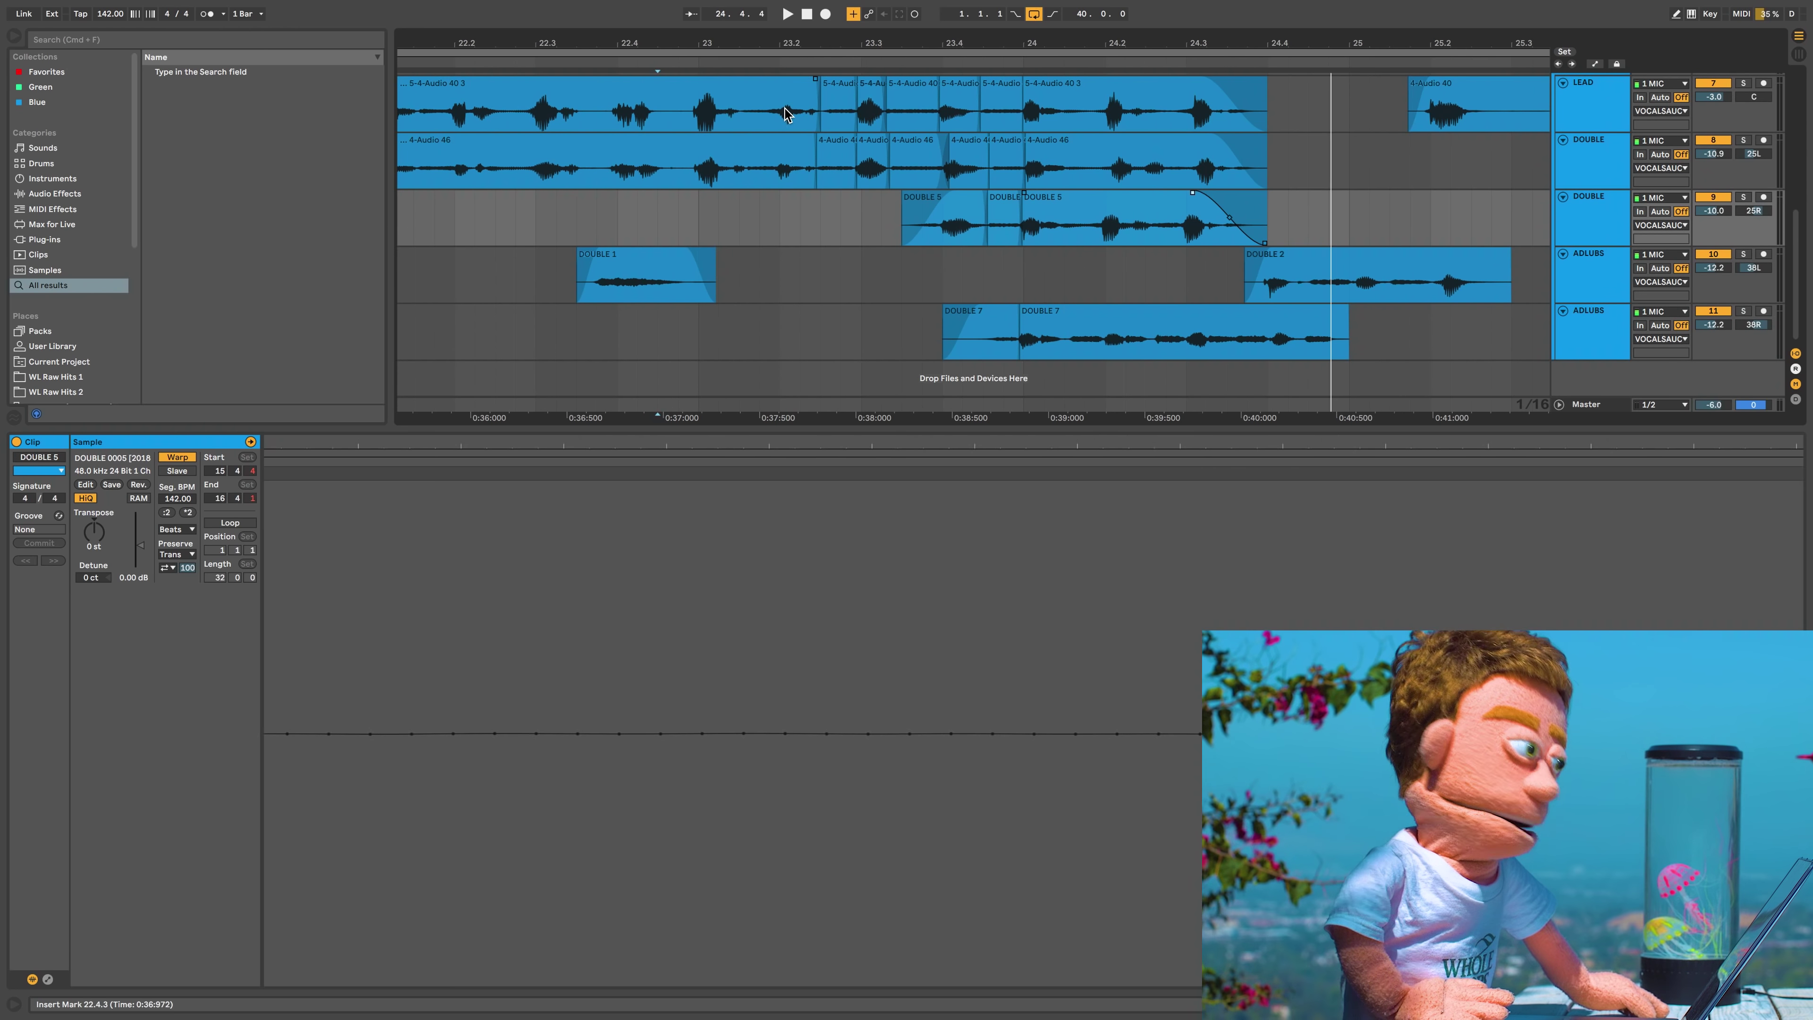
Play the vocals from 23.2.1 to check the gain changes and crossfades
left_click(780, 113)
key("space")
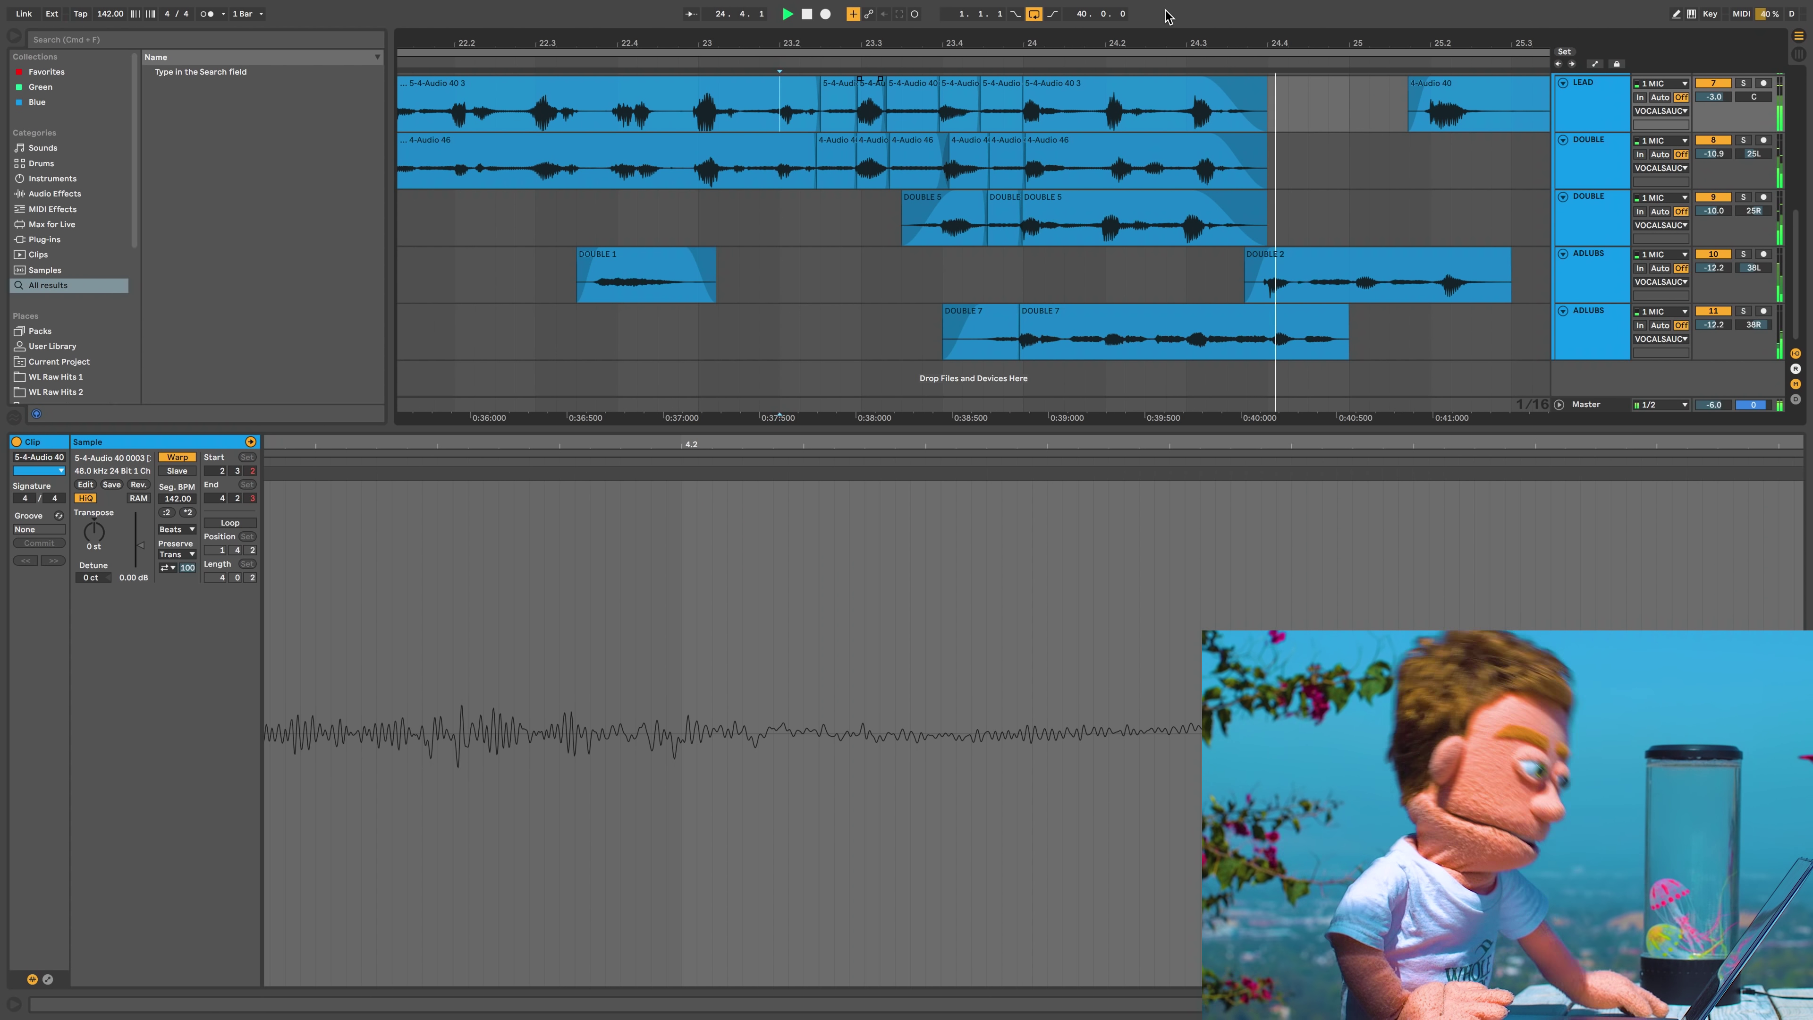
left_click_drag(1394, 42, 877, 49)
key("space")
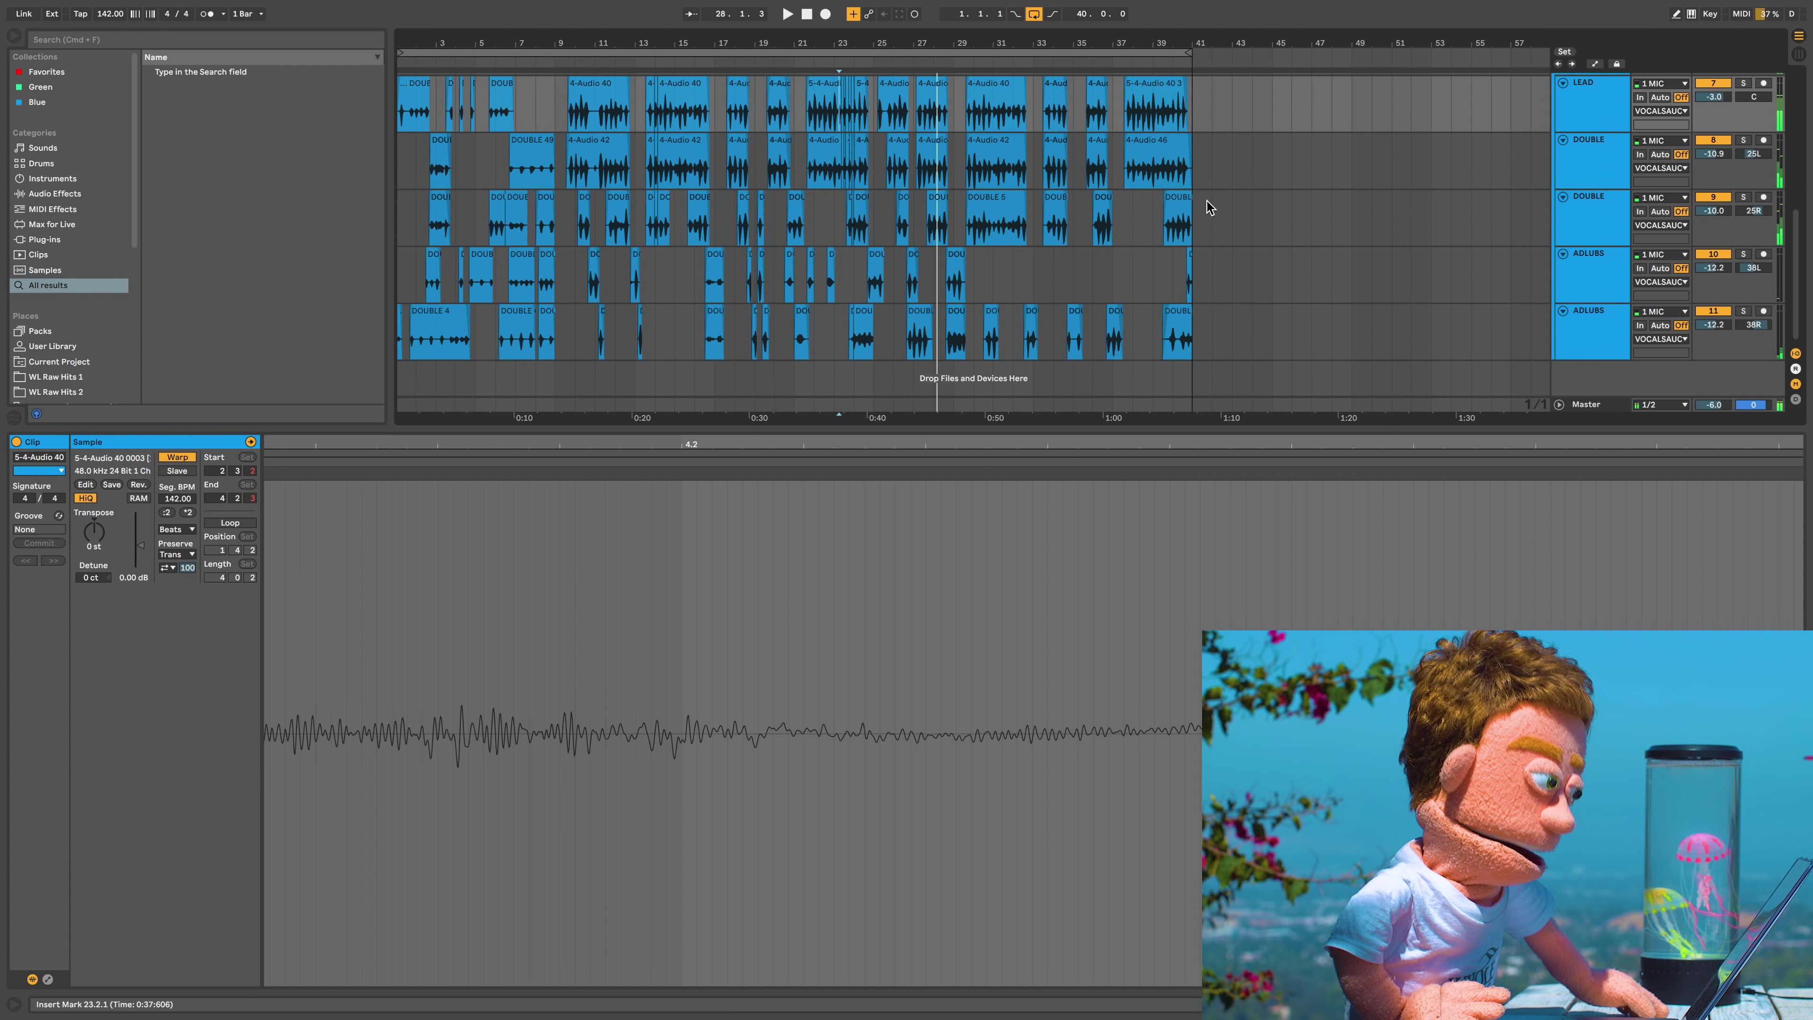
Replace the lead and double clips from 25.1.1 onward with a duplicate of the clips from 9.1.1 to 25.1.1
left_click_drag(1211, 211, 872, 125)
key("Delete")
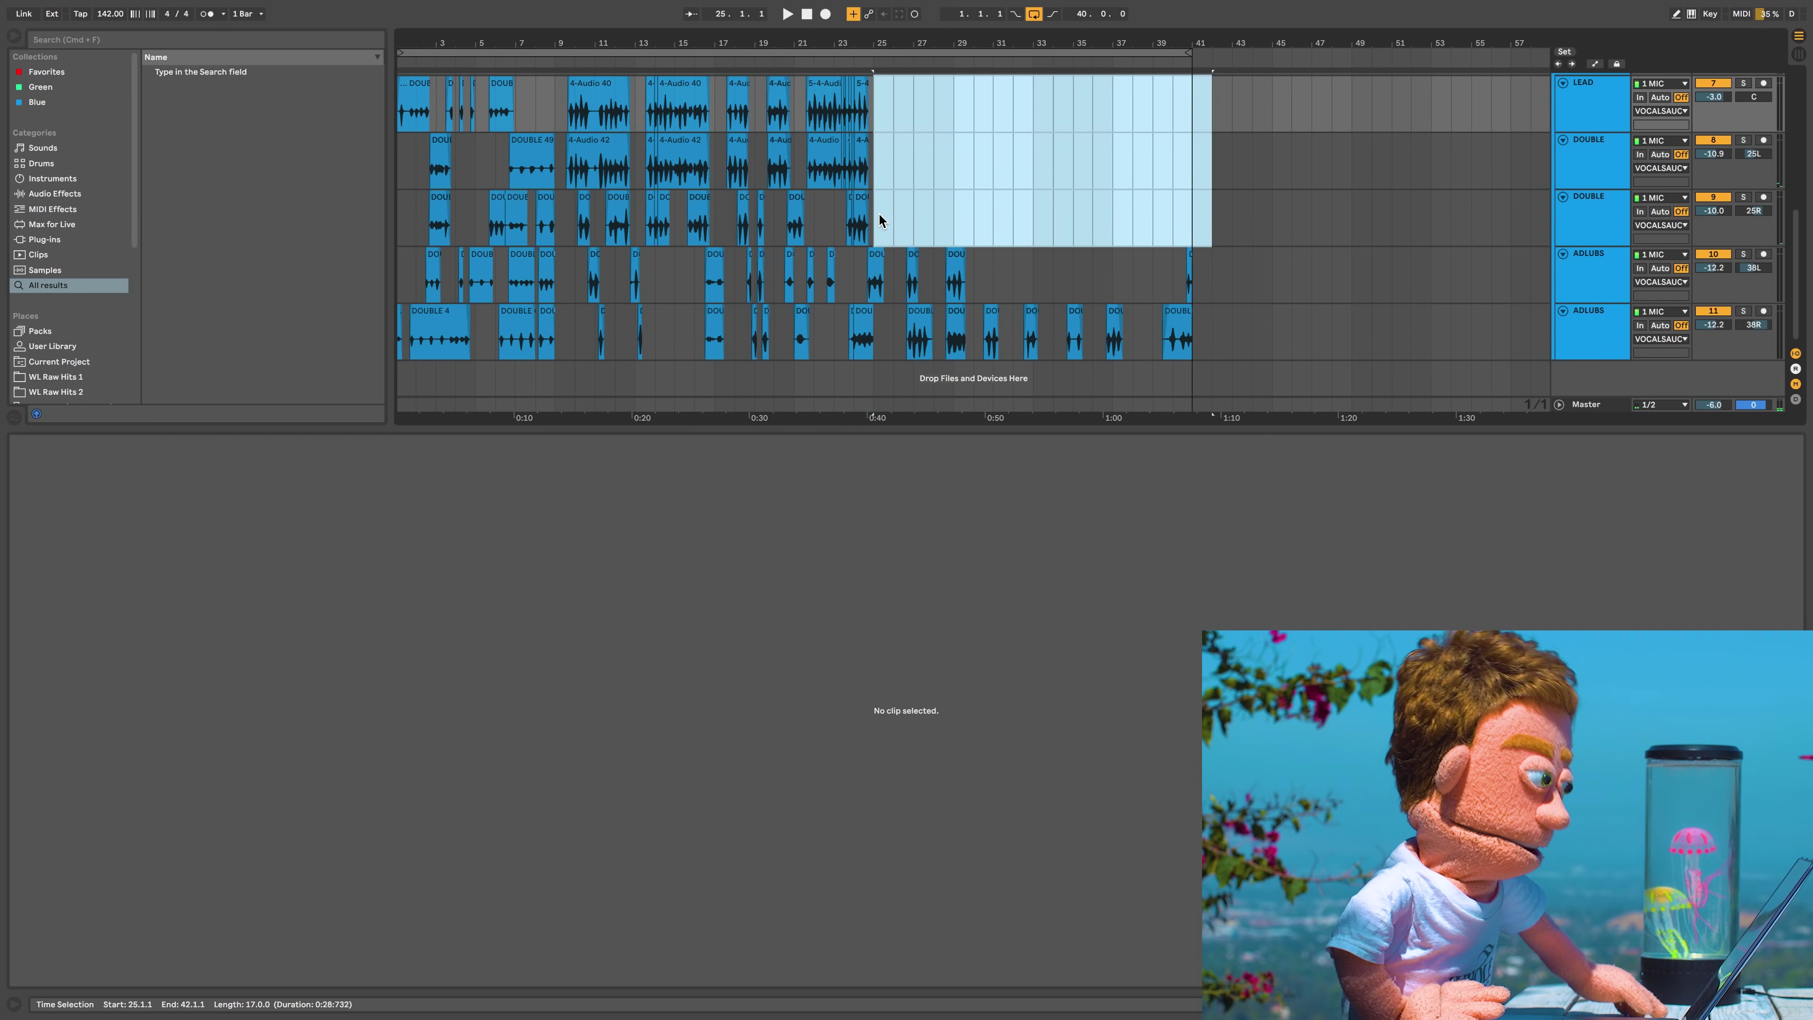
left_click_drag(874, 214, 563, 124)
left_click(554, 98, "shift")
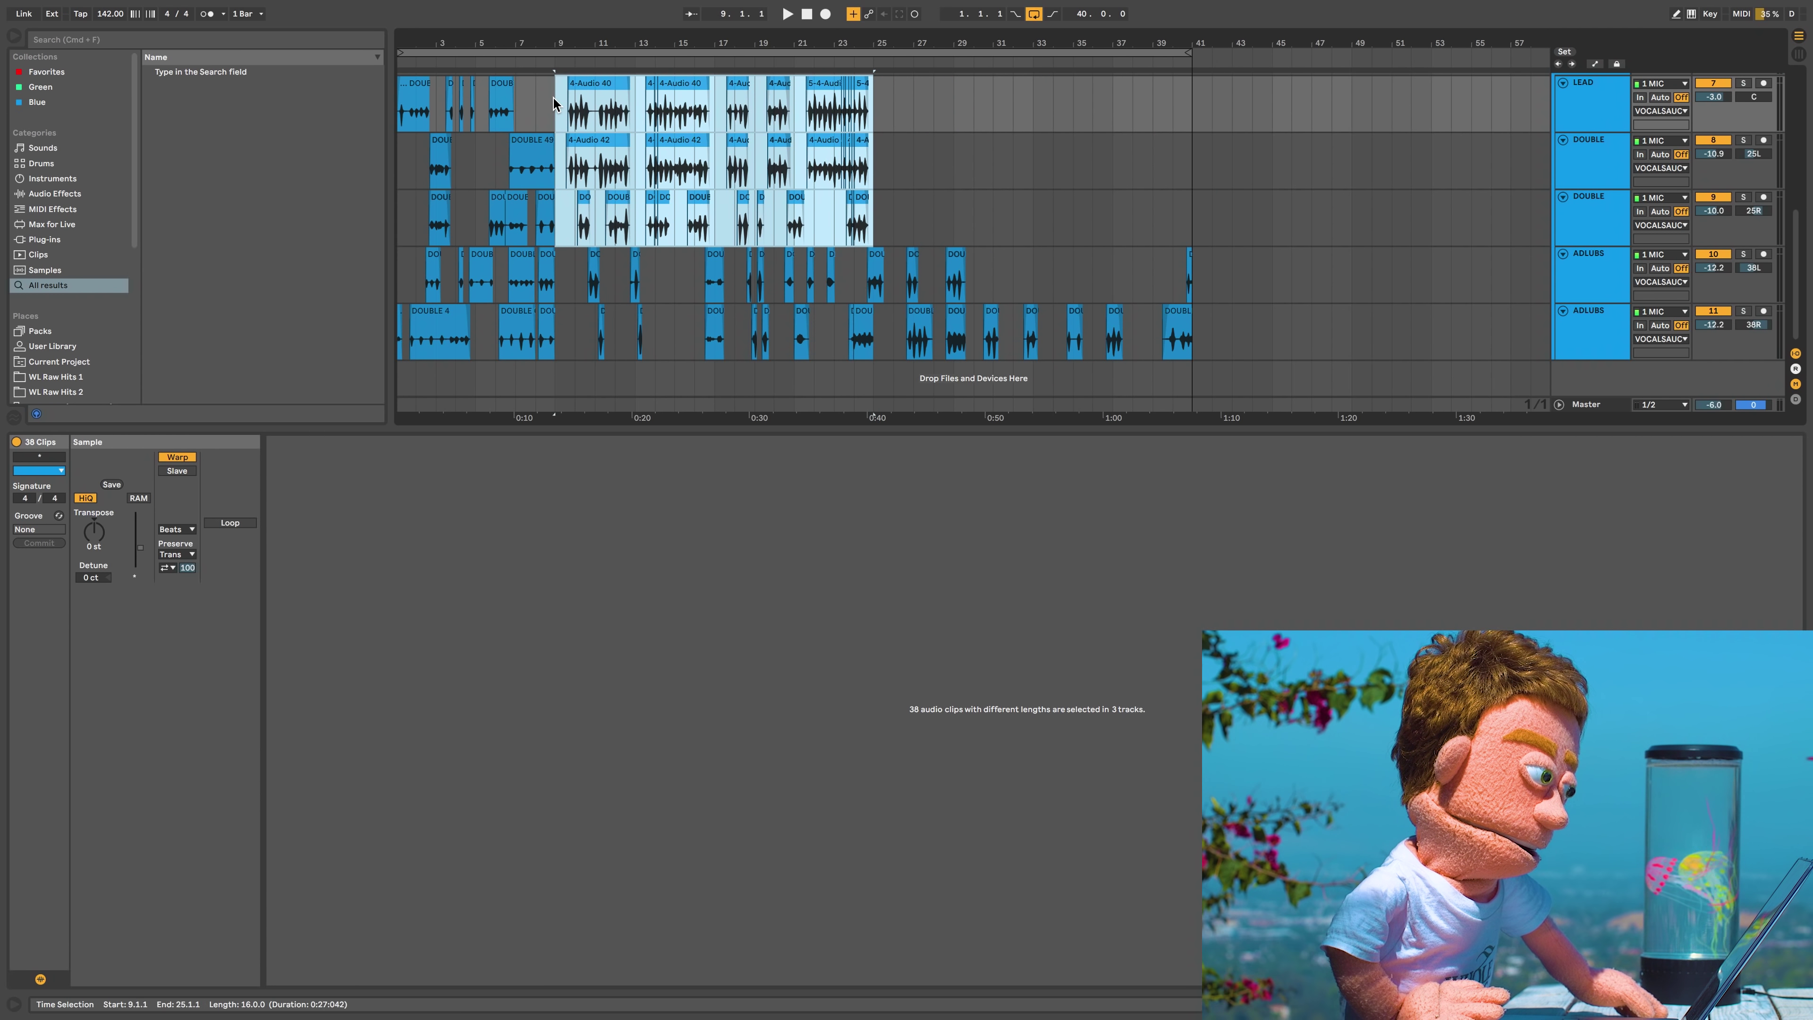
key("super+d")
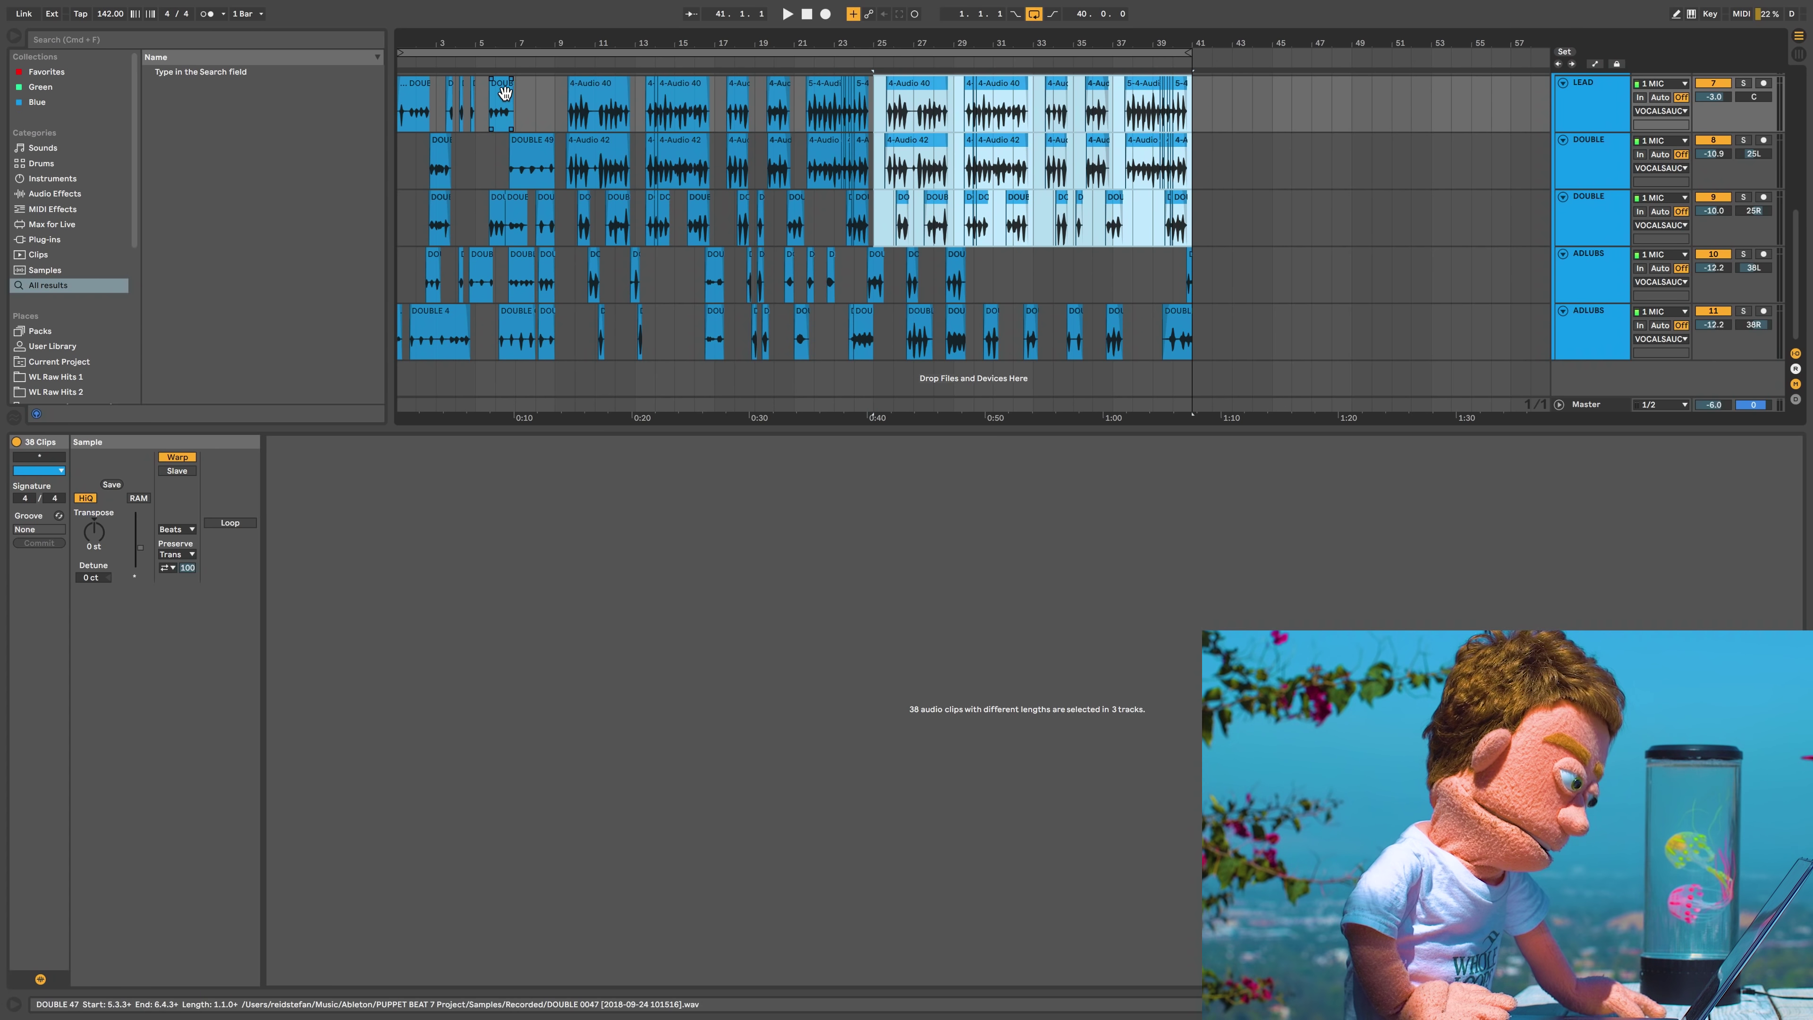
Split the lower adlib clip around the word between 2.3.3 and about 2.4.3, and nudge that word slightly later
left_click_drag(422, 43, 422, 187)
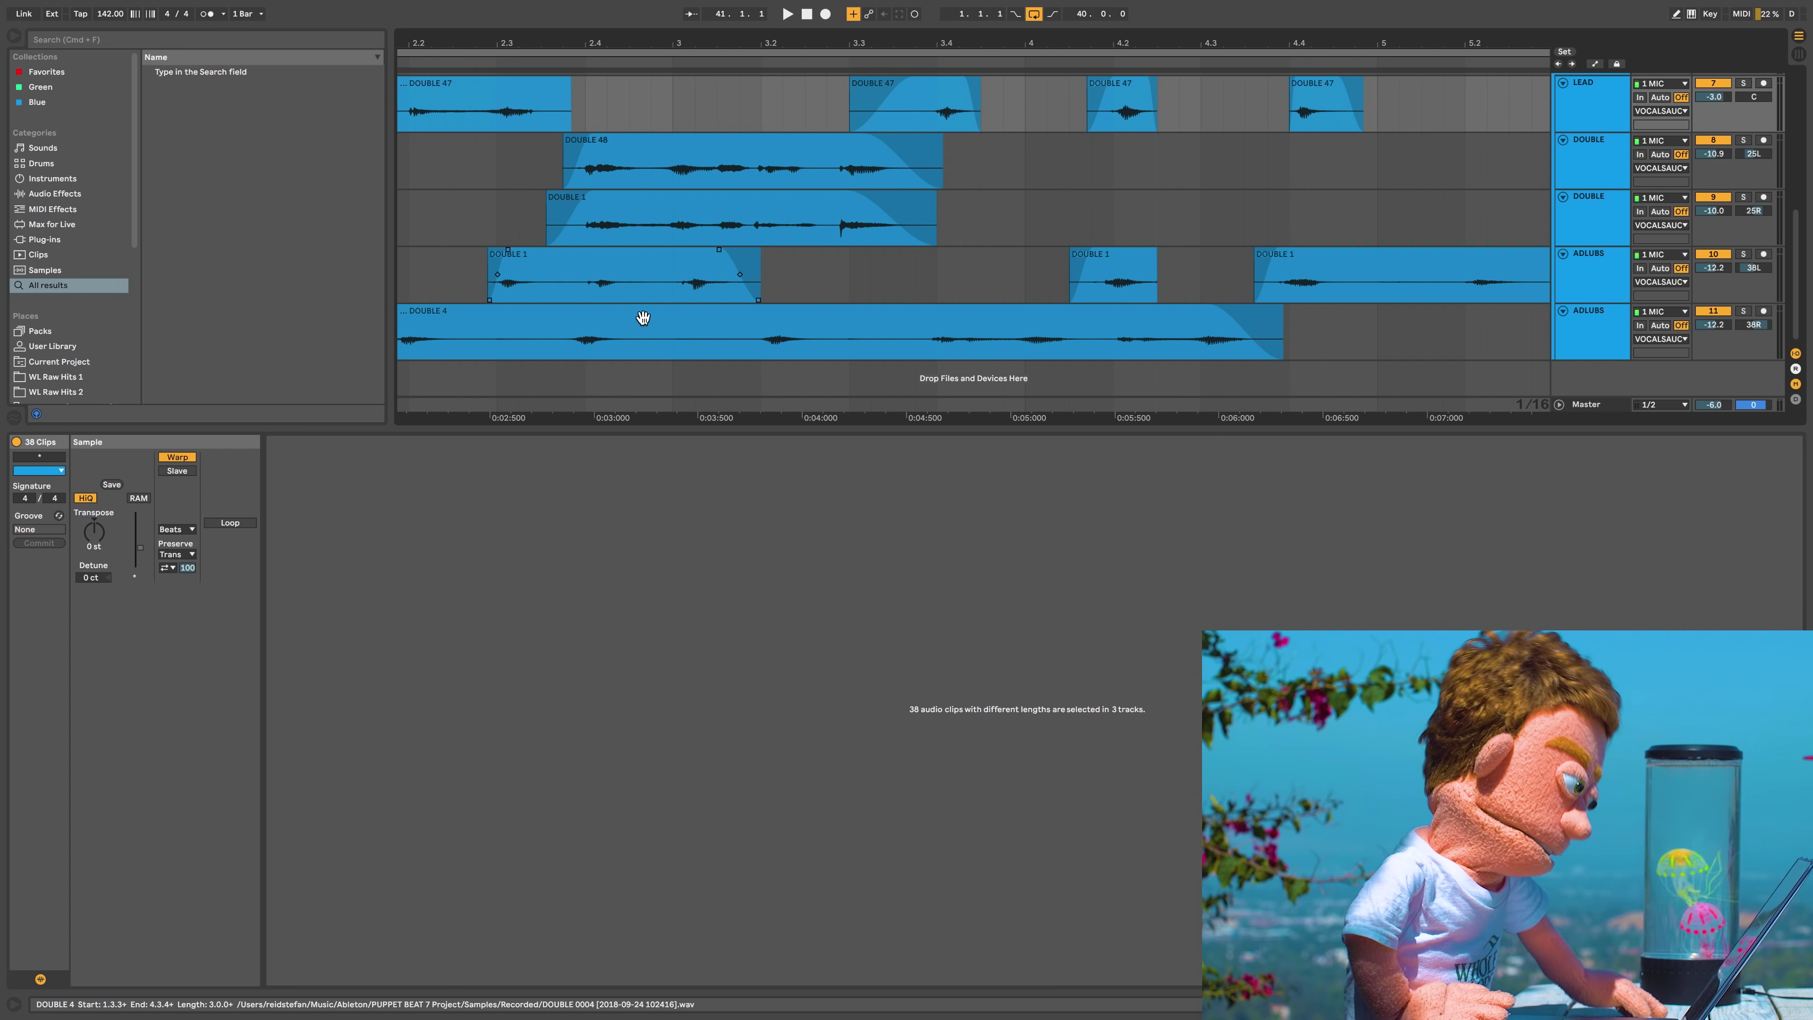
left_click_drag(548, 343, 634, 337)
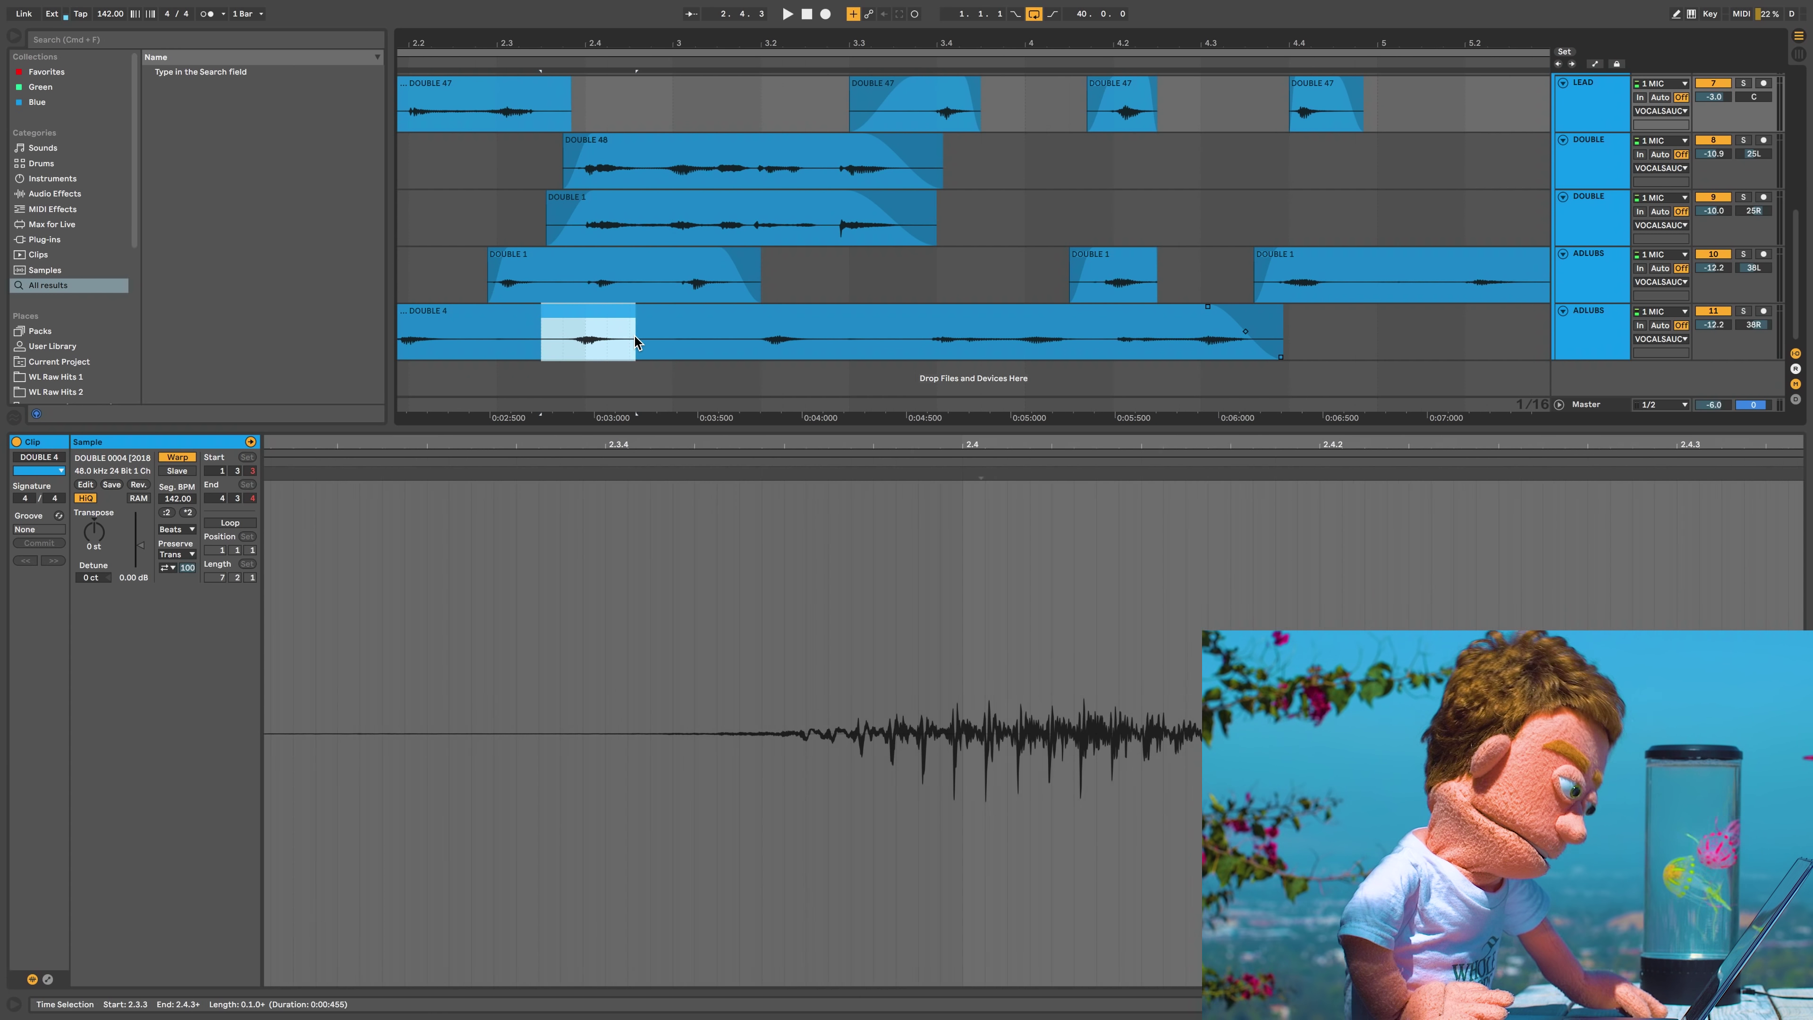
key("super+e")
key("Right")
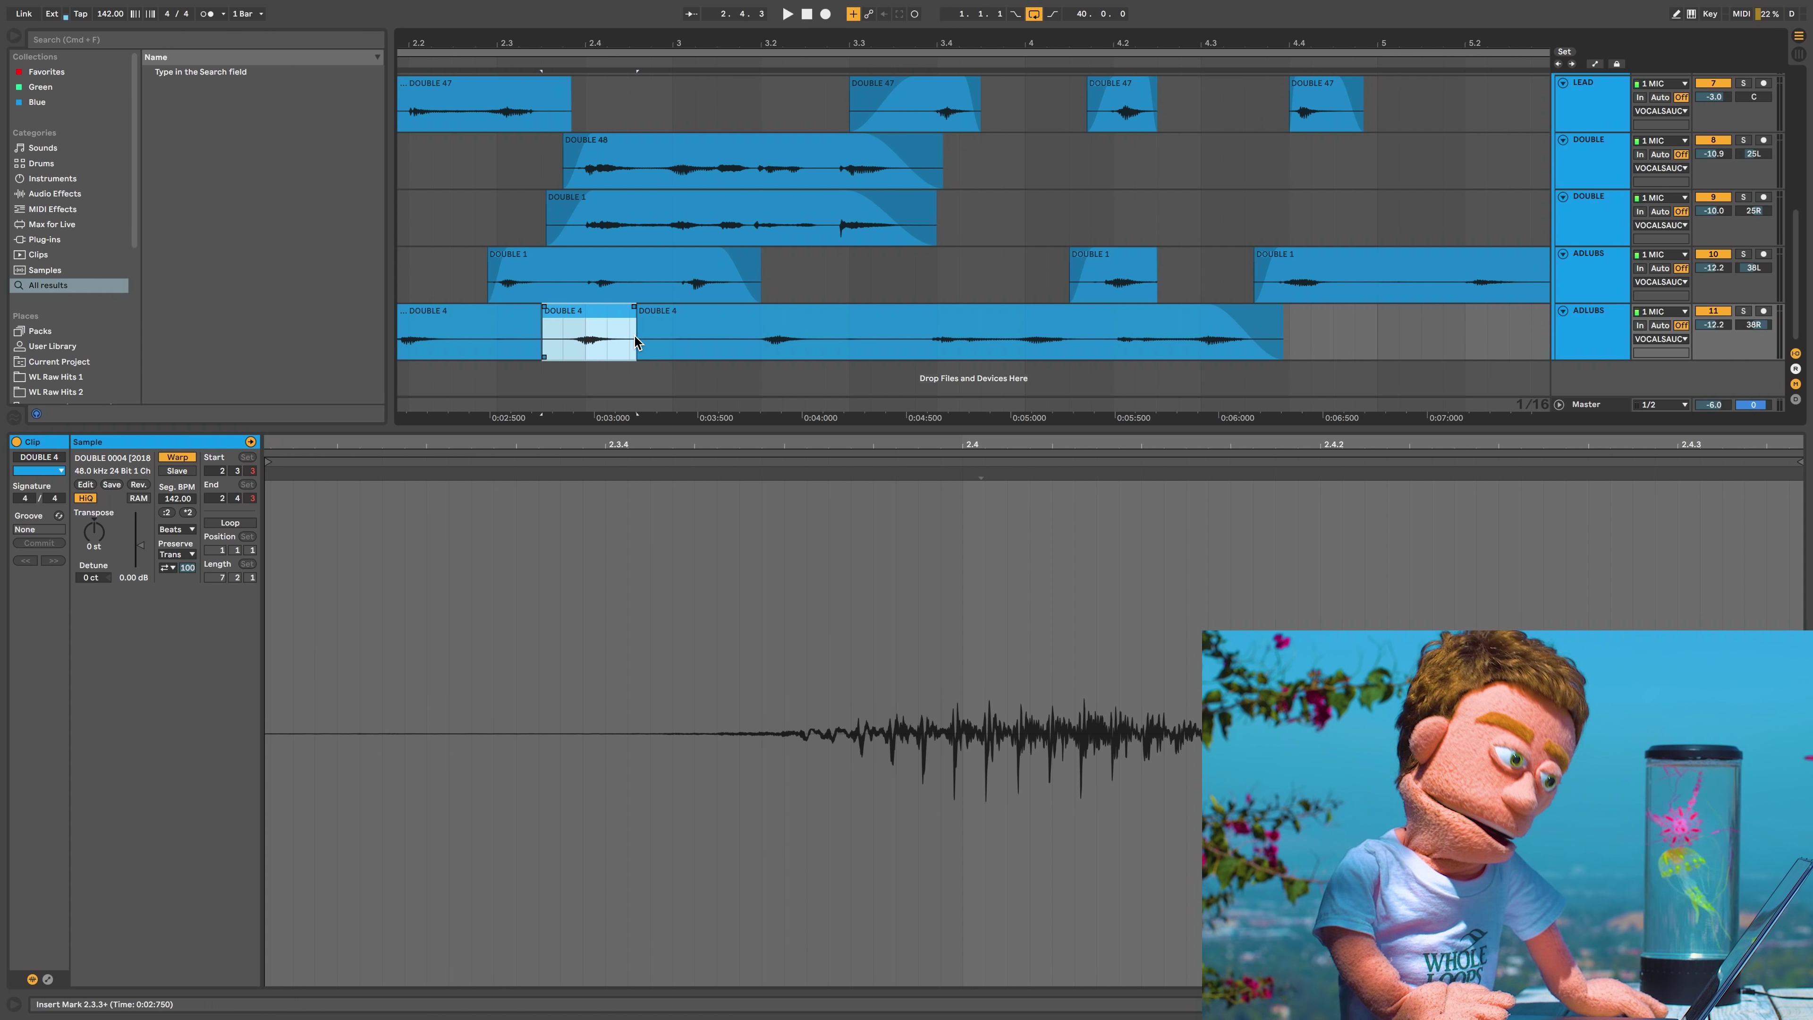
Split the upper adlib clip around the word between about 2.3.4 and 2.4.4, and nudge that word and the following one slightly earlier
left_click(596, 295, "shift")
mouse_move(573, 286)
left_mouse_down()
mouse_move(650, 286)
mouse_move(570, 294)
left_mouse_up()
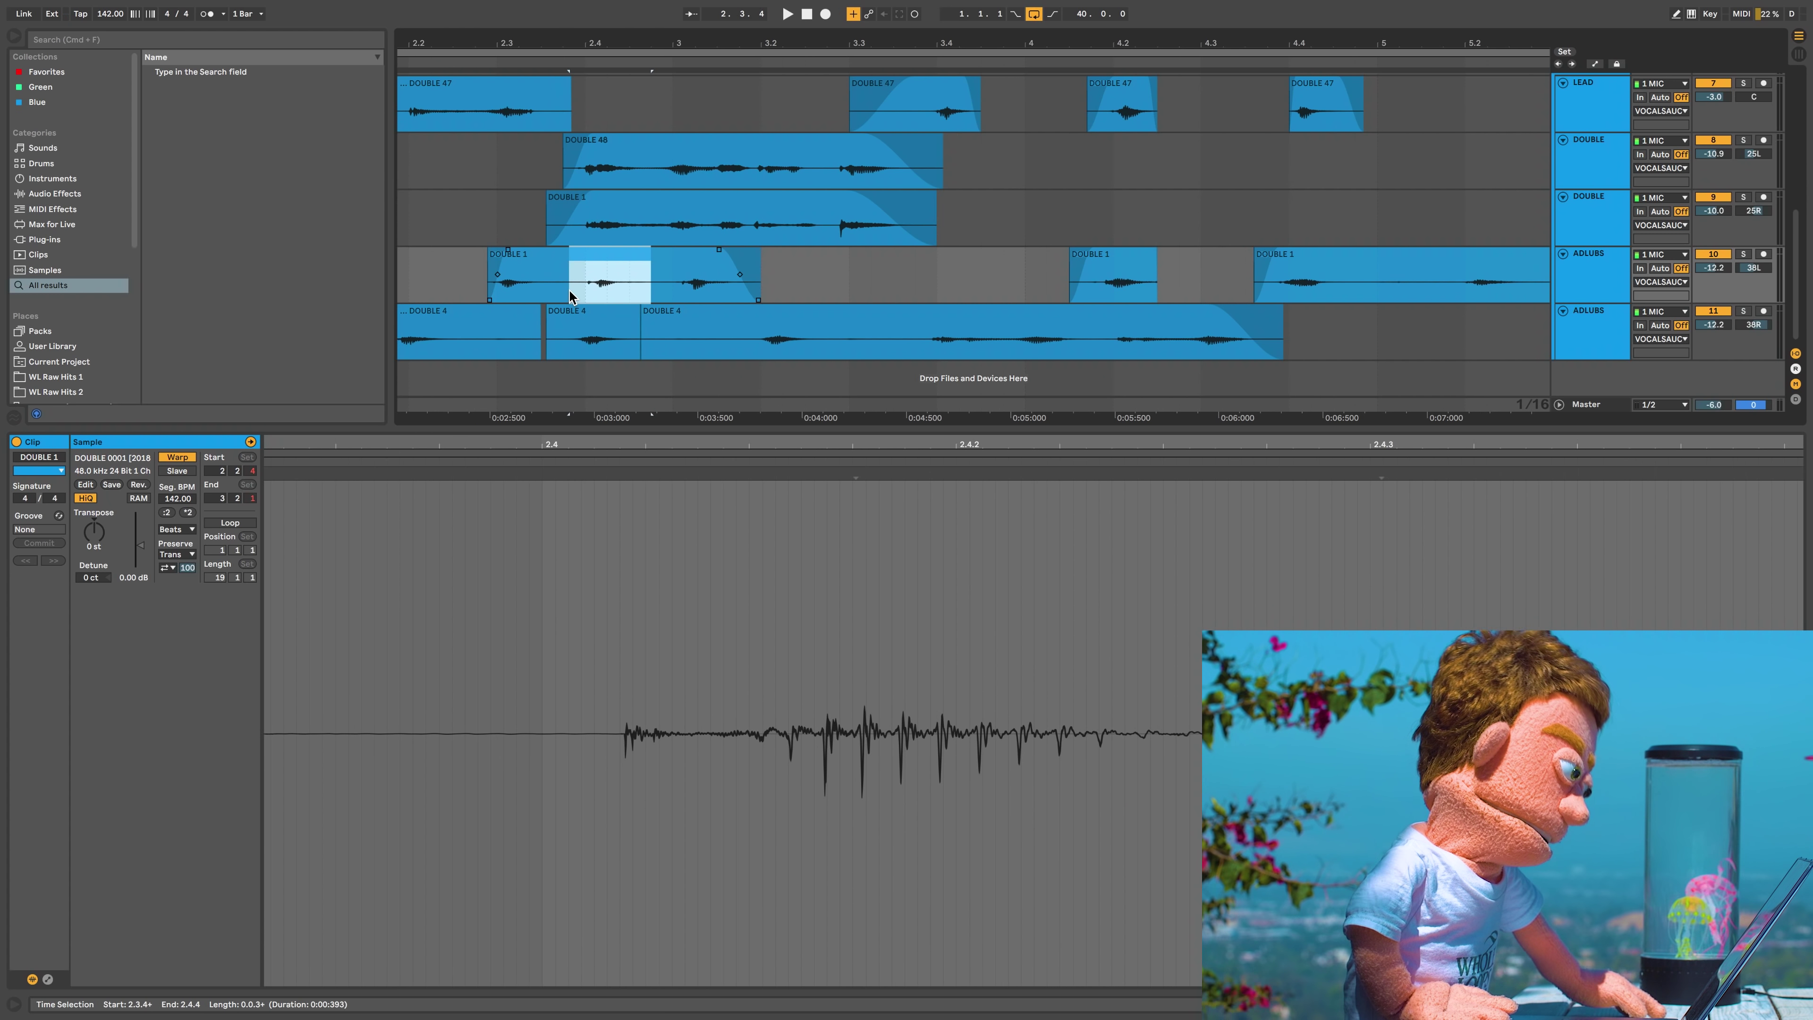
key("super+e")
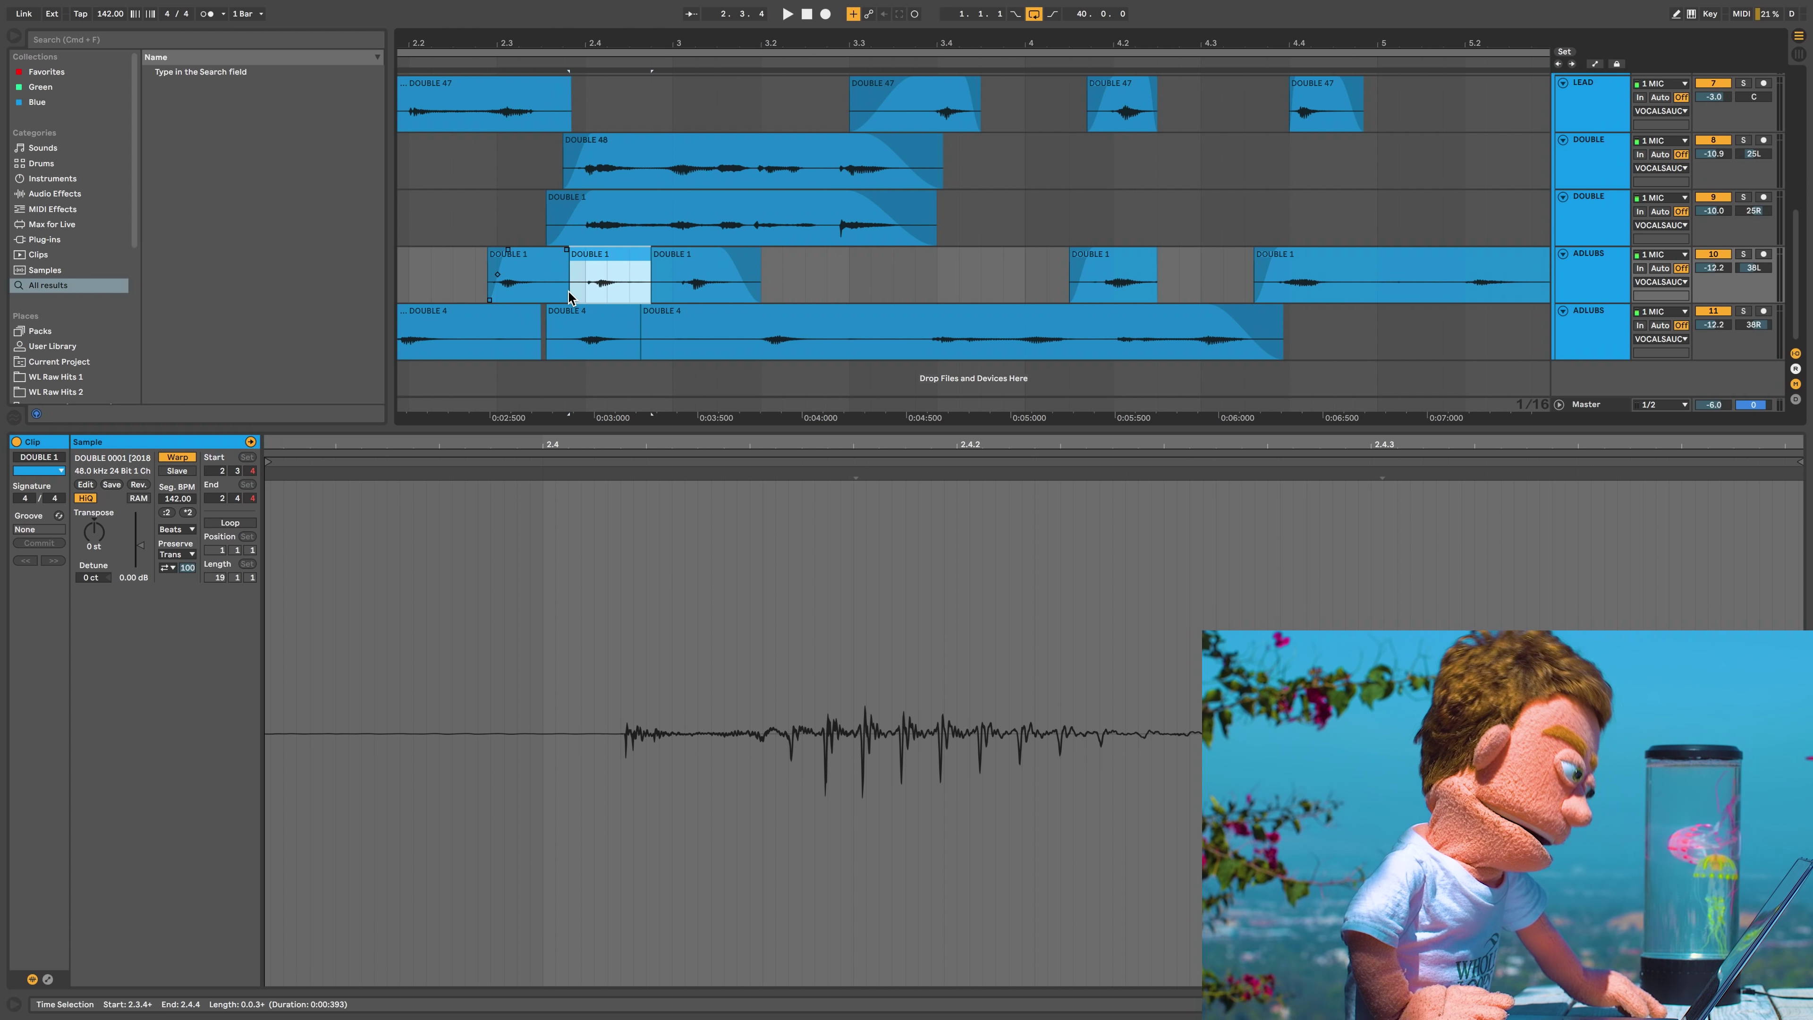
key("Left")
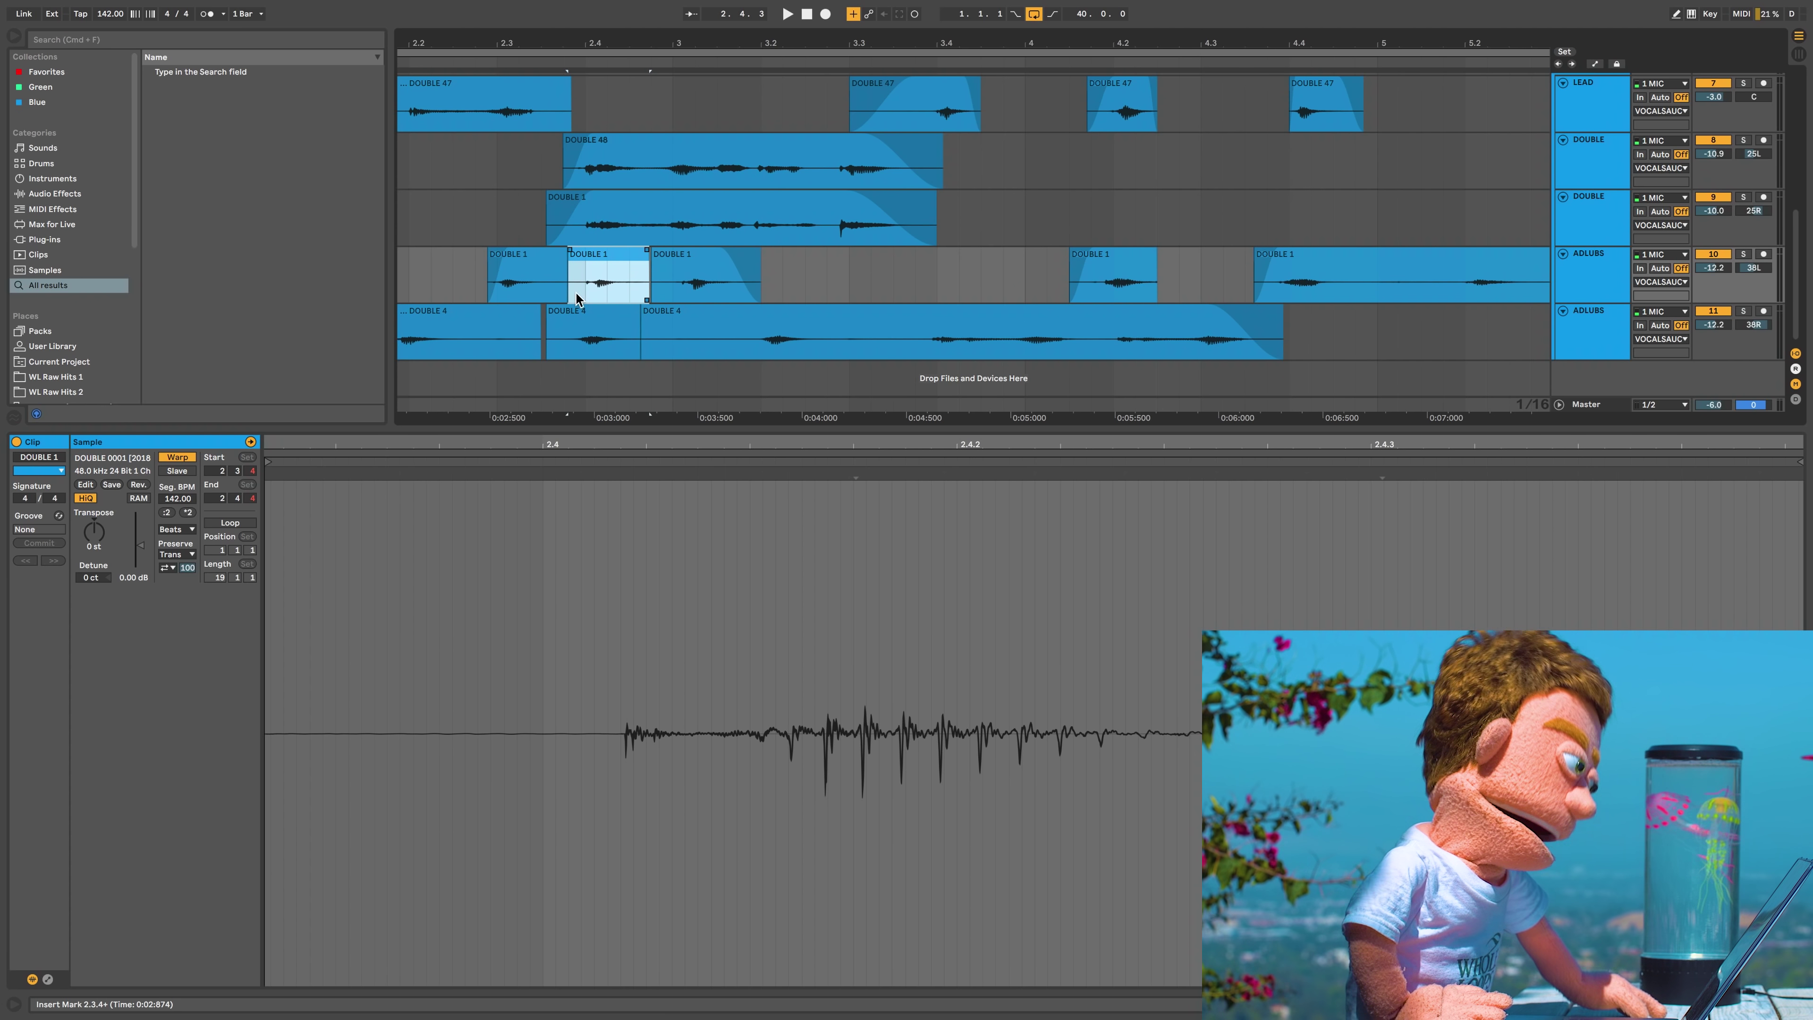
left_click(687, 262)
key("Left")
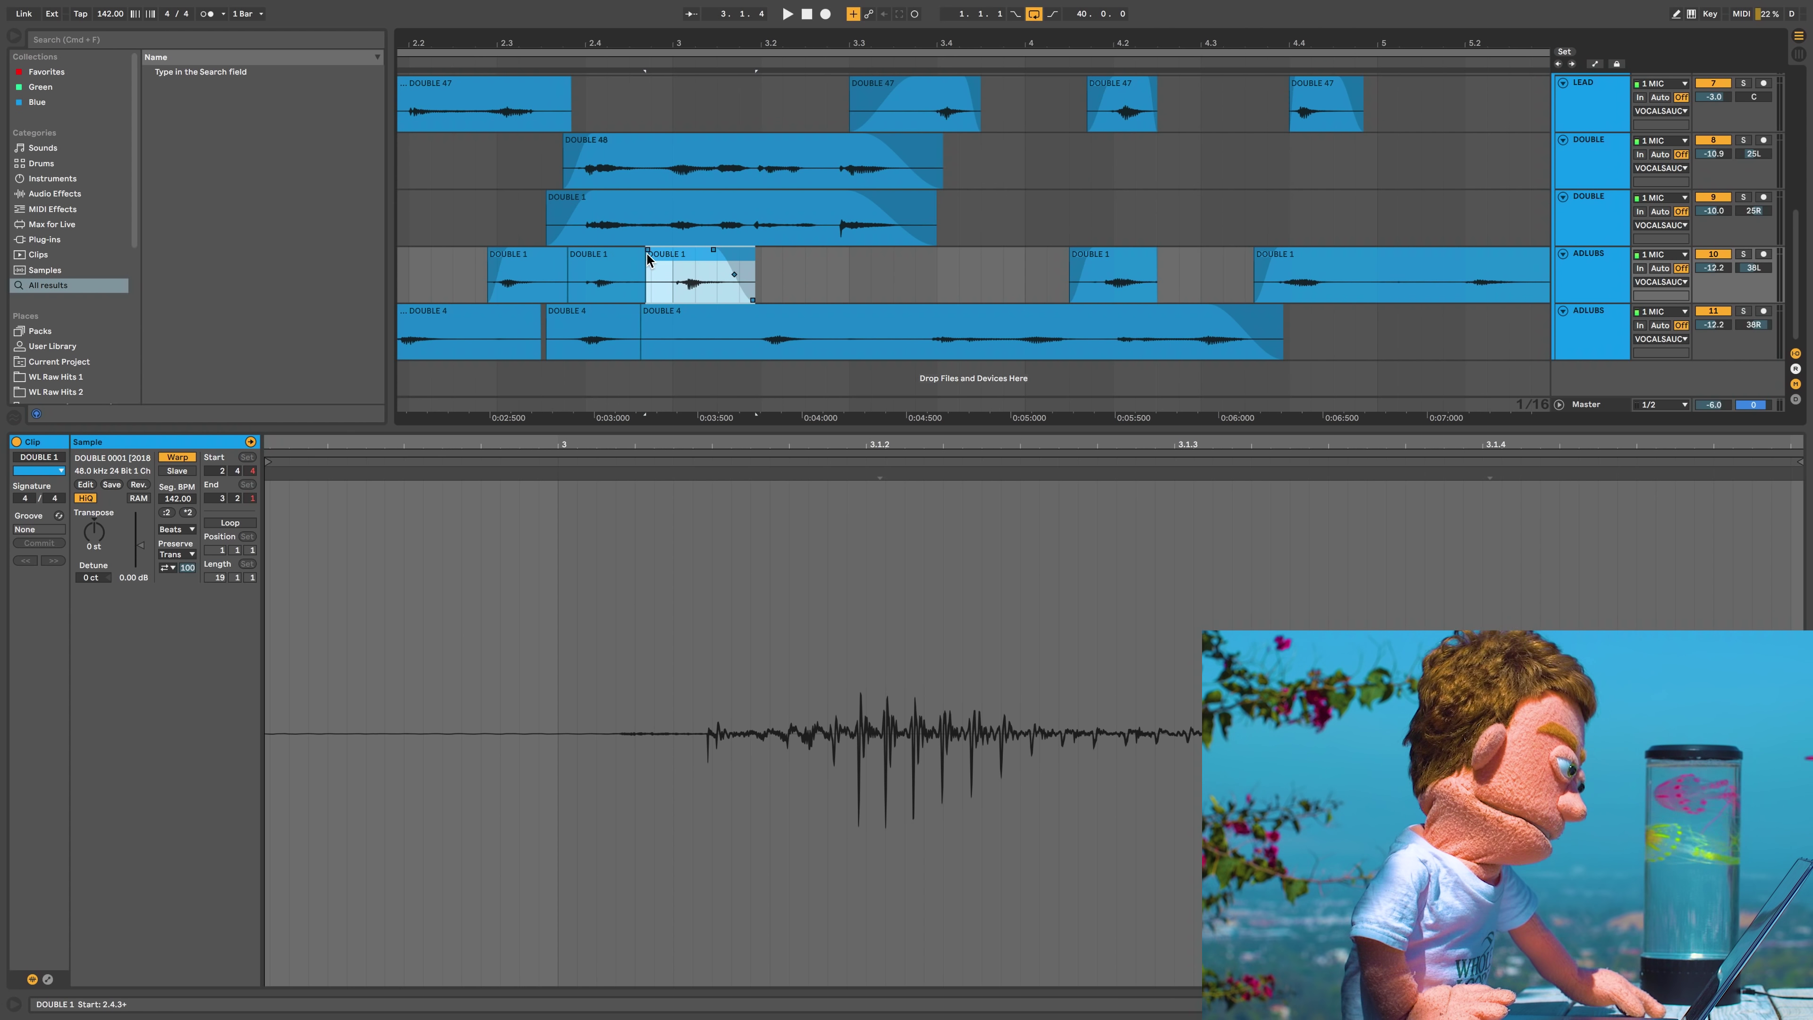
Split the lead clip around the word between about 14.2.4 and 14.4, and play the isolated section
scroll(793, 287, "right", 5)
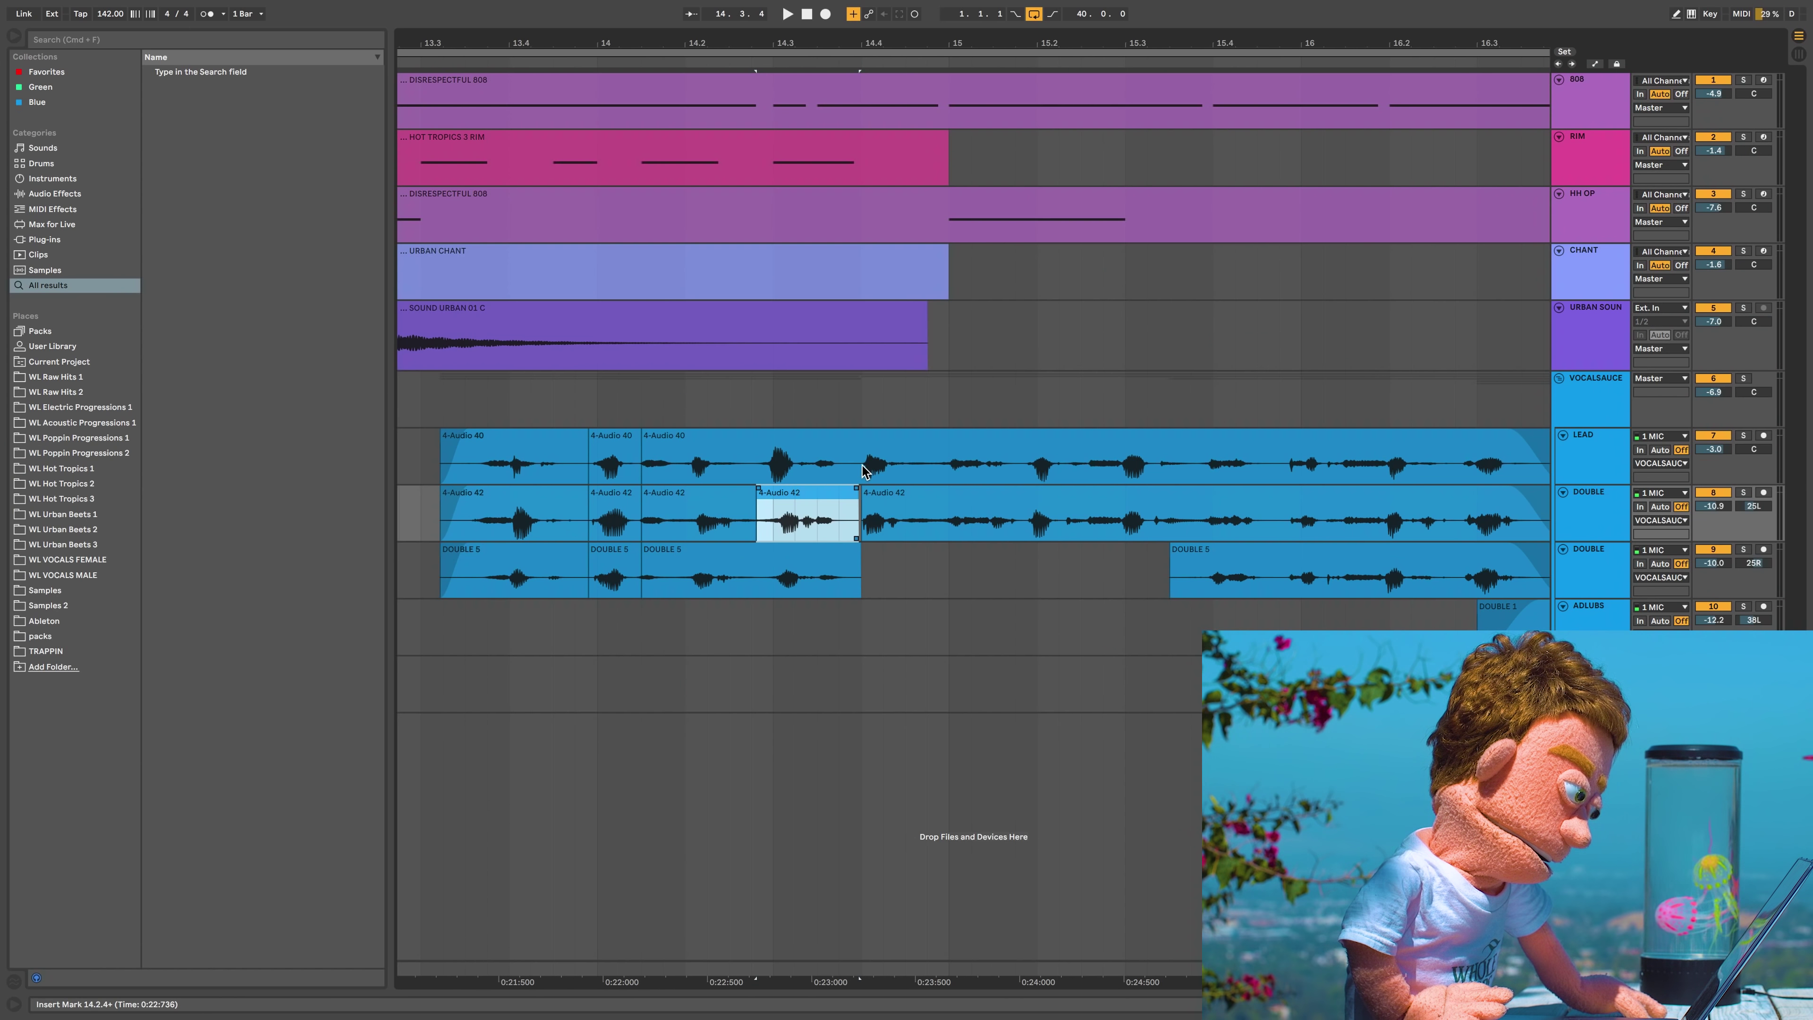
left_click(853, 475)
left_click_drag(853, 475, 750, 473)
key("super+e")
key("space")
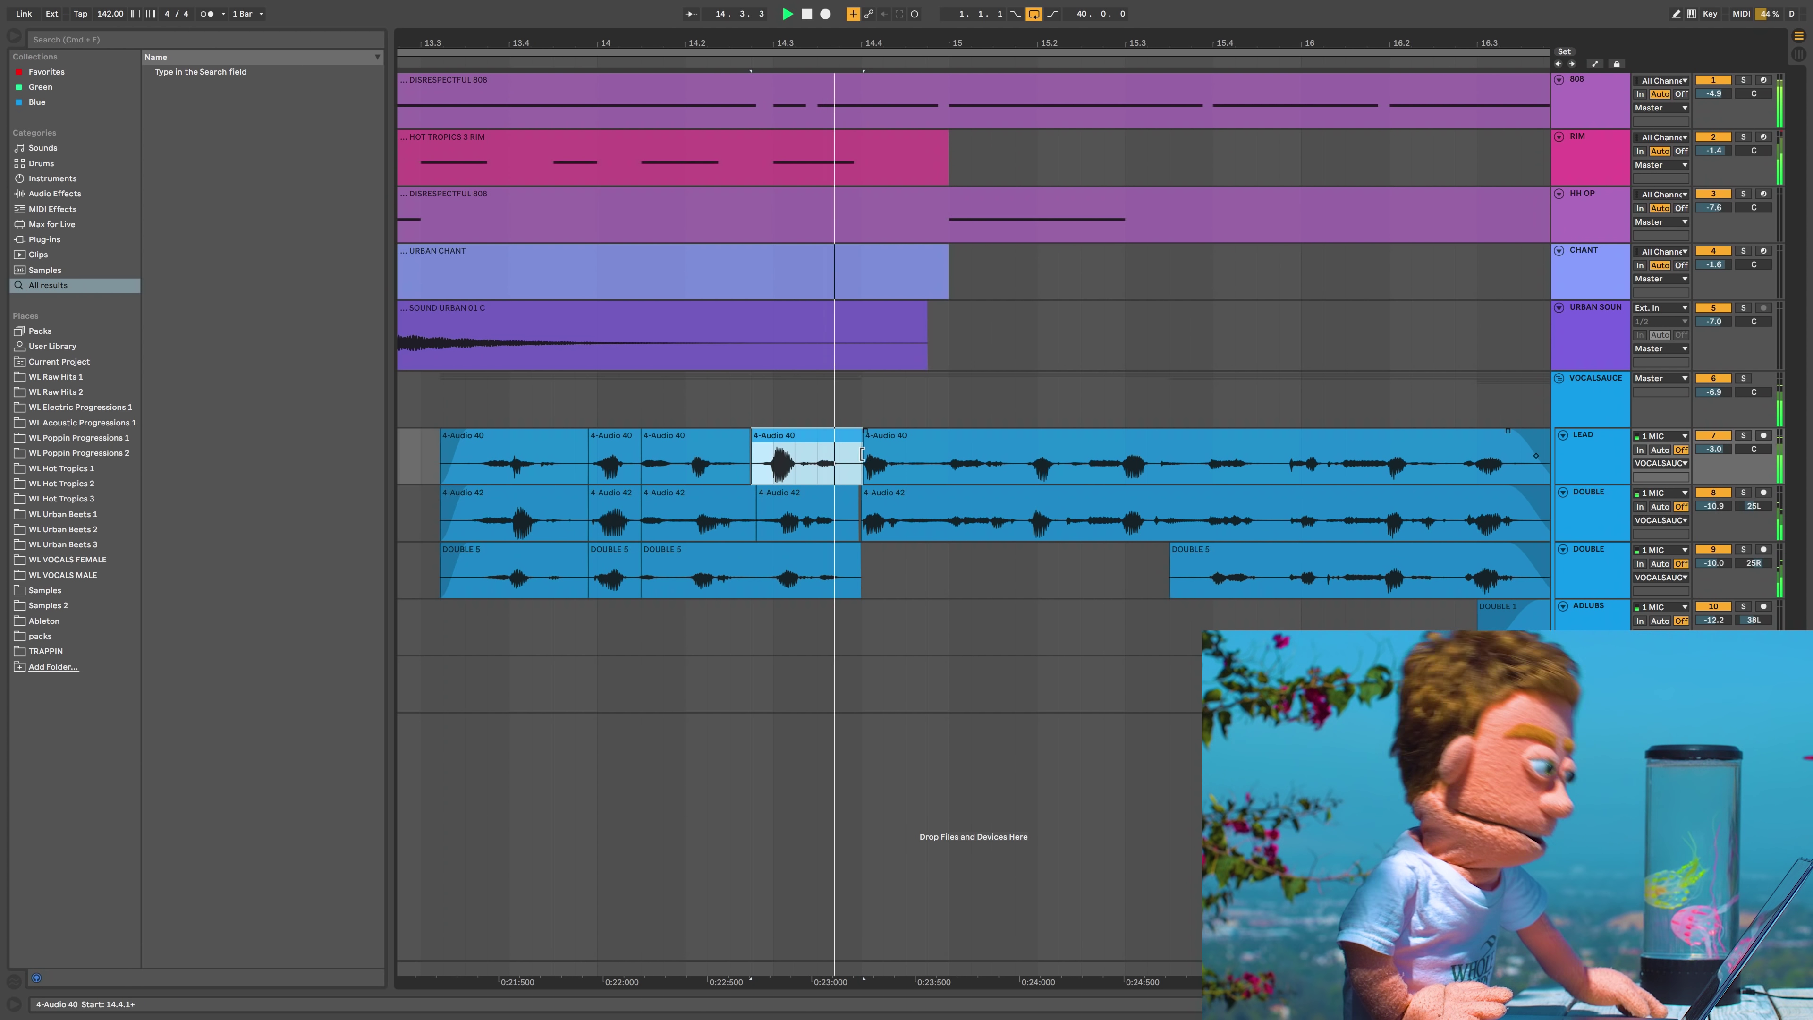
key("space")
Adjust the timing of the isolated first double word near 14.3 against the lead while playing it back
left_click(805, 500)
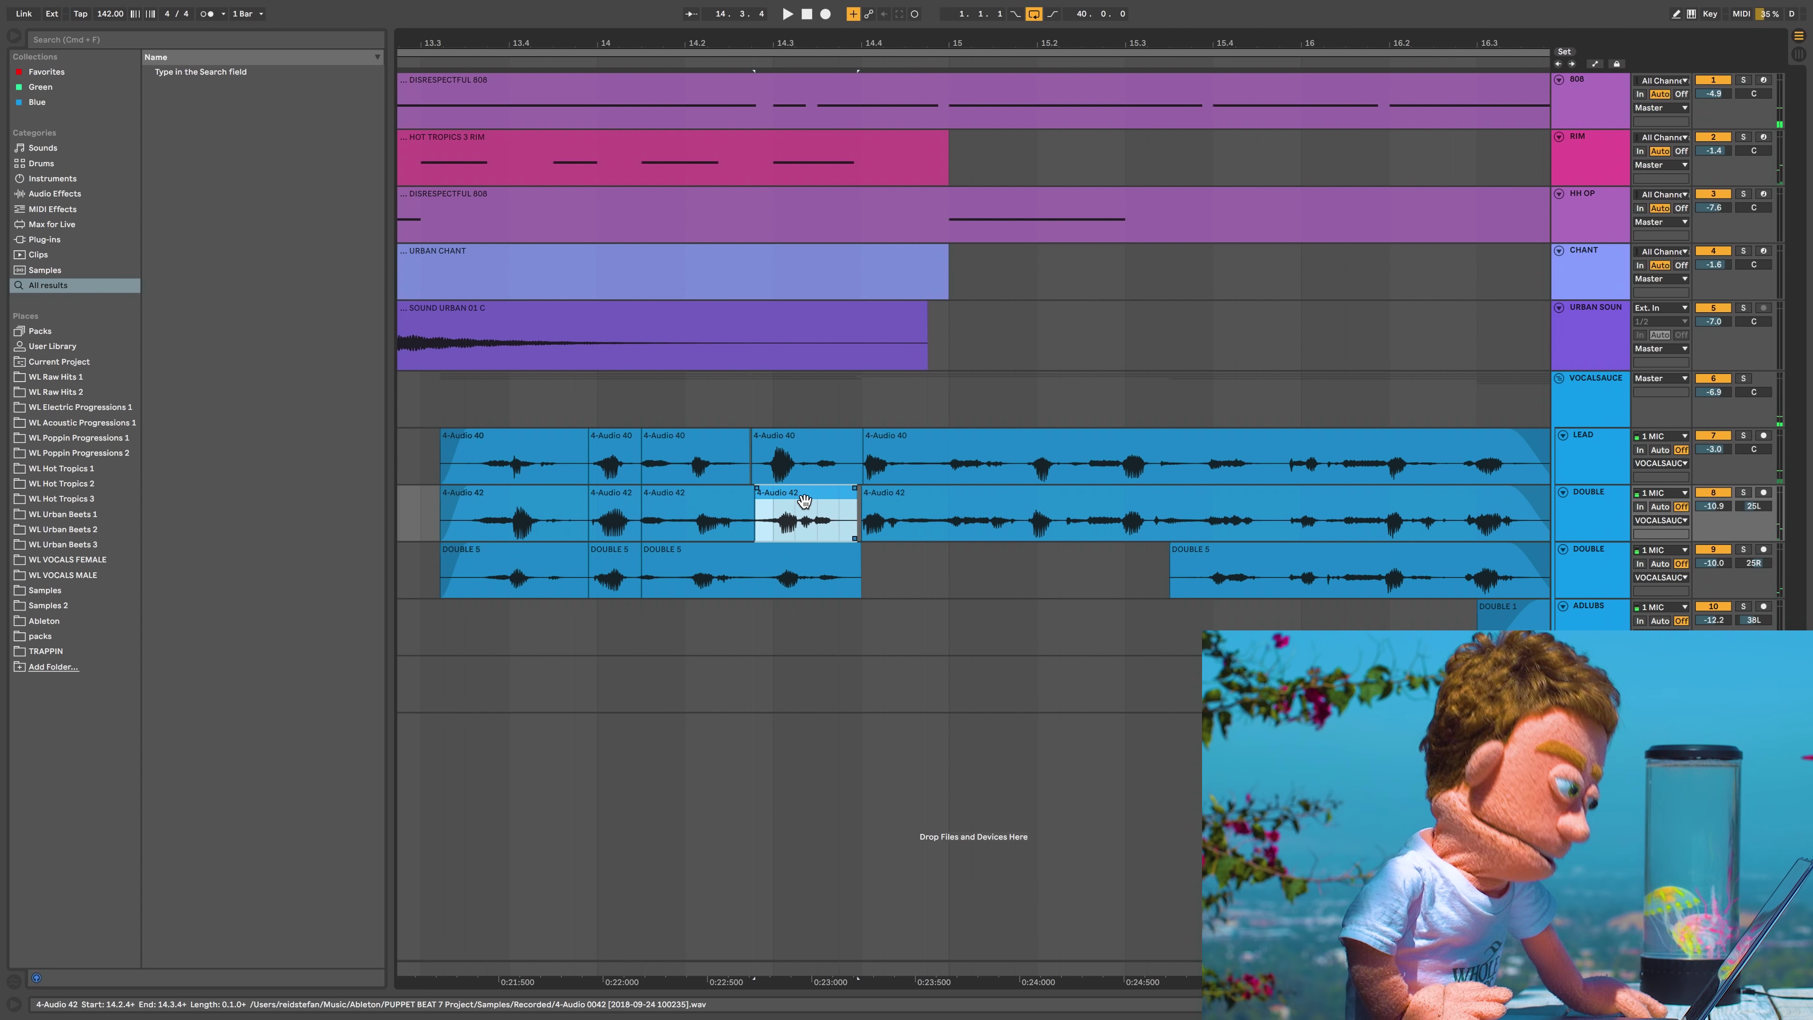
key("space")
left_click_drag(803, 510, 806, 510)
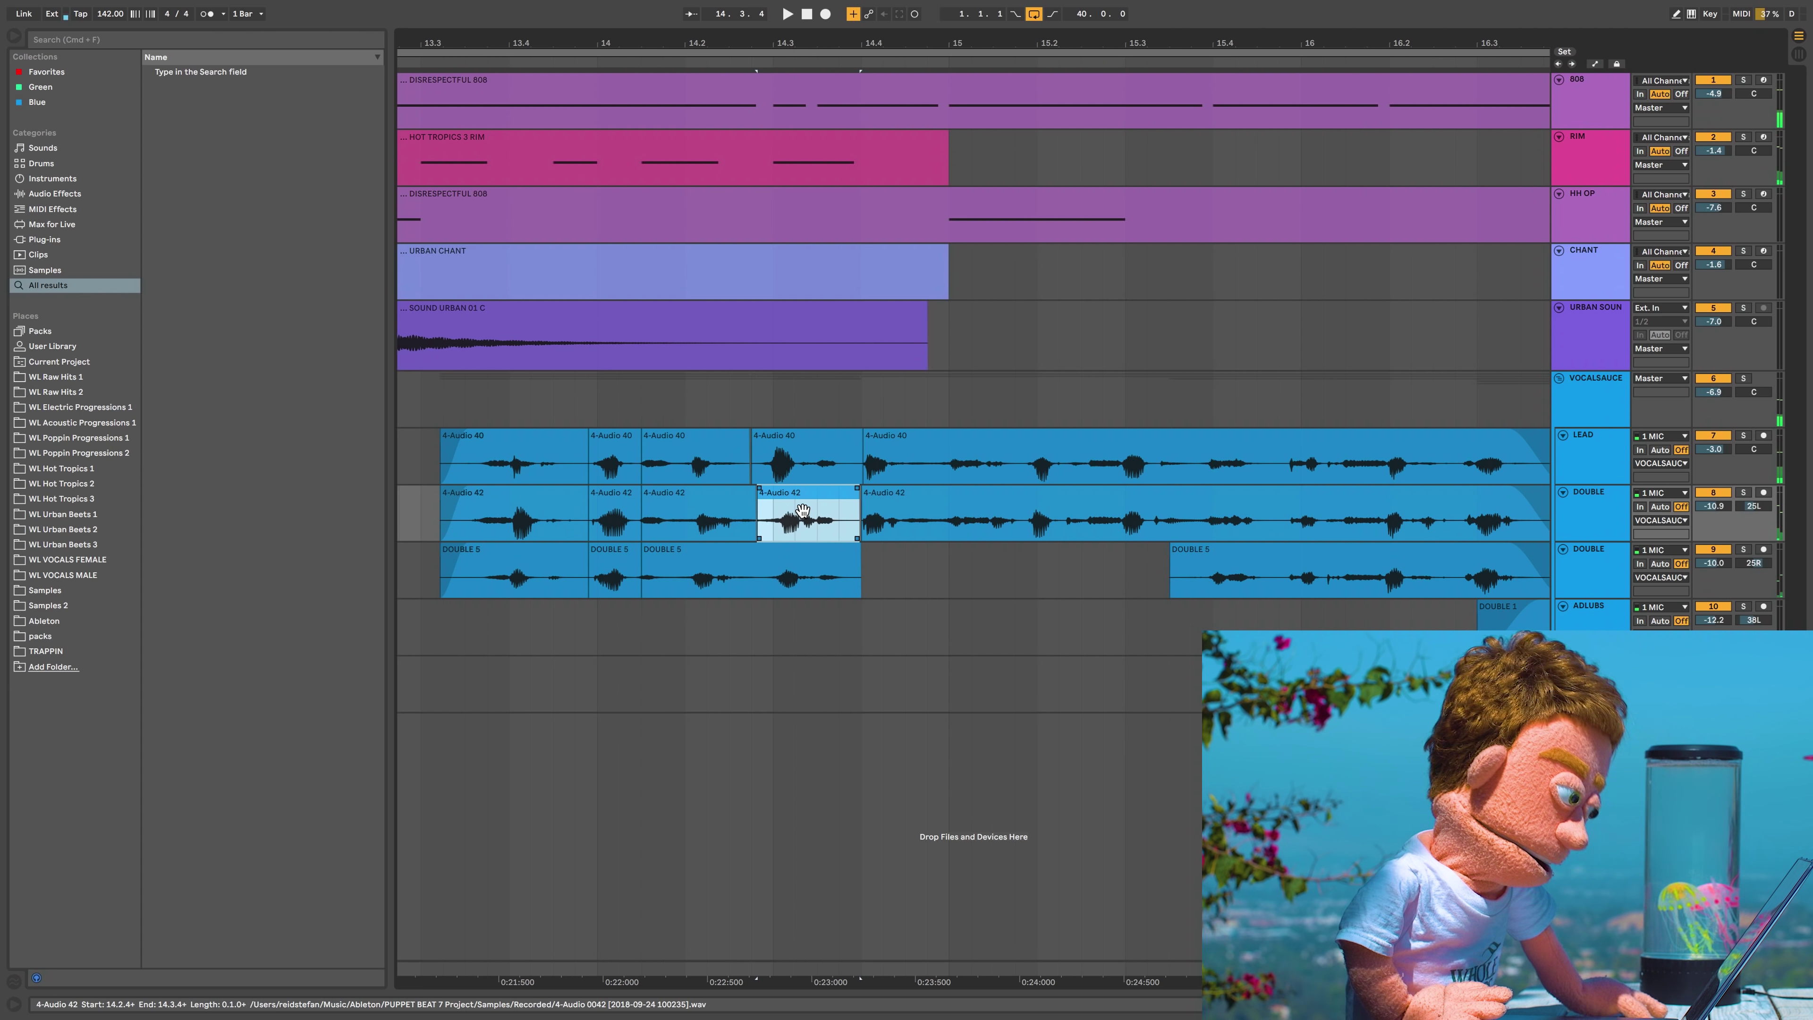
key("space")
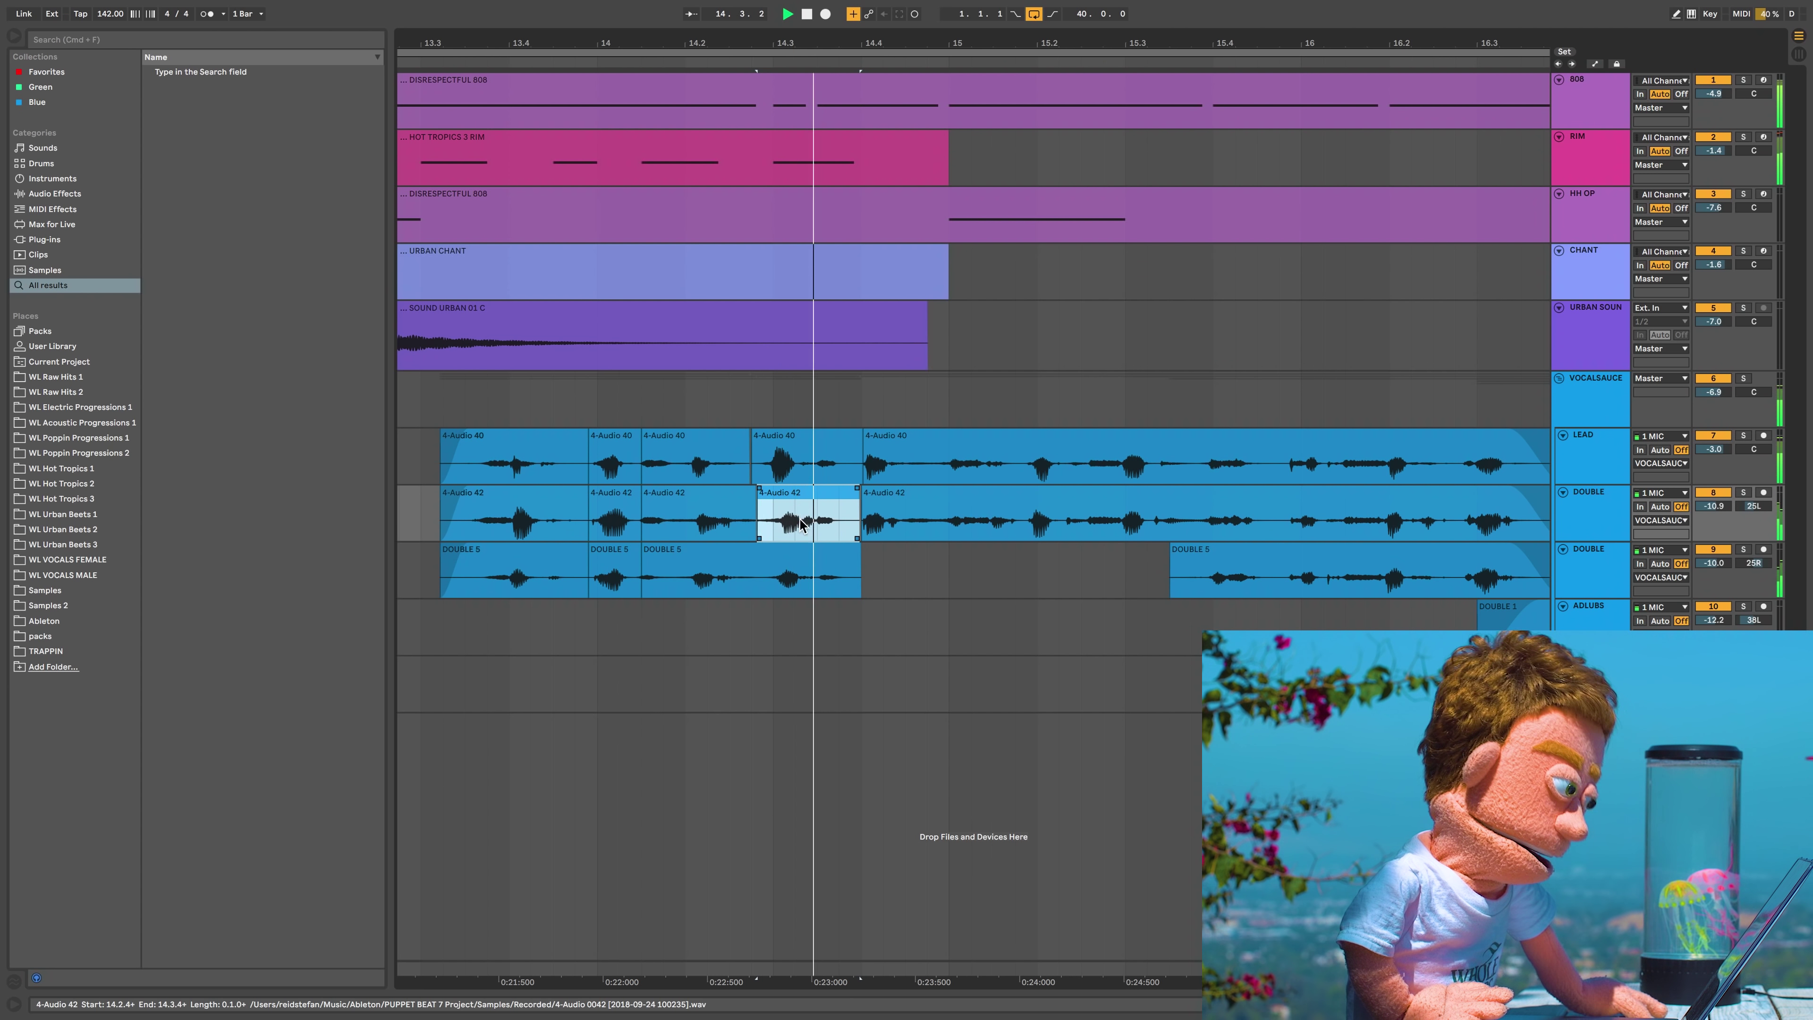
Crossfade the starts of the isolated double and lead words near 14.3, and extend the following double clip's start back to about 14.3.4
left_click(756, 500)
left_click_drag(757, 497, 757, 432)
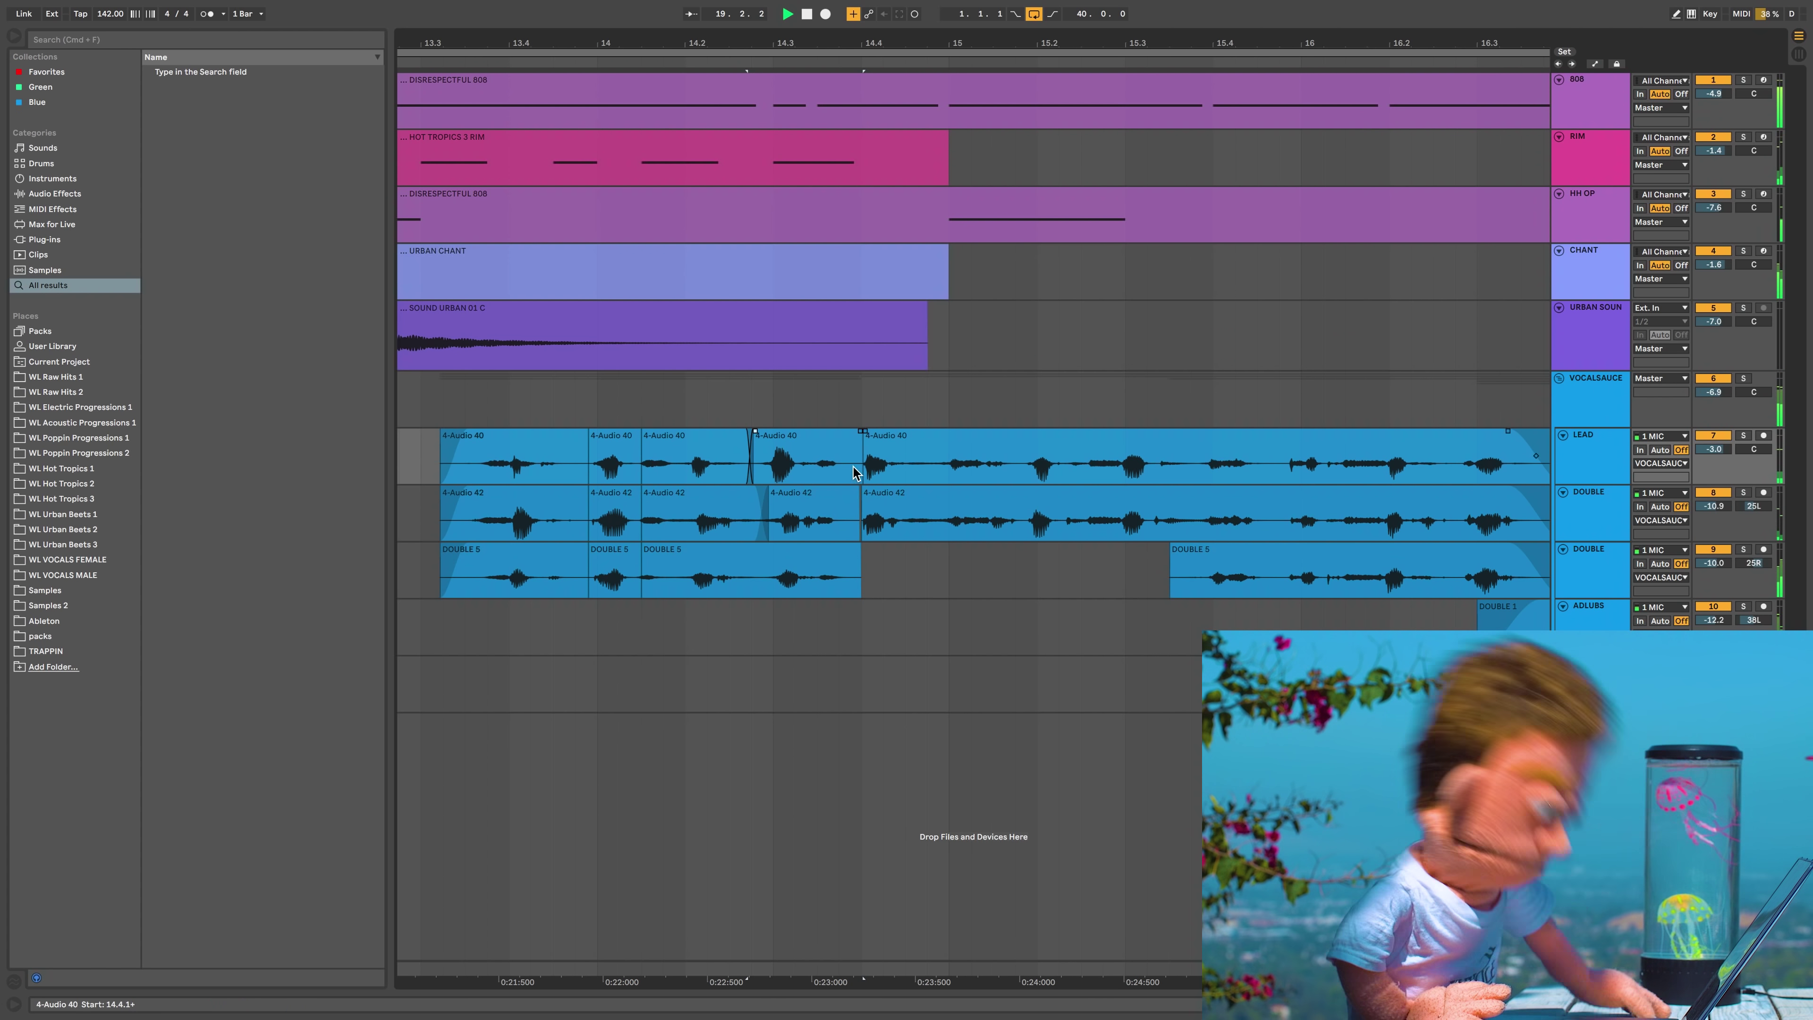
left_click_drag(862, 500, 855, 500)
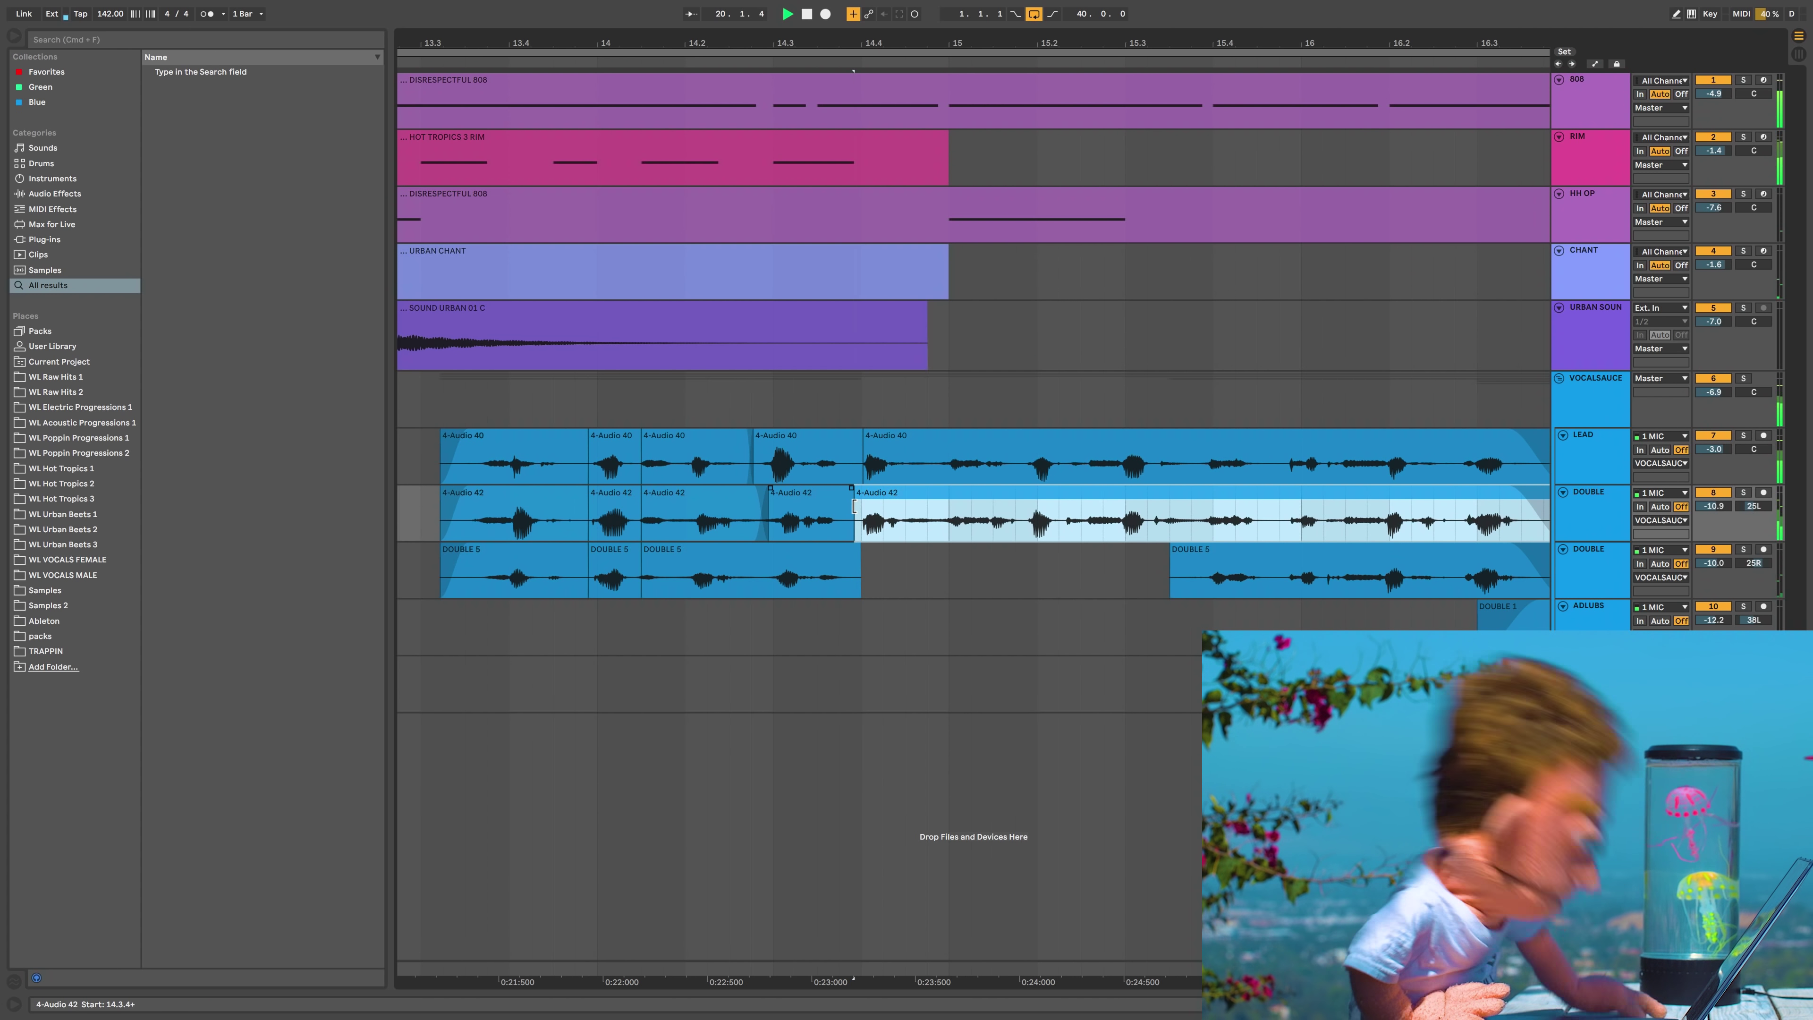
Play the vocals through to 24.4, and nudge the second double's three clips between 23.3.3 and 24.4 slightly later
scroll(1172, 485, "right", 15)
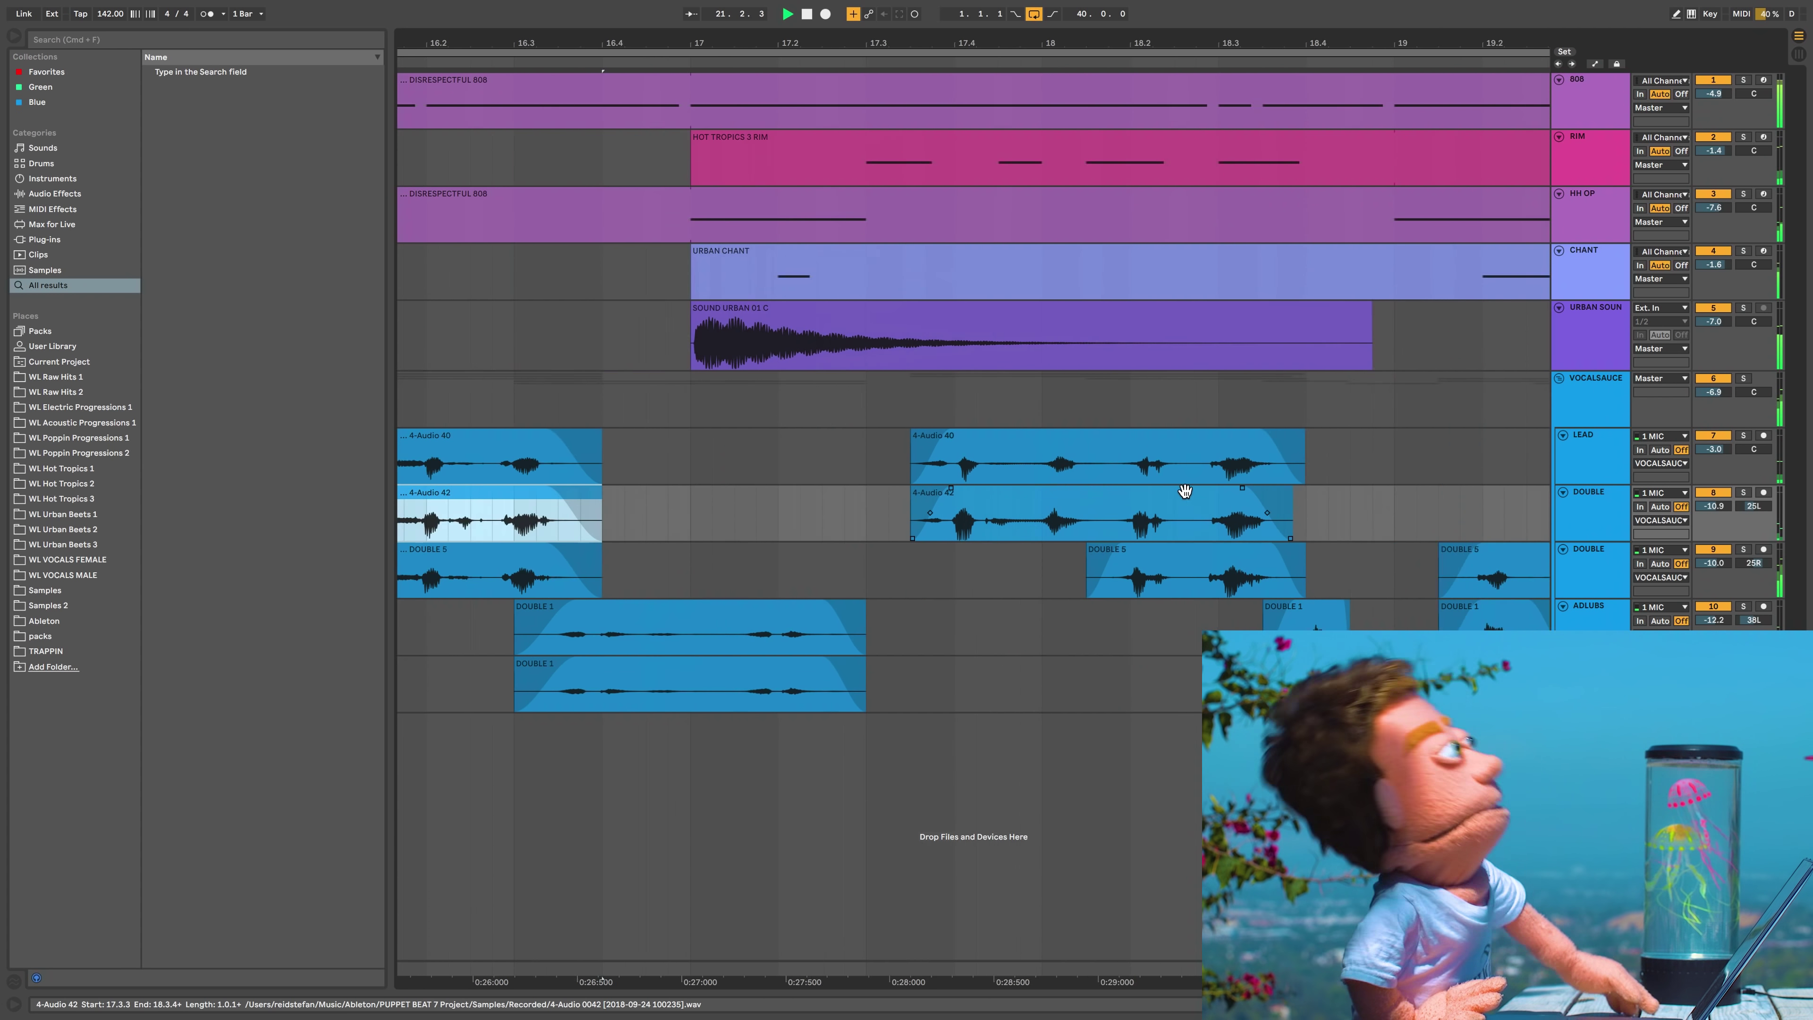
scroll(1185, 490, "right", 10)
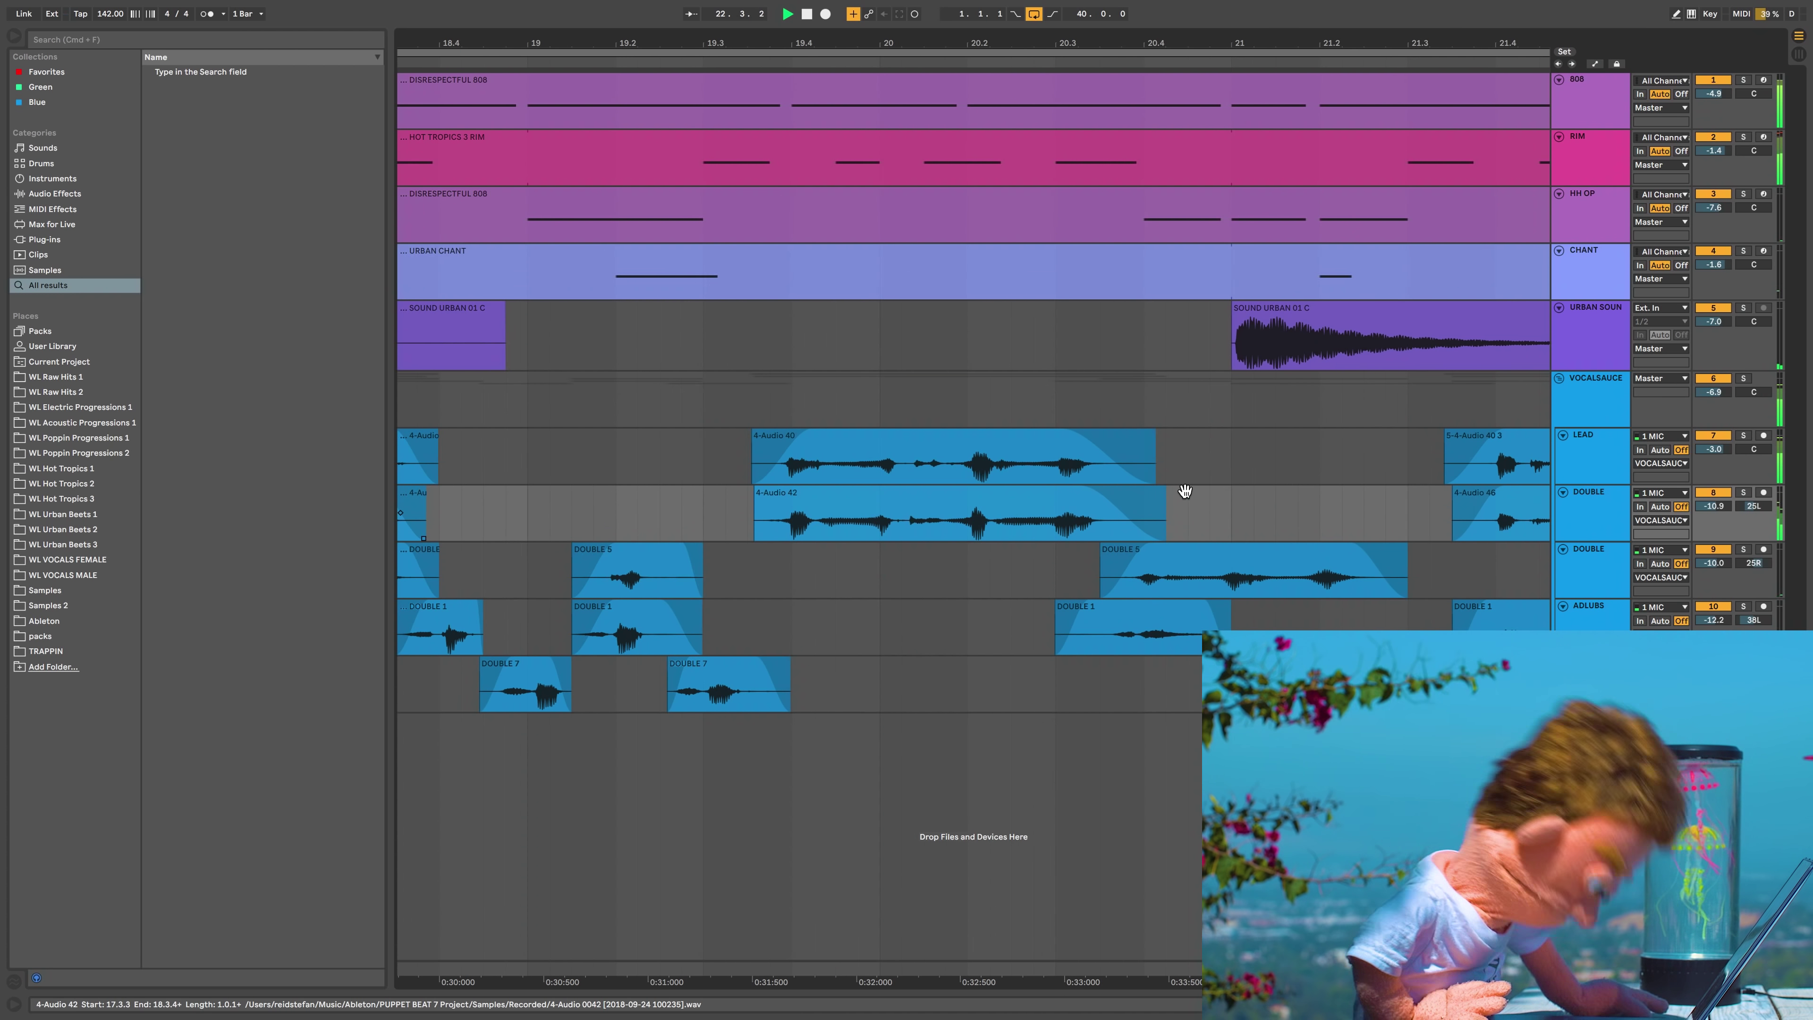
scroll(1185, 491, "right", 12)
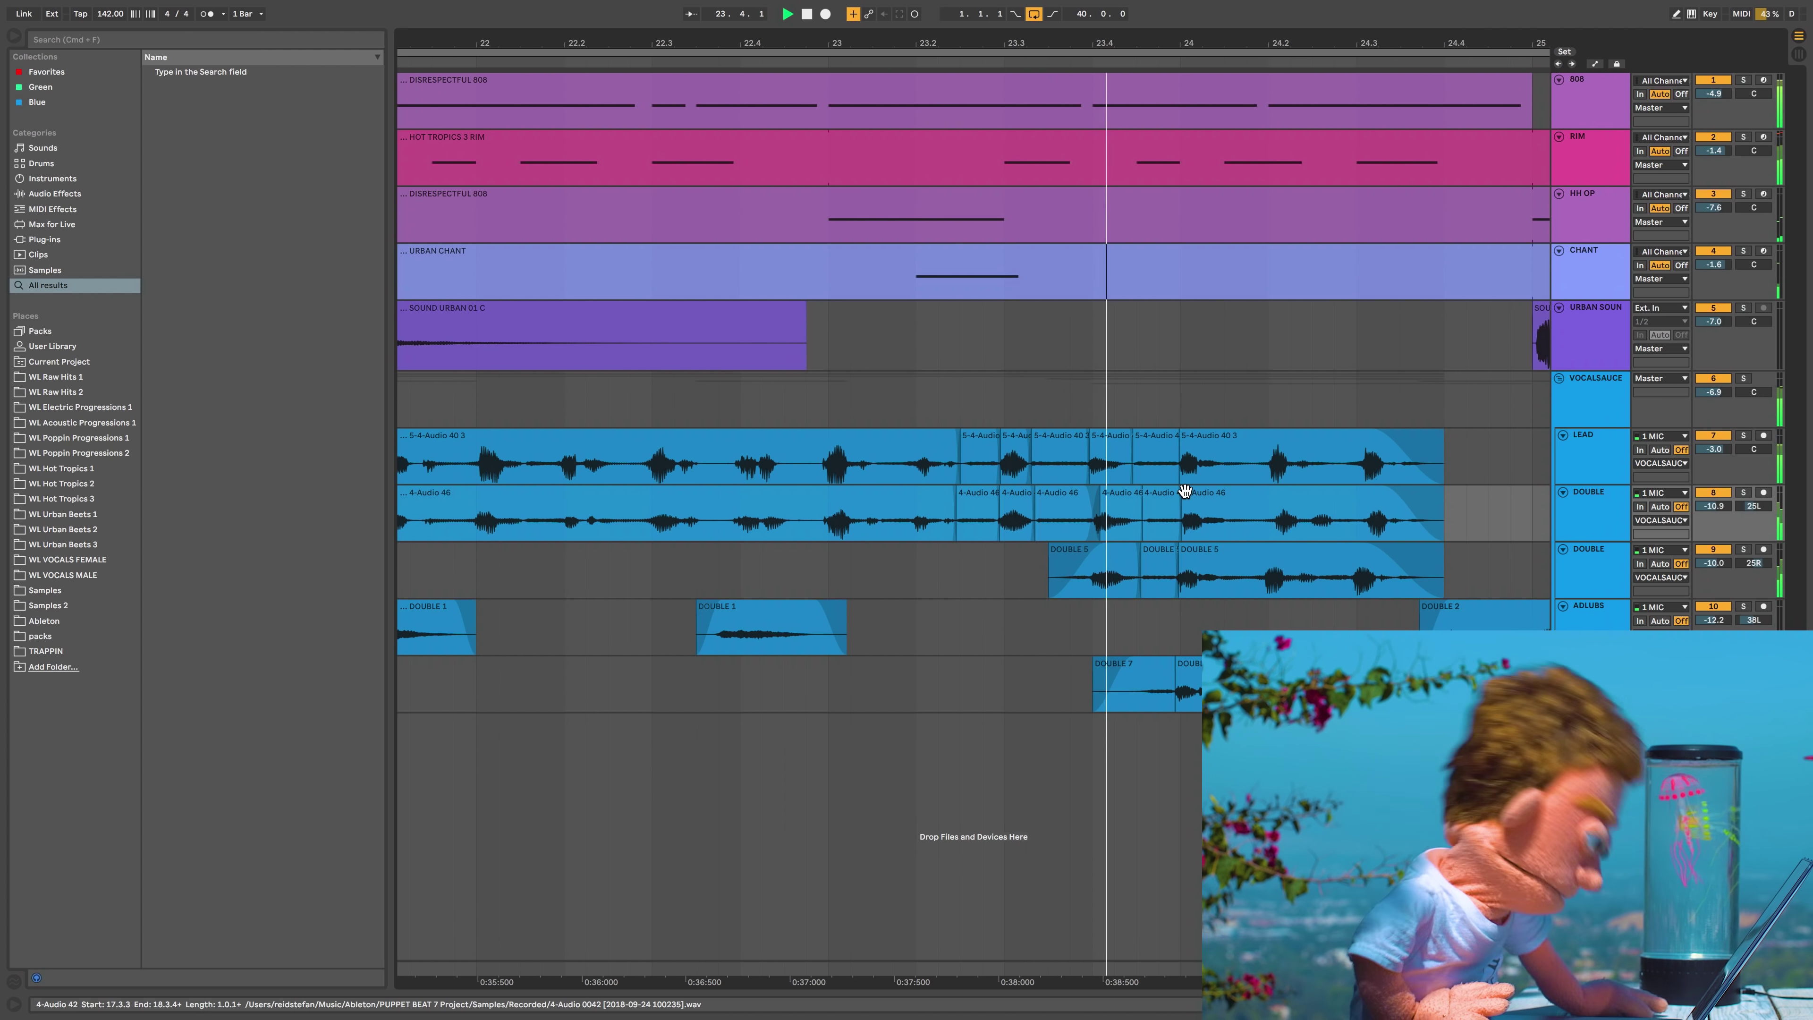
key("space")
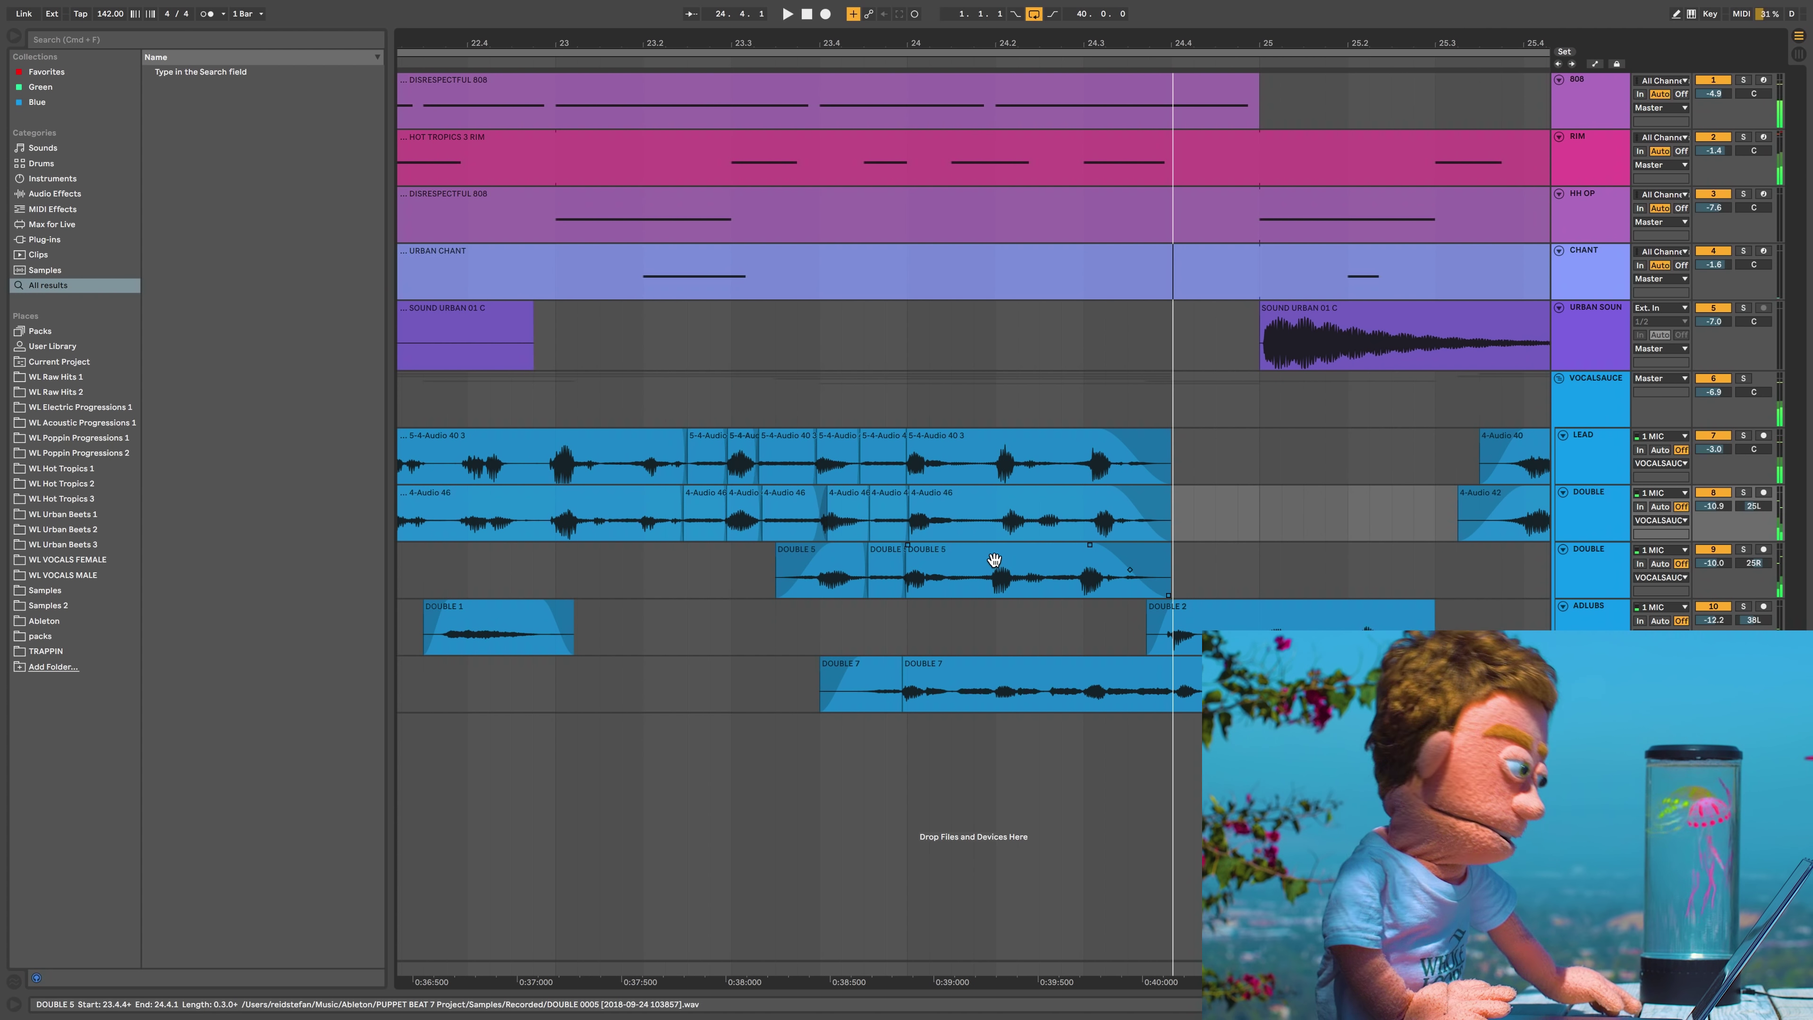
left_click(995, 560)
left_click(844, 562, "shift")
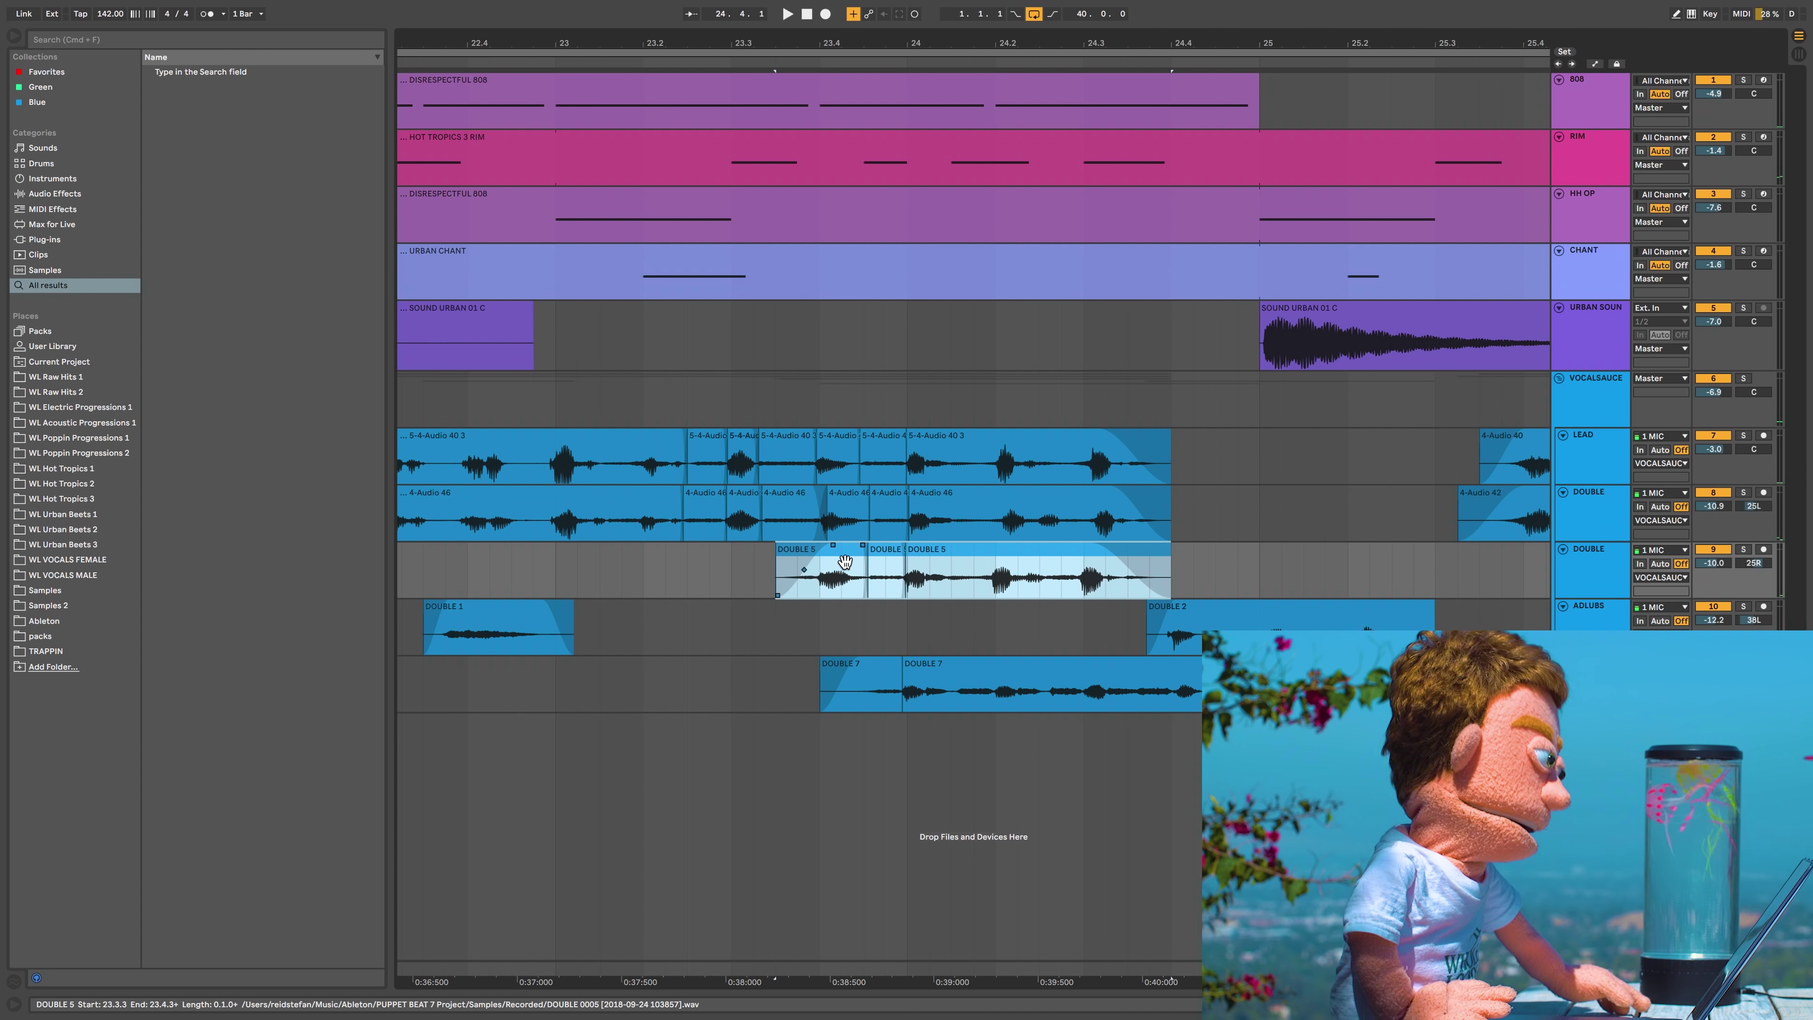
key("Right")
key("Right")
key("Right")
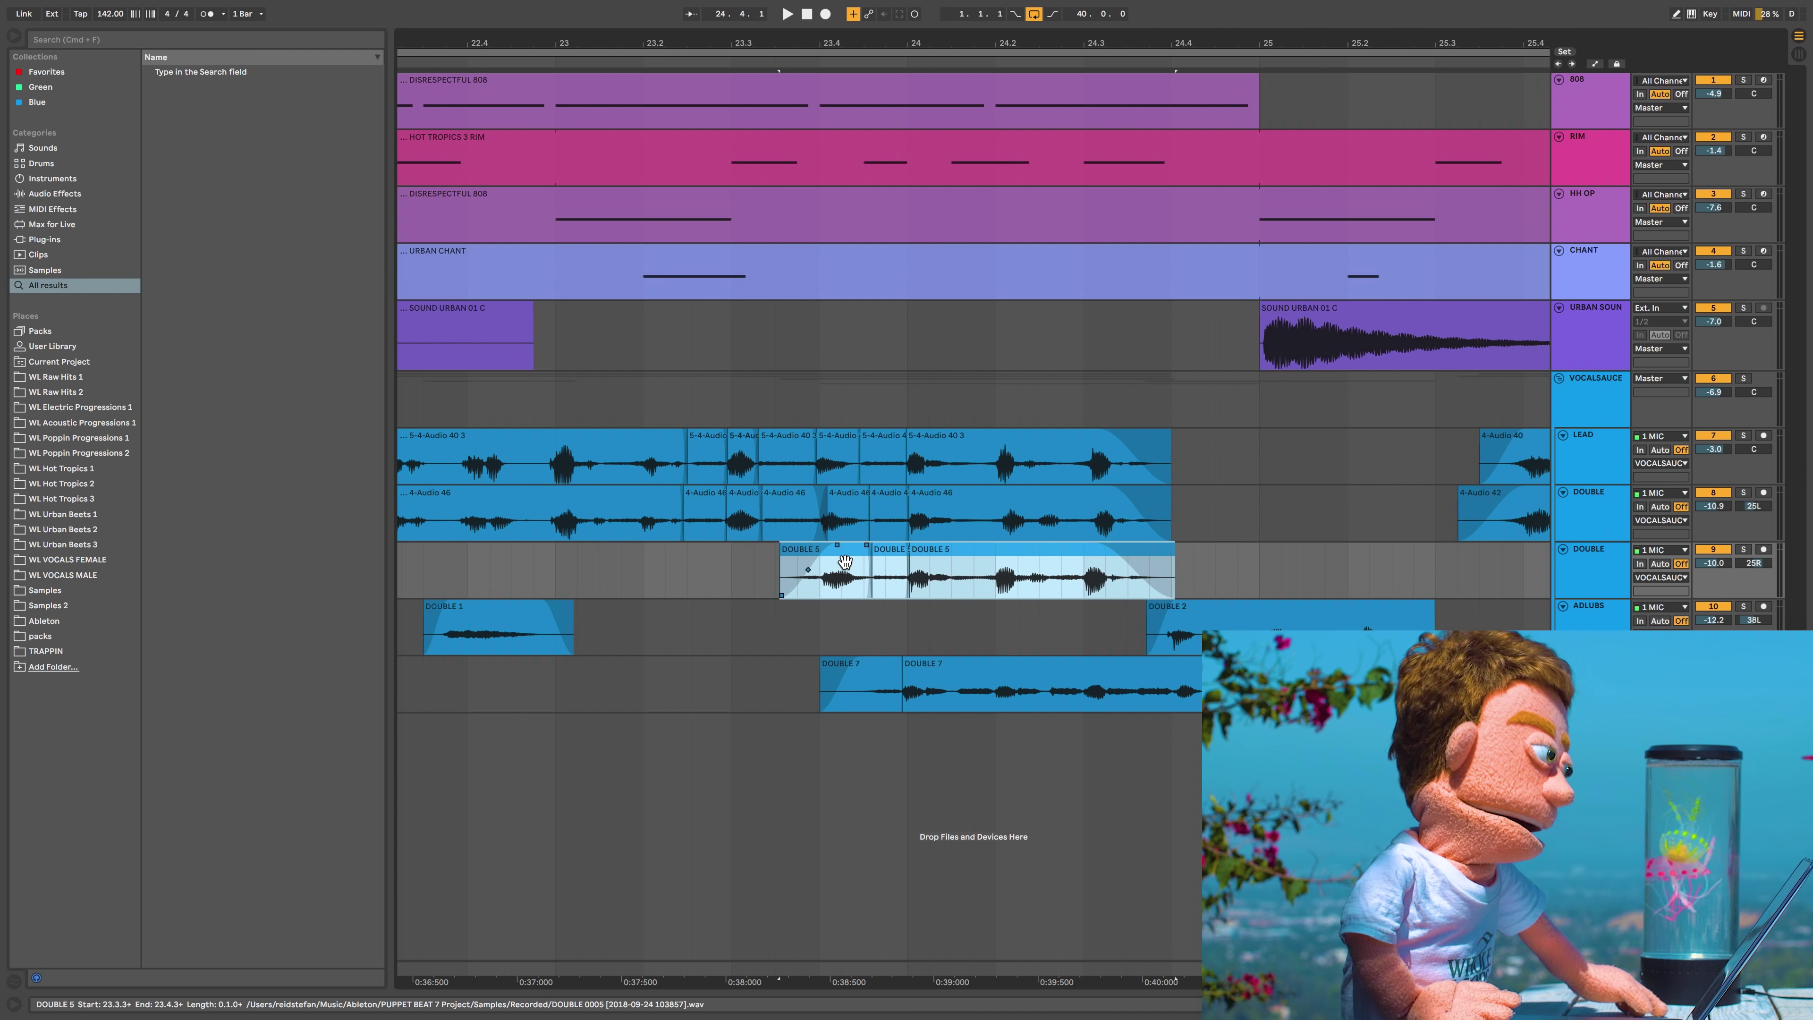
Open the URBAN CHANT clip that starts at bar 17 and nudge its two C3 notes slightly later
left_click(761, 567)
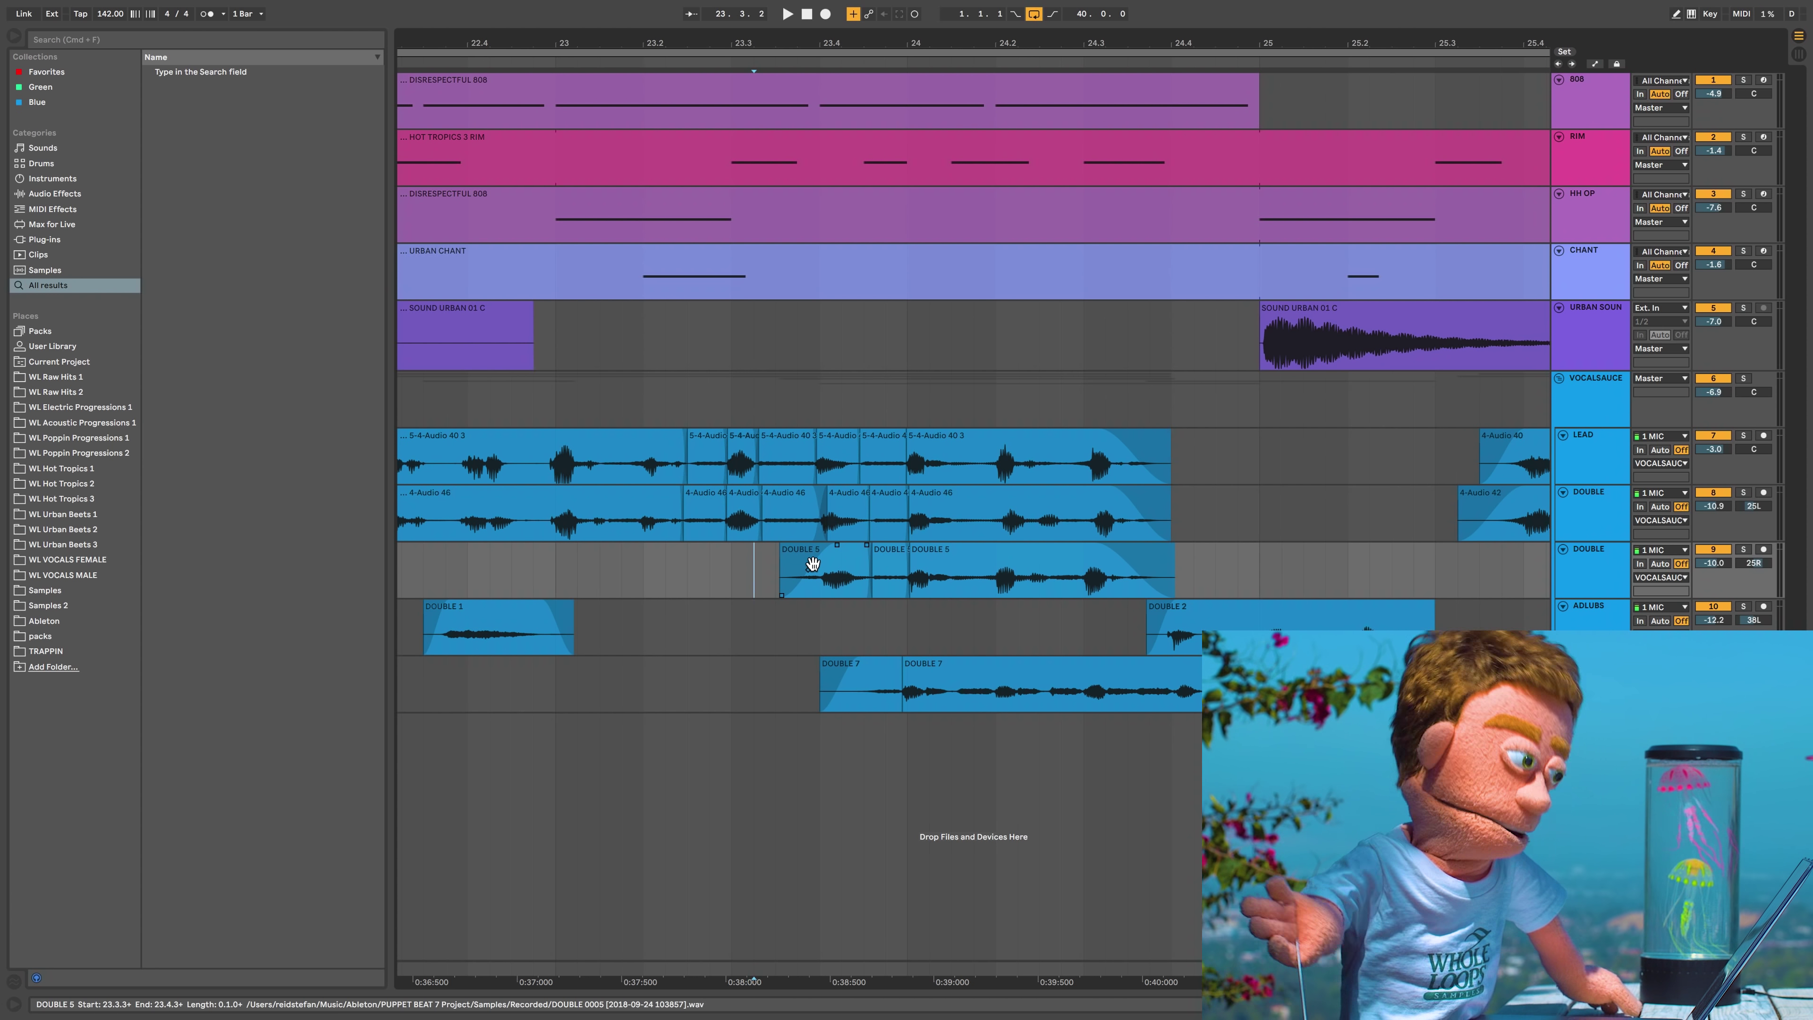
left_click(732, 273)
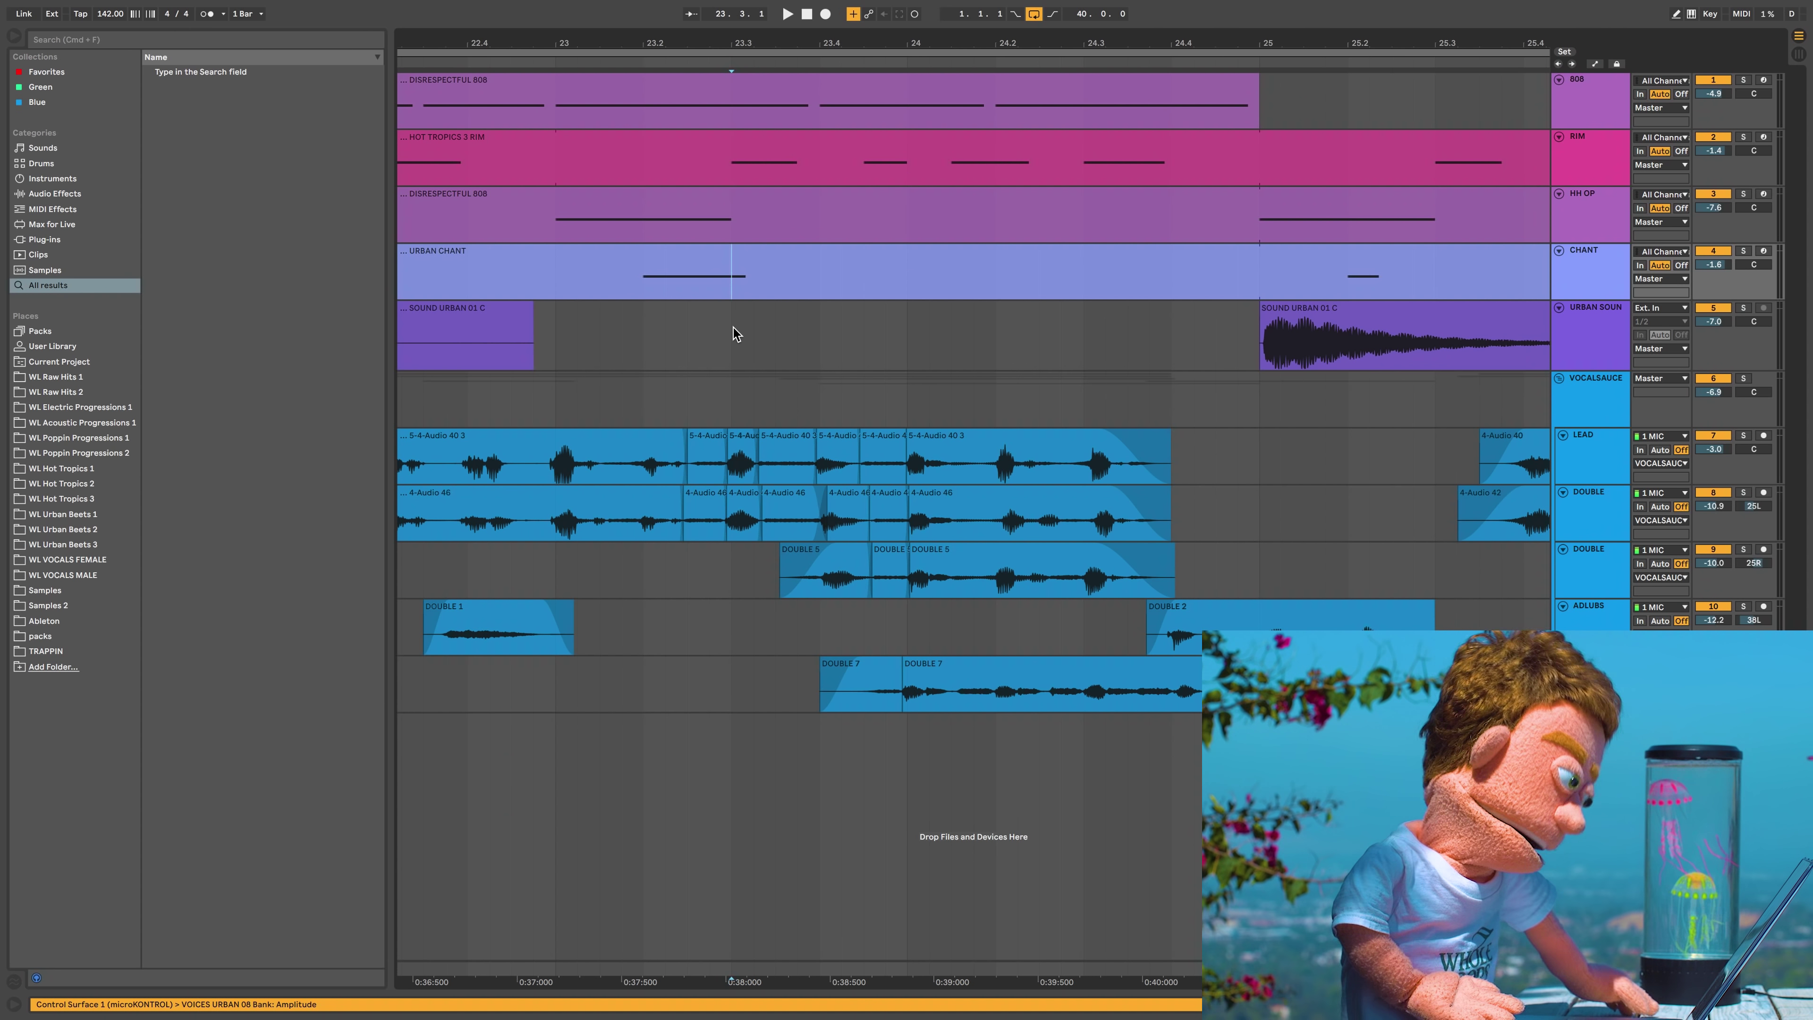
double_click(709, 253)
left_click(1144, 367)
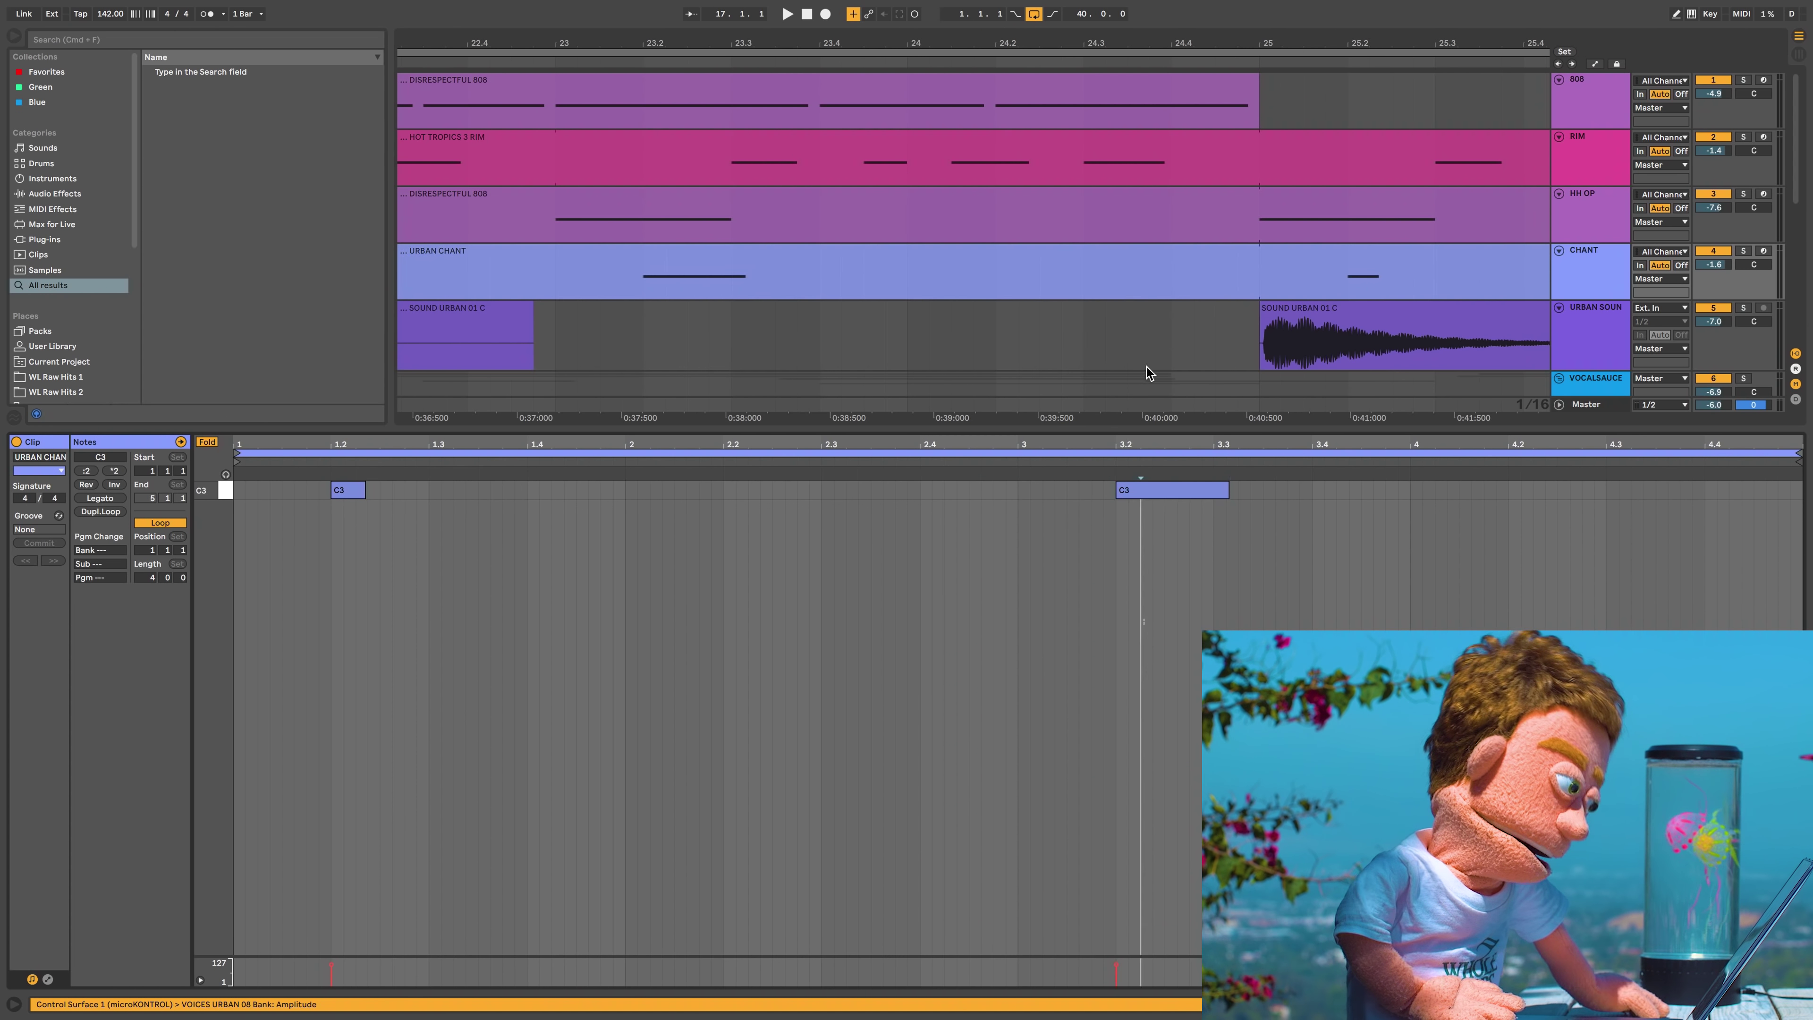
key("super+Right")
key("super+Right")
key("super+Right")
key("super+Right")
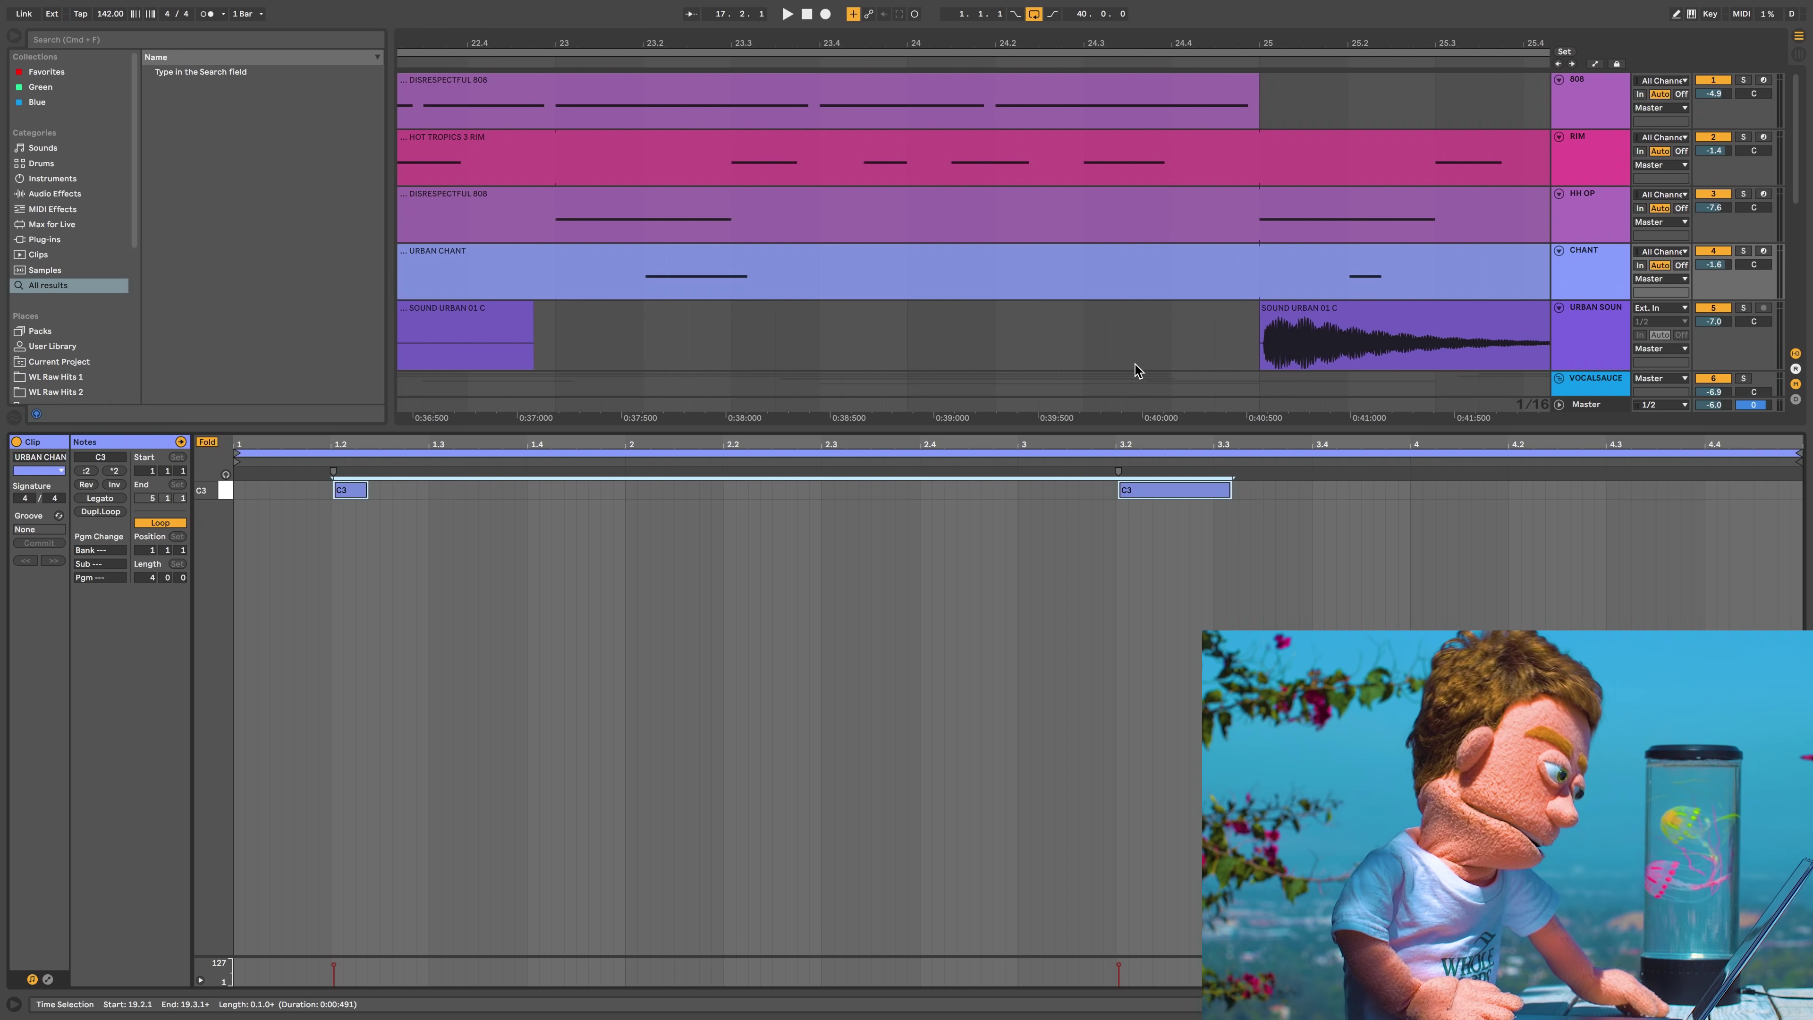
key("super+alt+l")
Trim the starts of the opening DOUBLE 10 adlib clip and the opening DOUBLE 47 lead clip slightly past 1.1.1
left_click_drag(1208, 43, 994, 44)
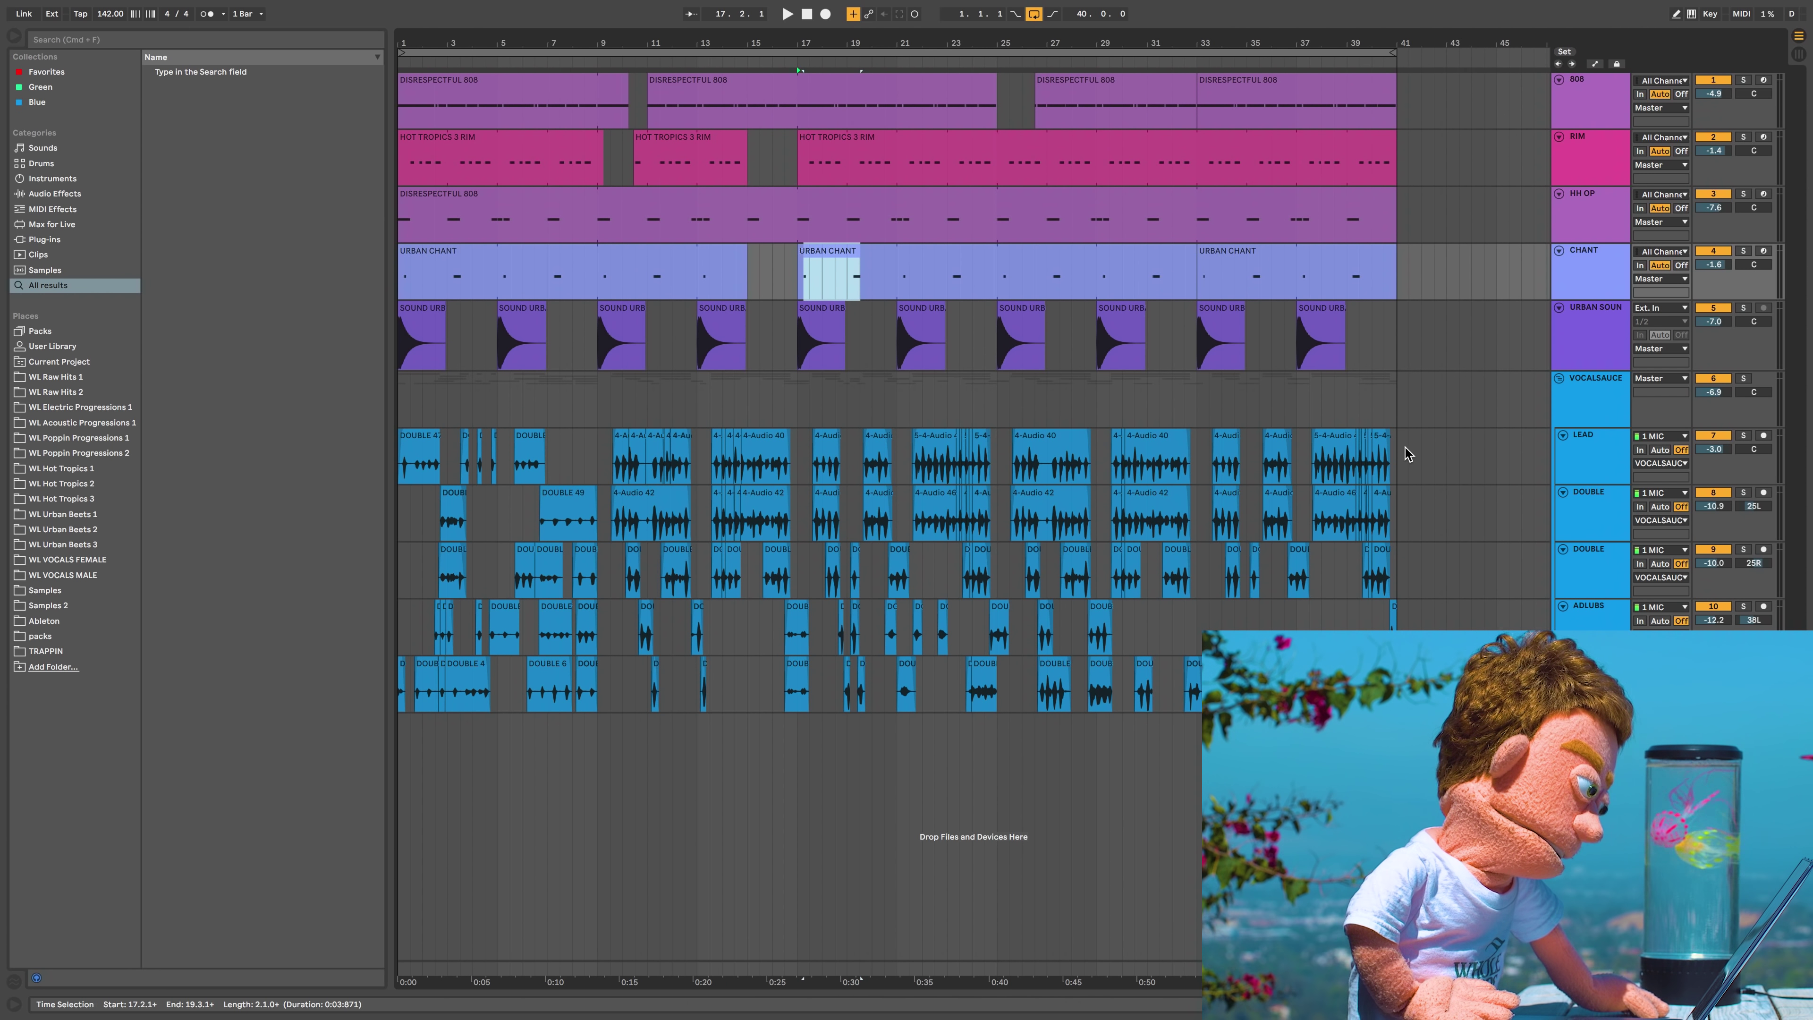
left_click_drag(410, 45, 410, 221)
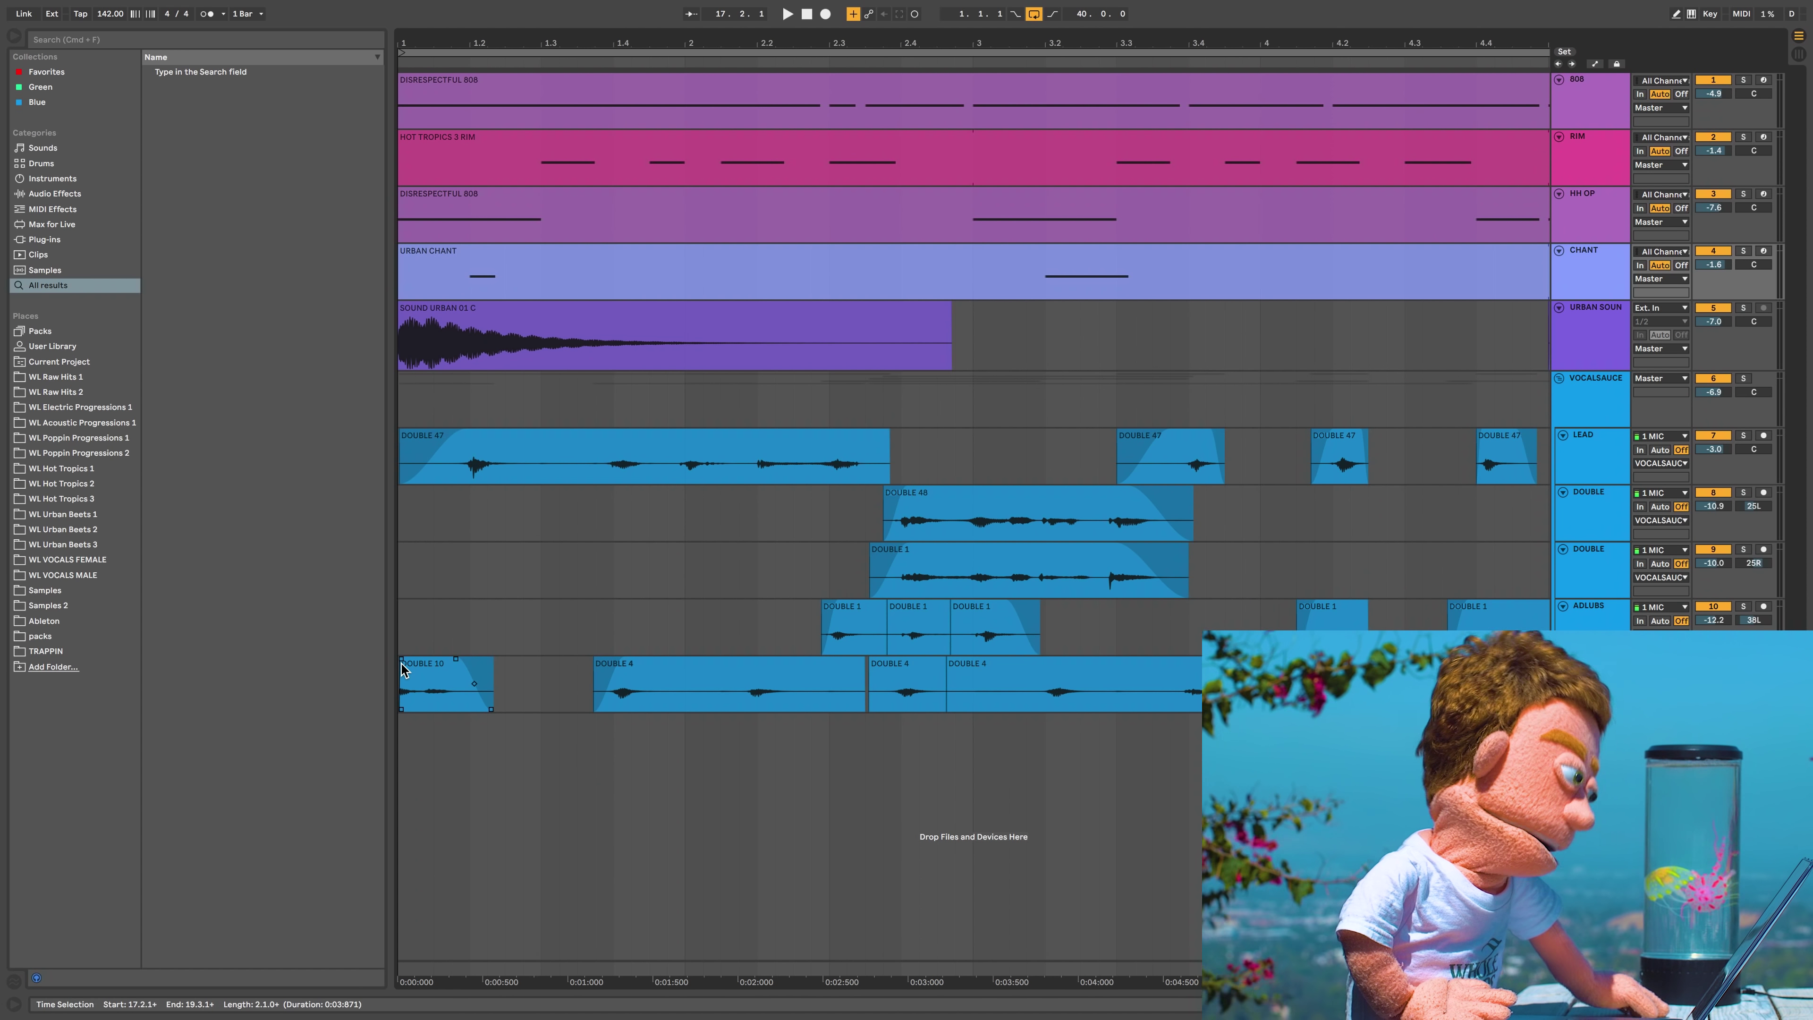
left_click_drag(400, 670, 407, 670)
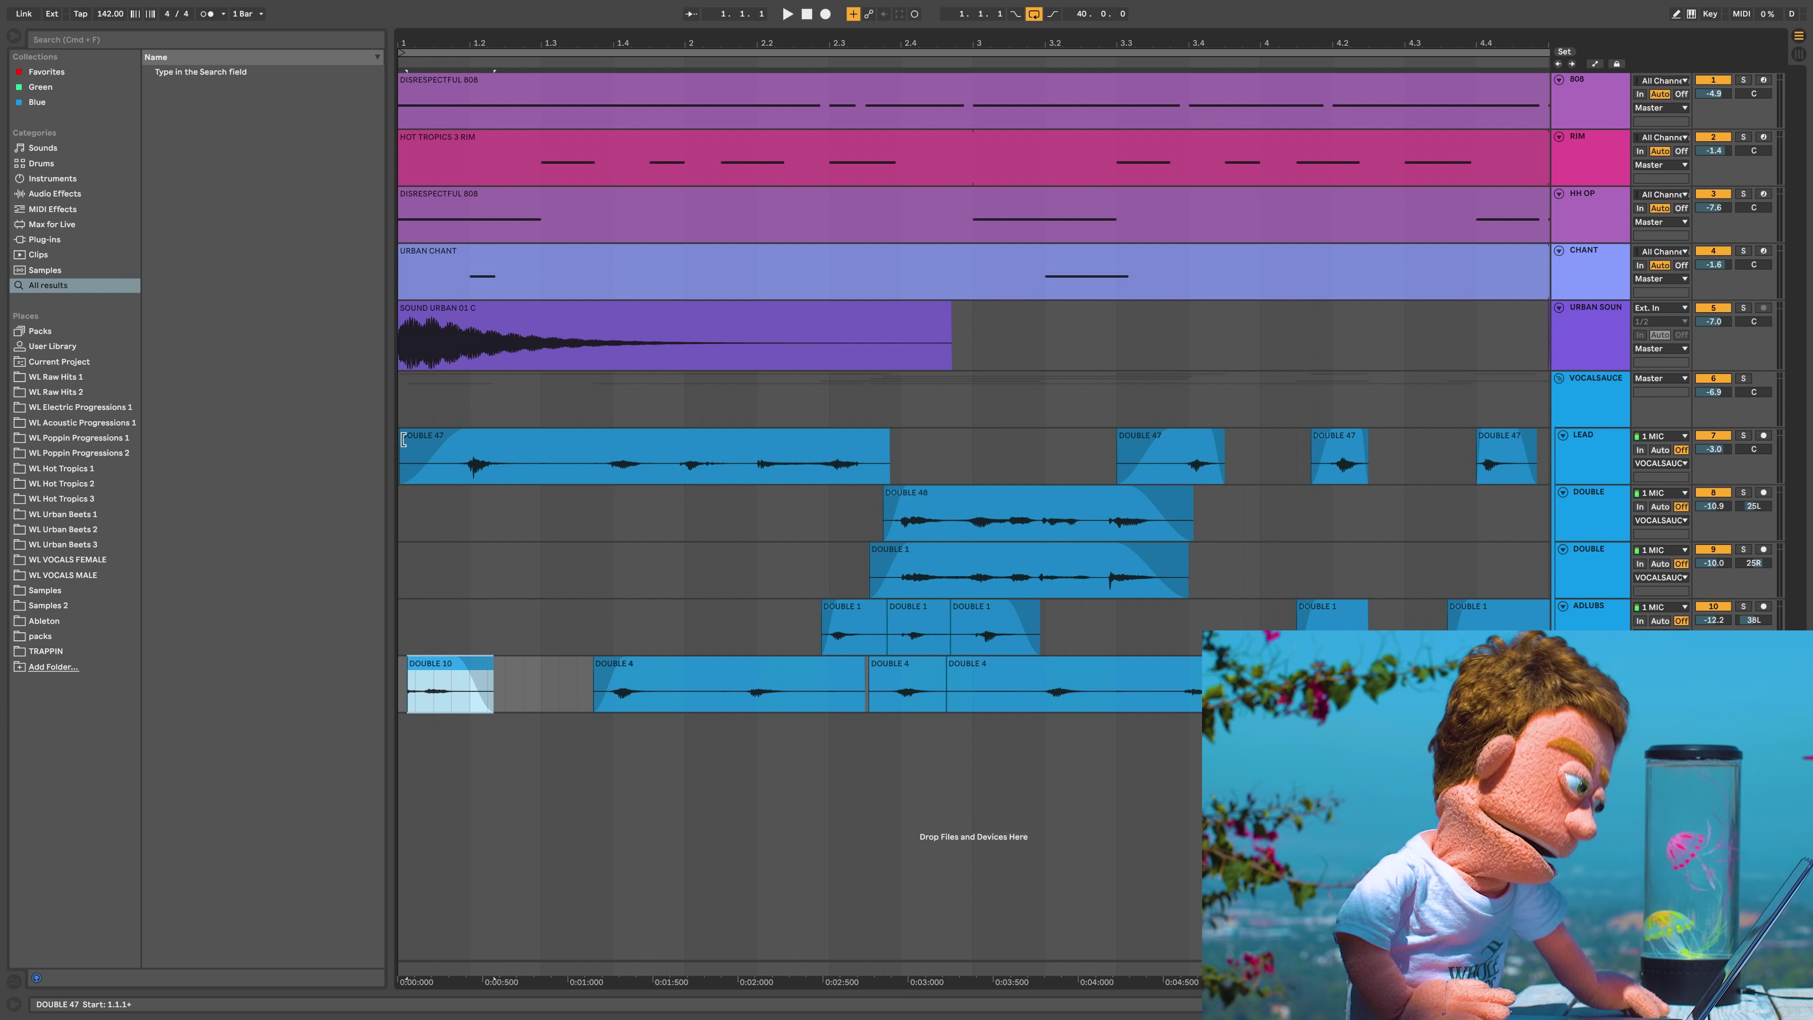
left_click_drag(401, 443, 411, 443)
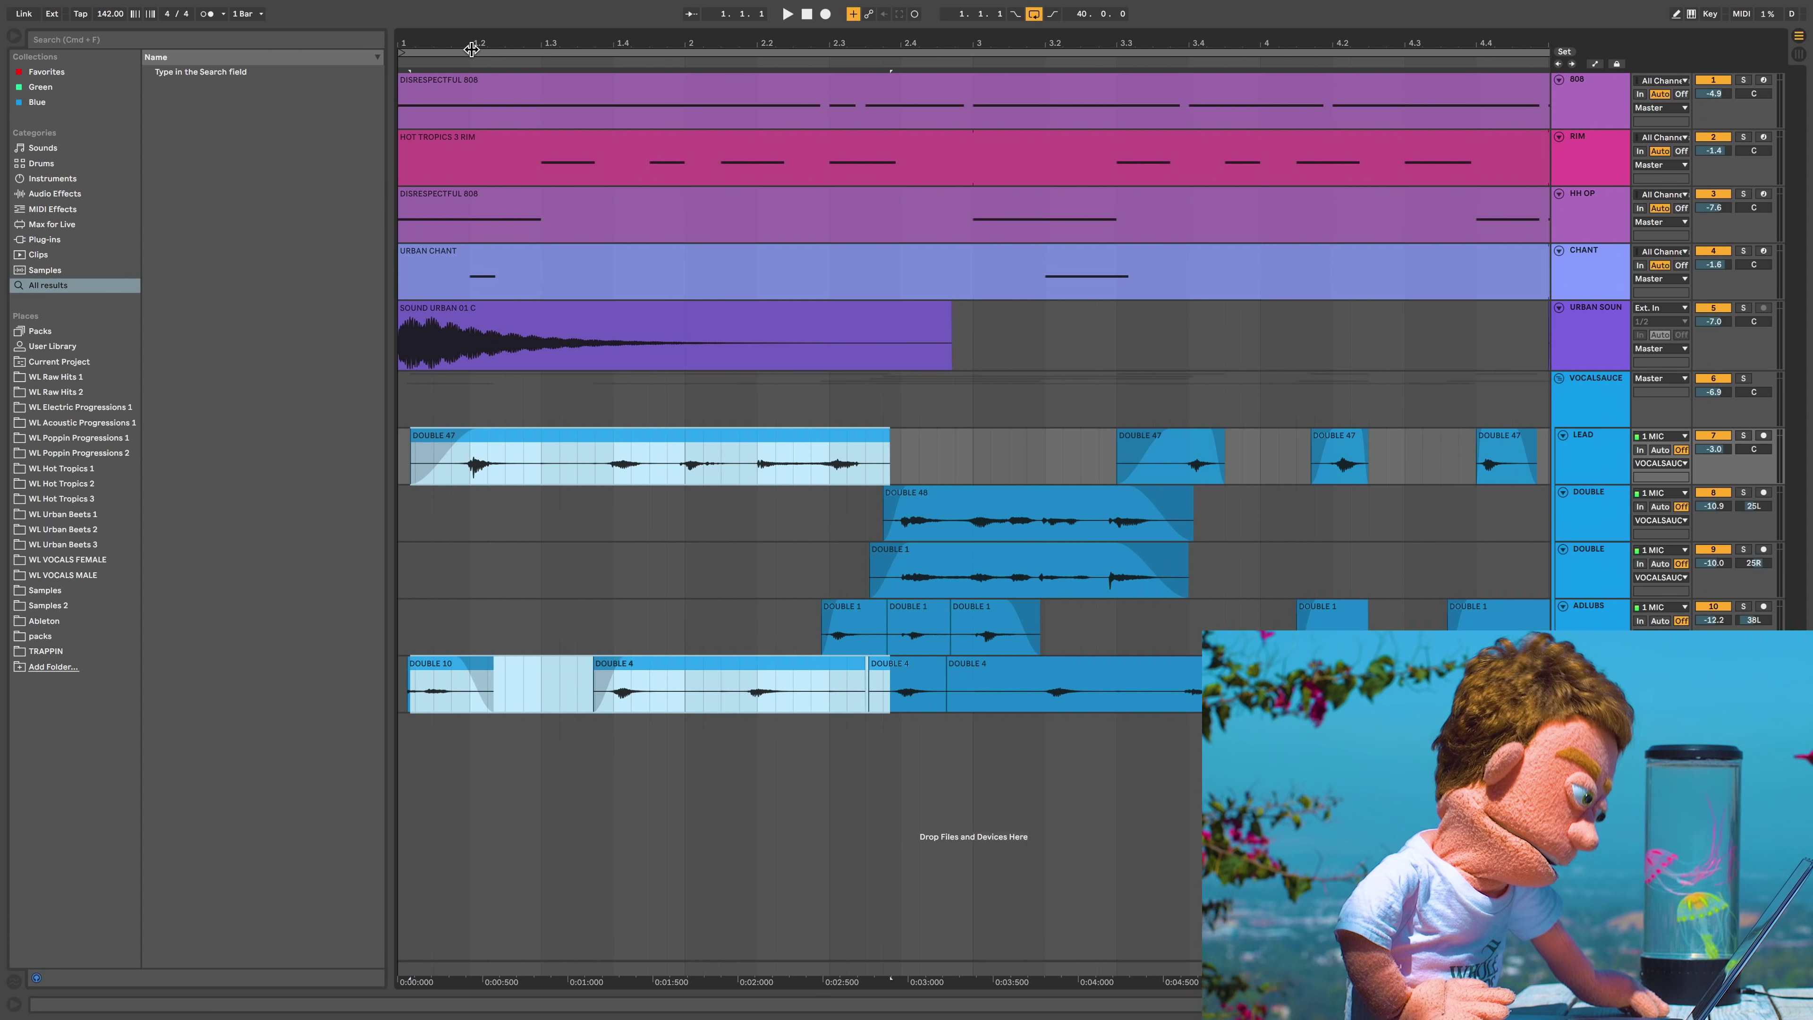
Select all vocal clips from bar 1 to bar 41 and fine-tune their timing slightly earlier against the beat while playing from the start
left_click_drag(472, 49, 471, 7)
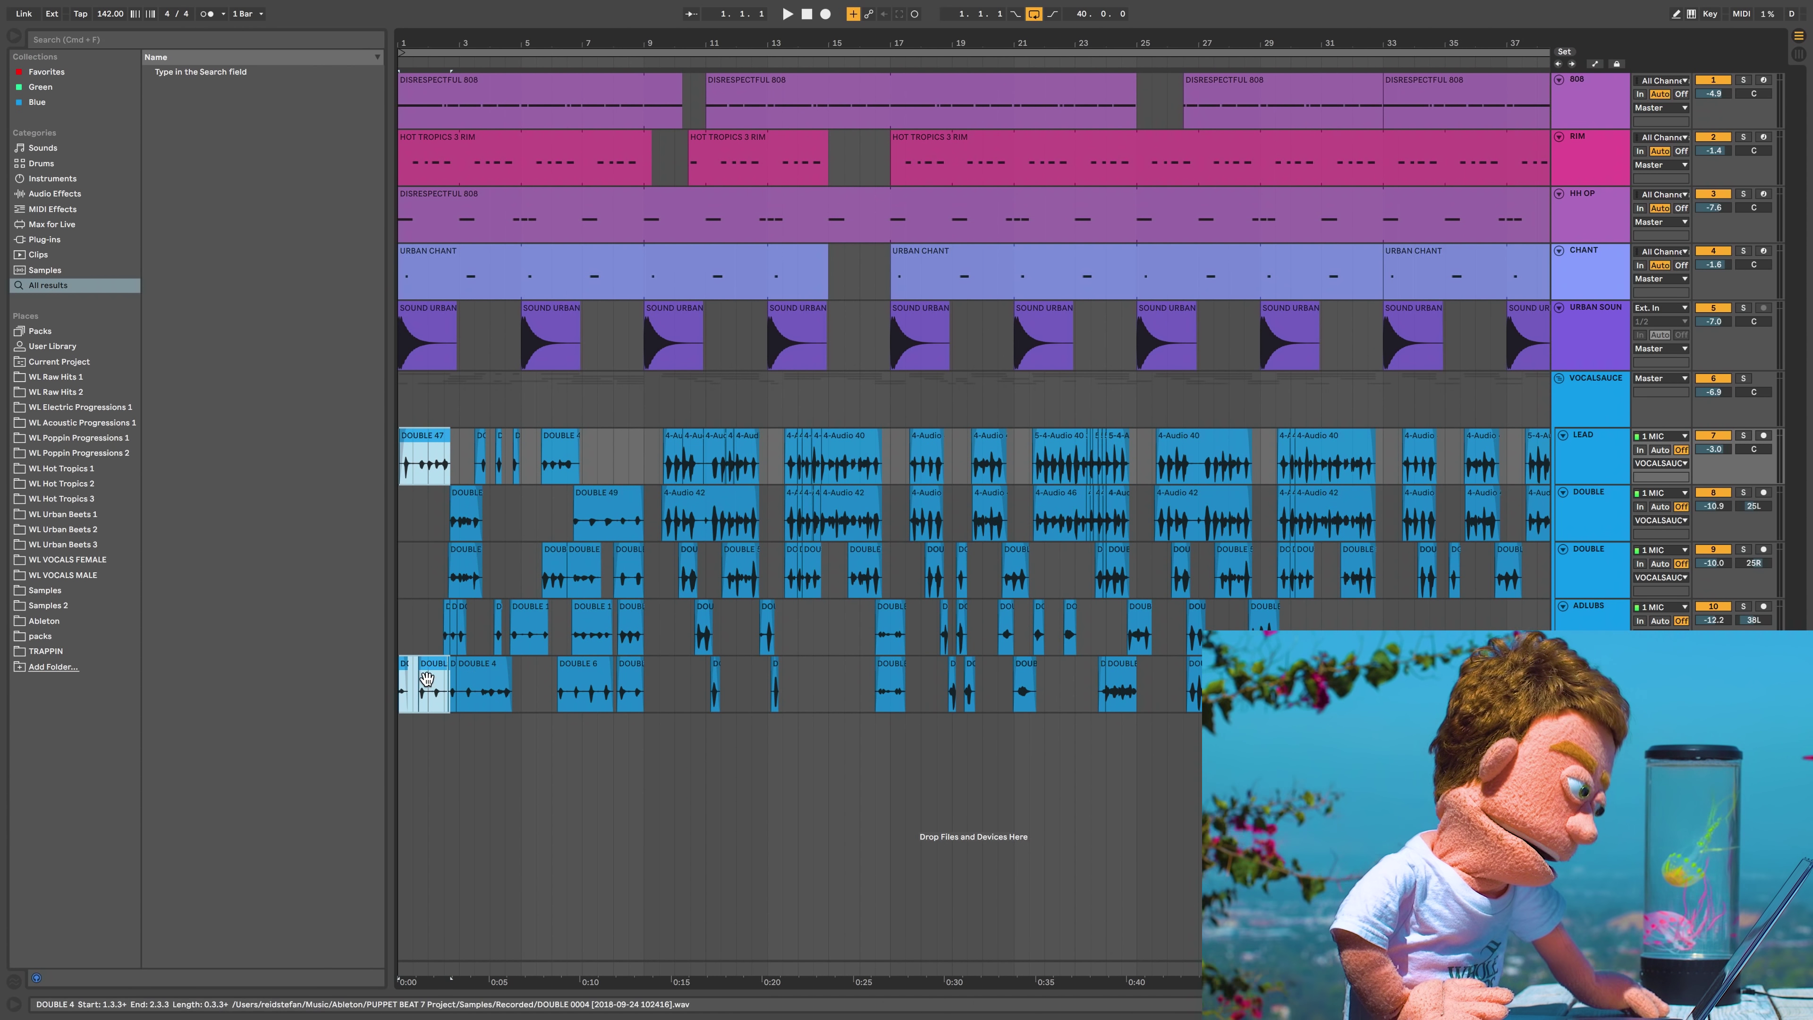
left_click(403, 665)
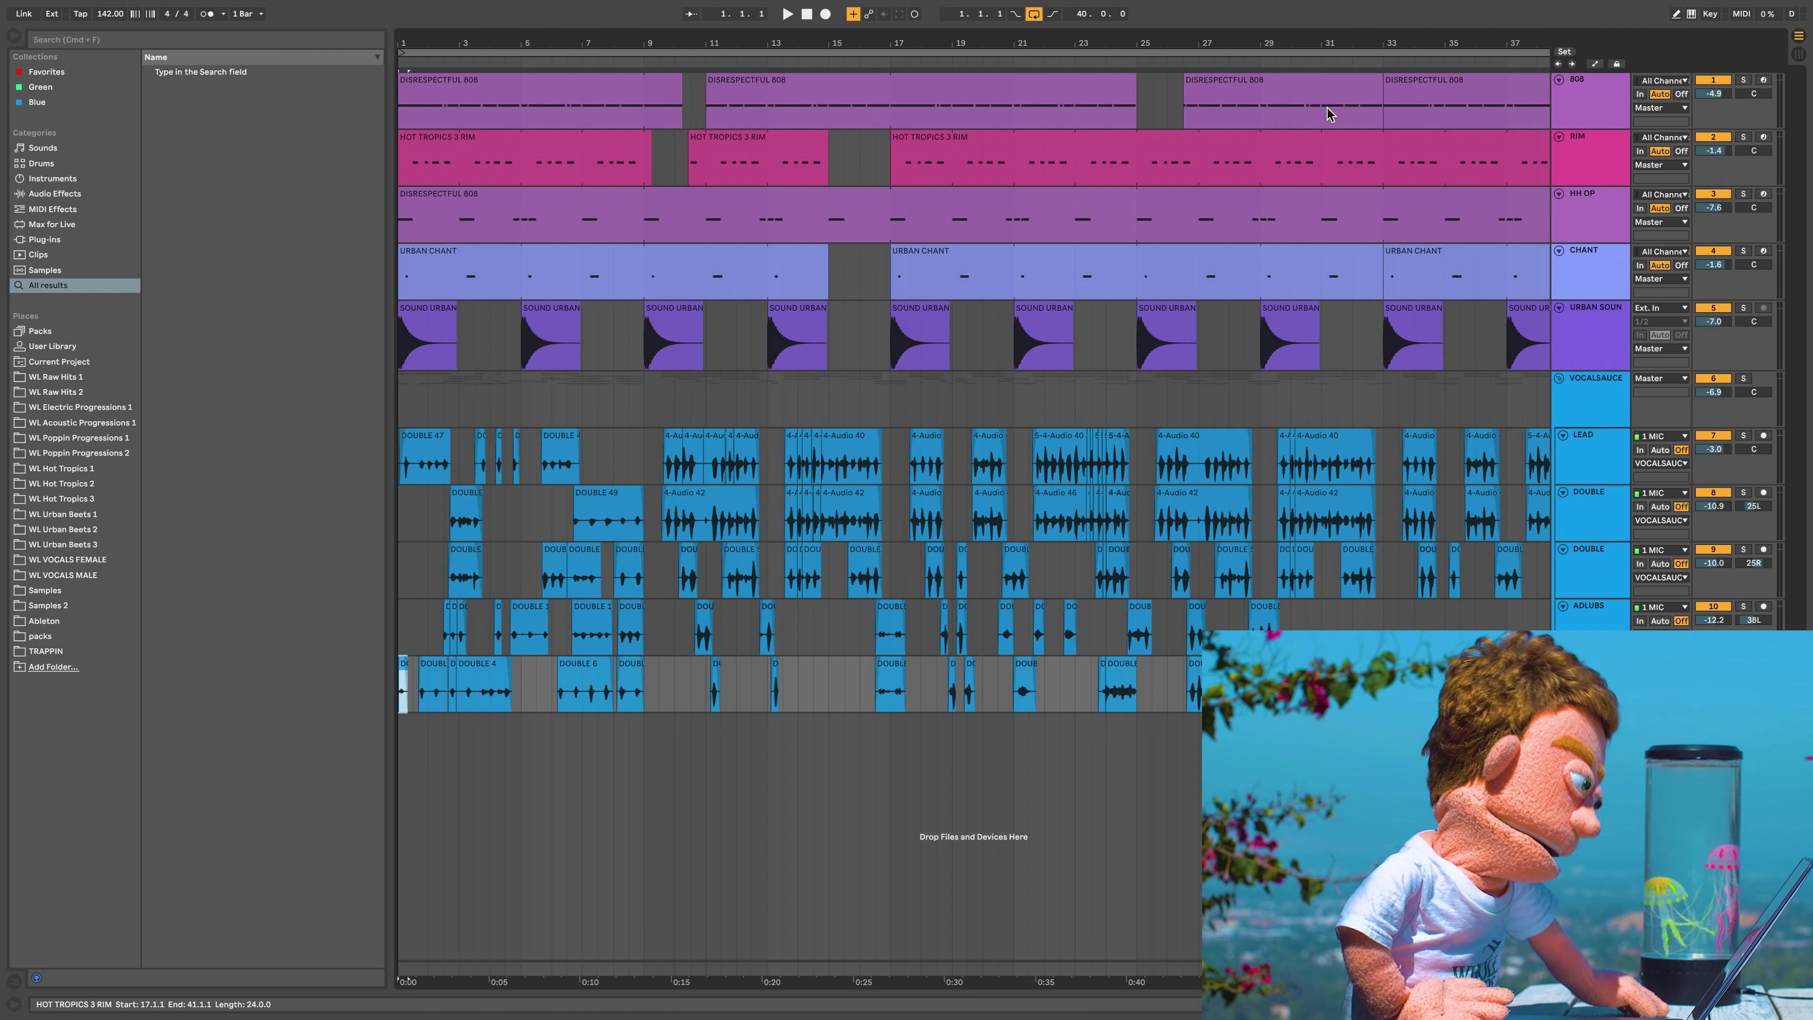
left_click_drag(1317, 42, 1317, 17)
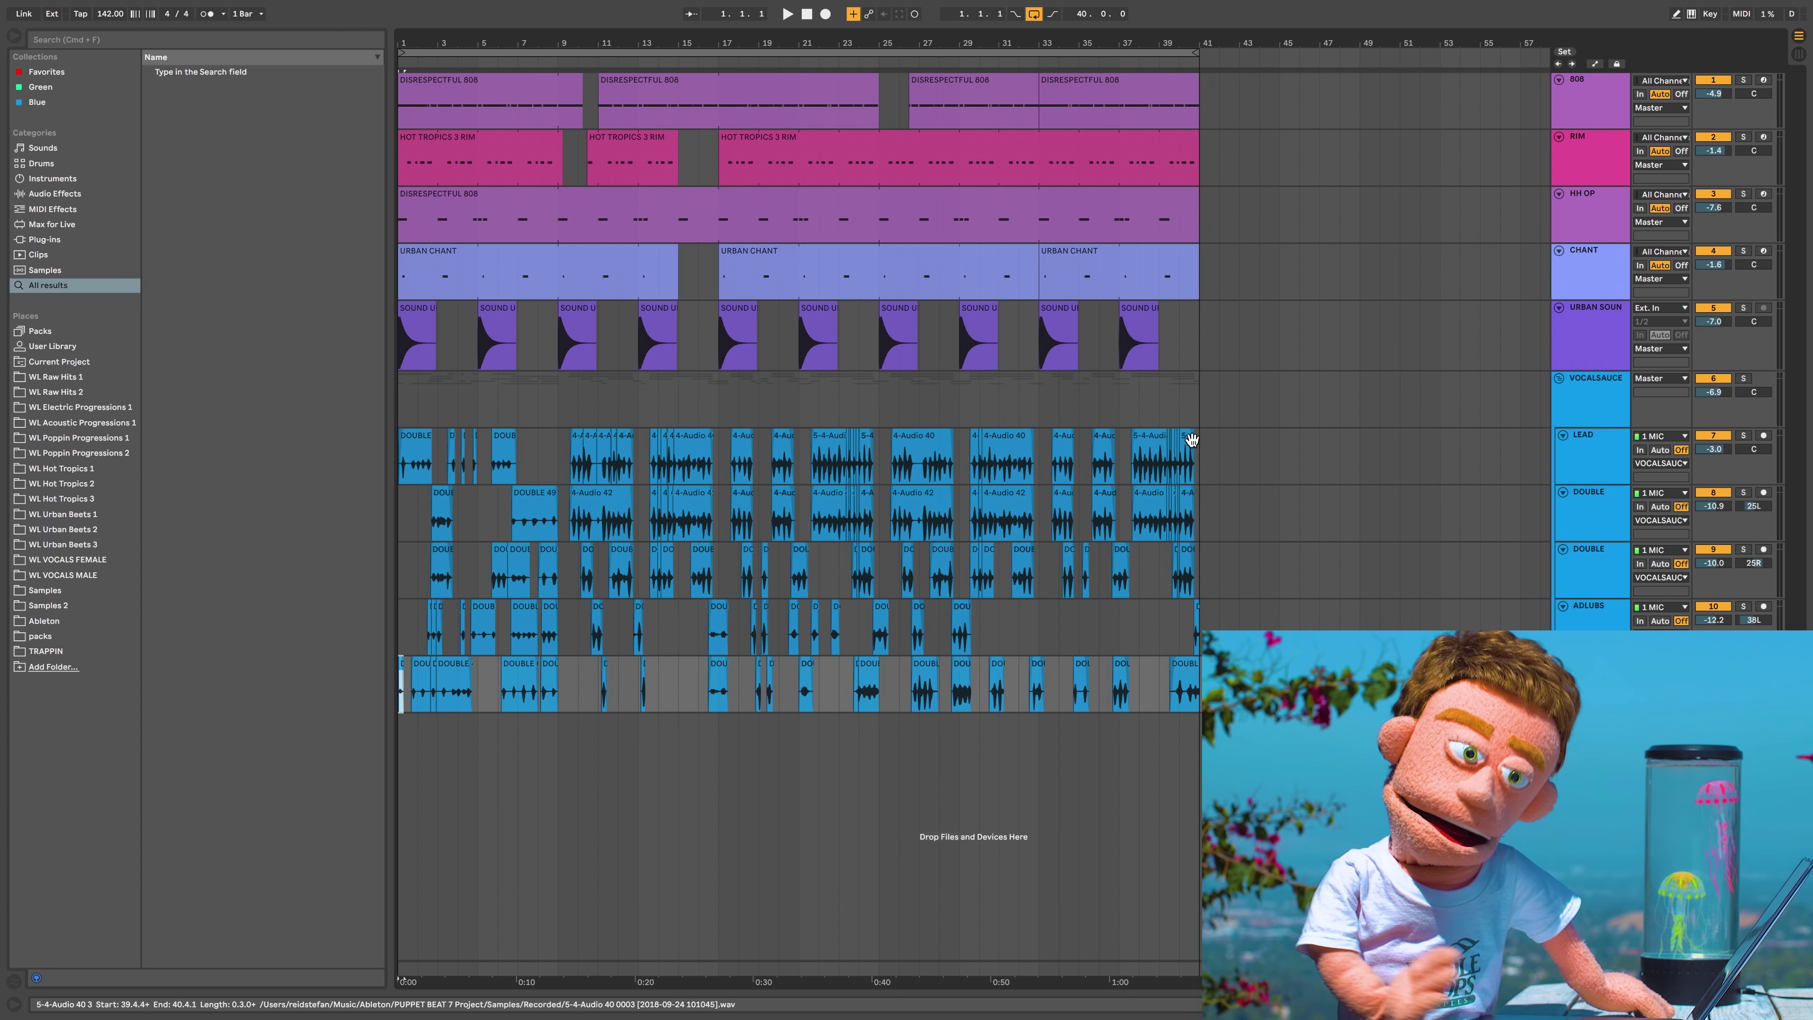
left_click(1197, 446, "shift")
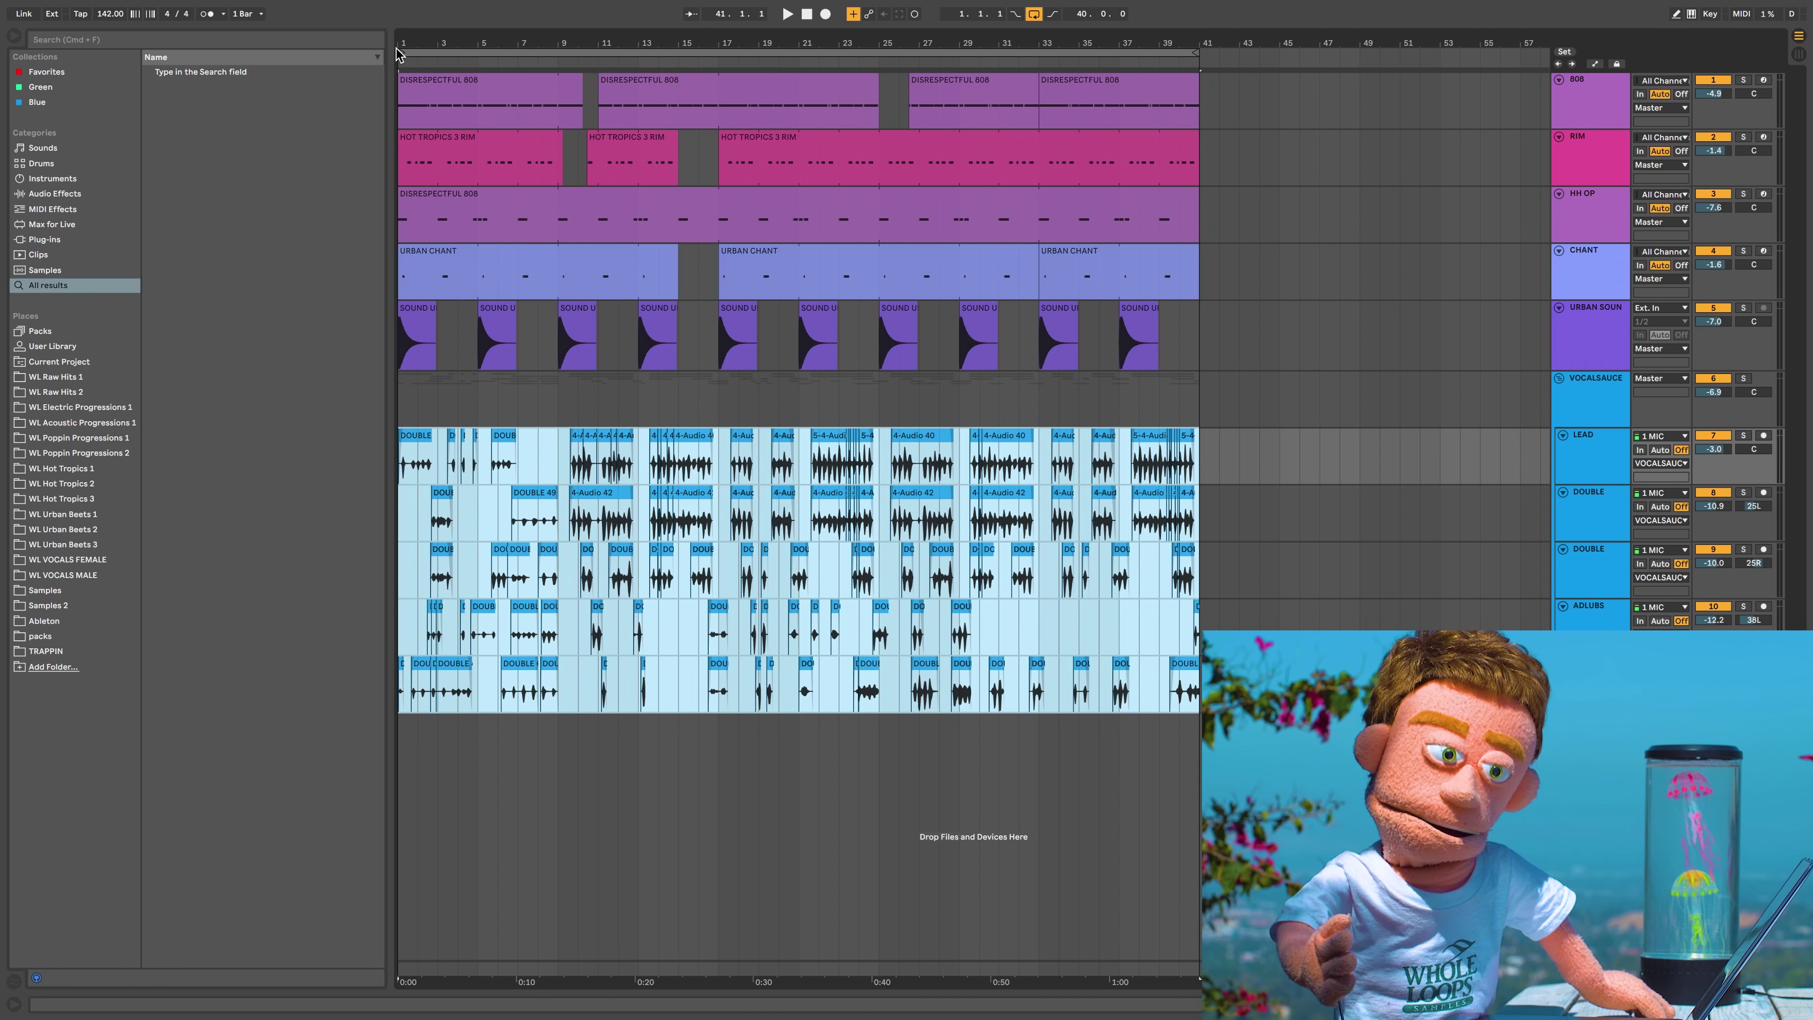
left_click_drag(407, 39, 408, 206)
key("space")
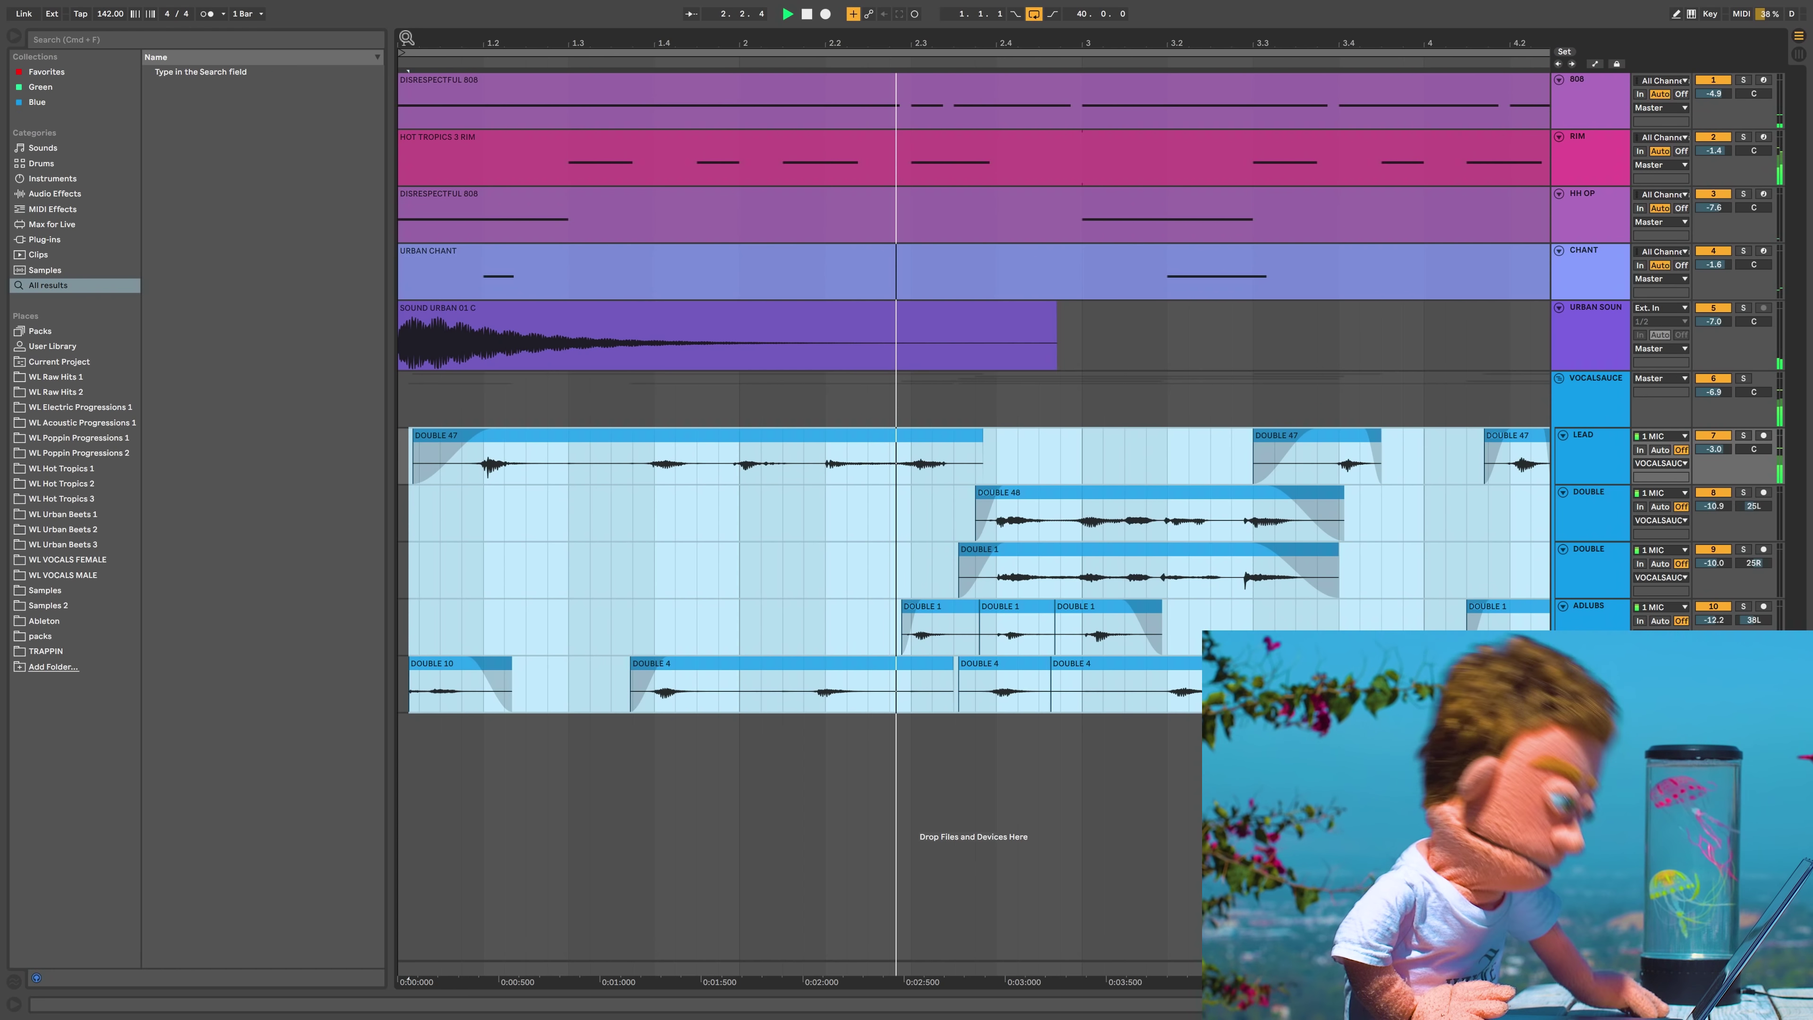
key("Left")
key("Left")
key("Left")
key("Left")
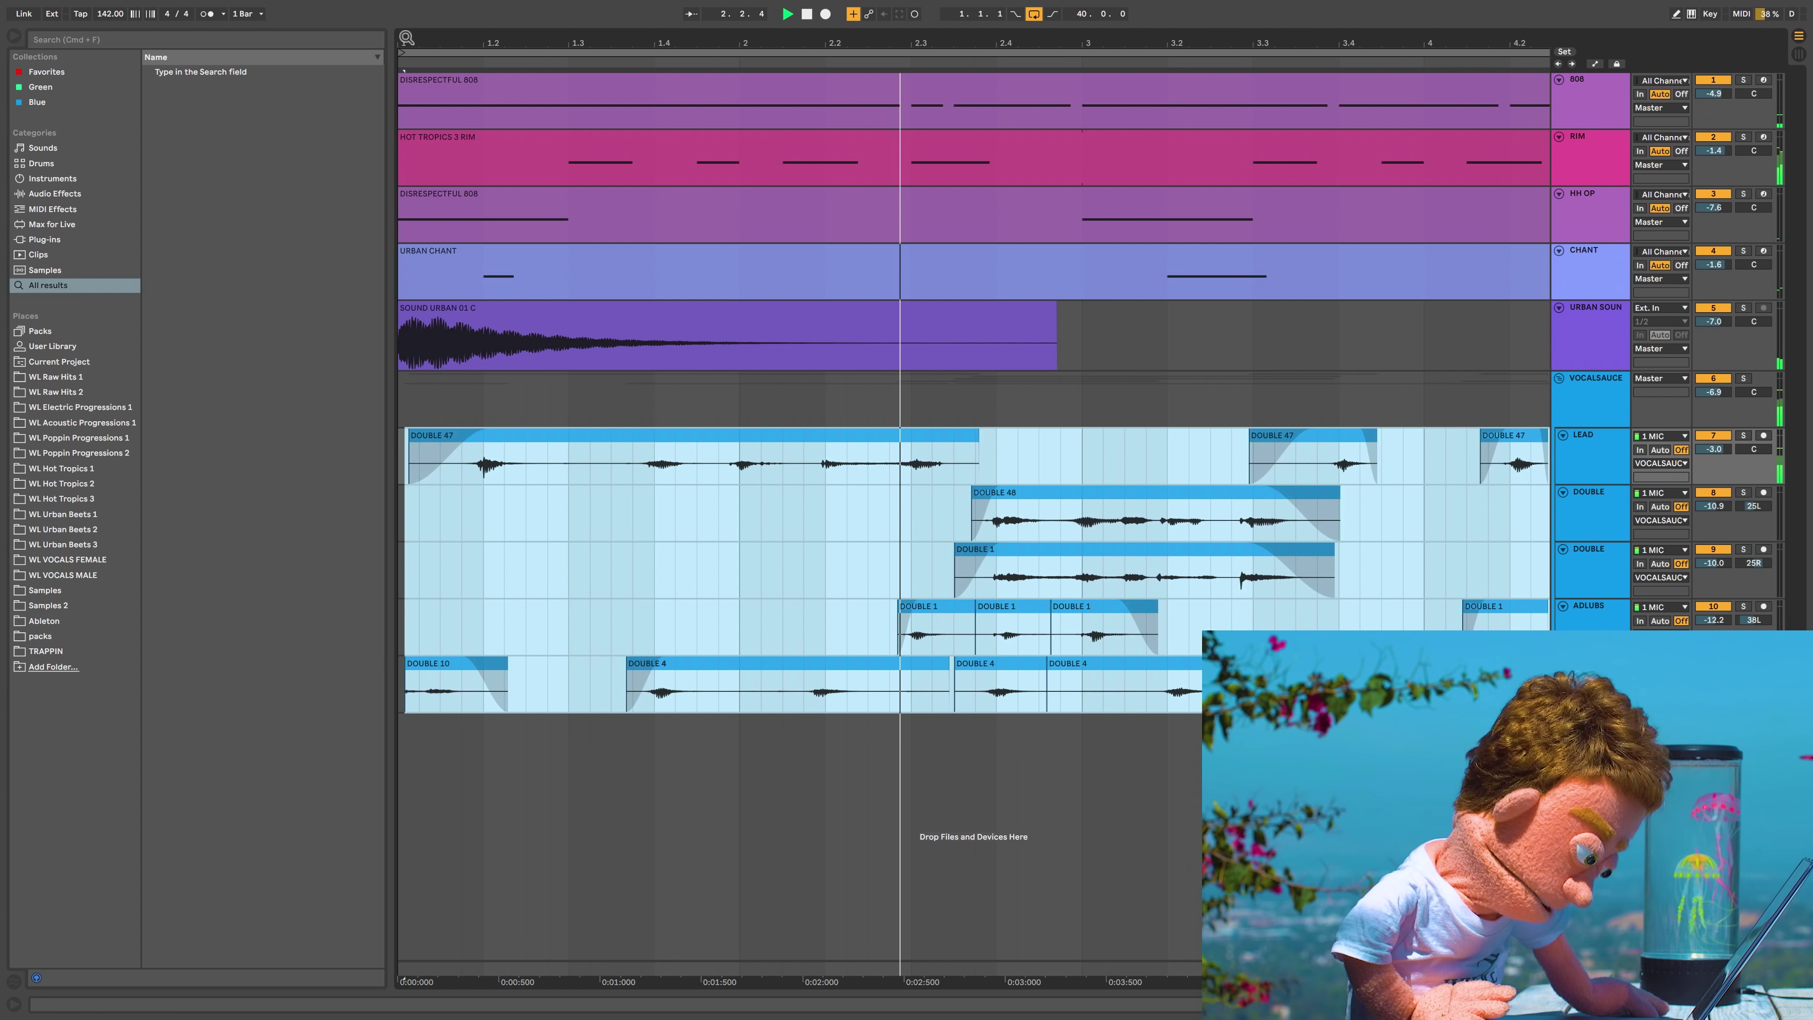
key("Left")
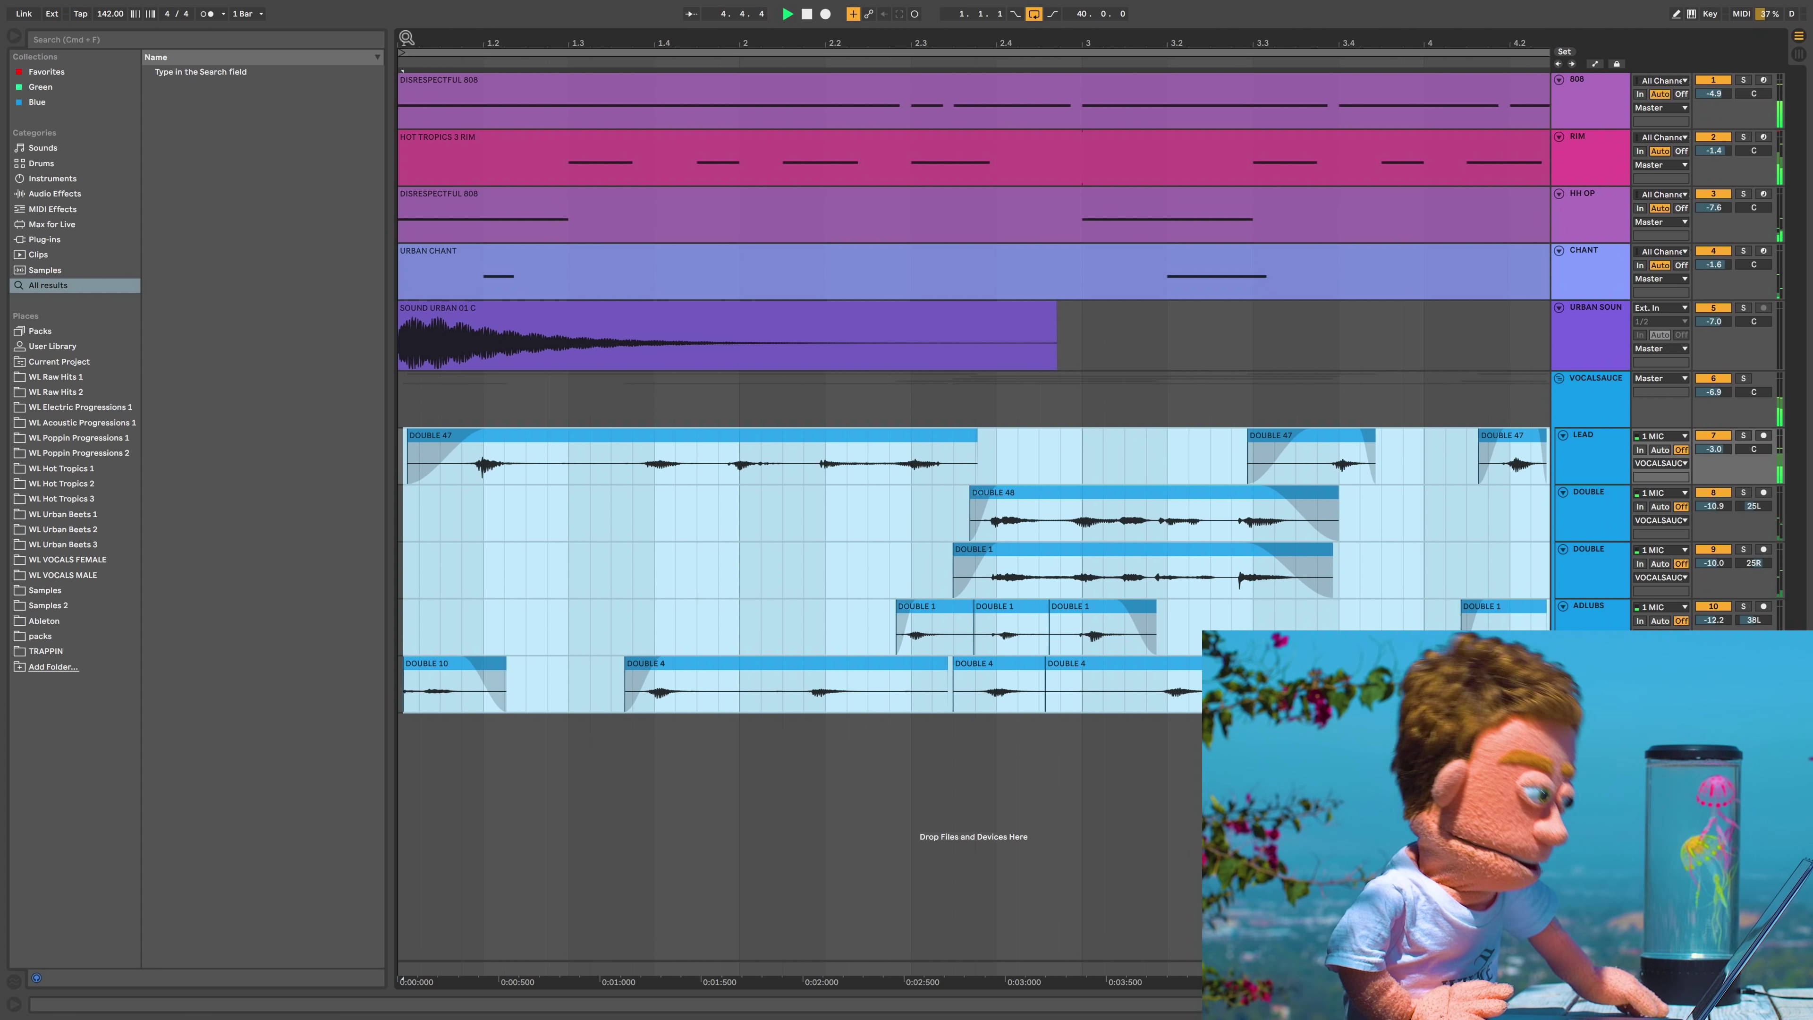
key("Right")
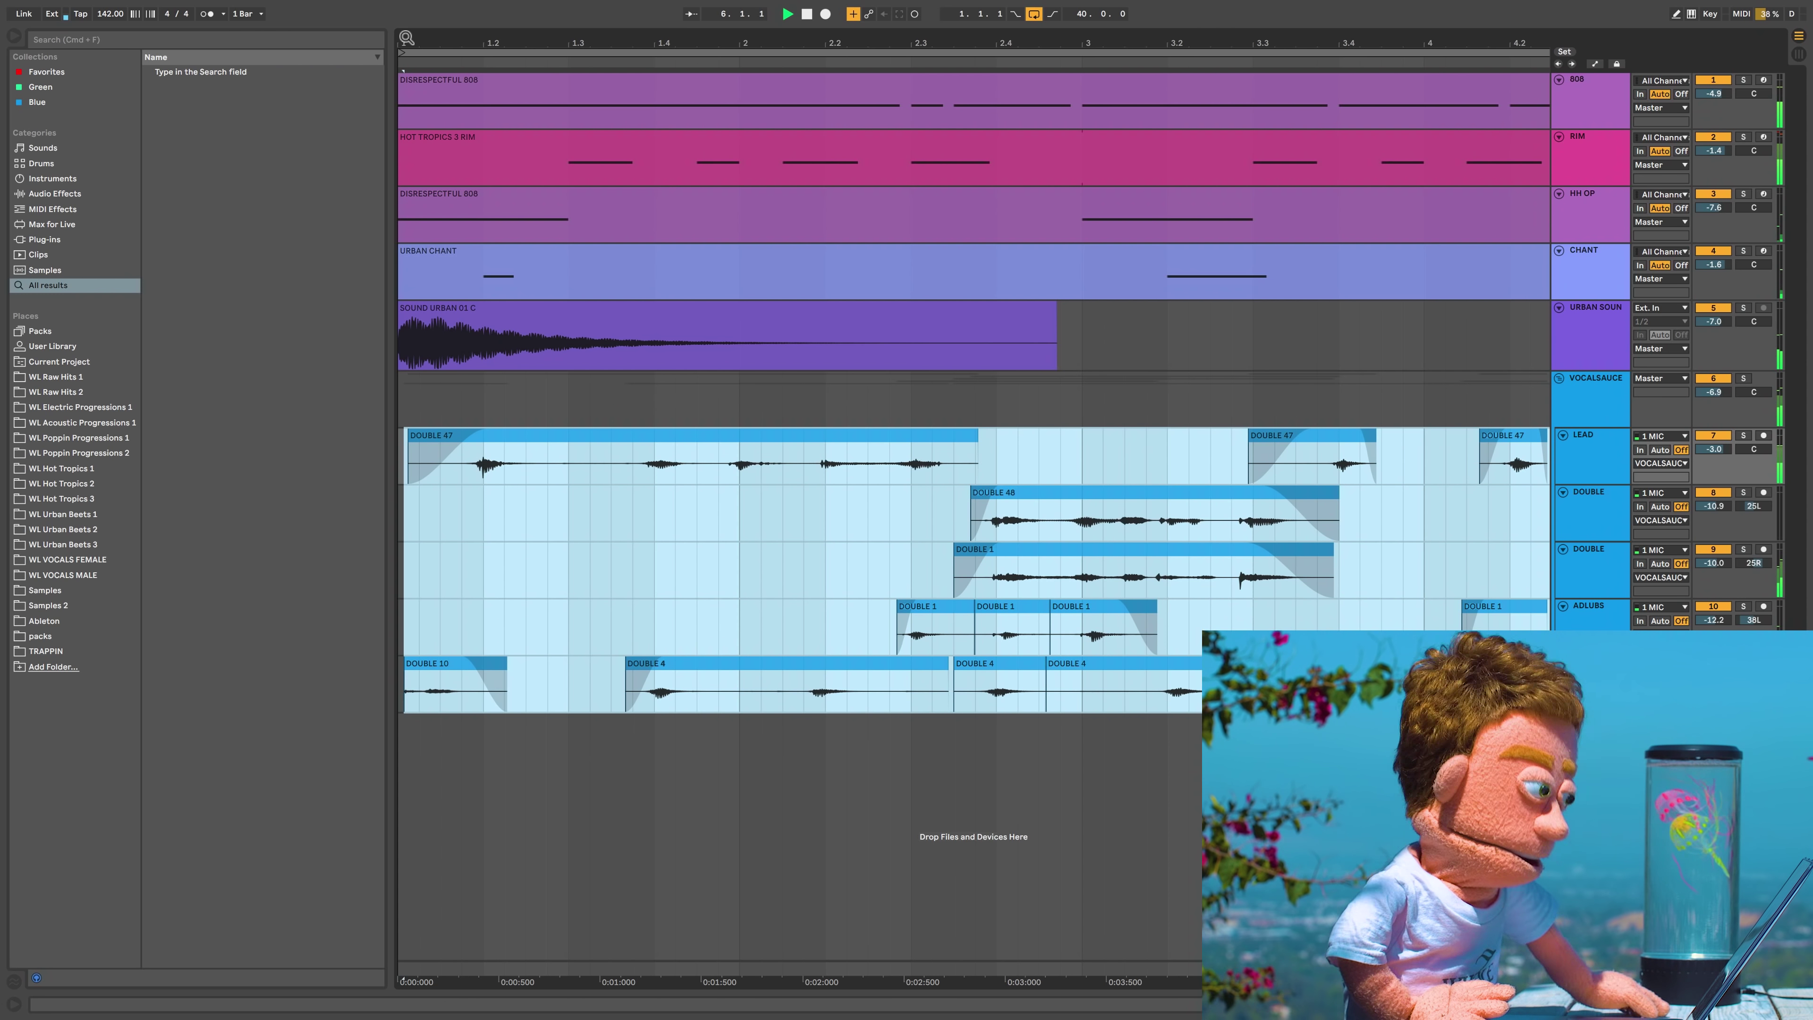
key("Right")
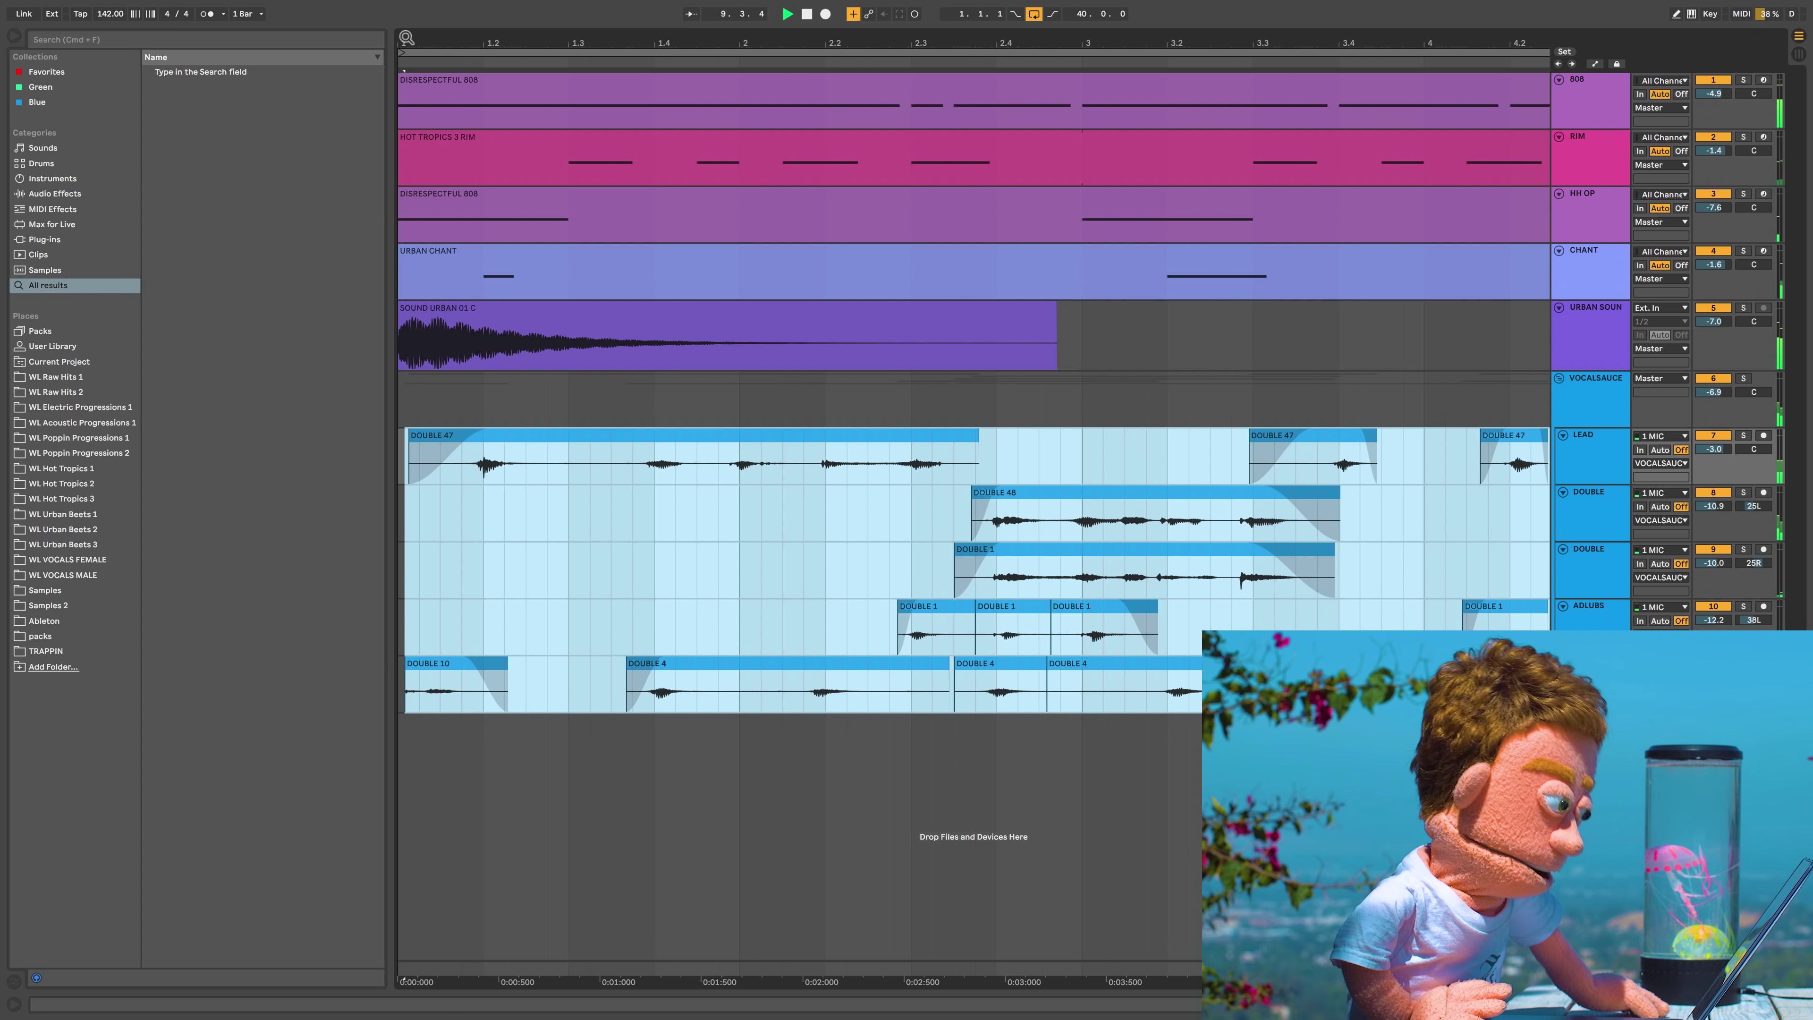
key("Left")
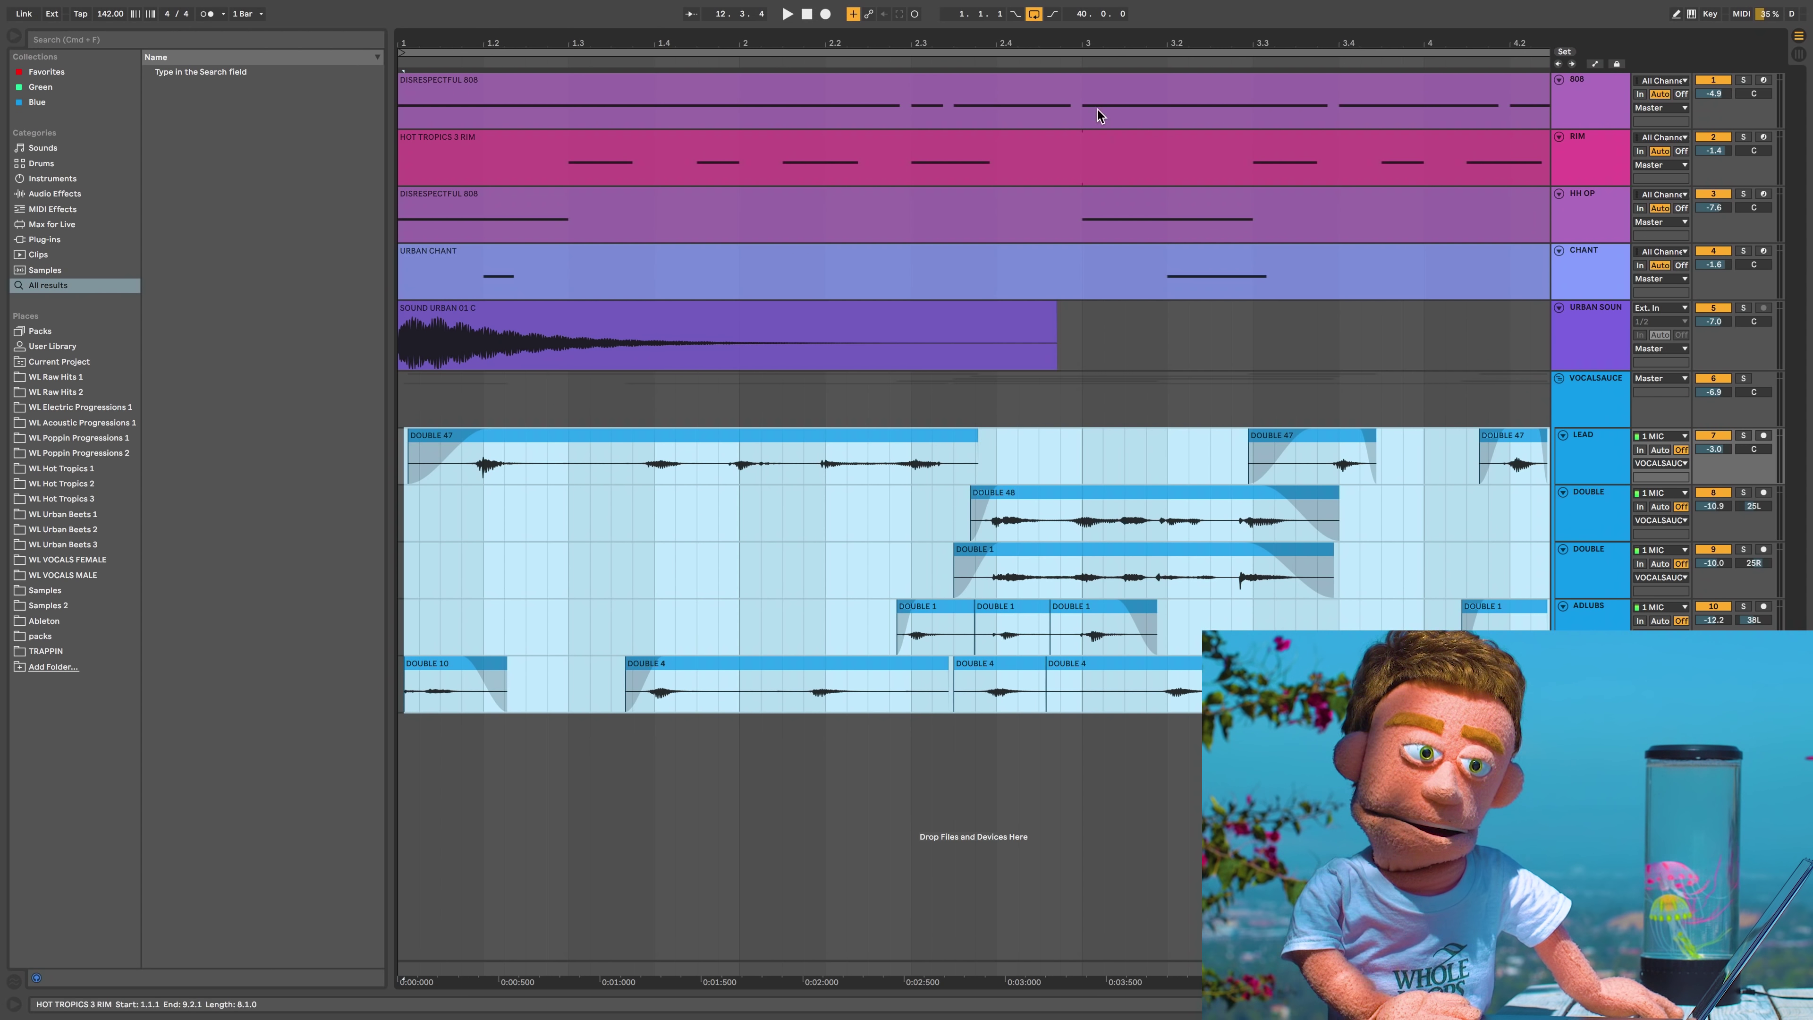
Play the song from 1.3.1 and show the LEAD VOCAL SAUCE rack on the VOCALSAUCE group
left_click_drag(574, 135, 573, 44)
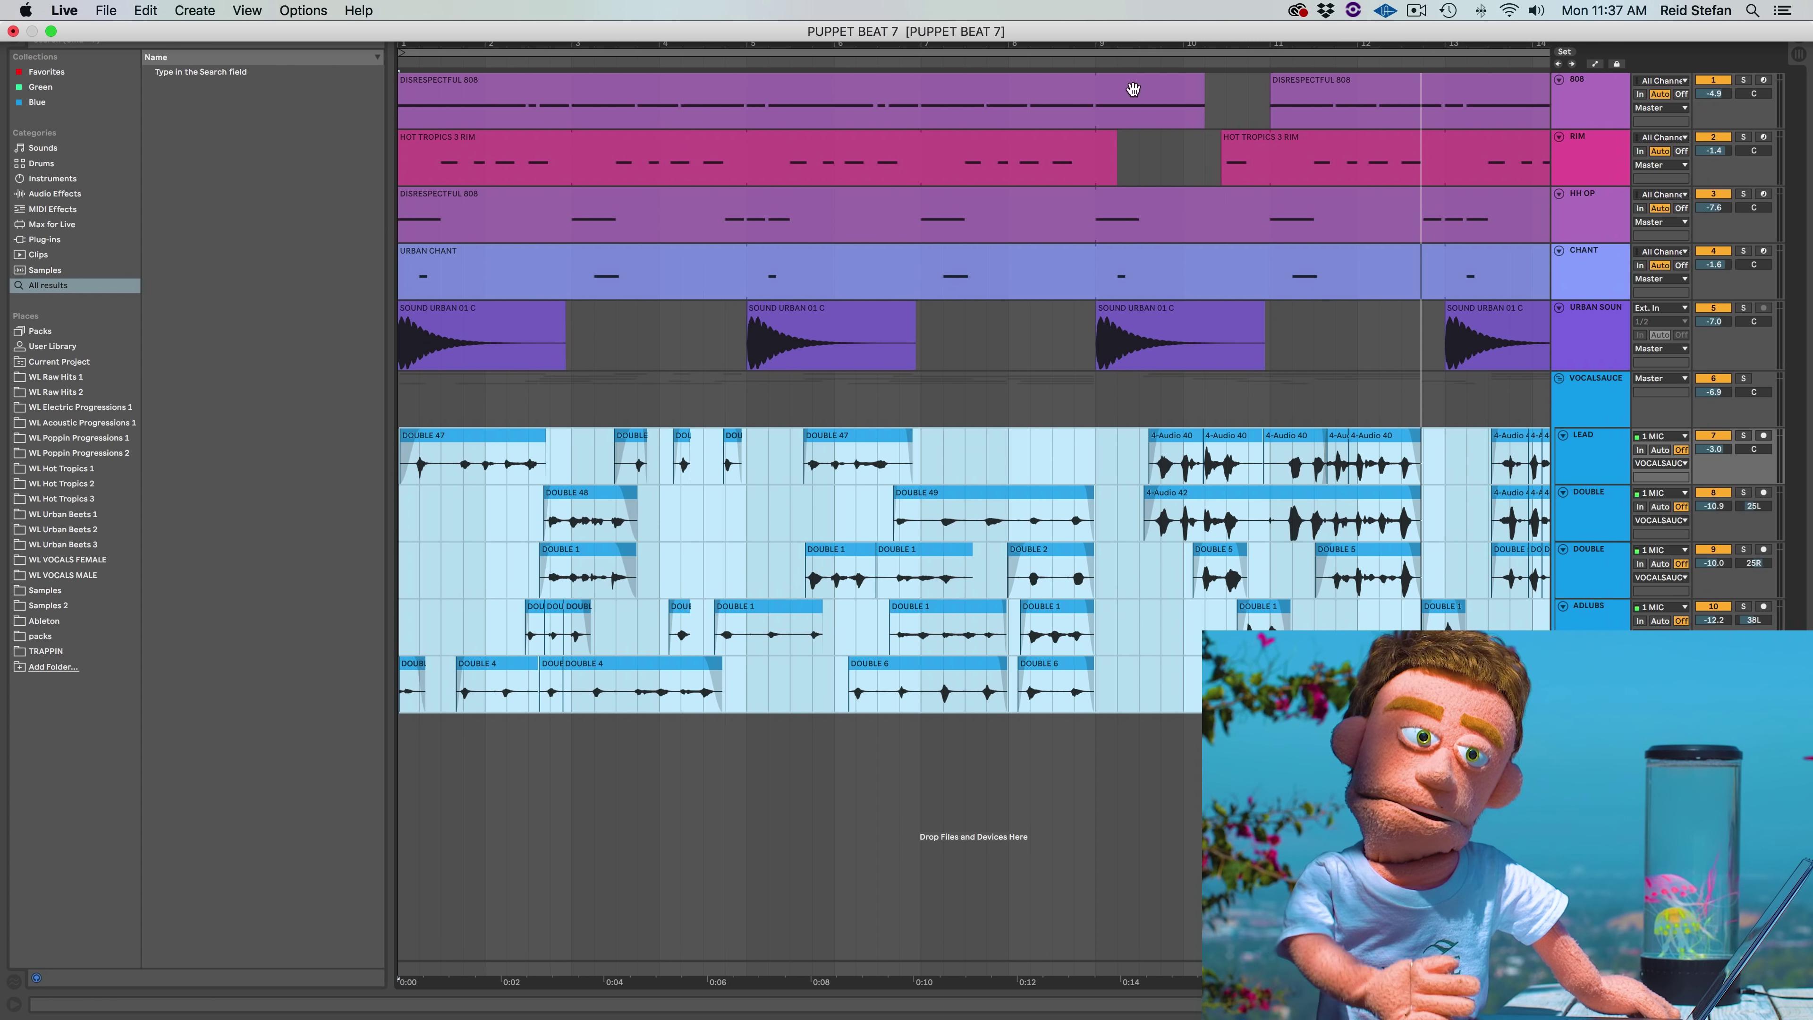
left_click(1188, 319)
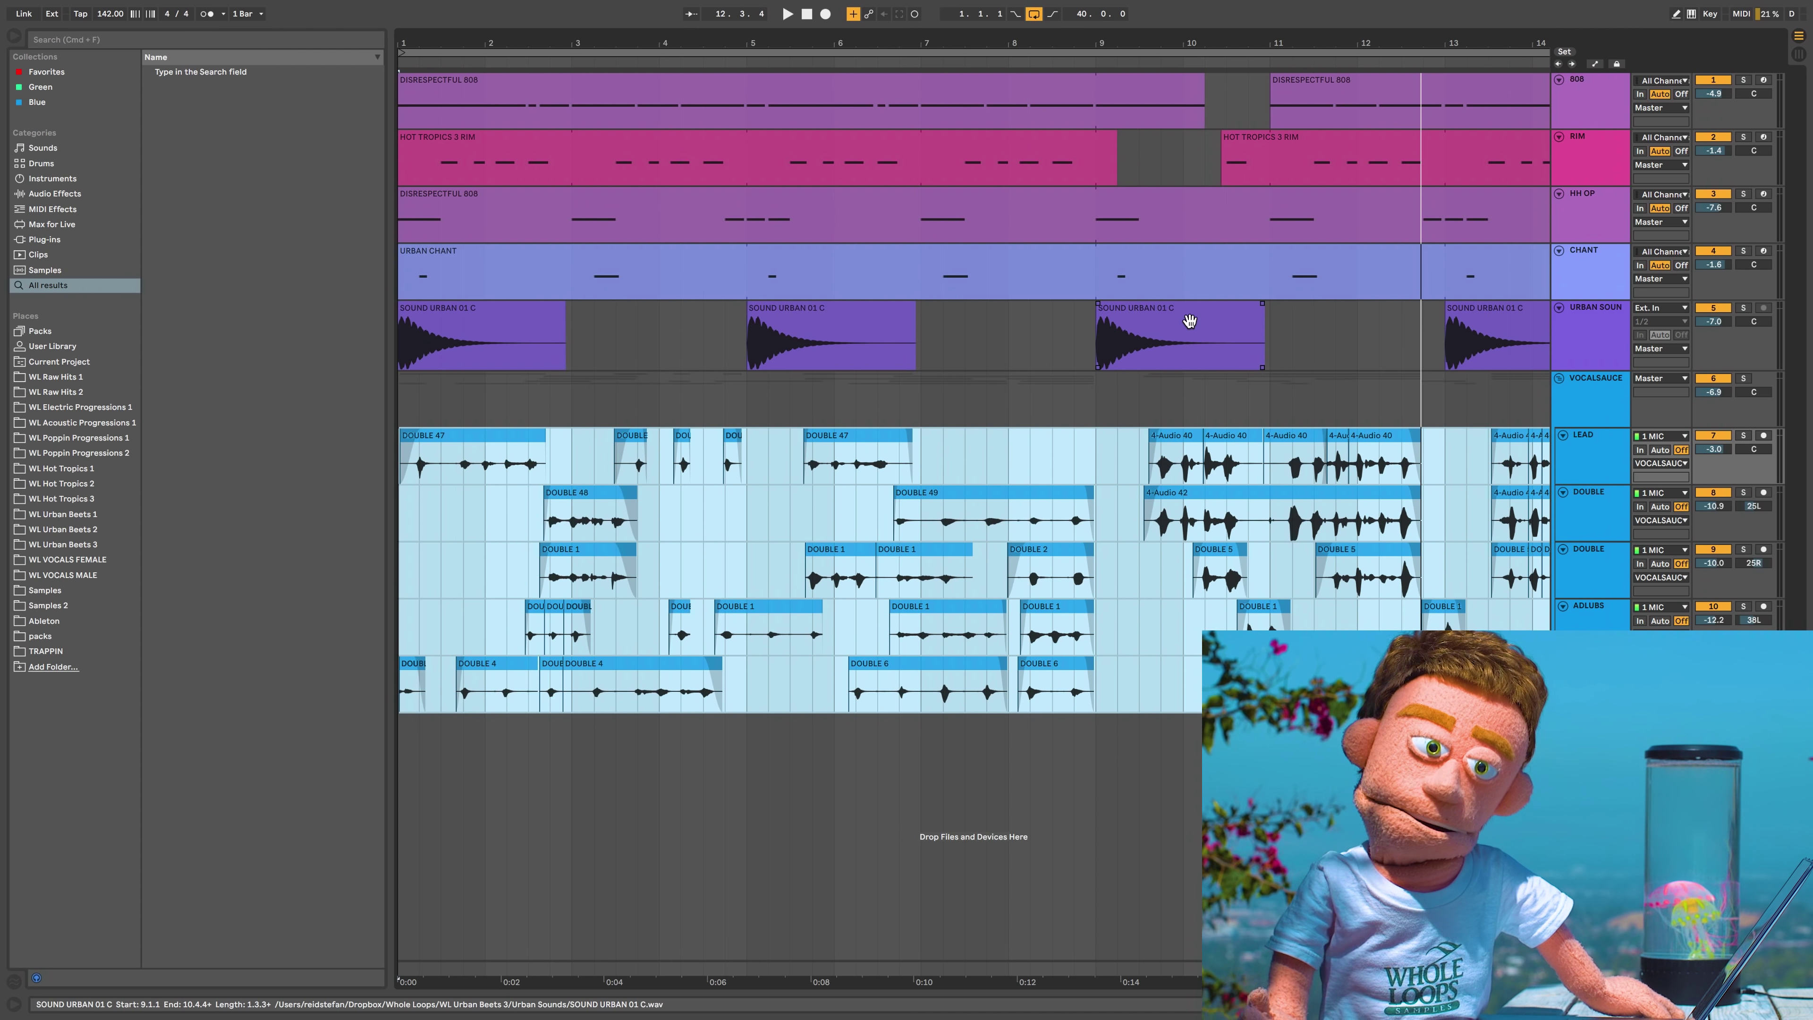
left_click(1567, 408)
left_click(440, 407)
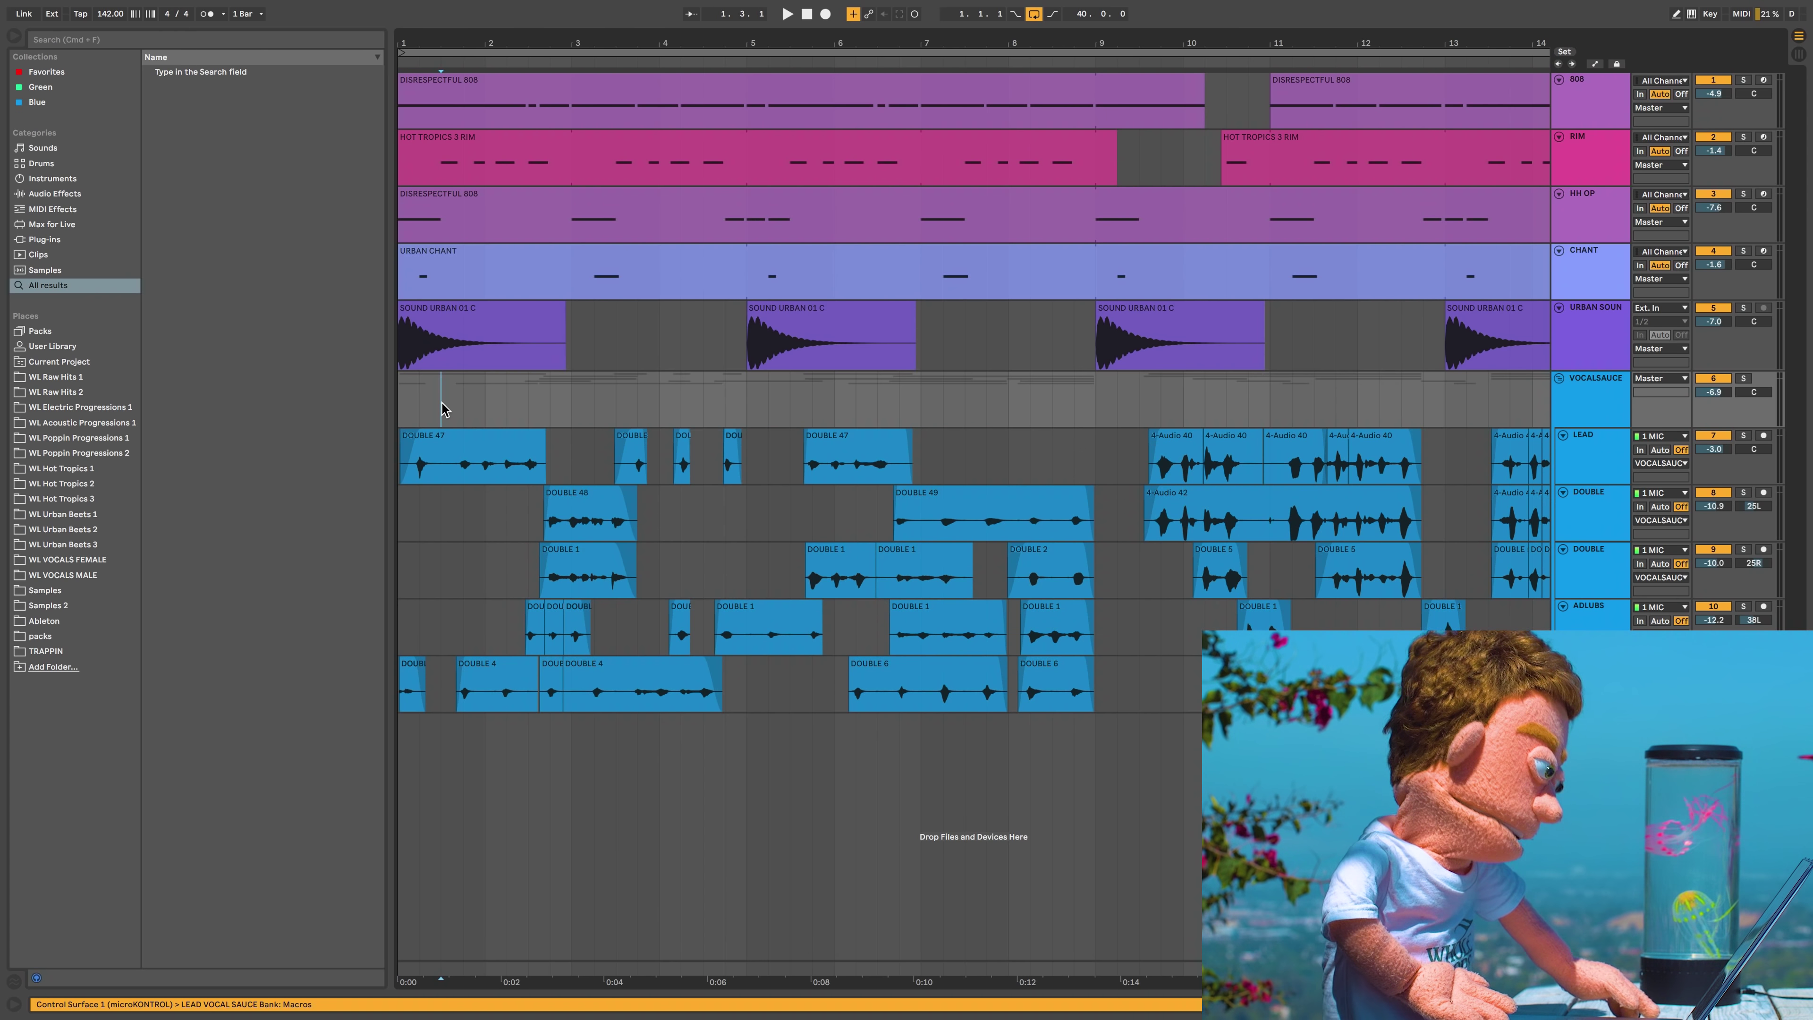
key("space")
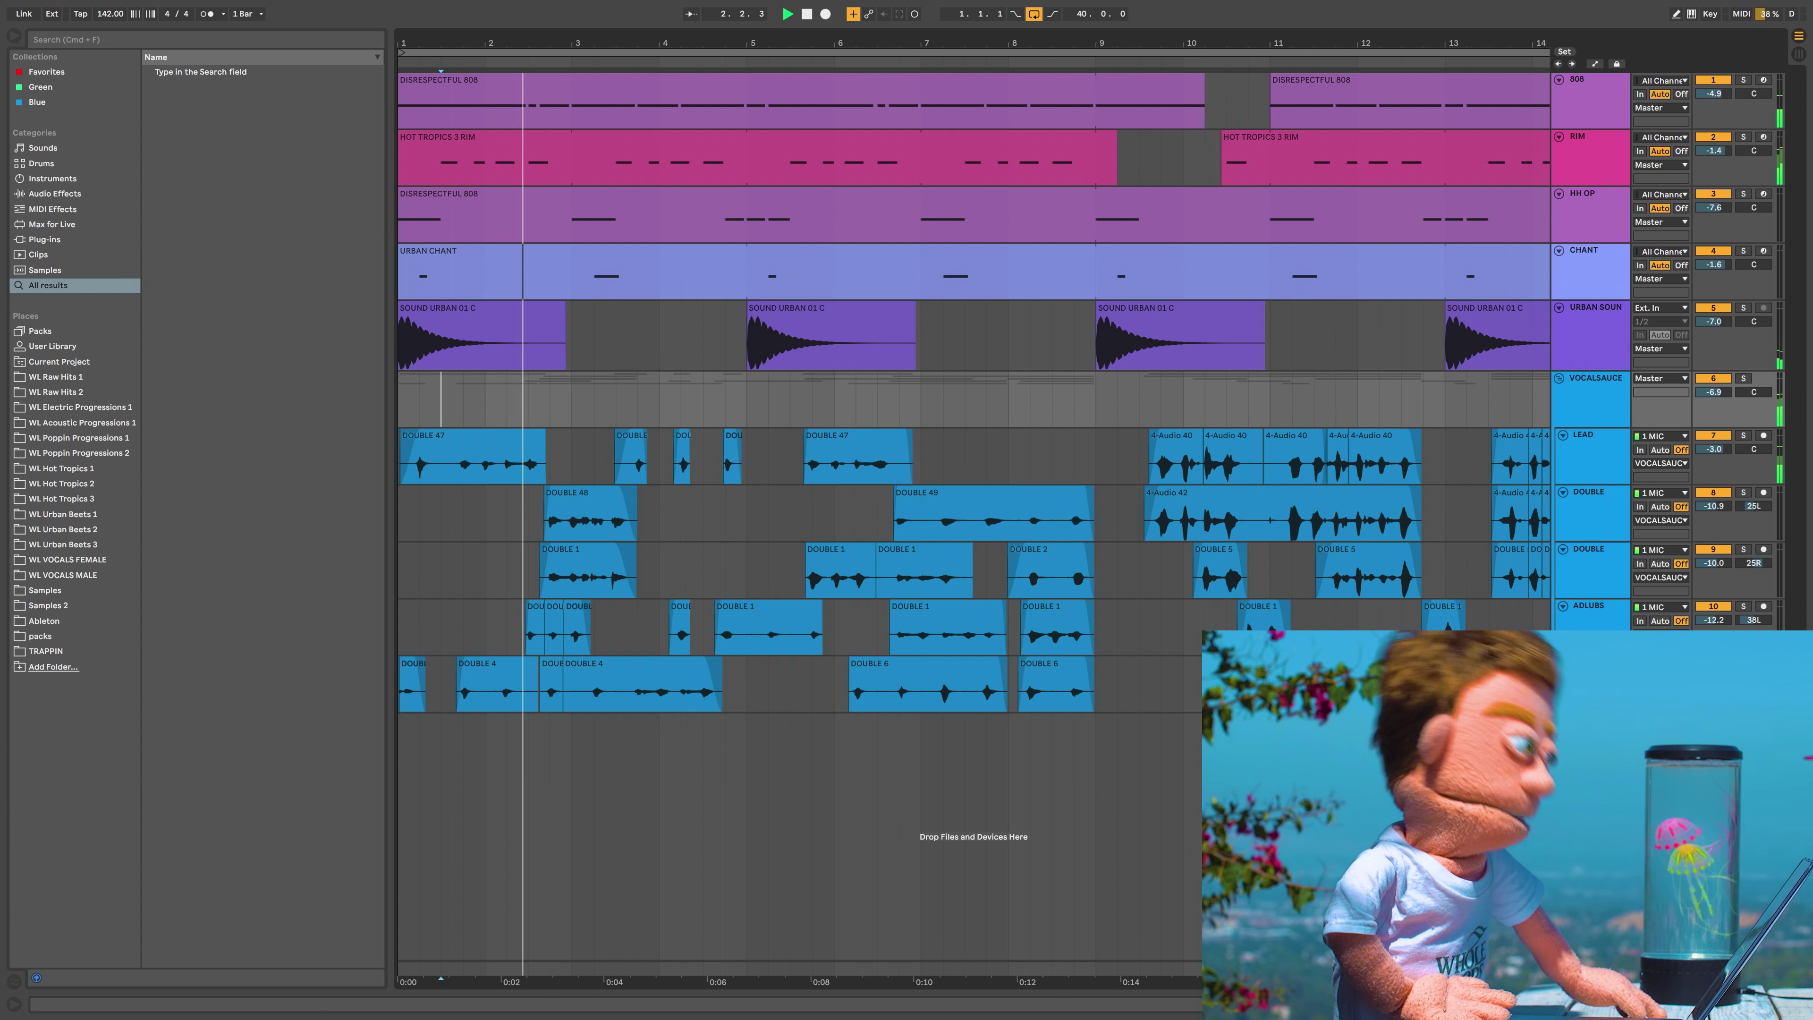
left_click(1799, 1005)
Set the vocal rack's Glue to 6.0 dB, Bright to 36 %, Slap to about -15.7 dB and 1/2 delay to -37.792 dB during playback
left_click_drag(125, 897, 125, 850)
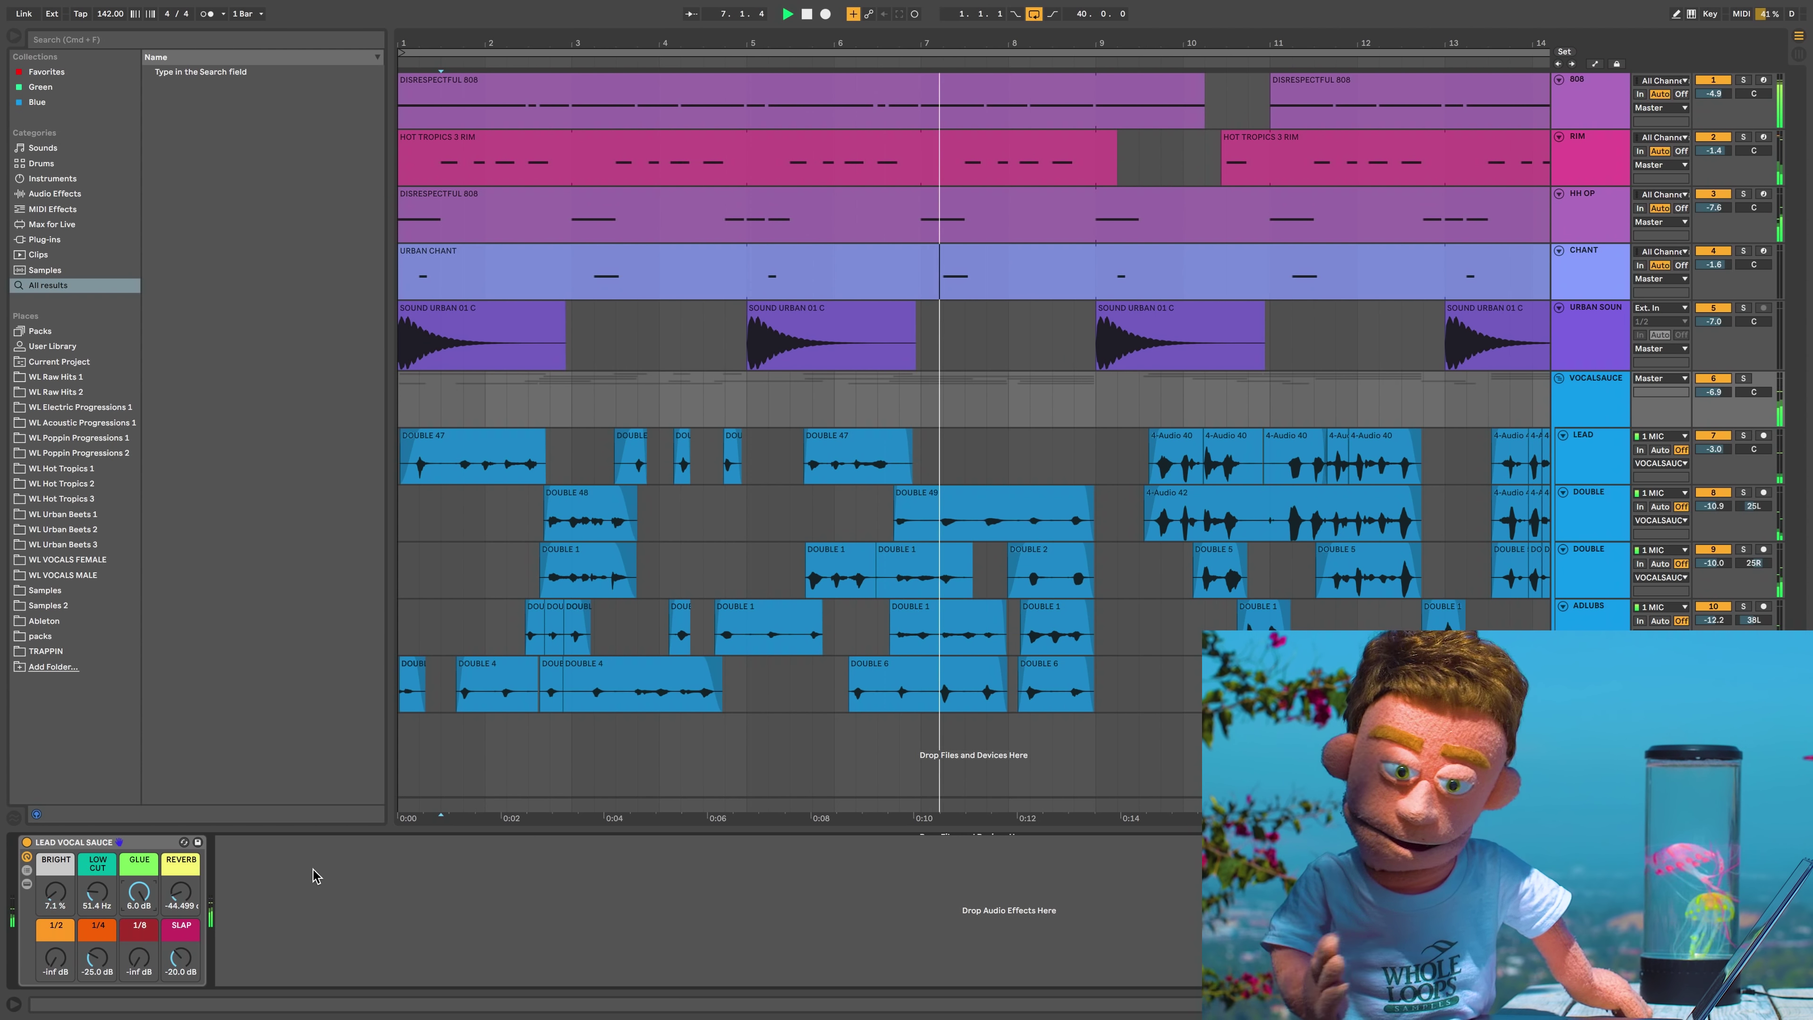
mouse_move(55, 892)
left_mouse_down()
mouse_move(56, 832)
mouse_move(58, 888)
left_mouse_up()
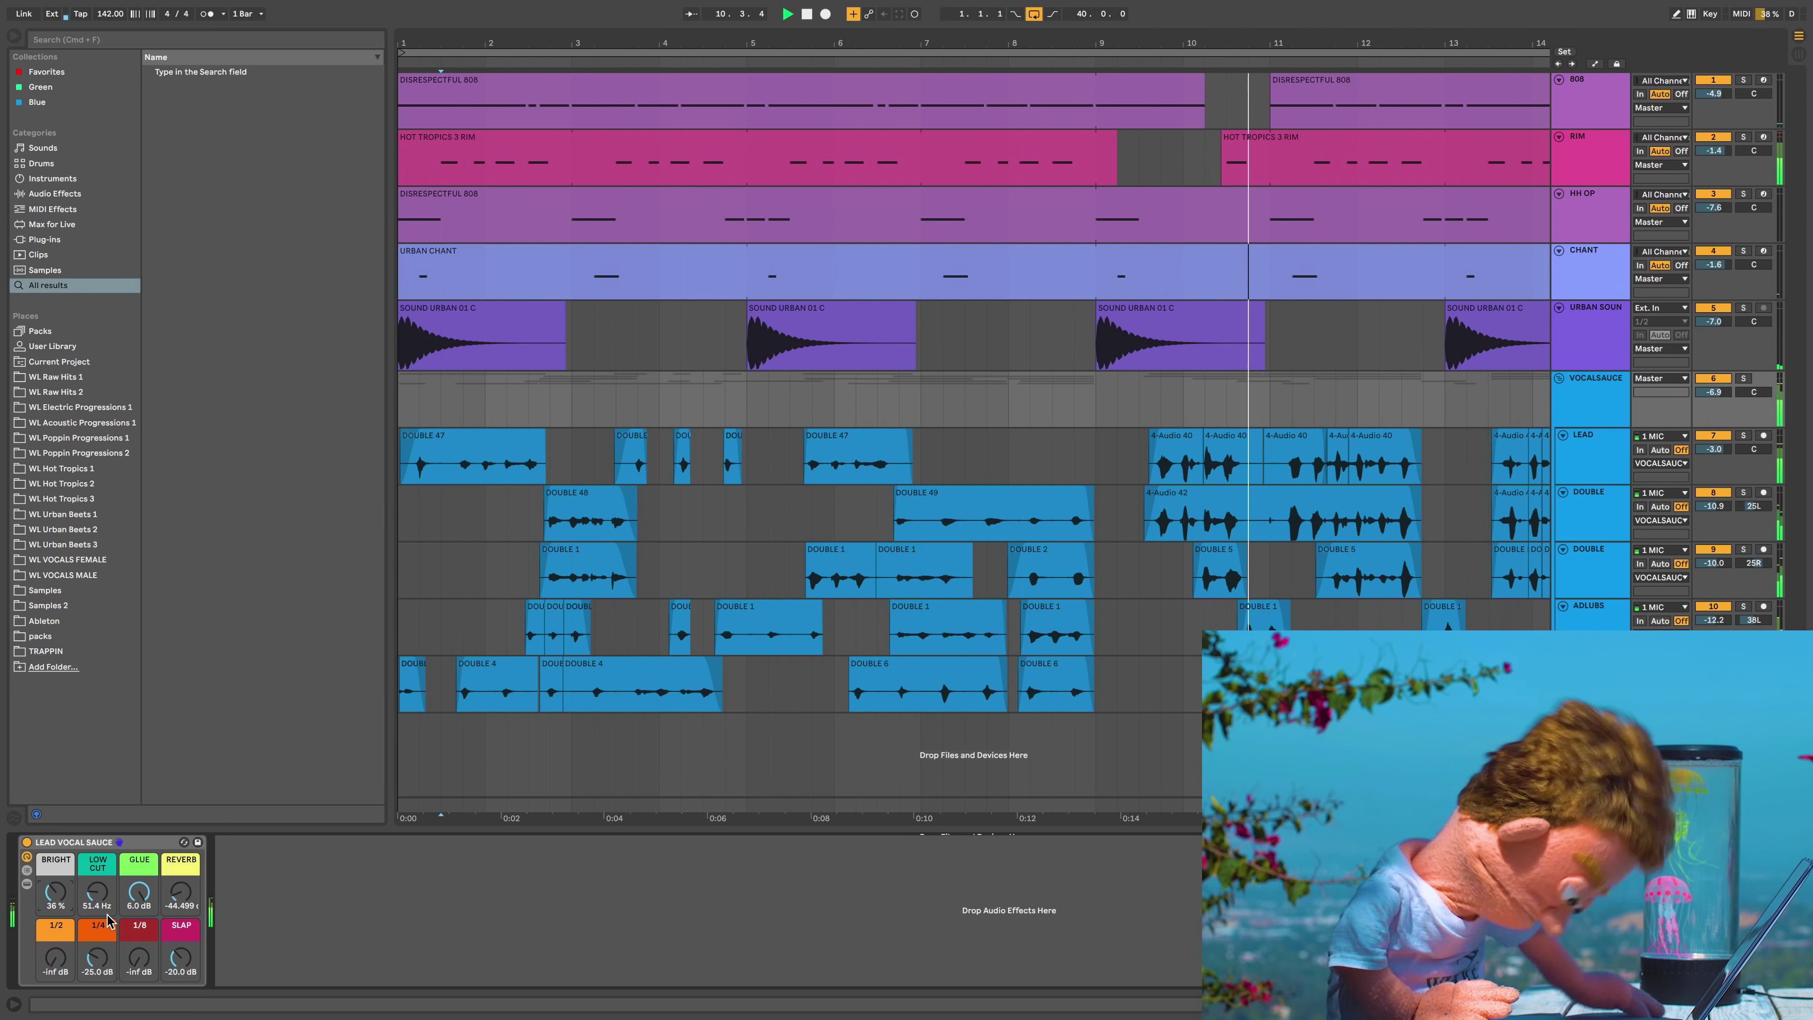
left_click_drag(180, 958, 181, 943)
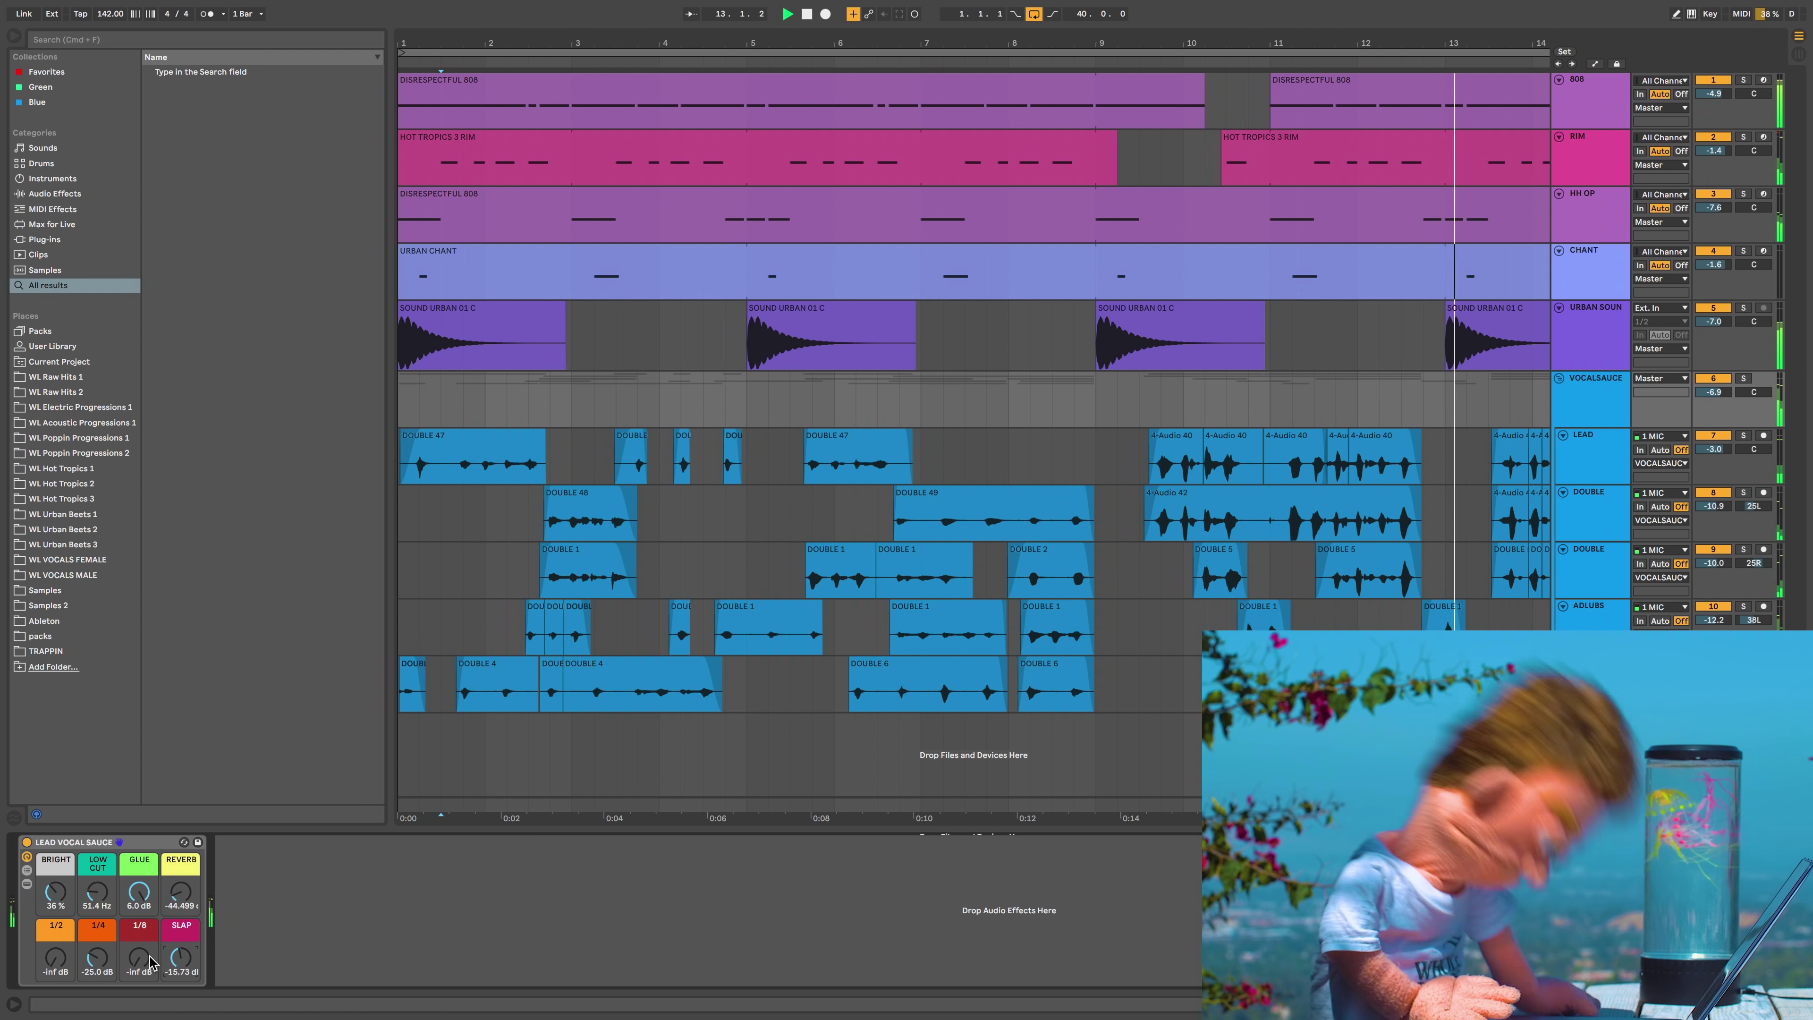
left_click_drag(55, 958, 55, 941)
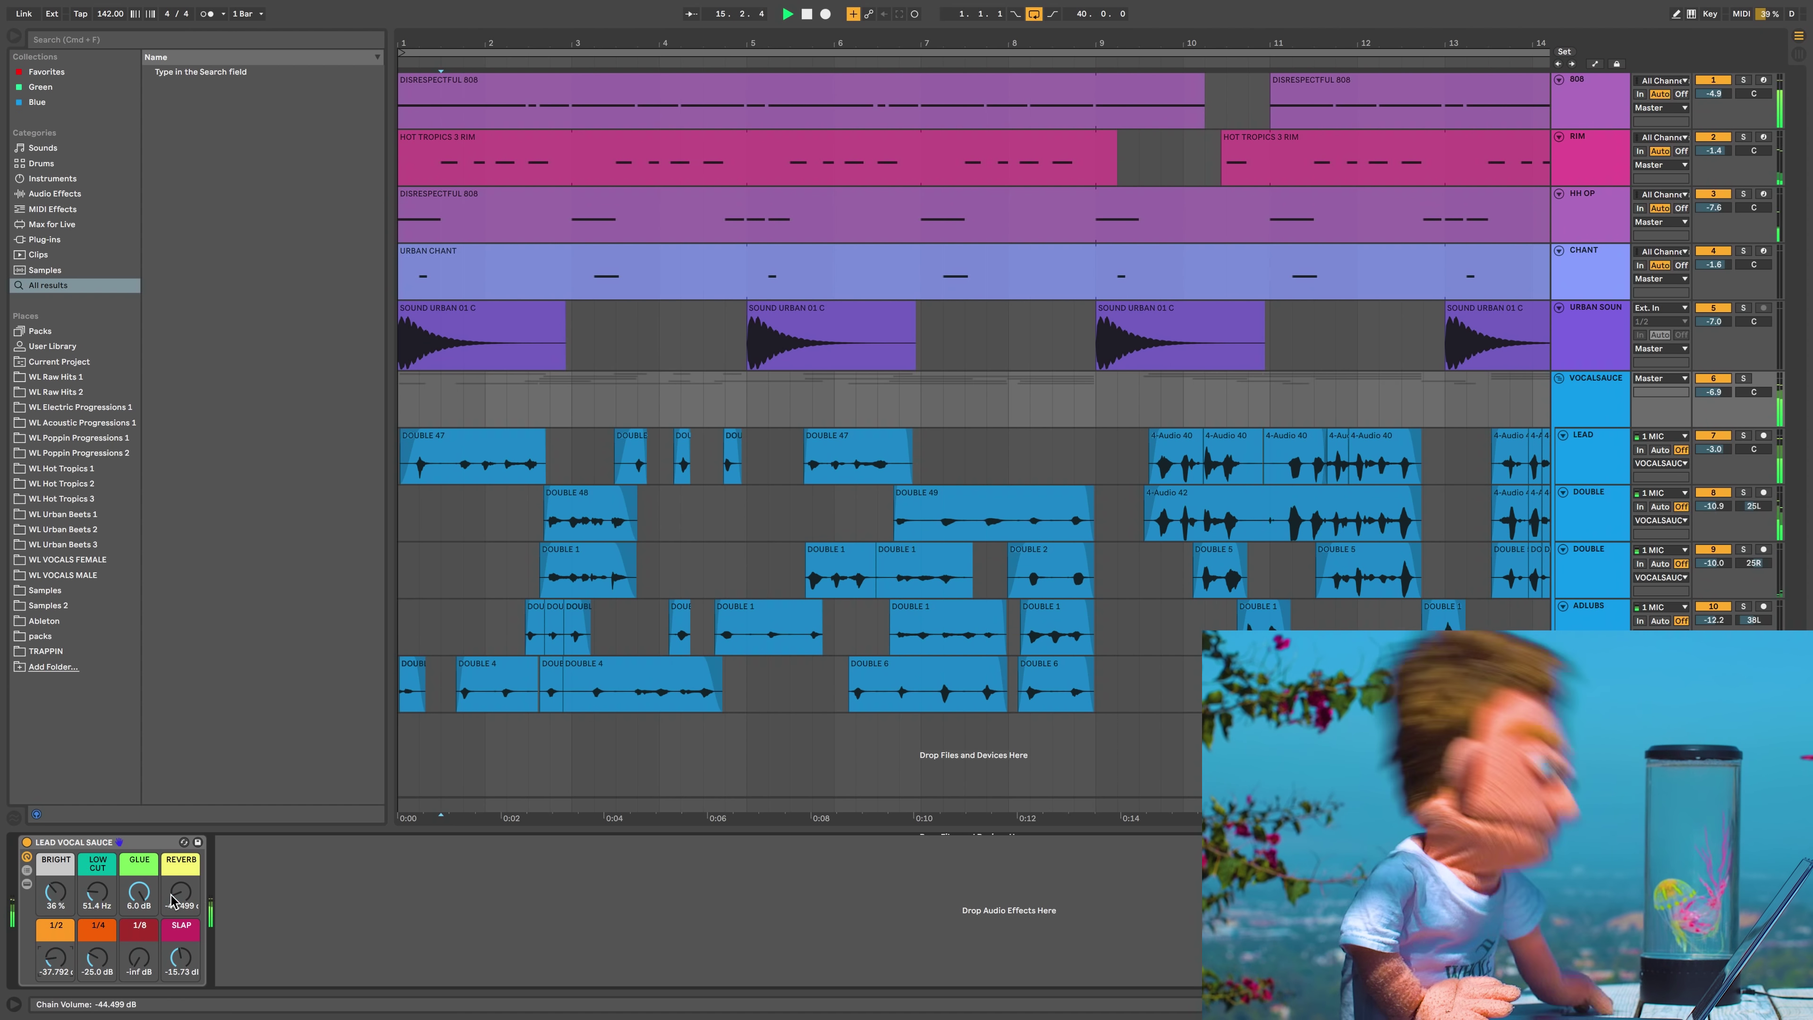